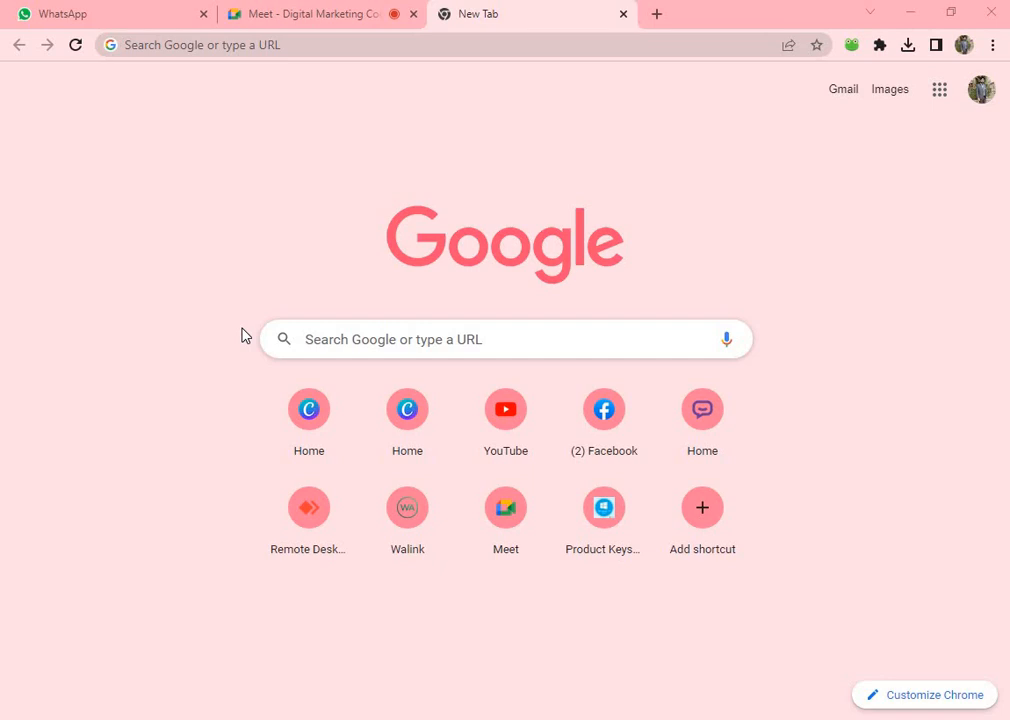
click(338, 45)
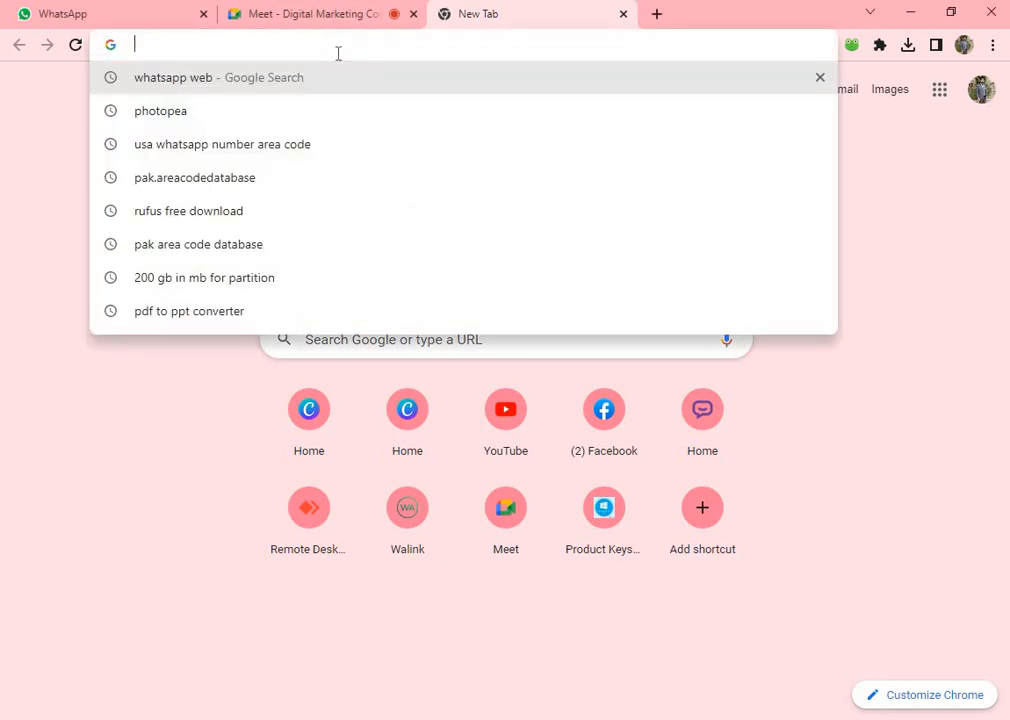
text(www.)
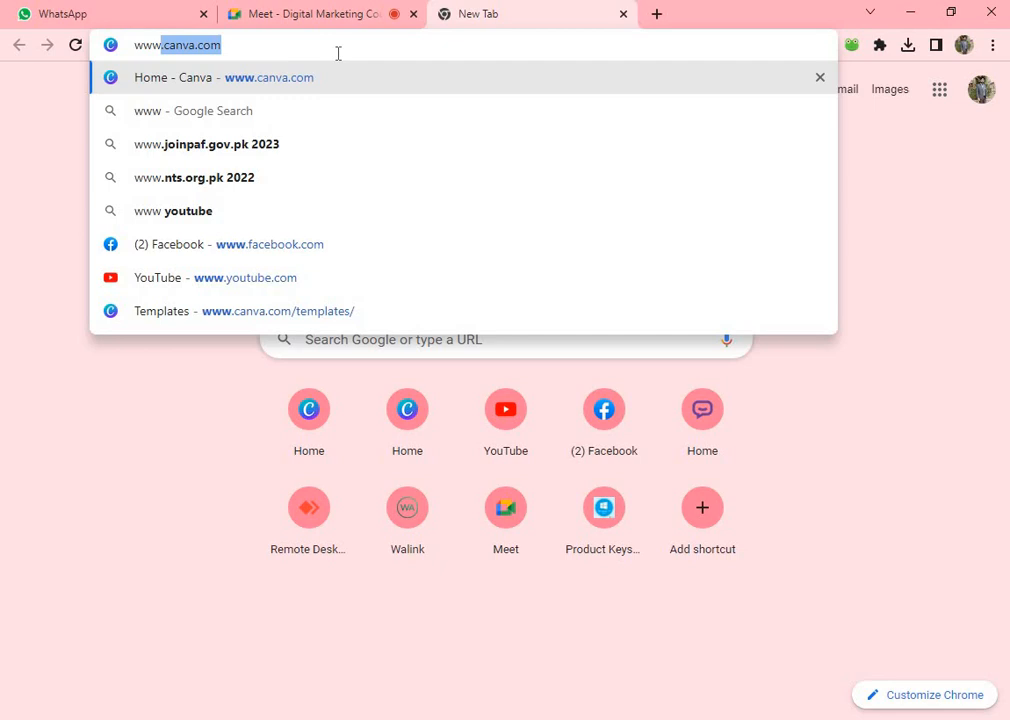
key(Right)
key(Return)
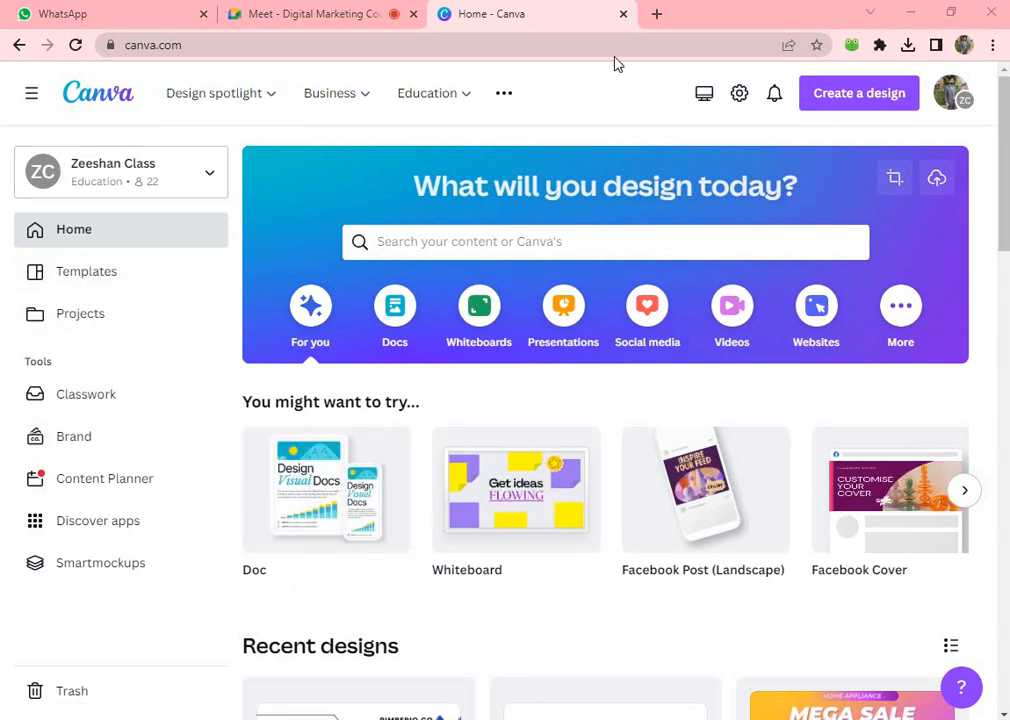
- Switch to the Google Meet call, admit the person waiting to join, and return to the Canva home page
click(343, 14)
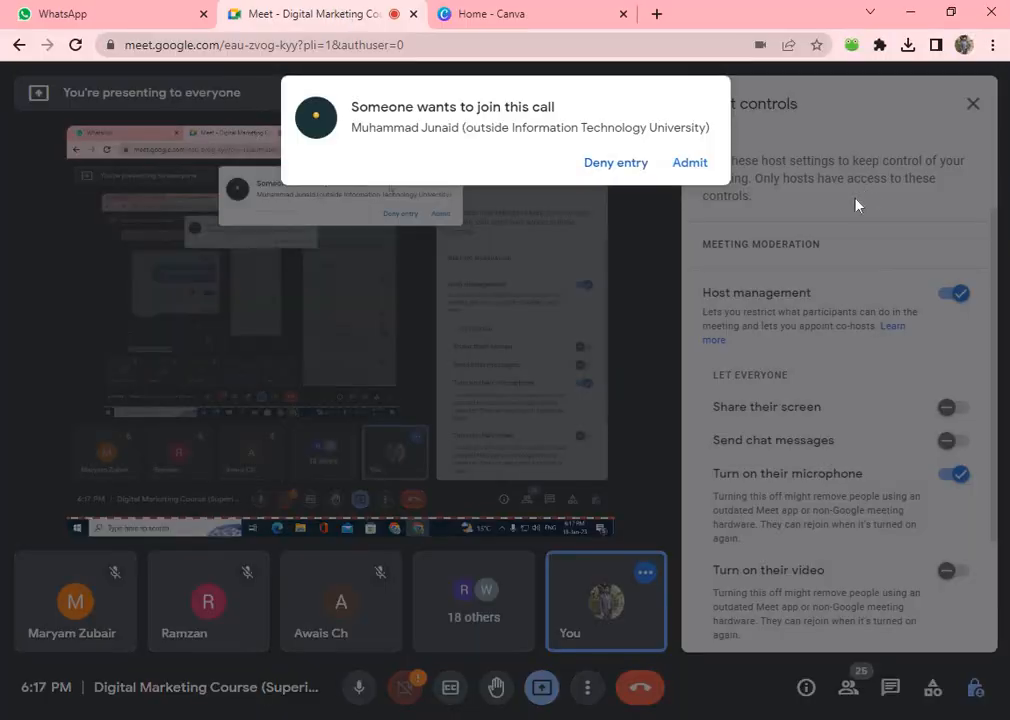
click(704, 170)
click(537, 16)
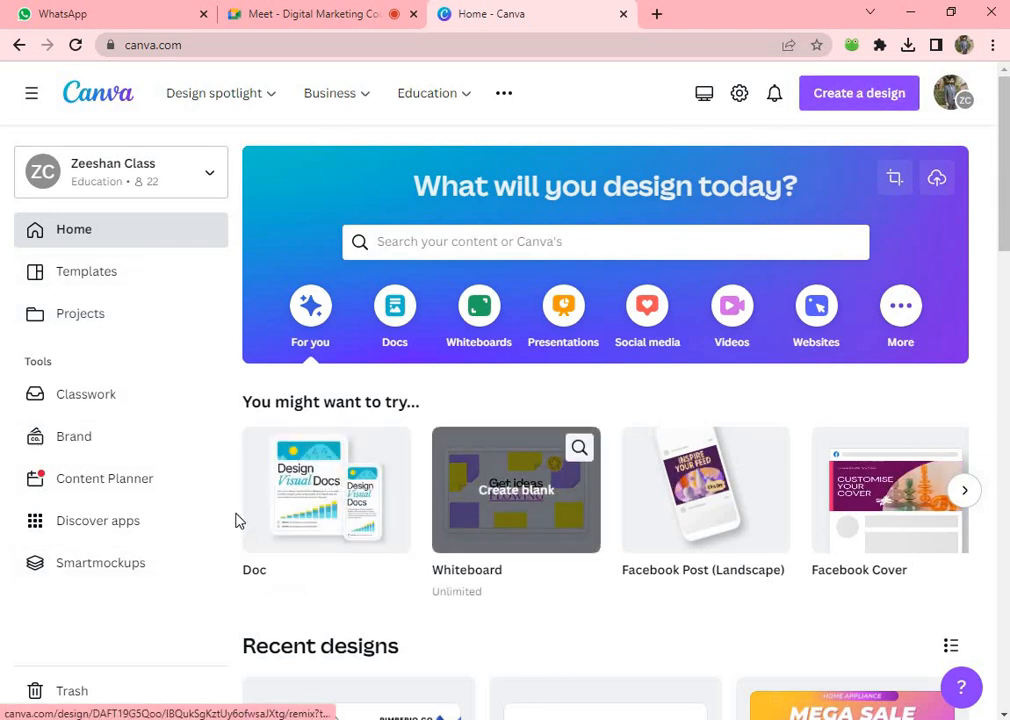
- Look through the suggested design types, the recent designs and the Design spotlight options on the Canva home page
mouse_move(304, 577)
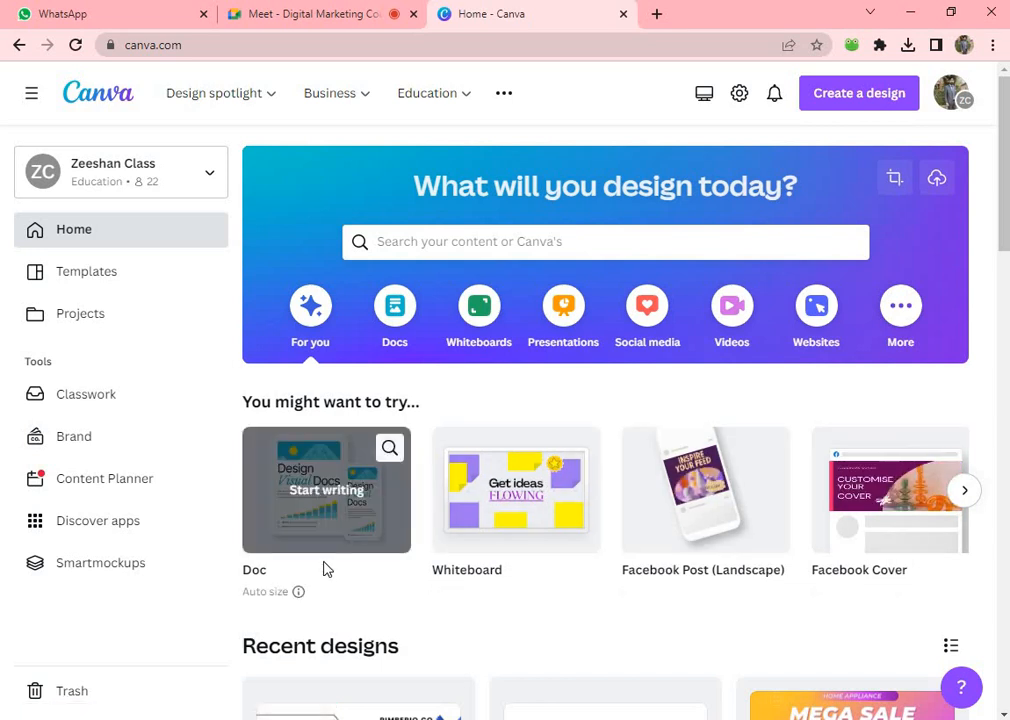
mouse_move(453, 580)
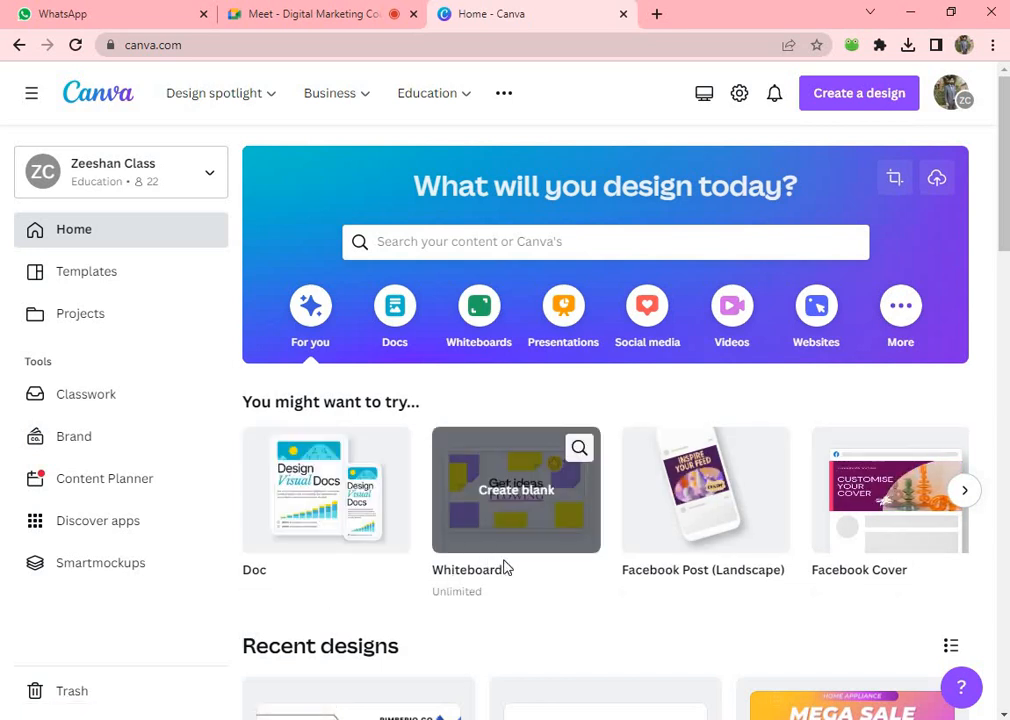
mouse_move(670, 576)
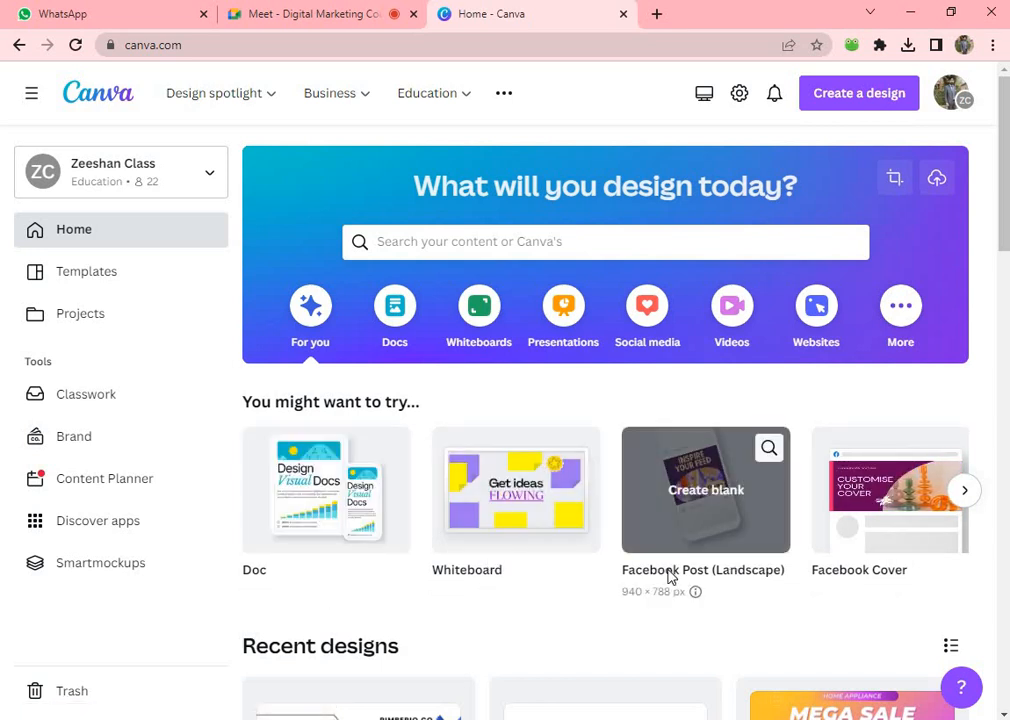
click(964, 490)
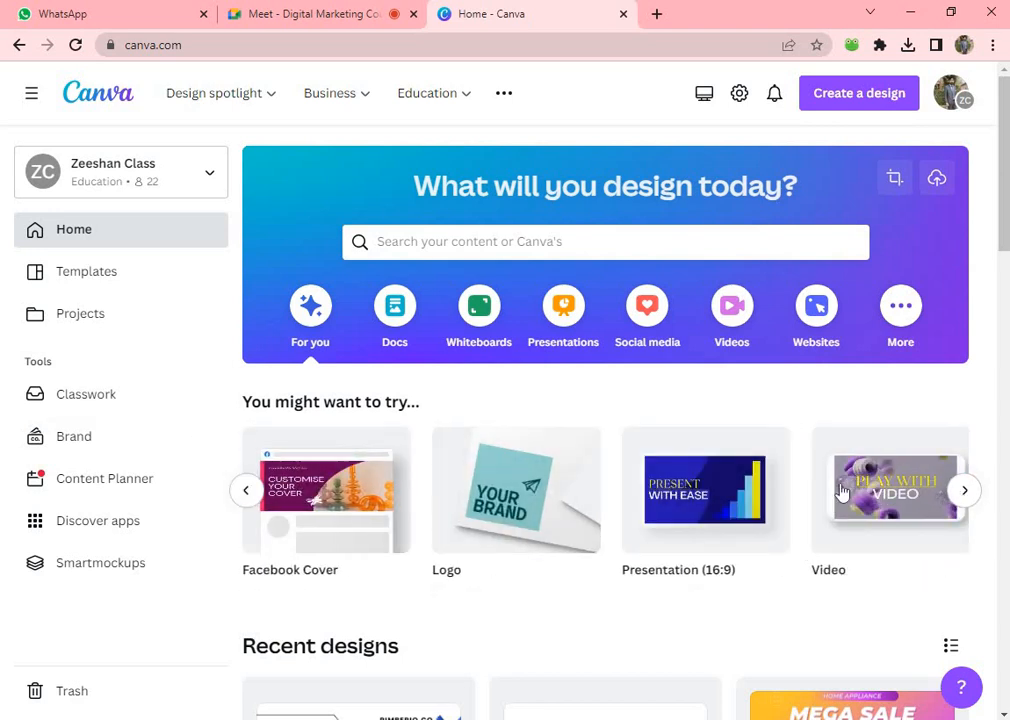
scroll(583, 447, down, 4)
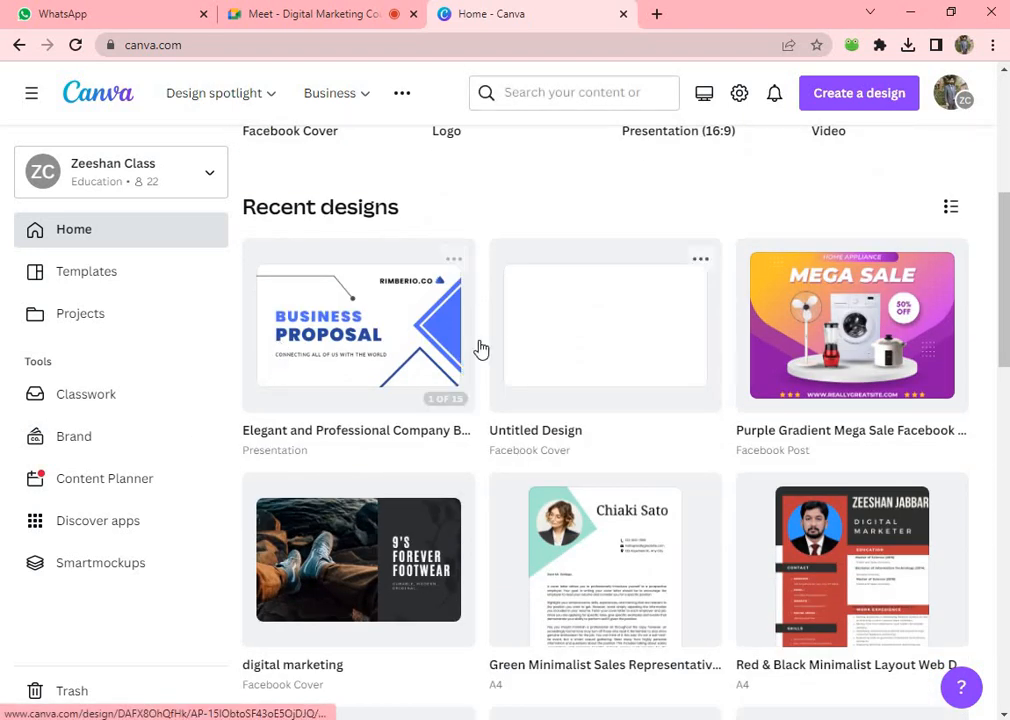
scroll(719, 439, down, 1)
scroll(719, 439, down, 6)
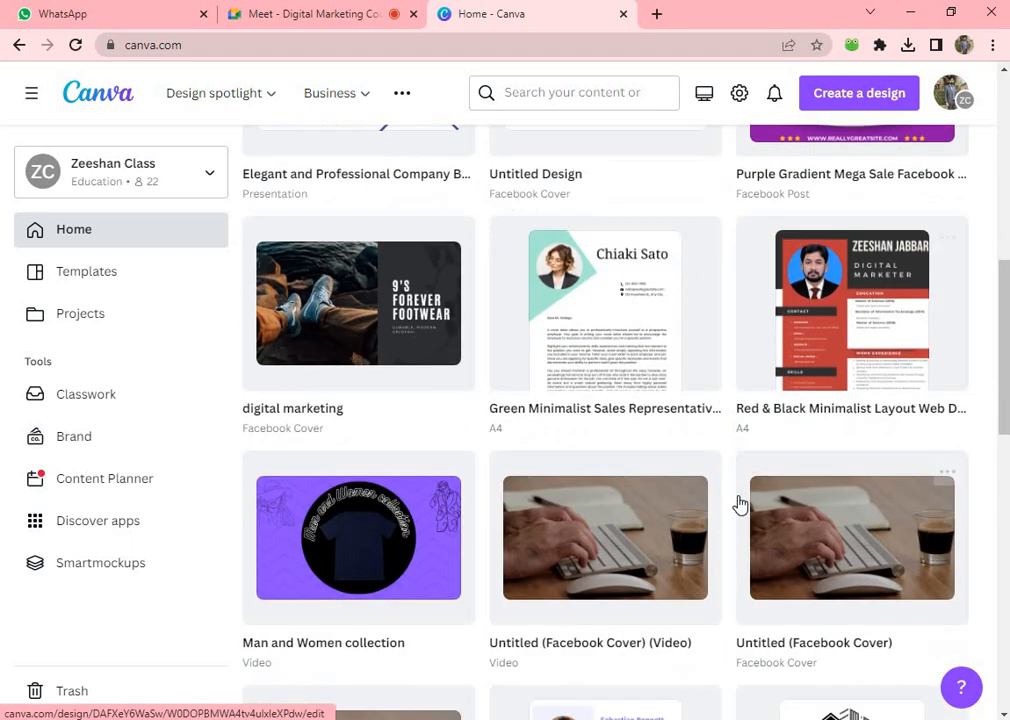
scroll(512, 490, down, 9)
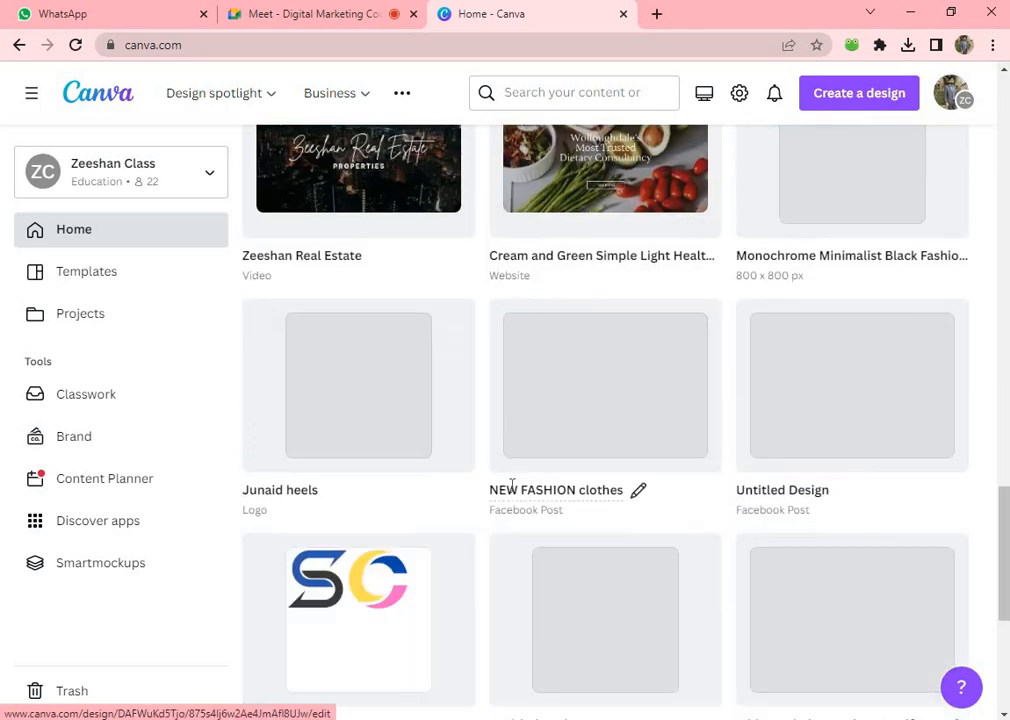
scroll(521, 412, up, 15)
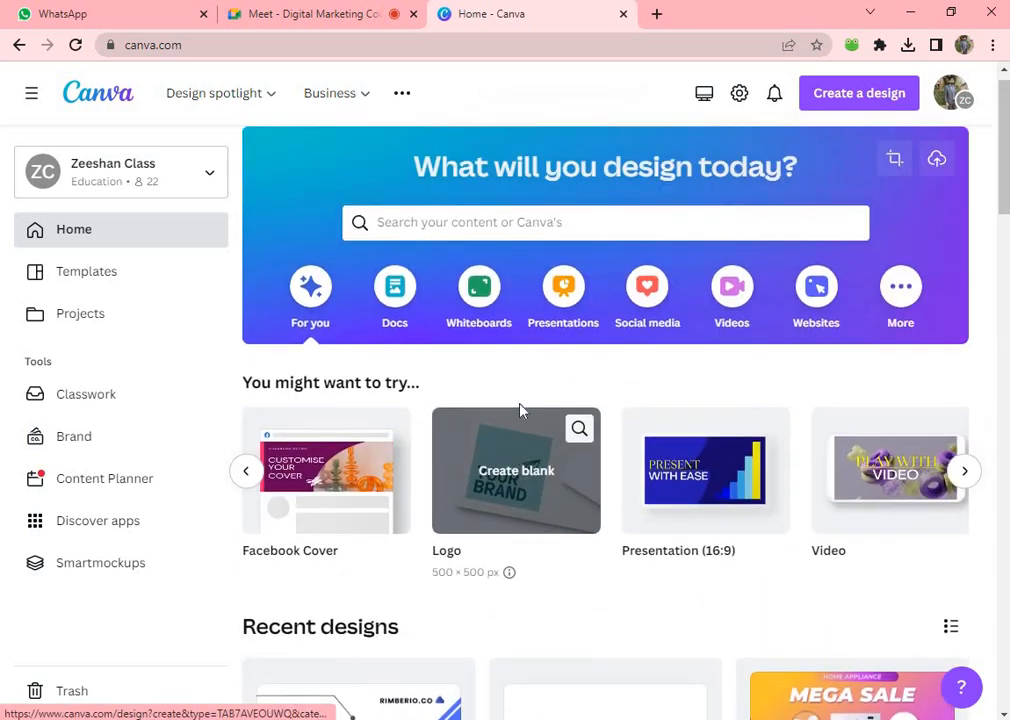
mouse_move(212, 101)
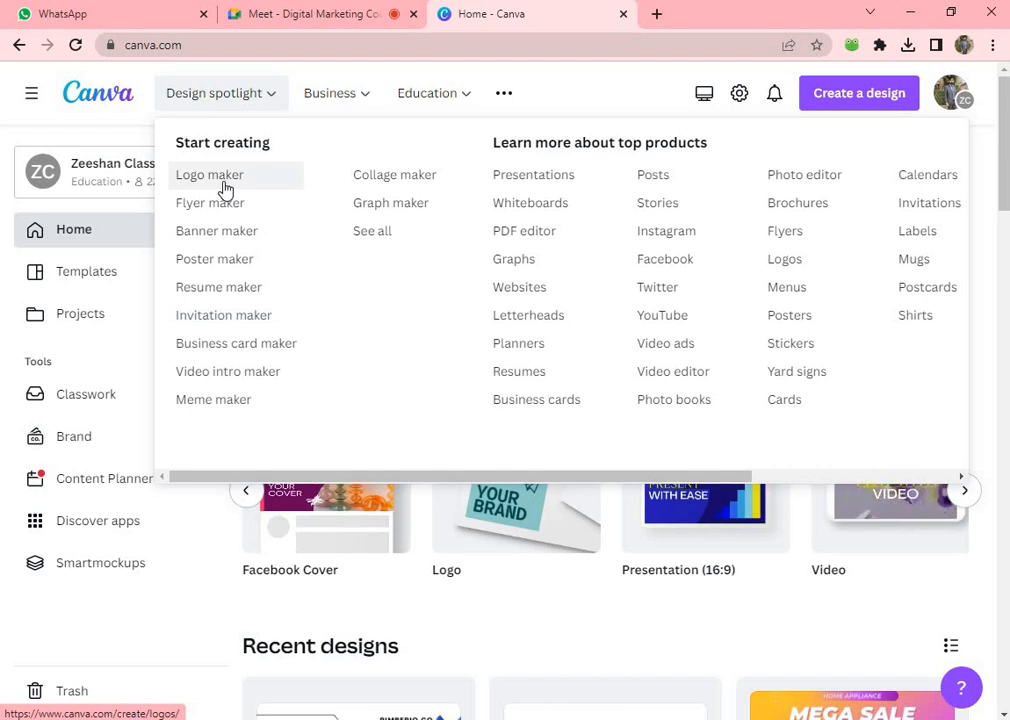
- Admit the next waiting participant in the Google Meet call and switch back to Canva's home page
click(306, 15)
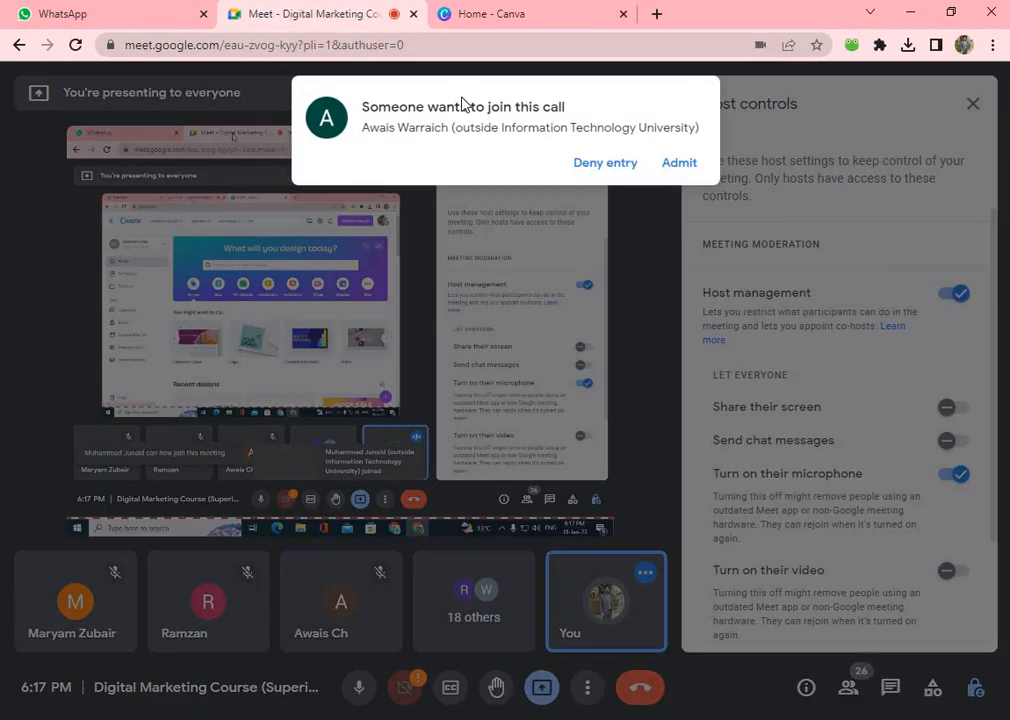
click(678, 165)
click(561, 12)
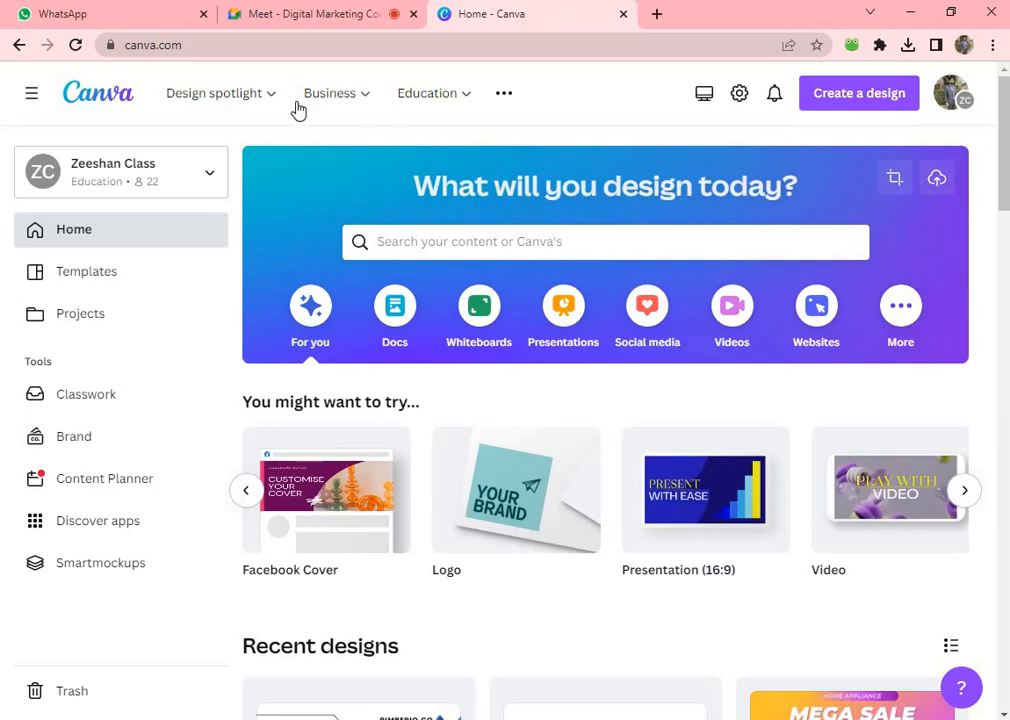
- Open the Logo maker page from Design spotlight and read through its logo-making steps, colour advice and FAQ
mouse_move(248, 95)
click(214, 186)
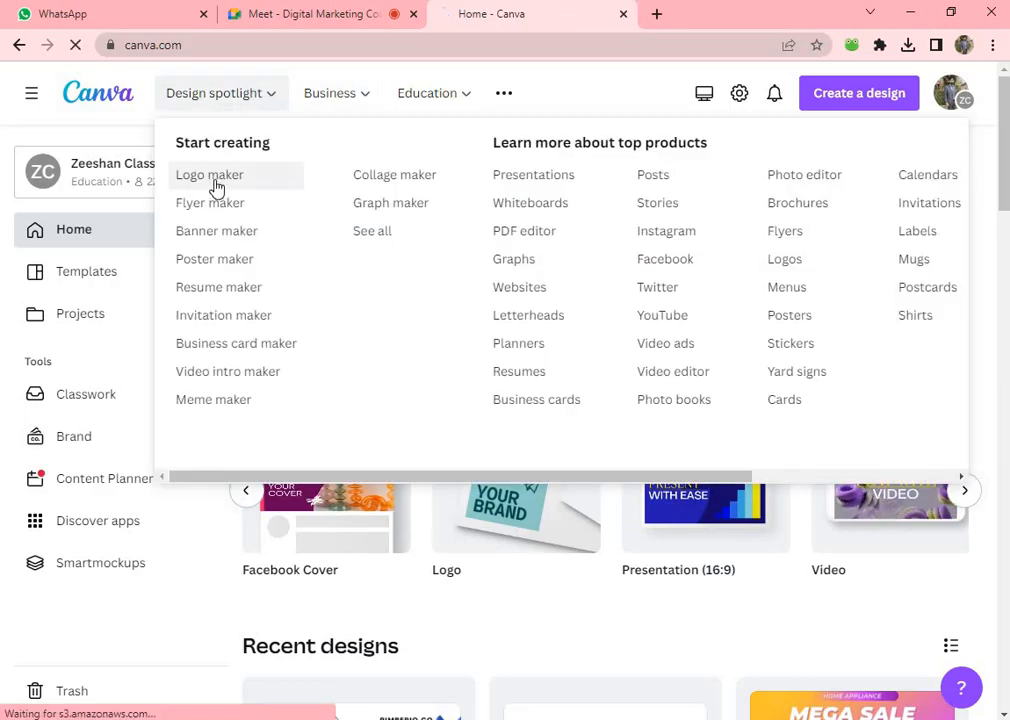
scroll(303, 305, down, 6)
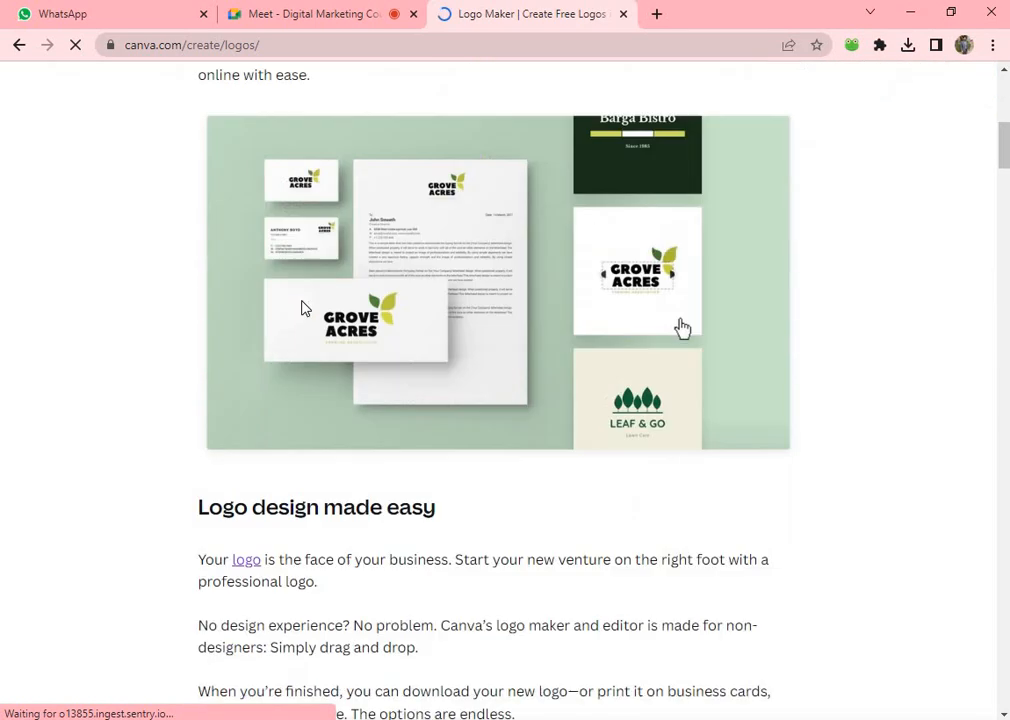
scroll(304, 309, up, 5)
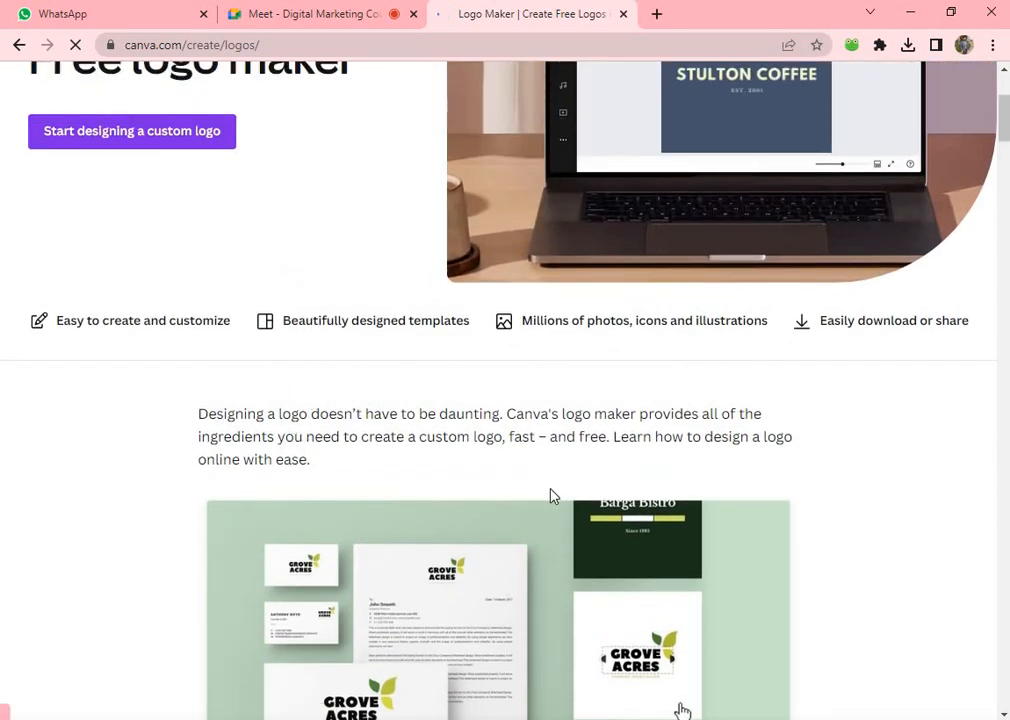
scroll(553, 496, down, 7)
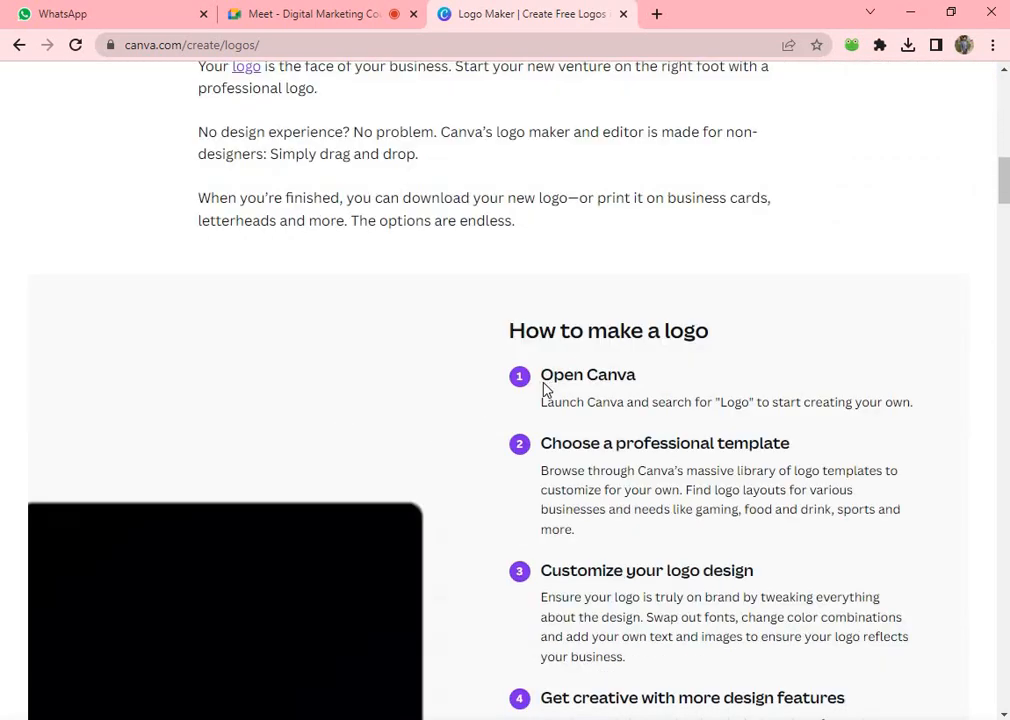
scroll(545, 390, down, 2)
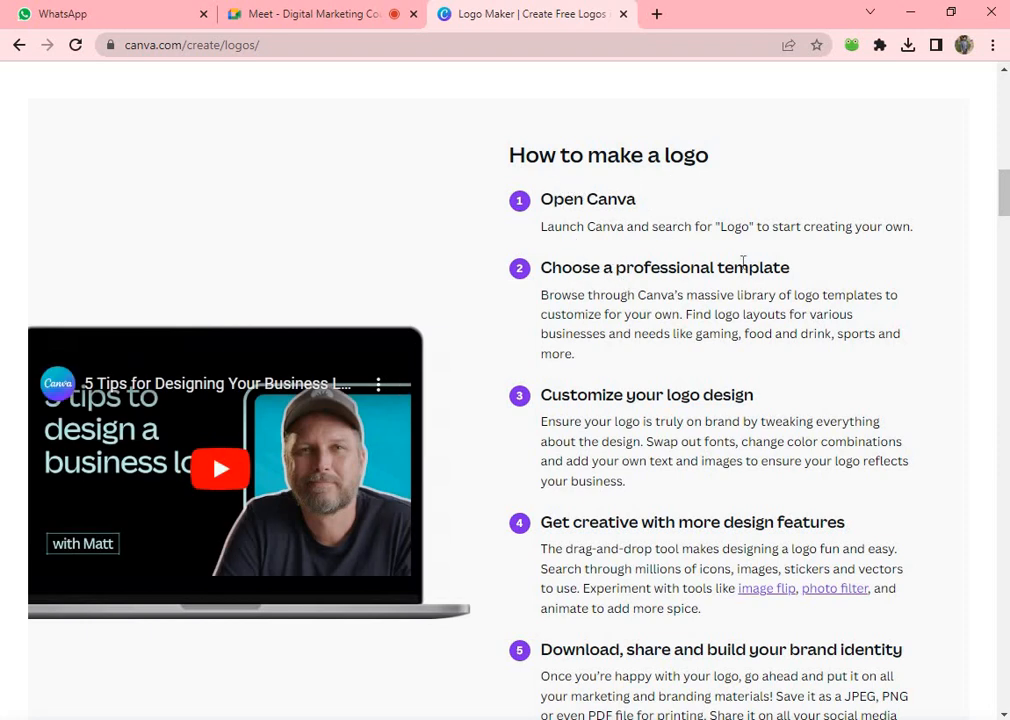
scroll(724, 330, down, 3)
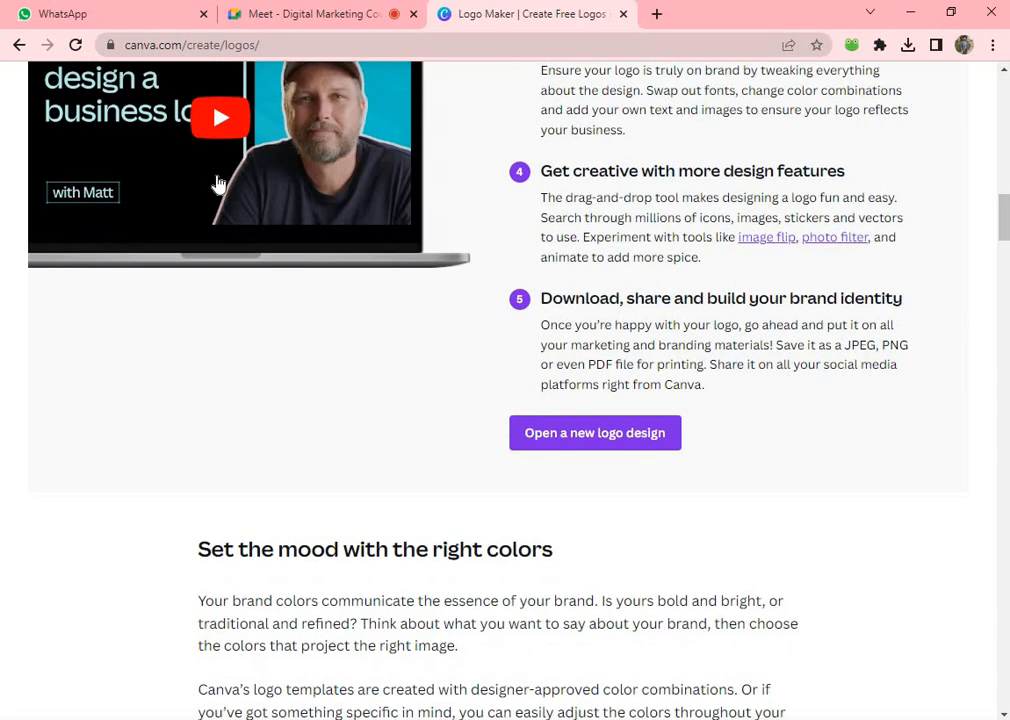
scroll(238, 177, up, 1)
scroll(240, 185, down, 4)
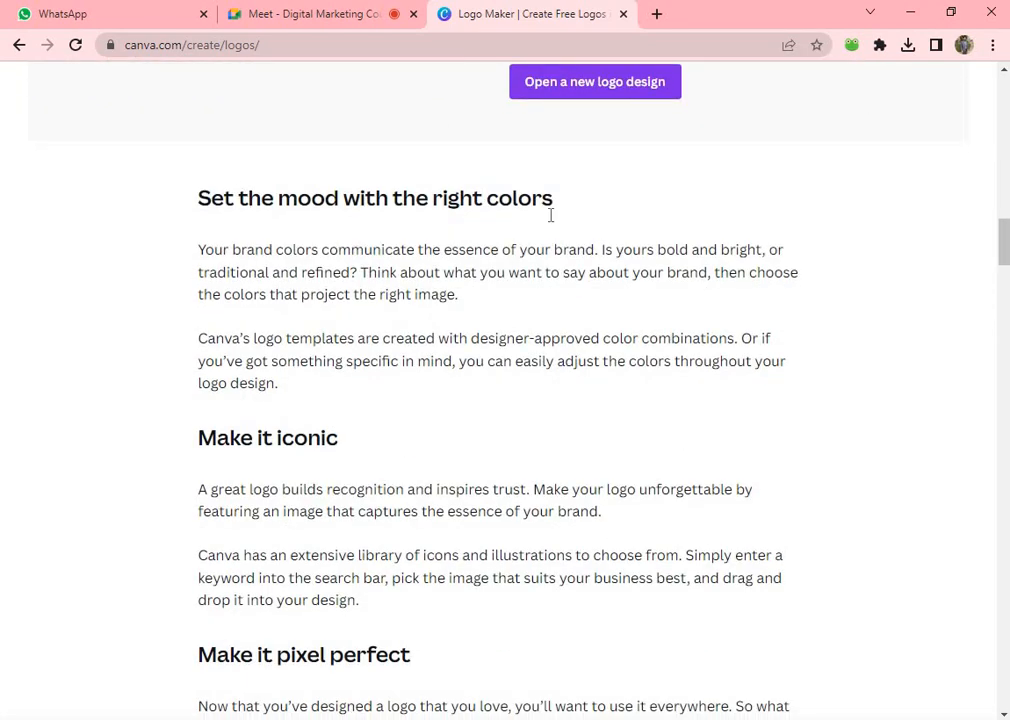
scroll(550, 220, down, 3)
scroll(370, 290, down, 6)
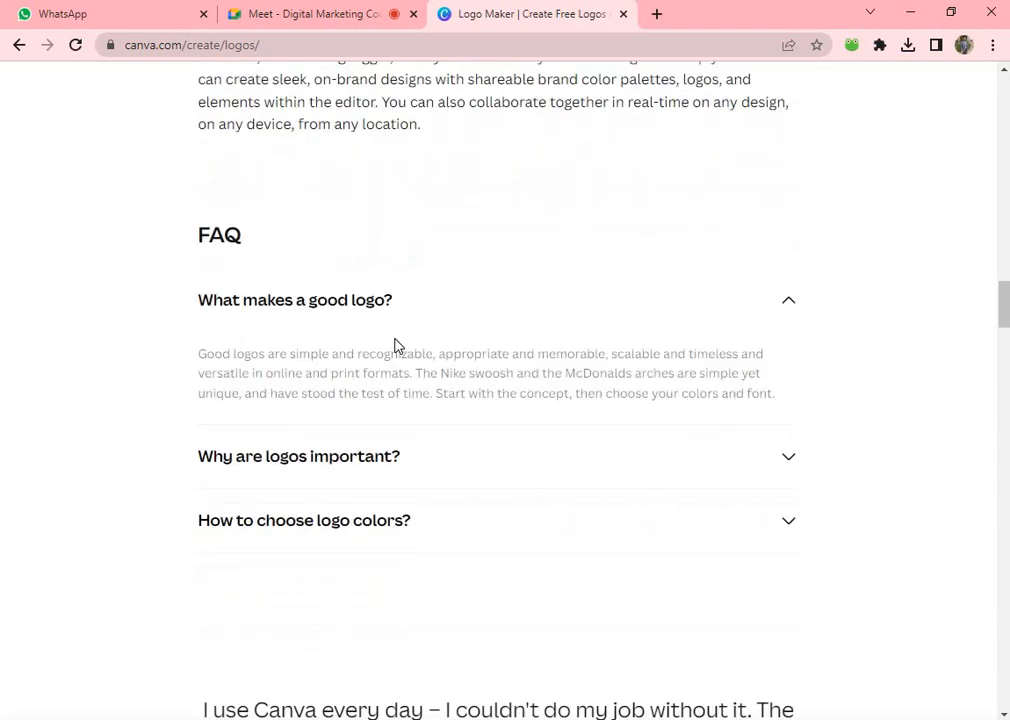
scroll(396, 339, up, 7)
scroll(396, 339, up, 20)
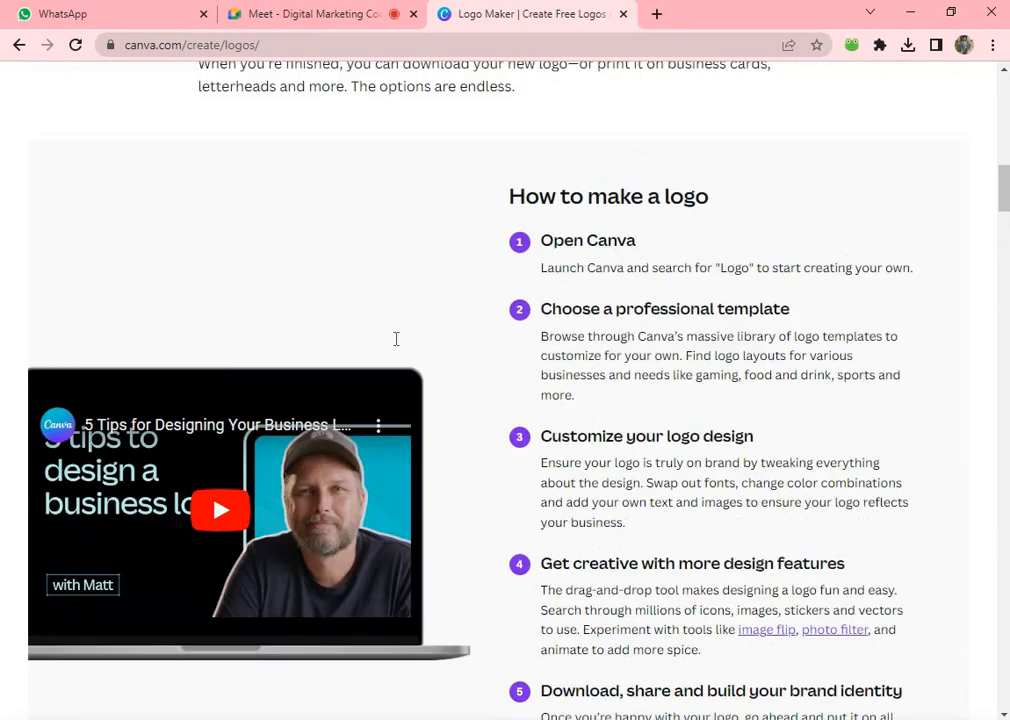
scroll(396, 346, up, 1)
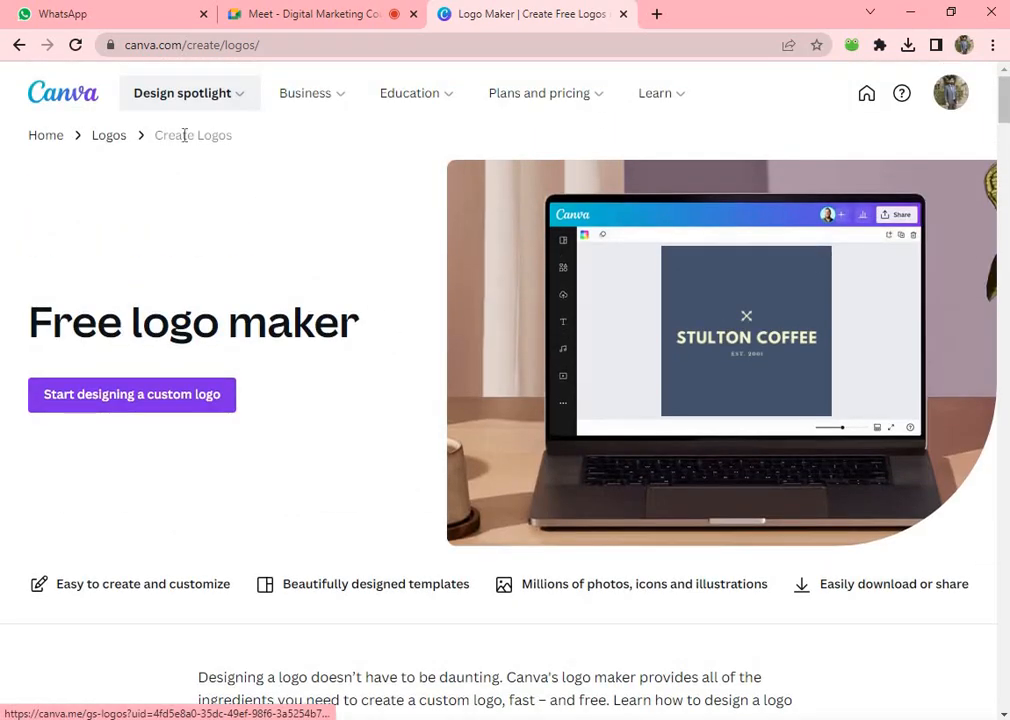
- Open the Flyer maker page, review its how-to section, and look over the other Design spotlight options
mouse_move(225, 104)
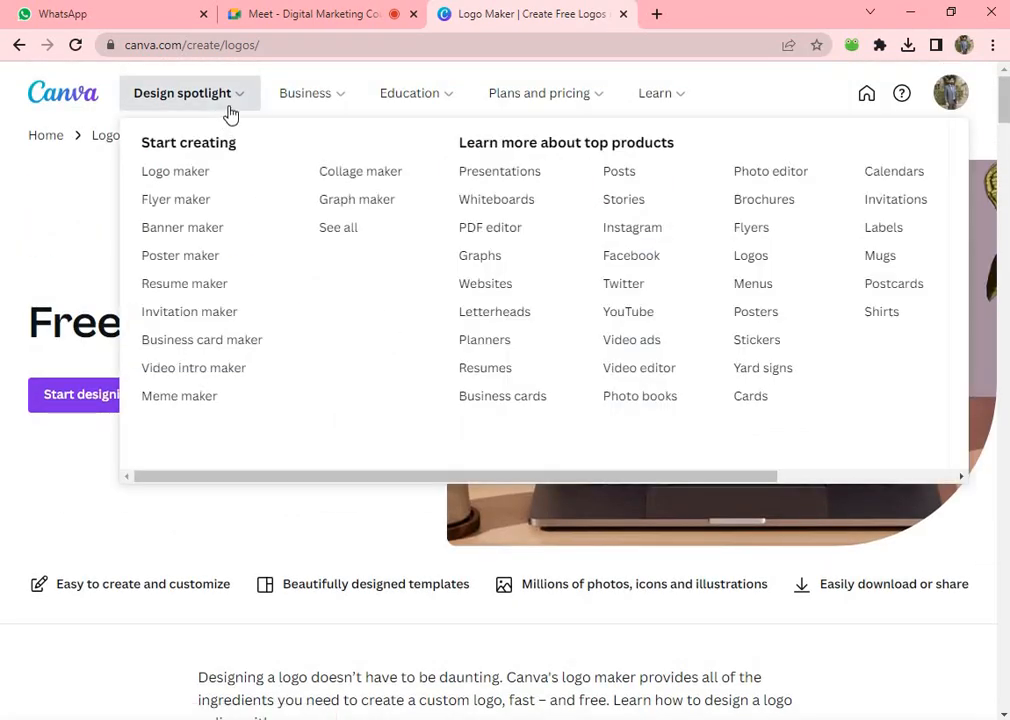
click(197, 208)
scroll(505, 380, down, 5)
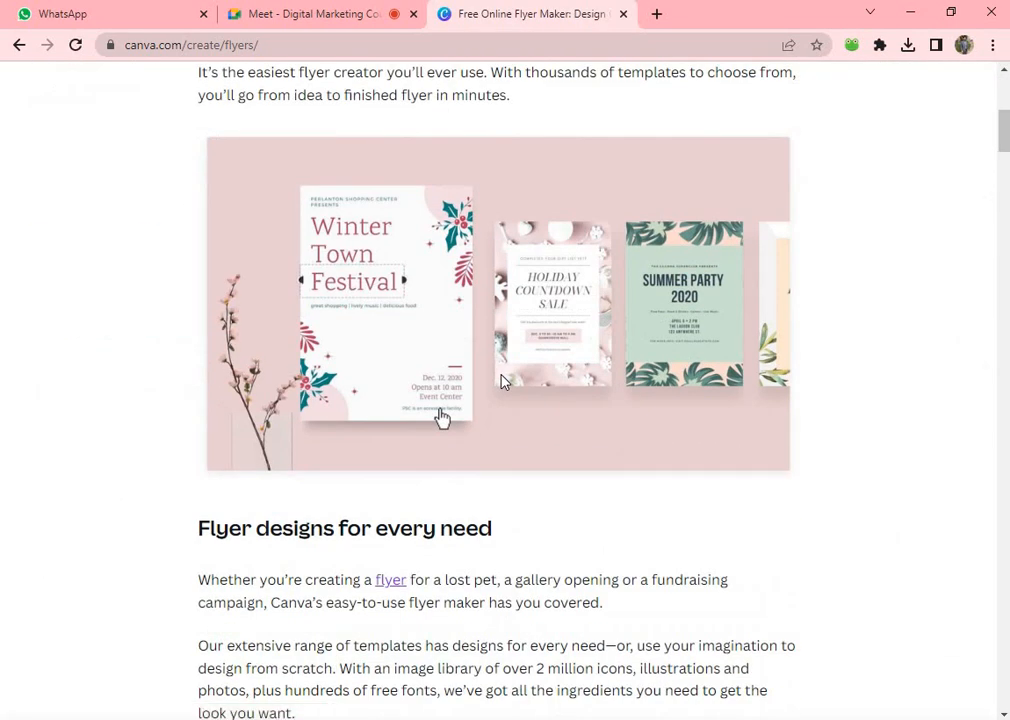
scroll(503, 382, down, 6)
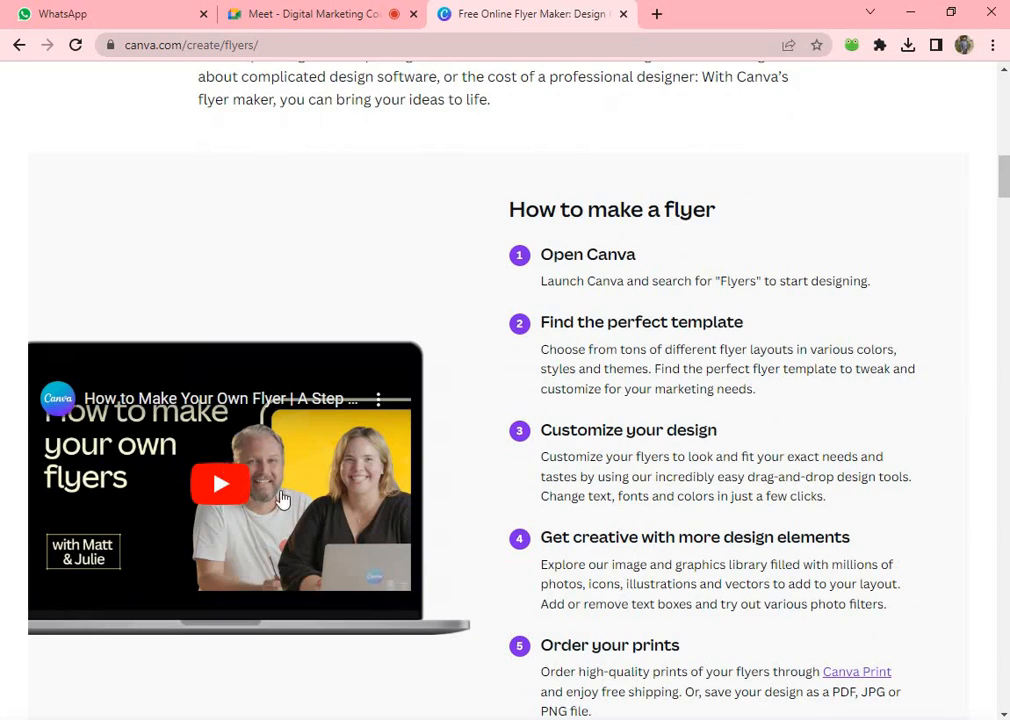
scroll(564, 408, down, 4)
scroll(564, 408, up, 15)
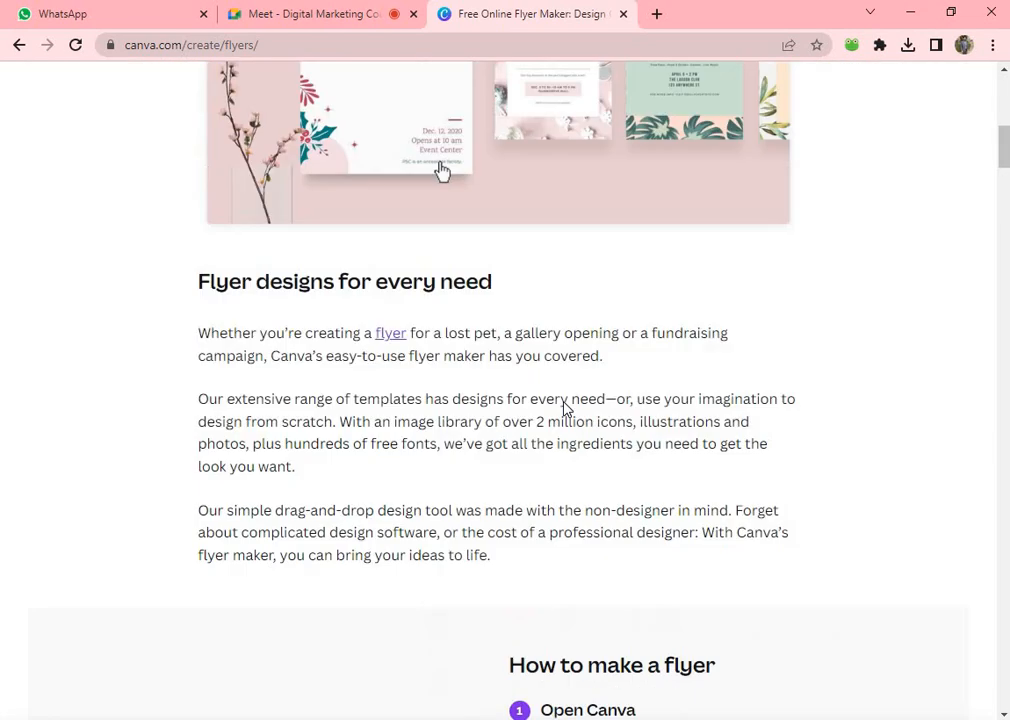
mouse_move(214, 92)
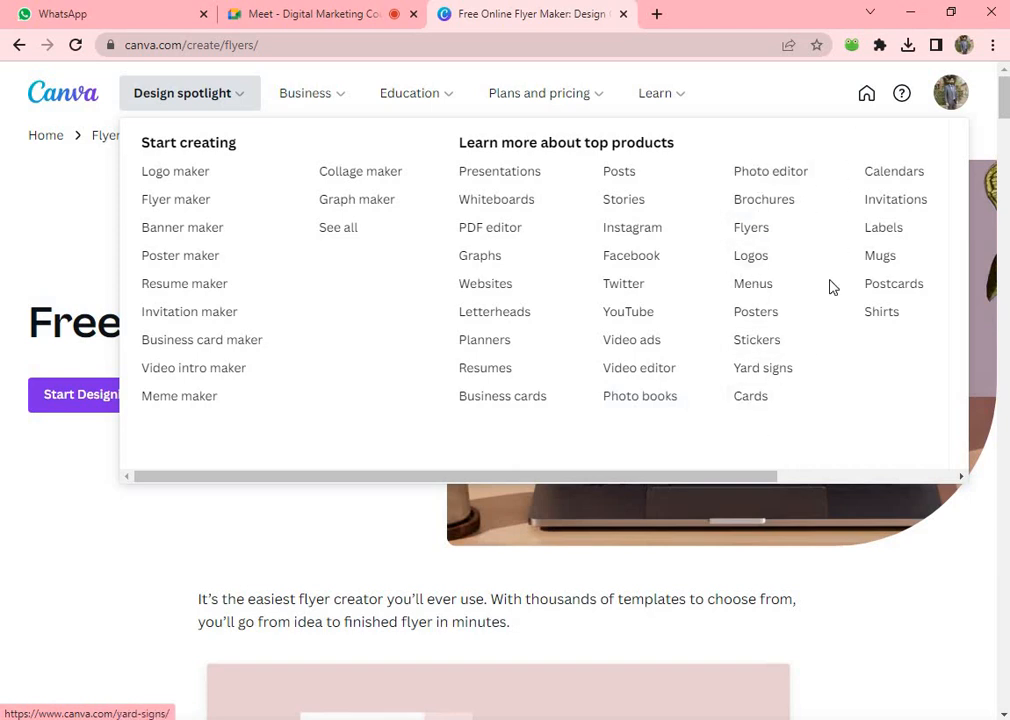
- Admit another waiting participant in the Google Meet call and return to Canva's flyer maker page
click(318, 14)
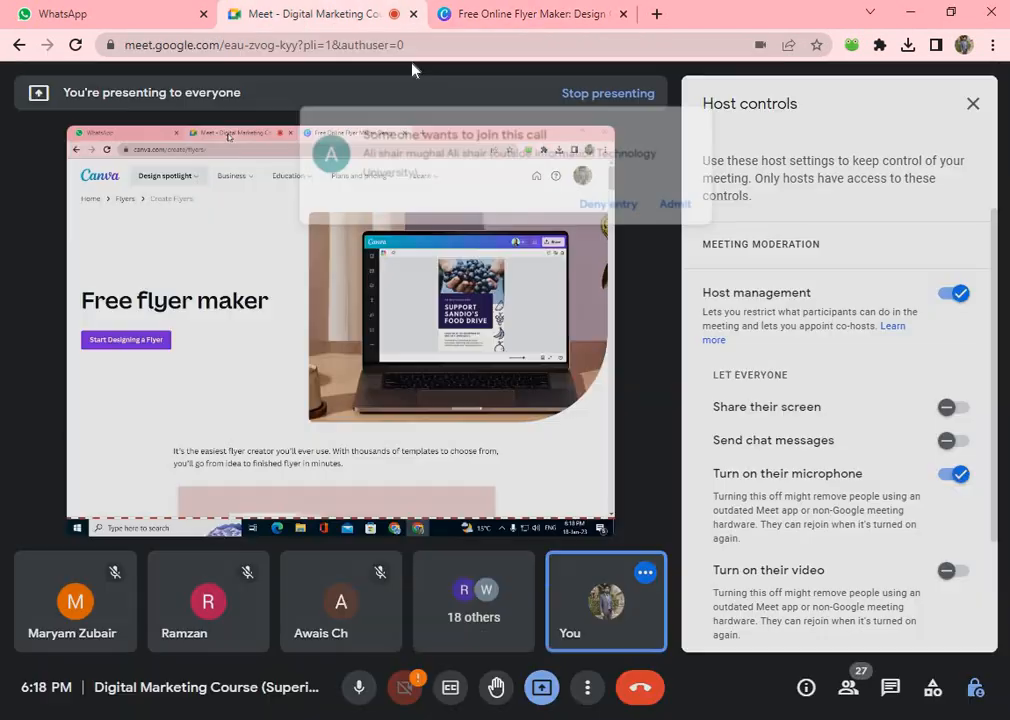
click(693, 186)
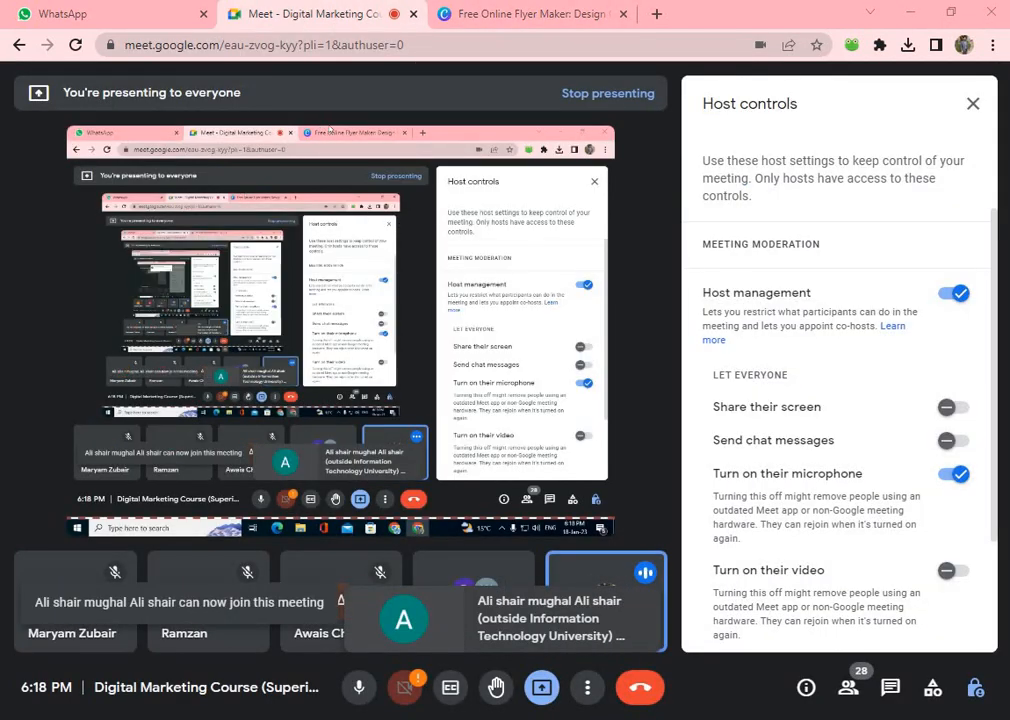
click(505, 14)
- Look over the Business, Education, and Plans and pricing sections from the flyer maker page, and return to Canva's home page
mouse_move(345, 106)
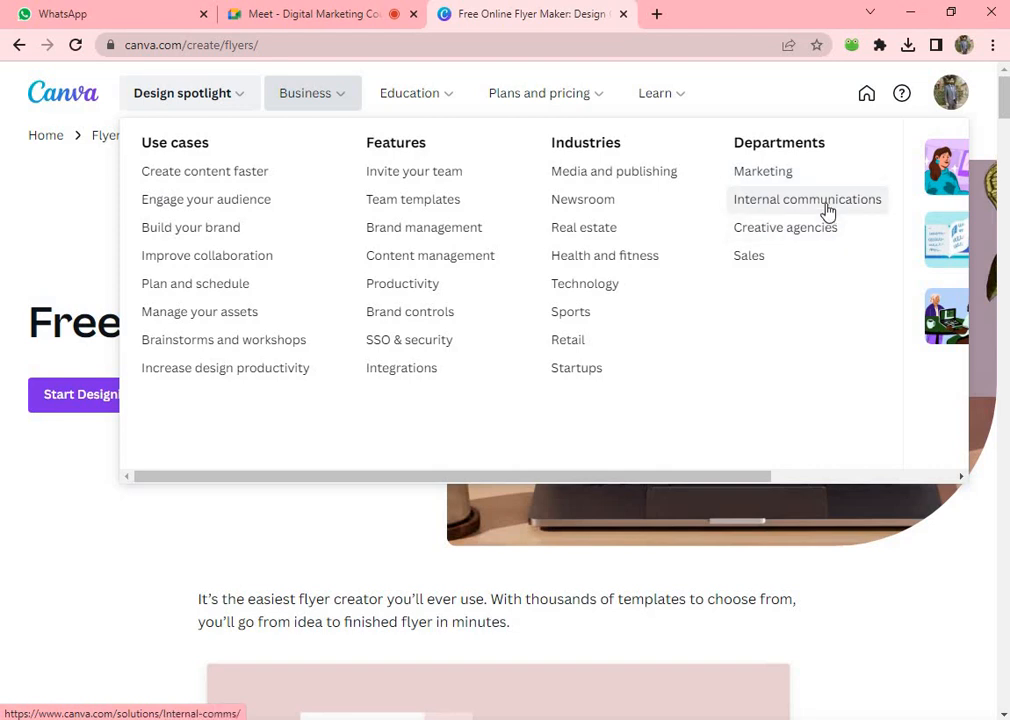
mouse_move(419, 98)
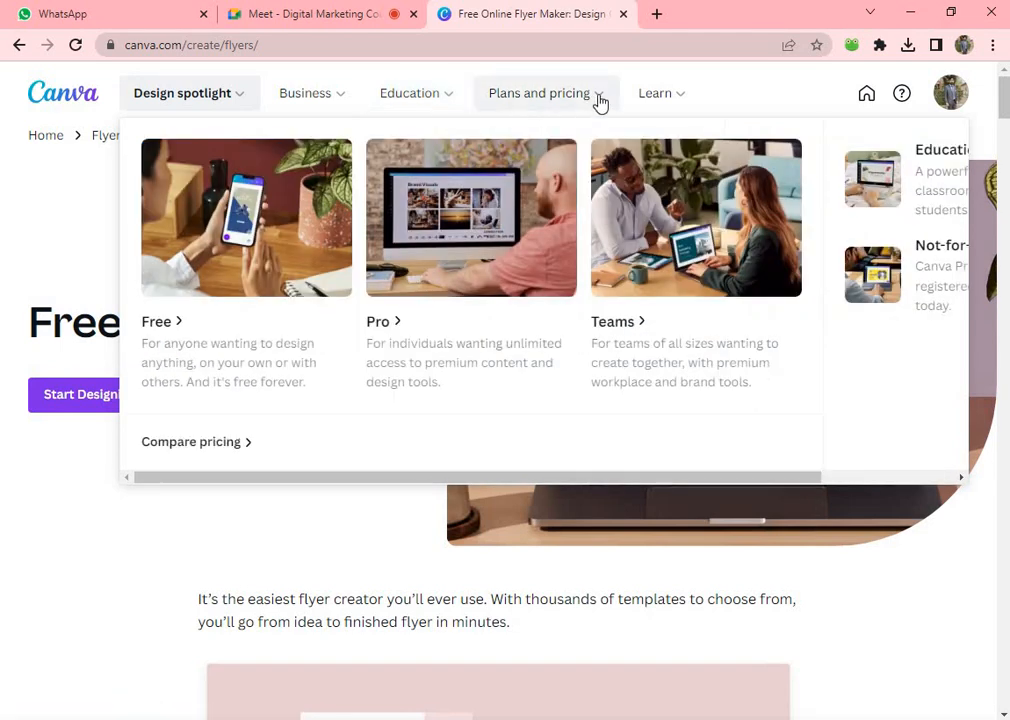
click(601, 103)
click(601, 103)
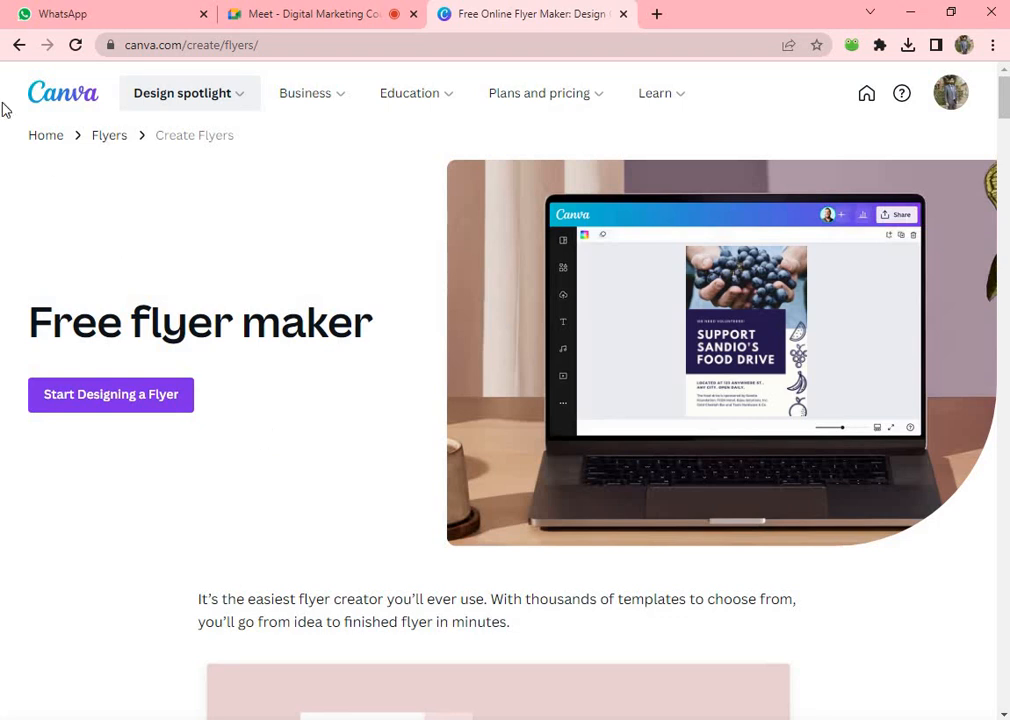
click(80, 93)
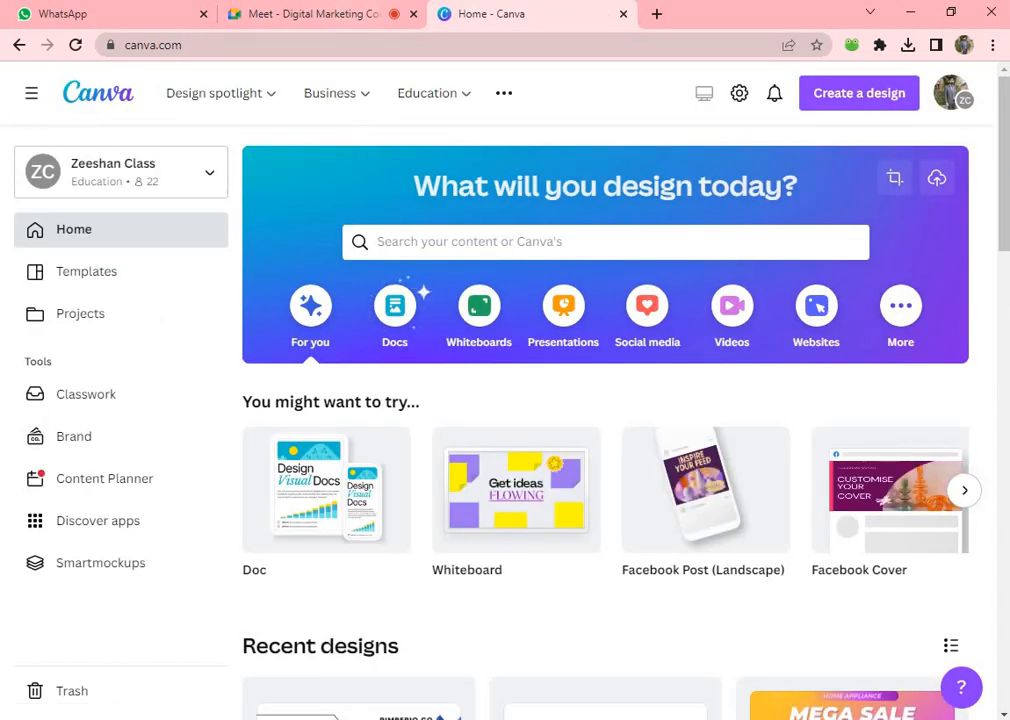
- Admit the waiting participant in the Google Meet call and switch back to Canva's home page
click(349, 12)
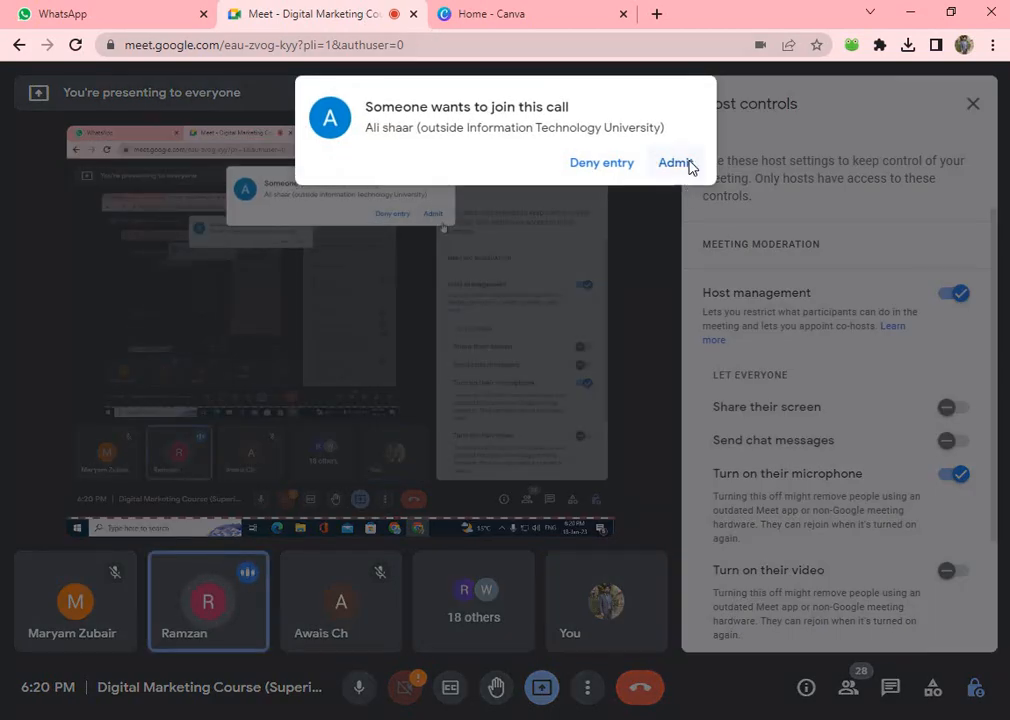
click(692, 164)
click(560, 14)
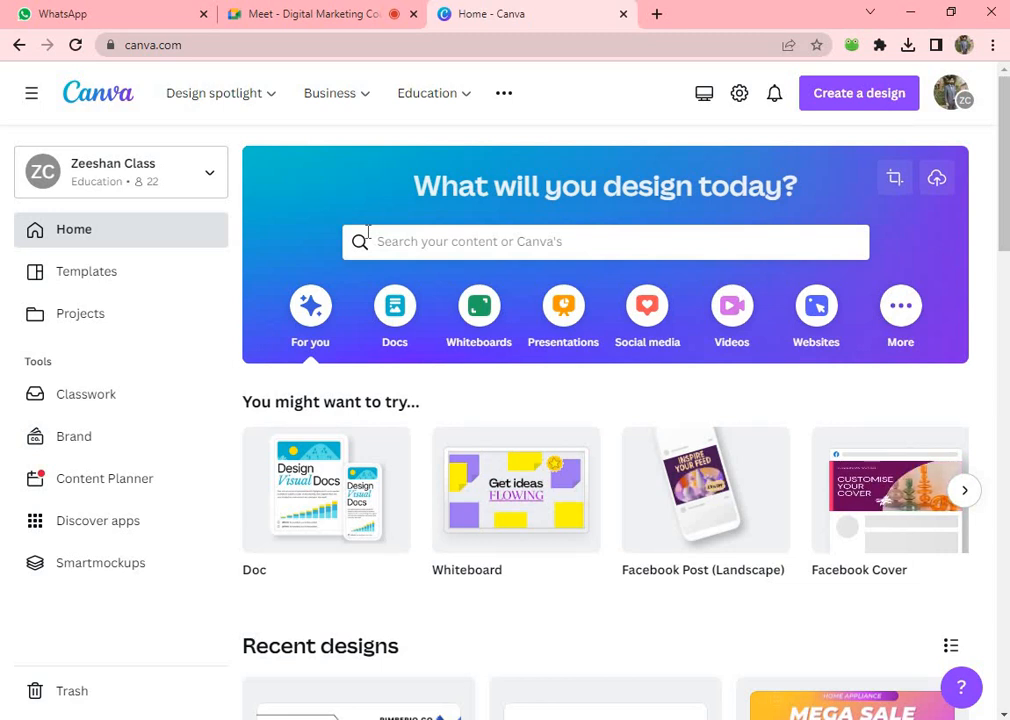
- Look at the Create a design options, search Canva for "logo" templates, and highlight the template count on the results page
mouse_move(330, 93)
click(827, 97)
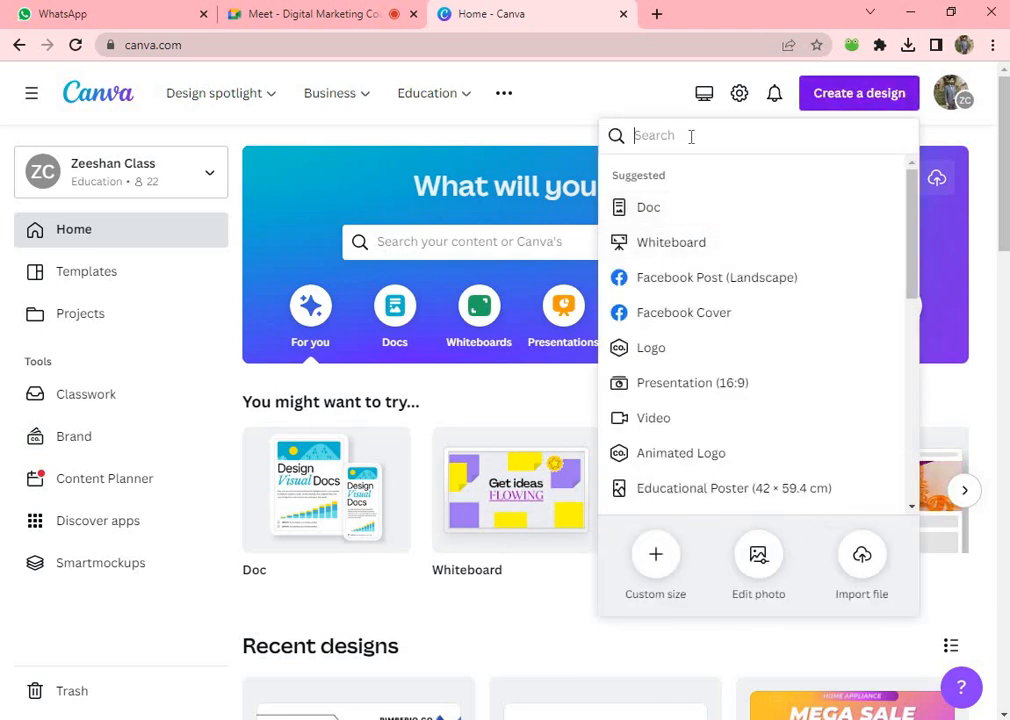
click(463, 242)
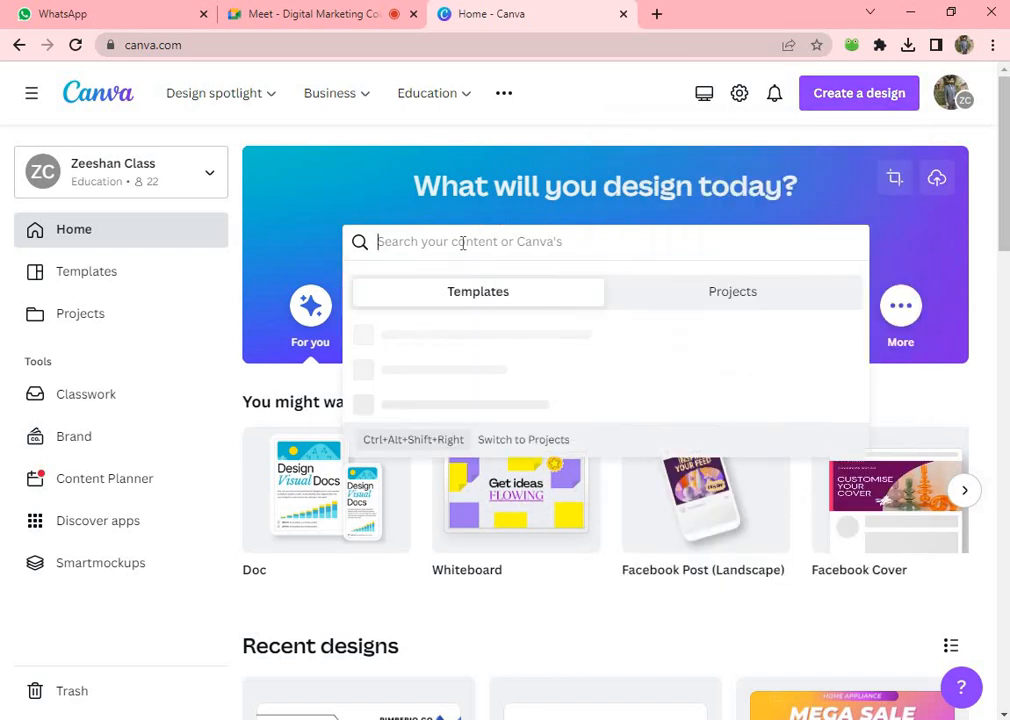
text(logo)
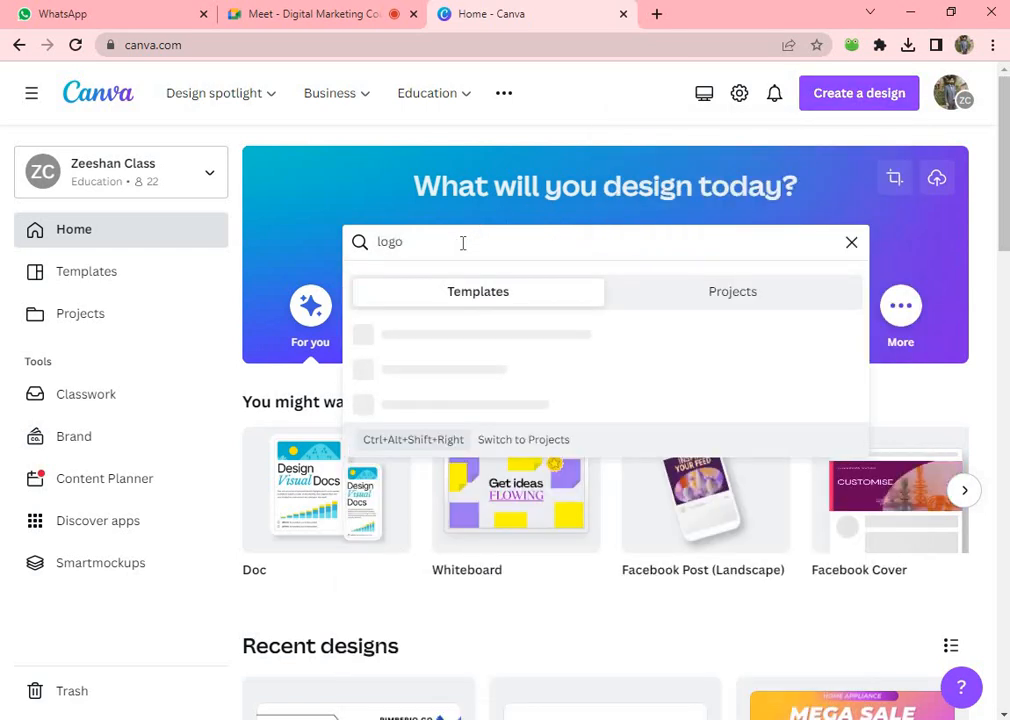
key(Return)
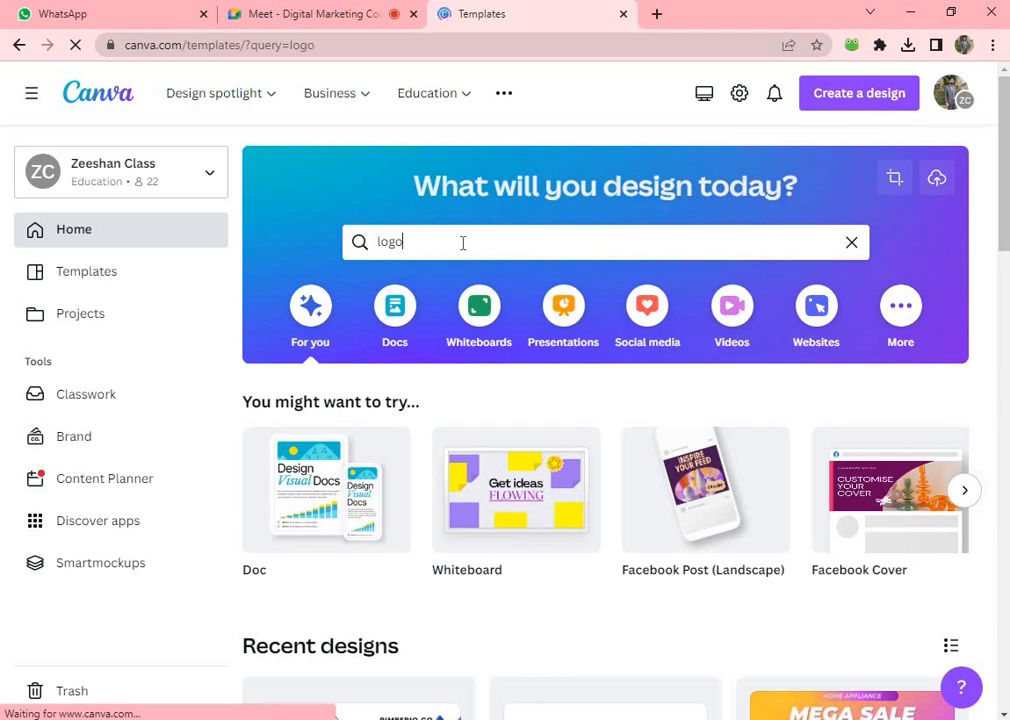
scroll(461, 252, down, 1)
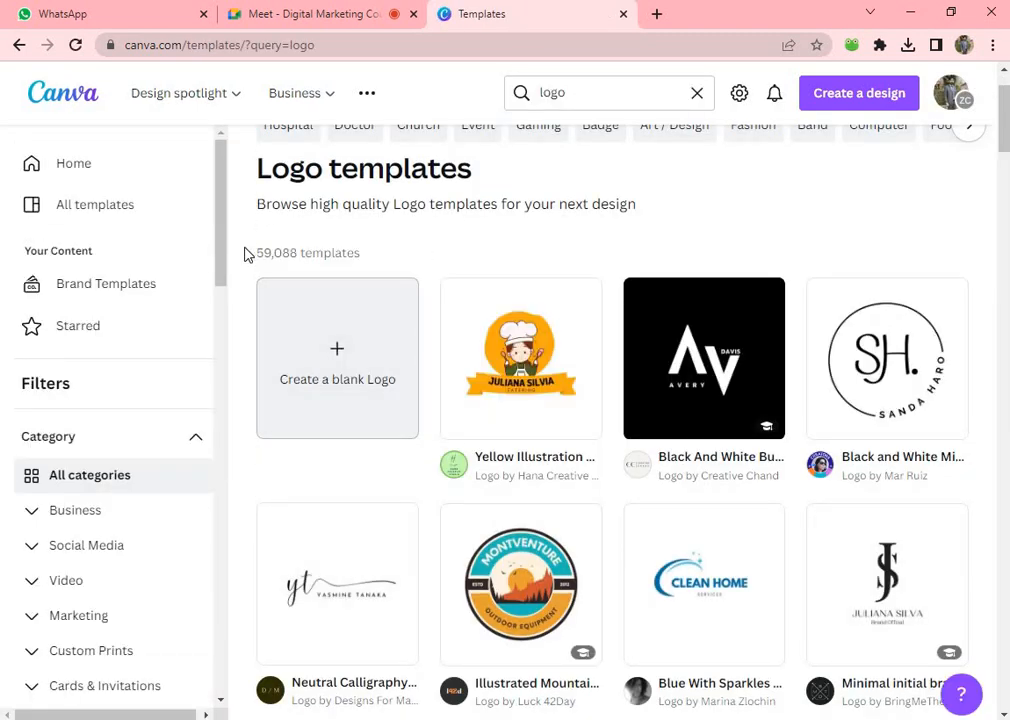
drag(255, 257, 365, 260)
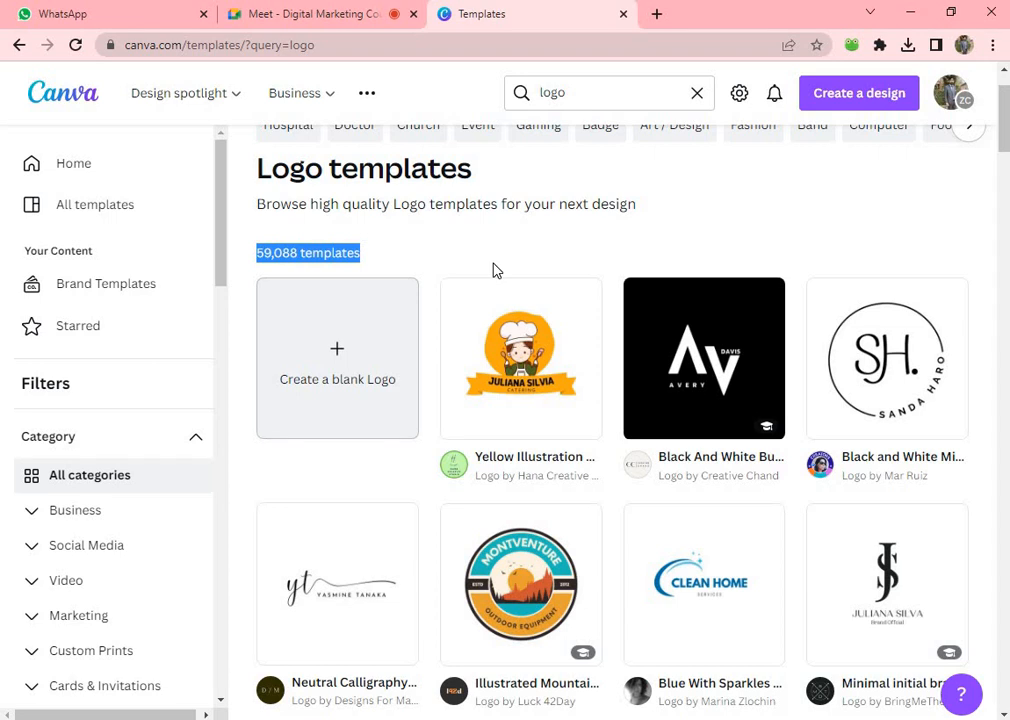
- Admit another waiting participant in the Google Meet call and return to the logo templates page
click(325, 14)
click(684, 162)
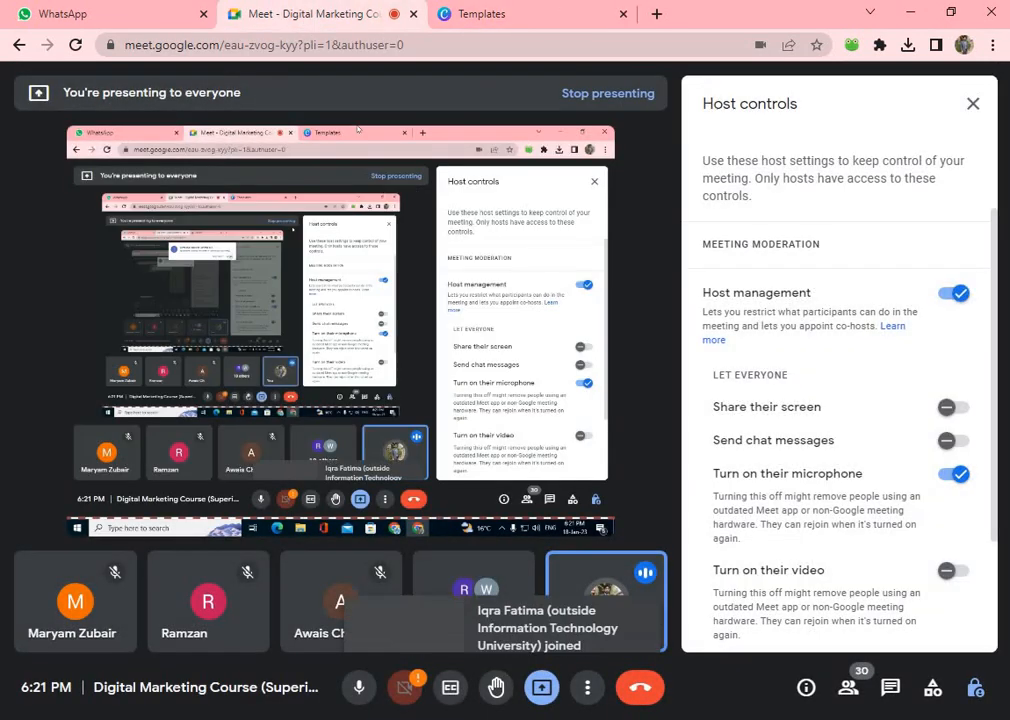
click(536, 14)
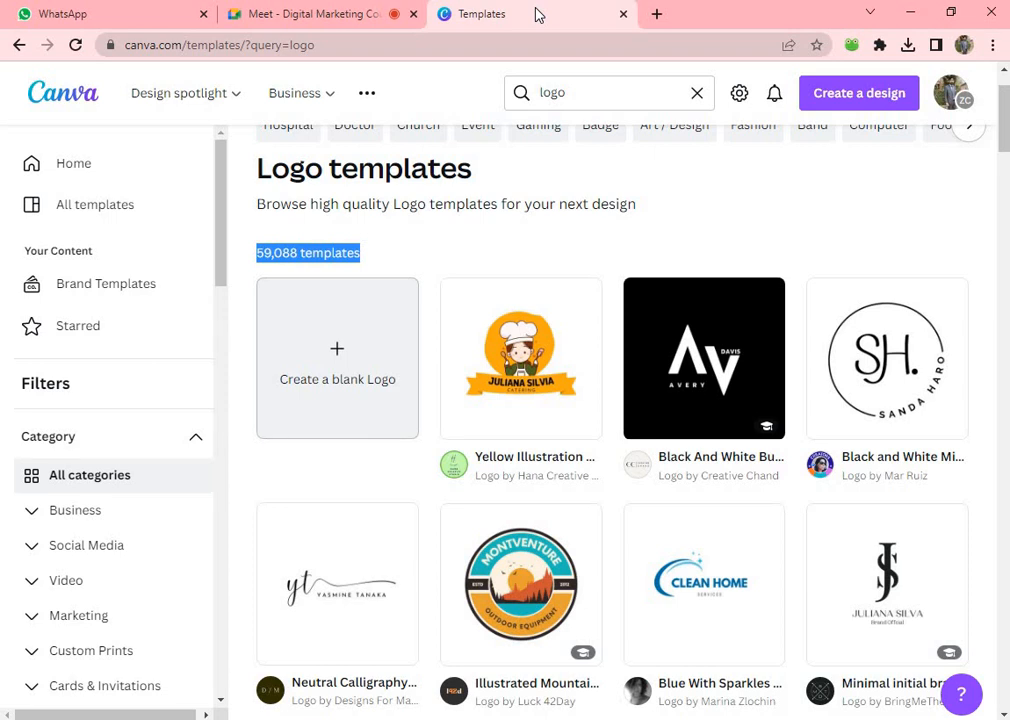
- Browse the logo template results and open the details of the Colorful Infinite Logo Design template
scroll(672, 665, down, 4)
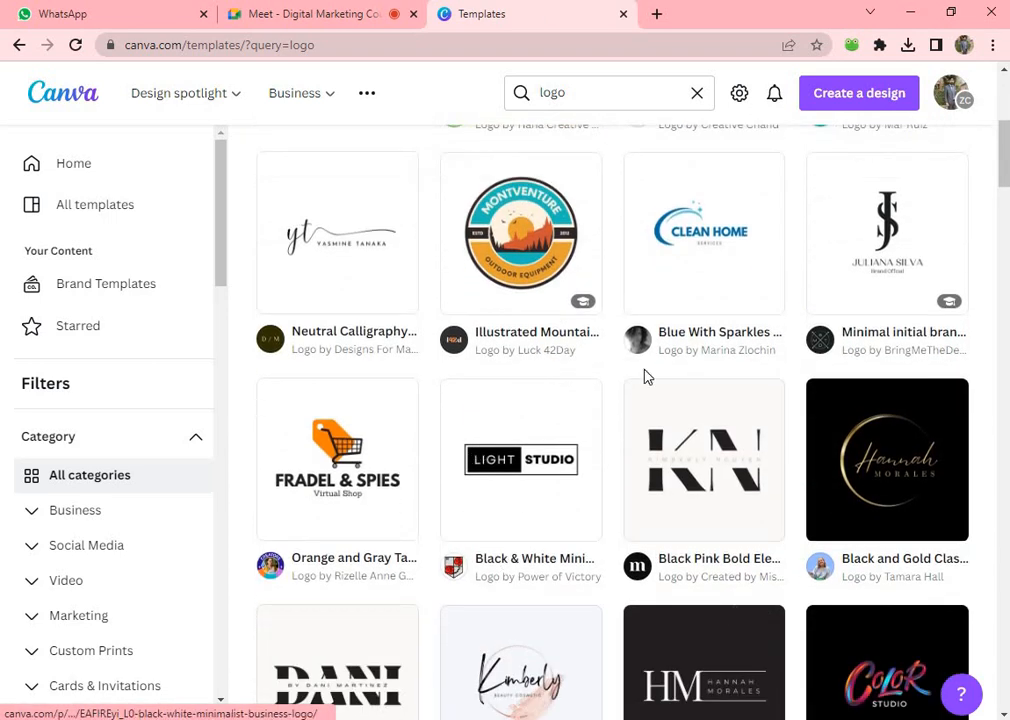
scroll(697, 553, down, 2)
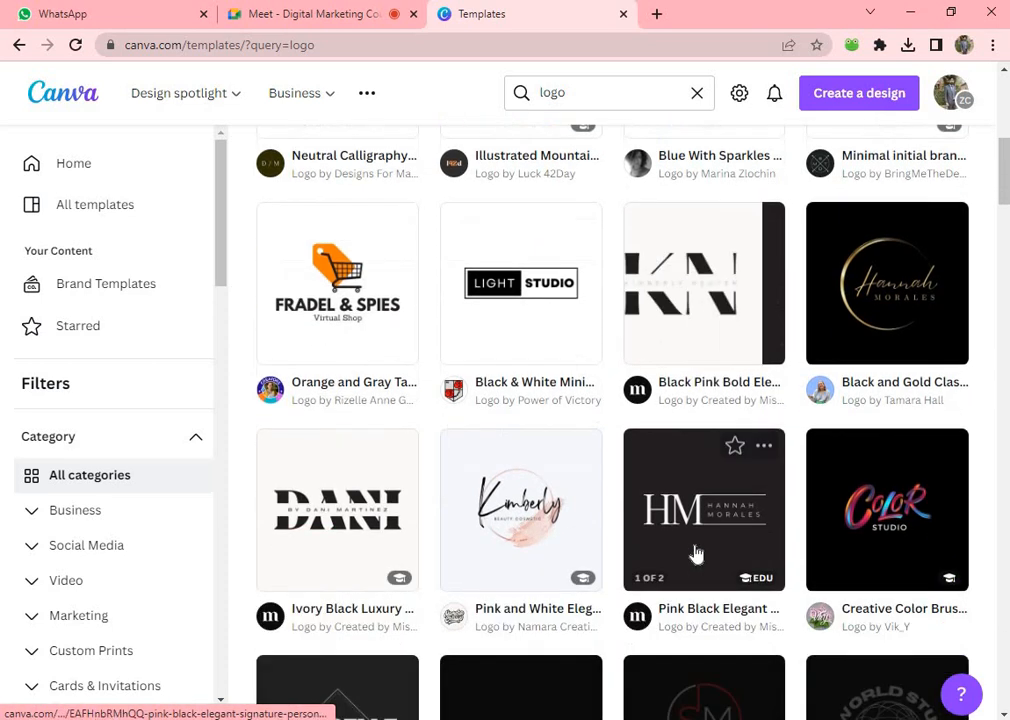
scroll(588, 487, down, 4)
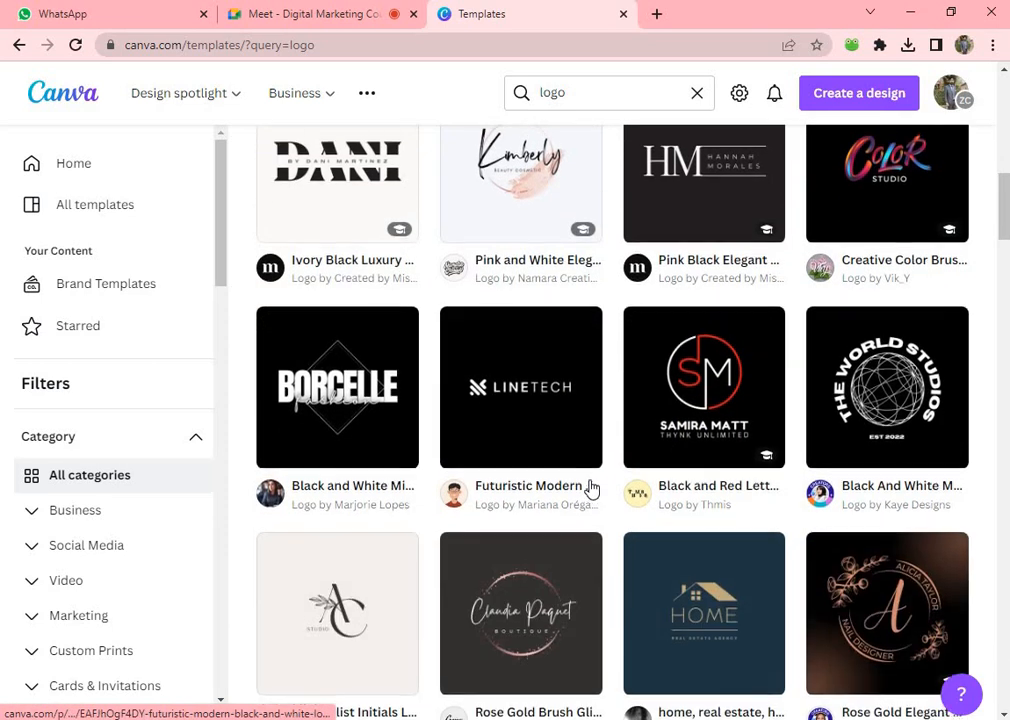
scroll(588, 487, up, 12)
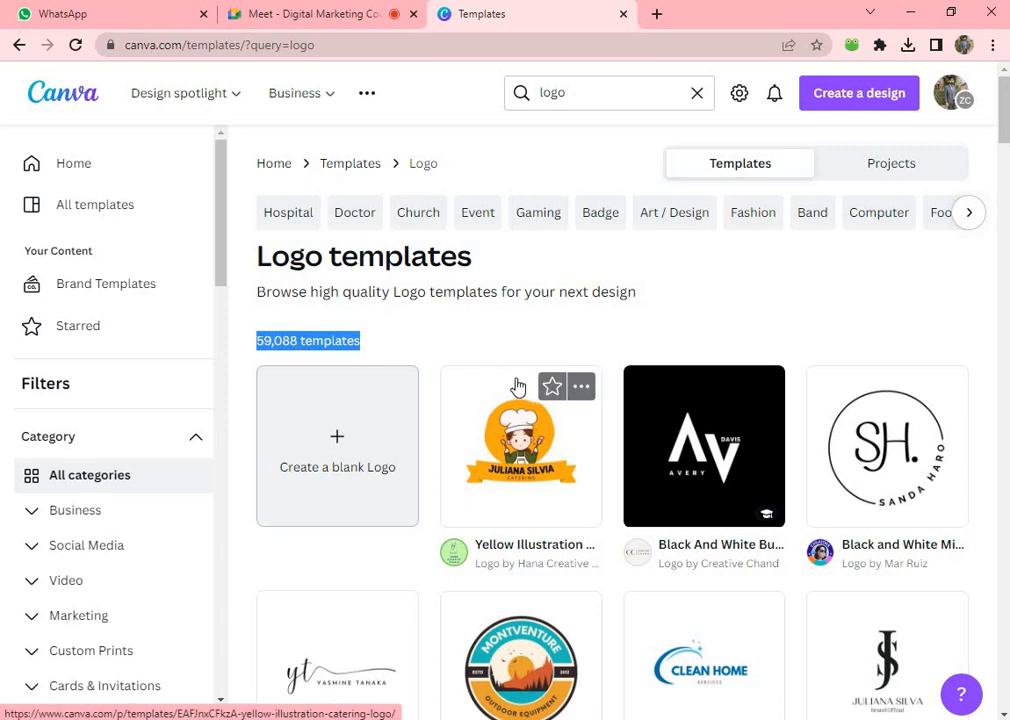
scroll(575, 410, down, 5)
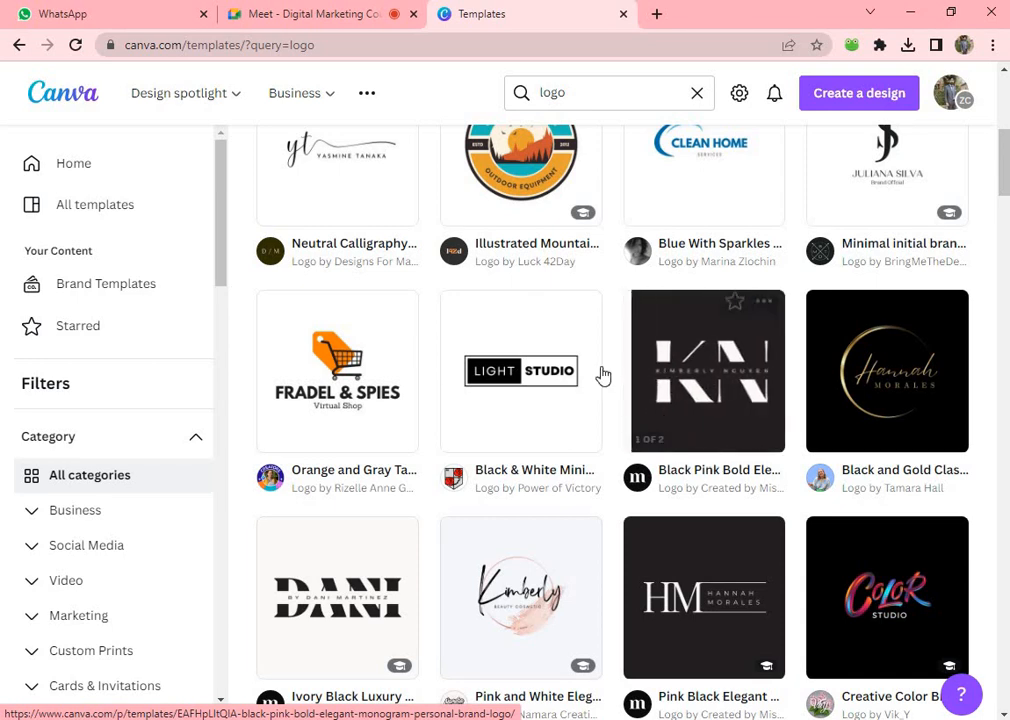
scroll(603, 375, down, 10)
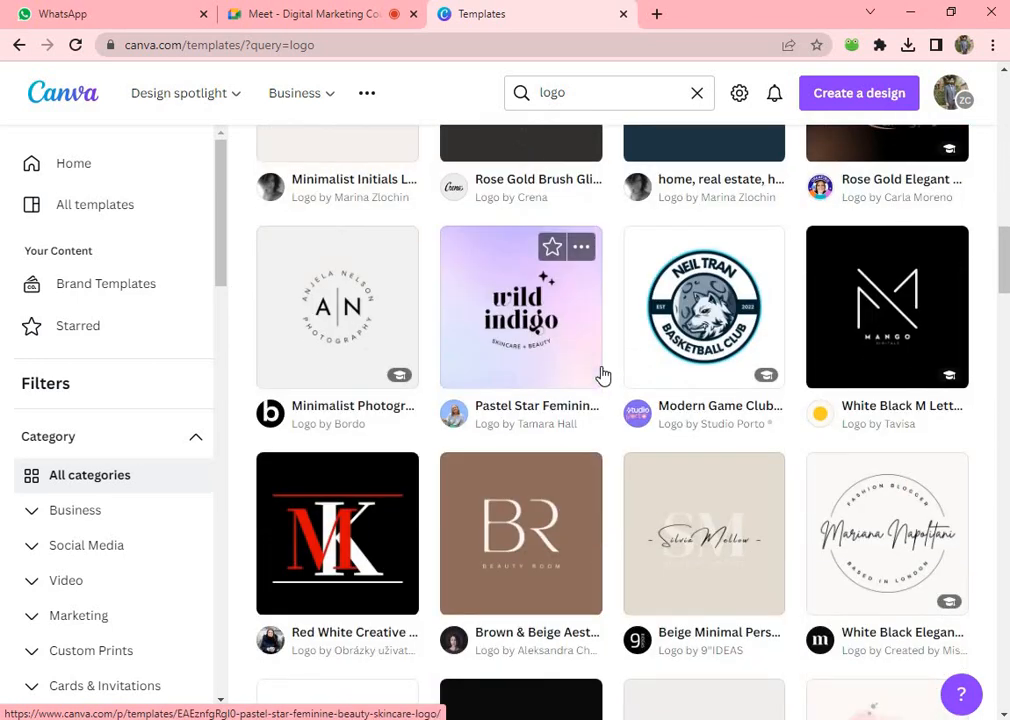
scroll(623, 366, down, 5)
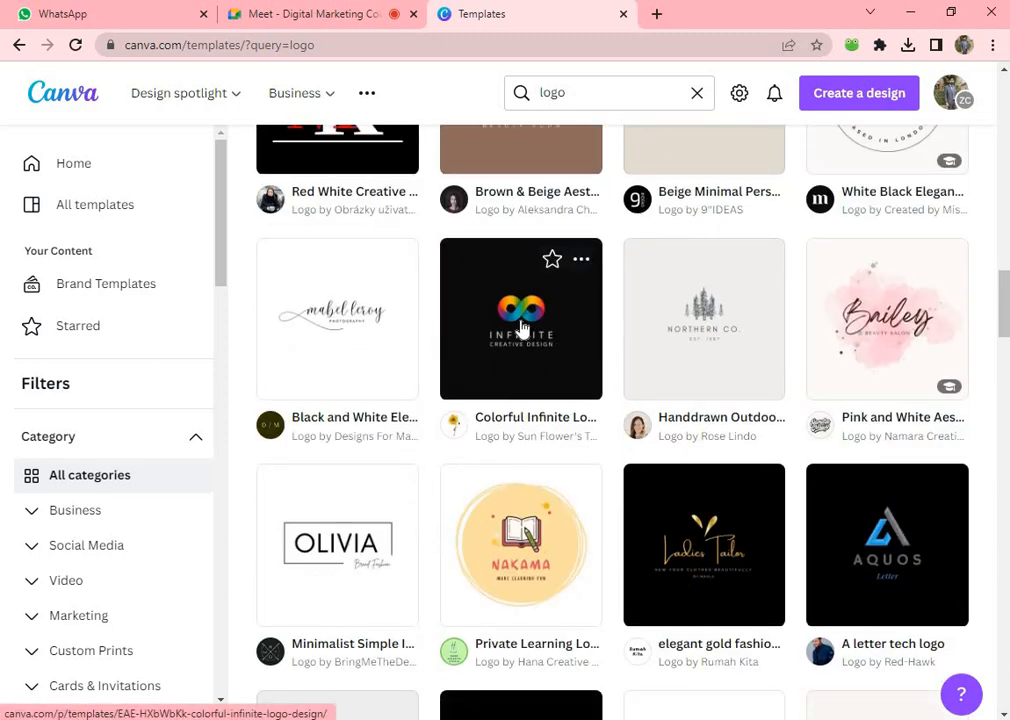
click(520, 328)
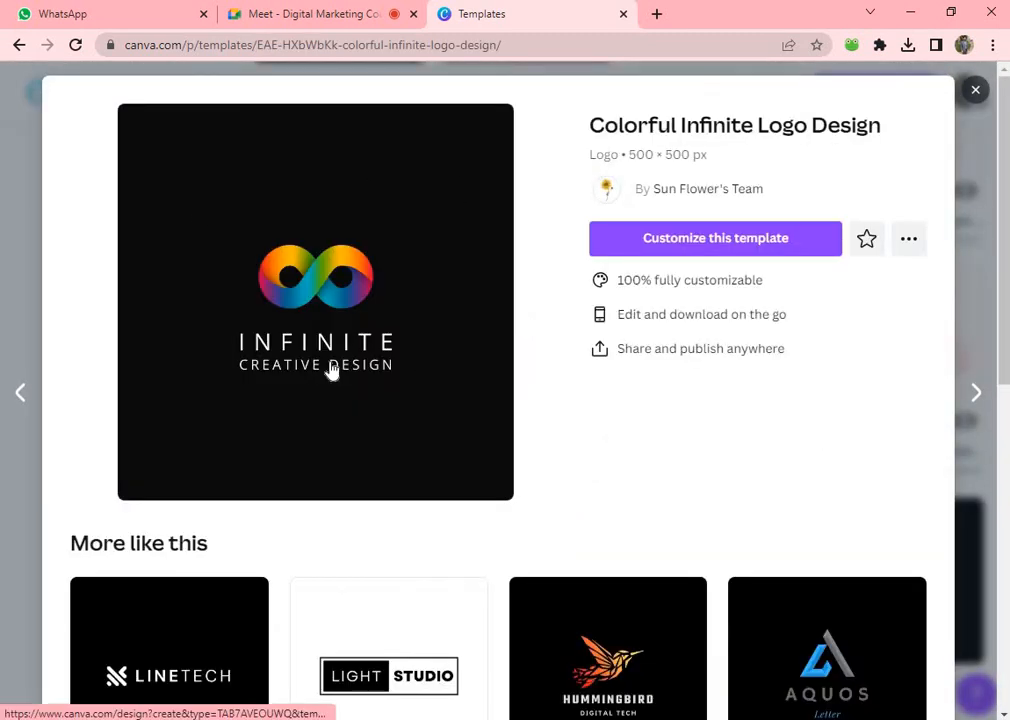
- Review the similar logo templates and open the Colorful Infinite Logo Design template in the editor for customizing
scroll(331, 366, down, 5)
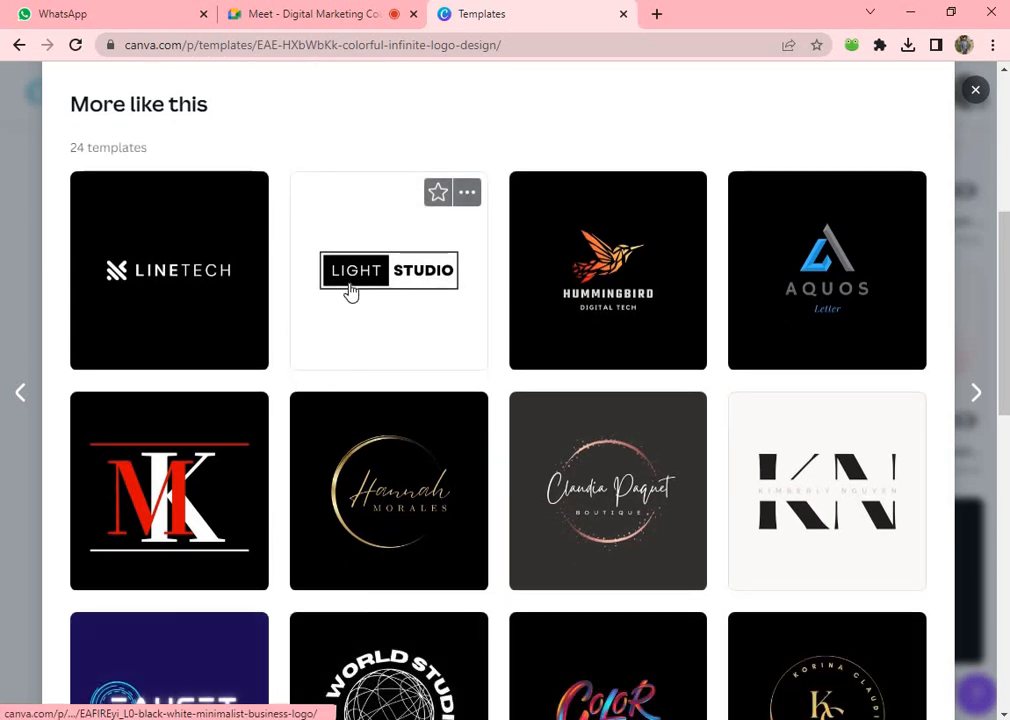
scroll(350, 286, up, 4)
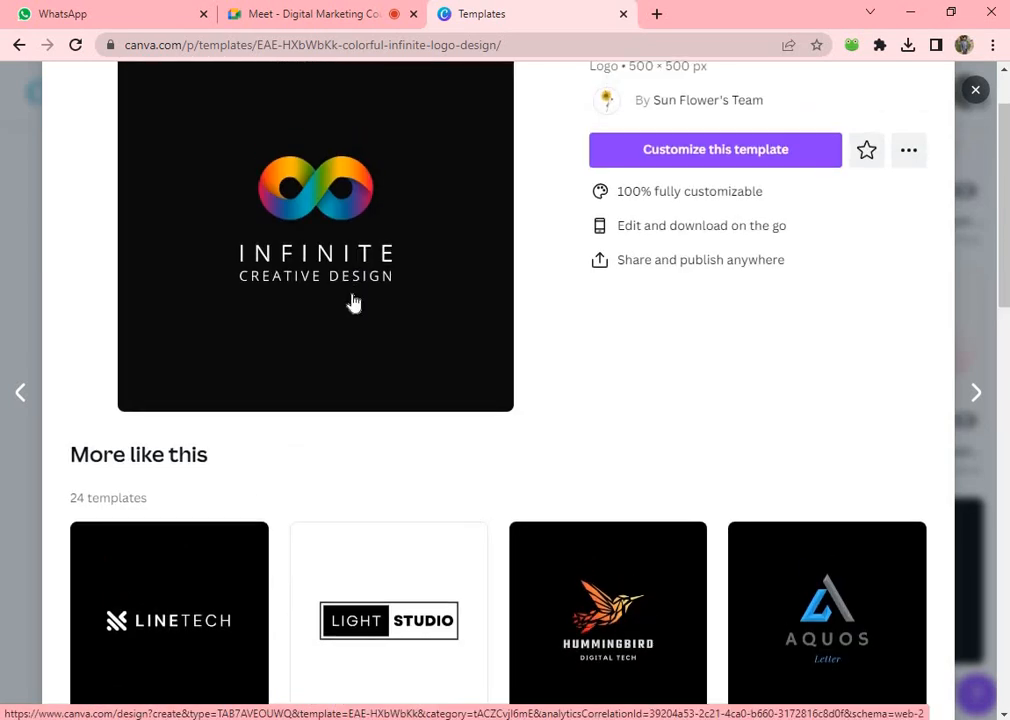
scroll(390, 325, down, 4)
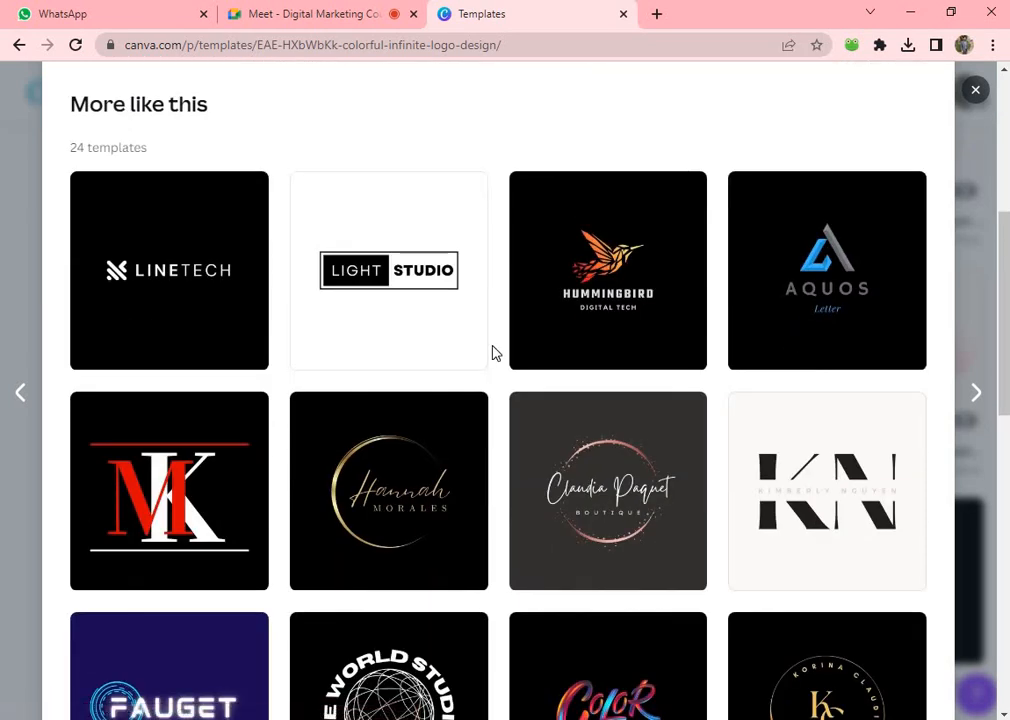
scroll(492, 352, down, 4)
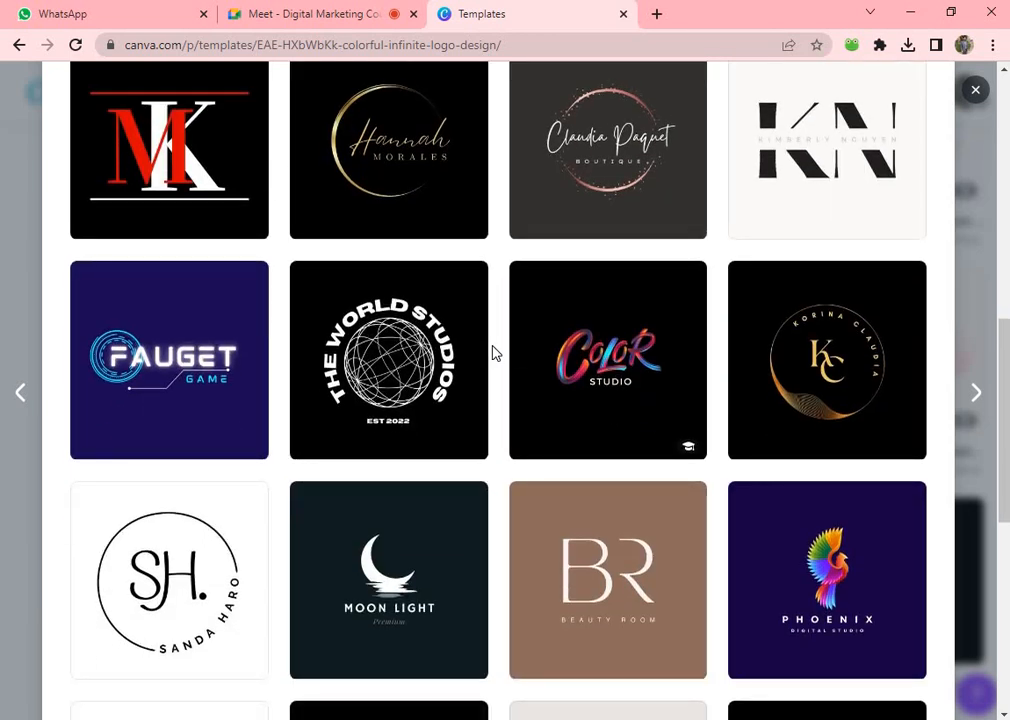
scroll(492, 352, down, 4)
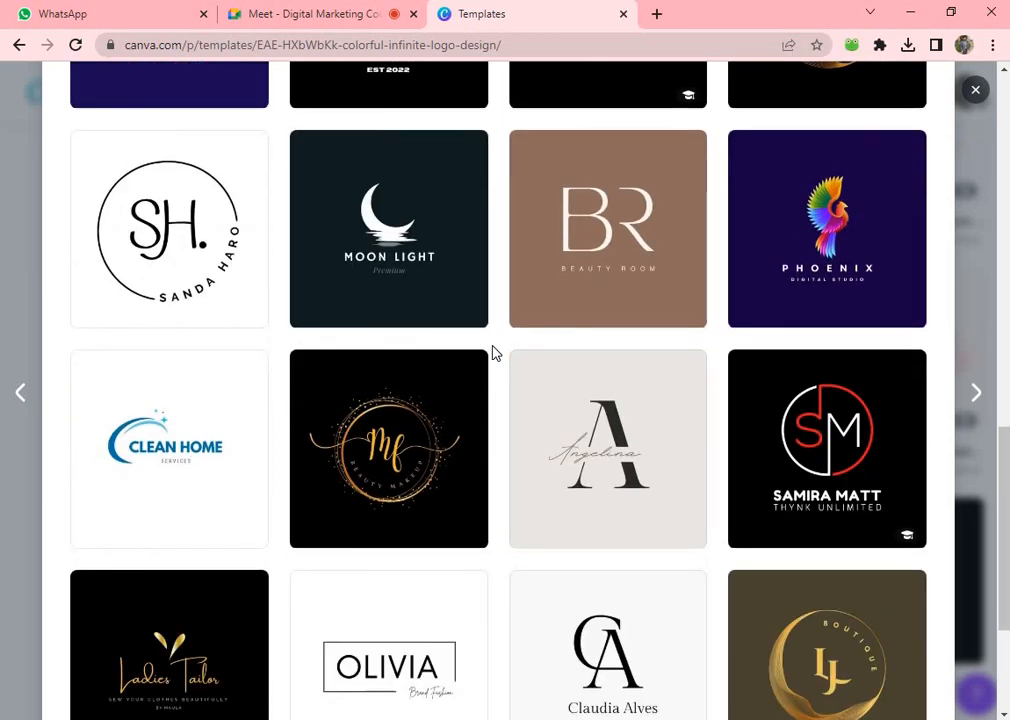
scroll(492, 352, up, 4)
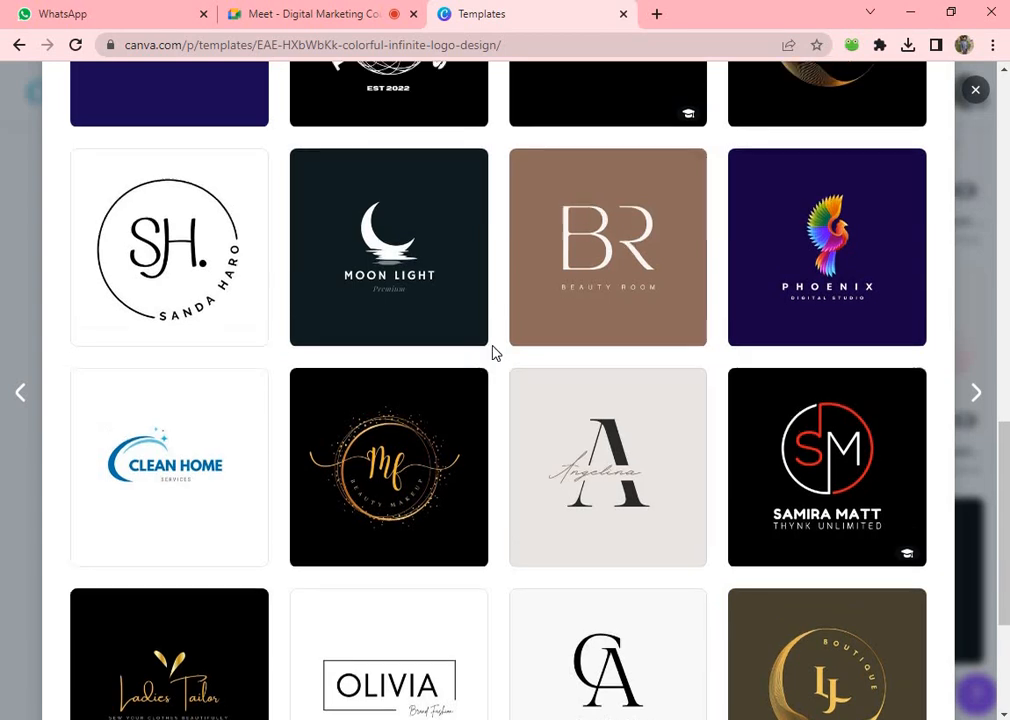
scroll(492, 352, up, 9)
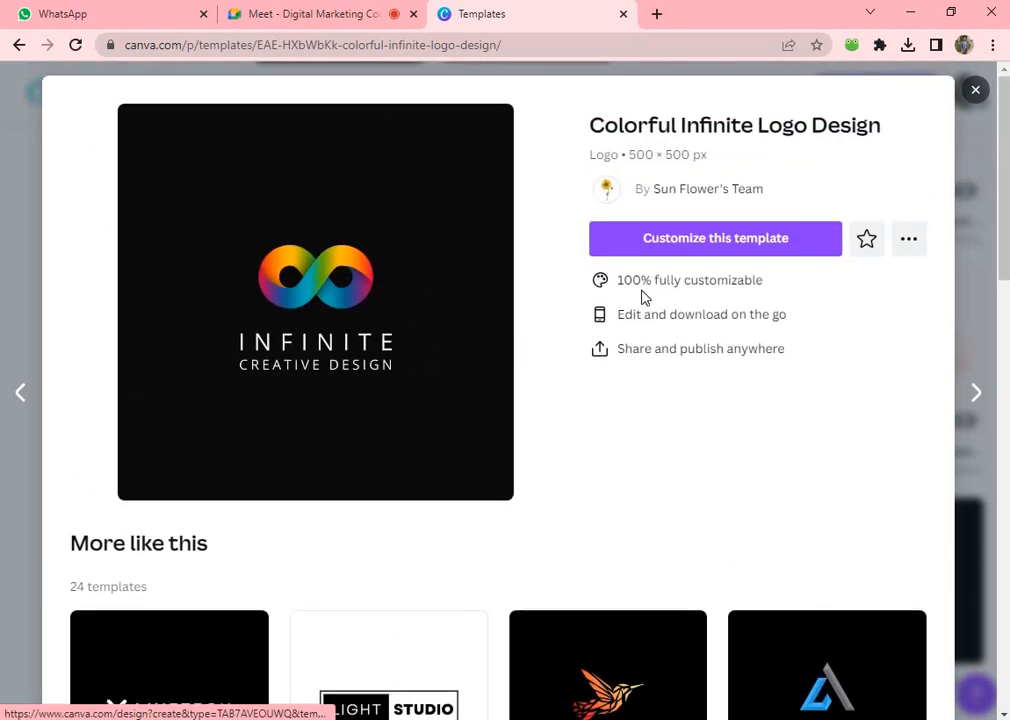
click(690, 247)
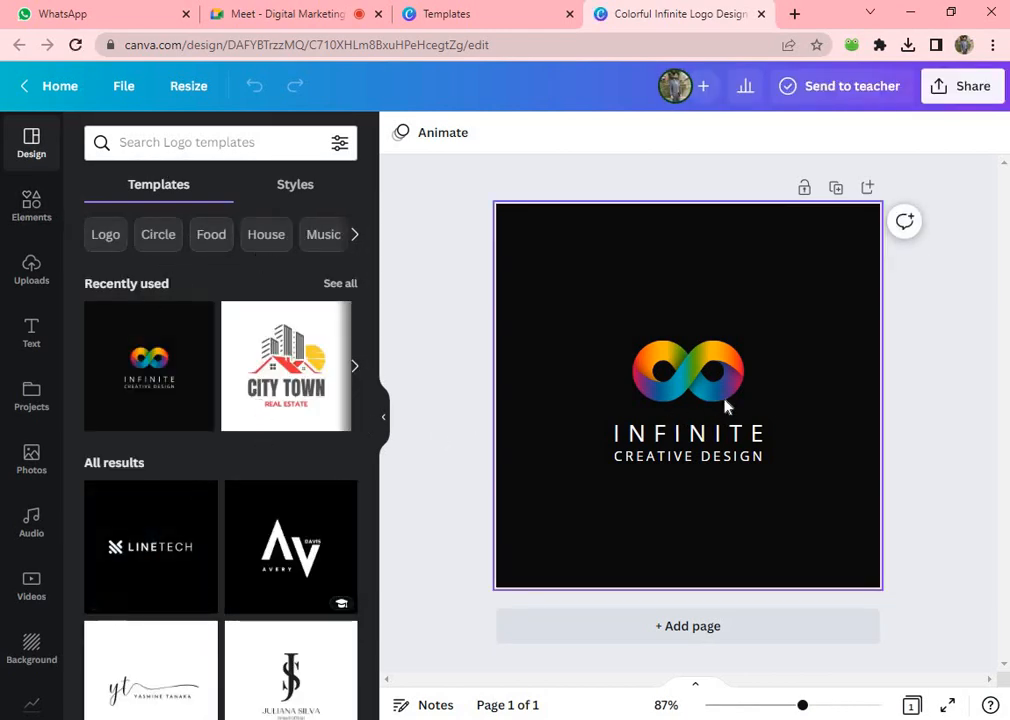
- Move the infinity graphic, the INFINITE heading and the CREATIVE DESIGN tagline higher on the logo canvas, spacing the text lines apart
click(697, 385)
drag(690, 370, 688, 318)
mouse_move(692, 440)
mouse_down()
mouse_move(701, 388)
mouse_move(690, 415)
mouse_up()
drag(688, 470, 688, 424)
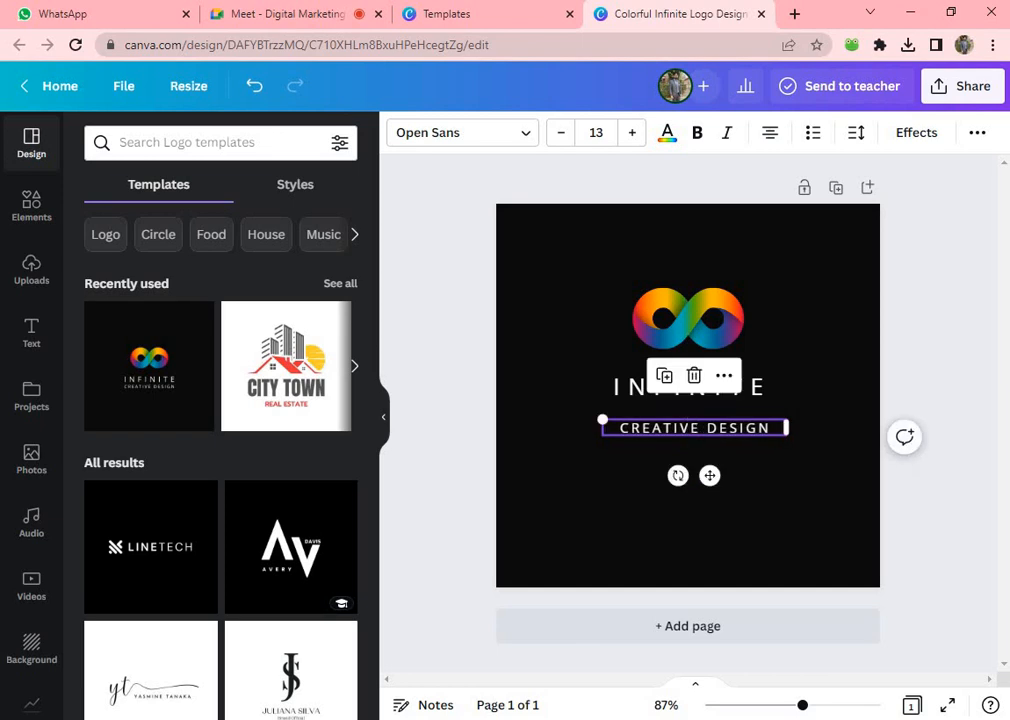
- Replace the INFINITE heading with "DIGITAL" and preview the logo in full screen
click(712, 408)
double_click(697, 387)
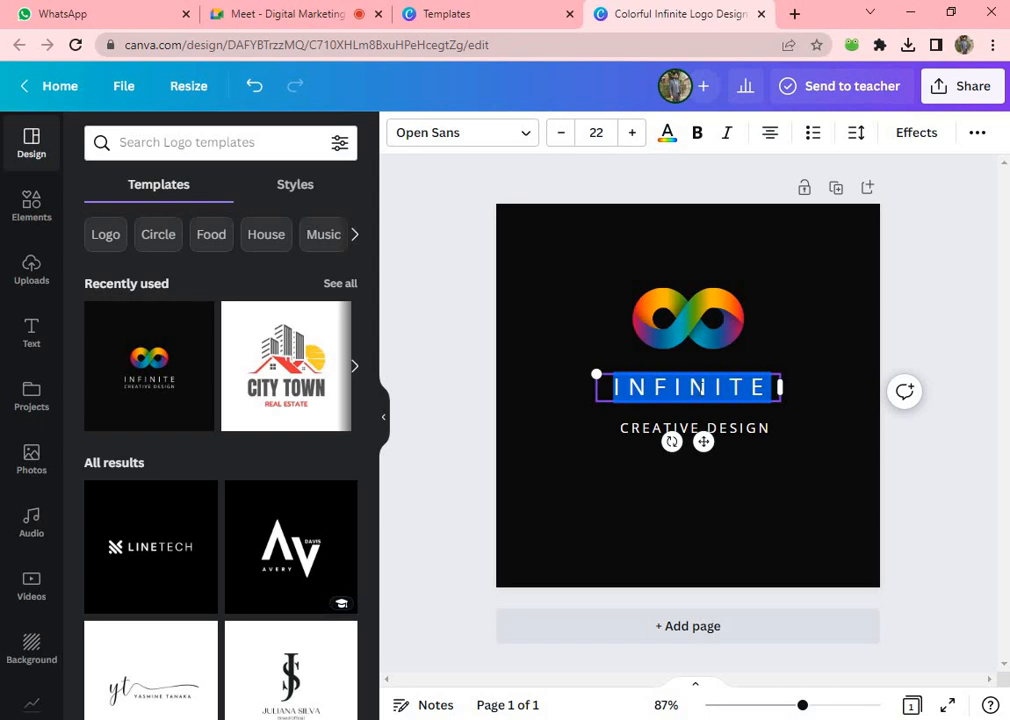
text(DIGITAL)
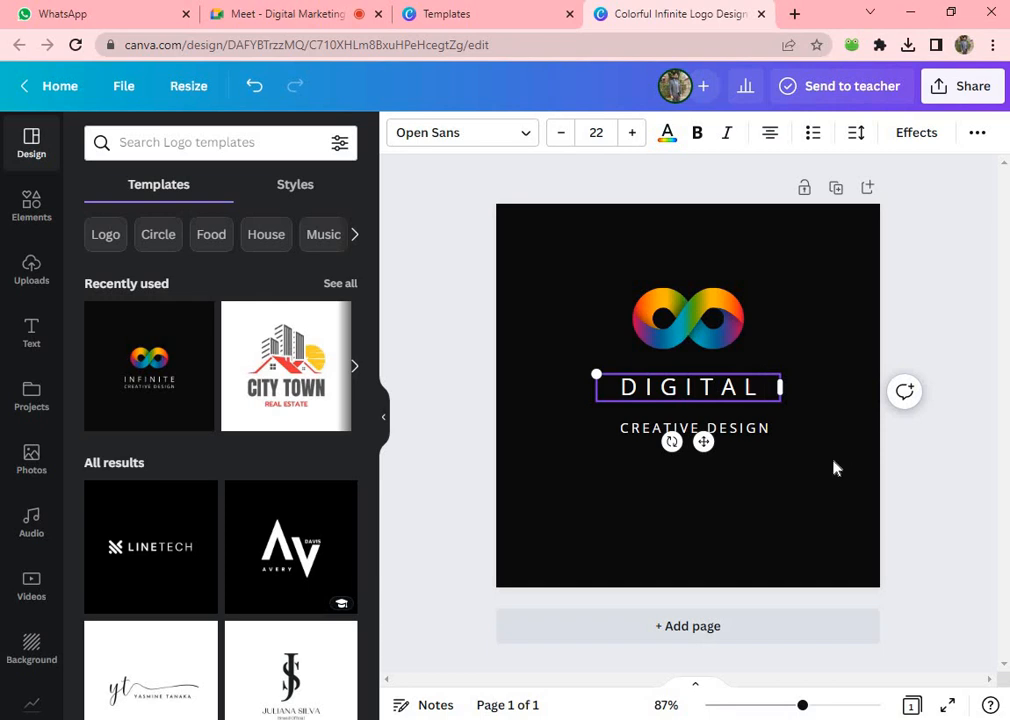
click(803, 457)
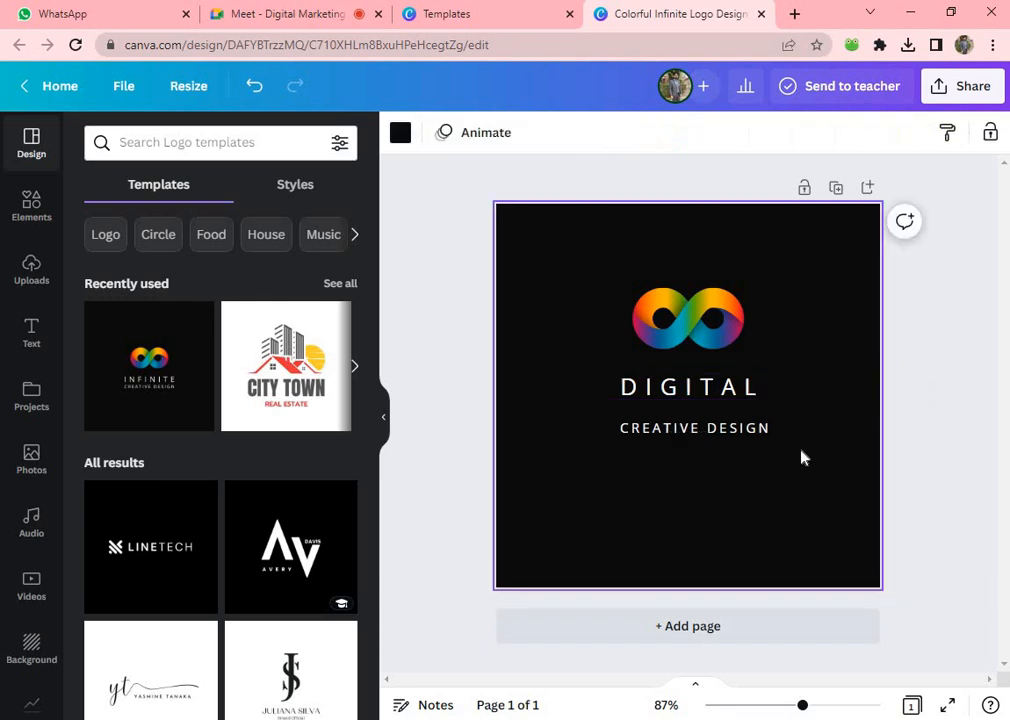
click(950, 706)
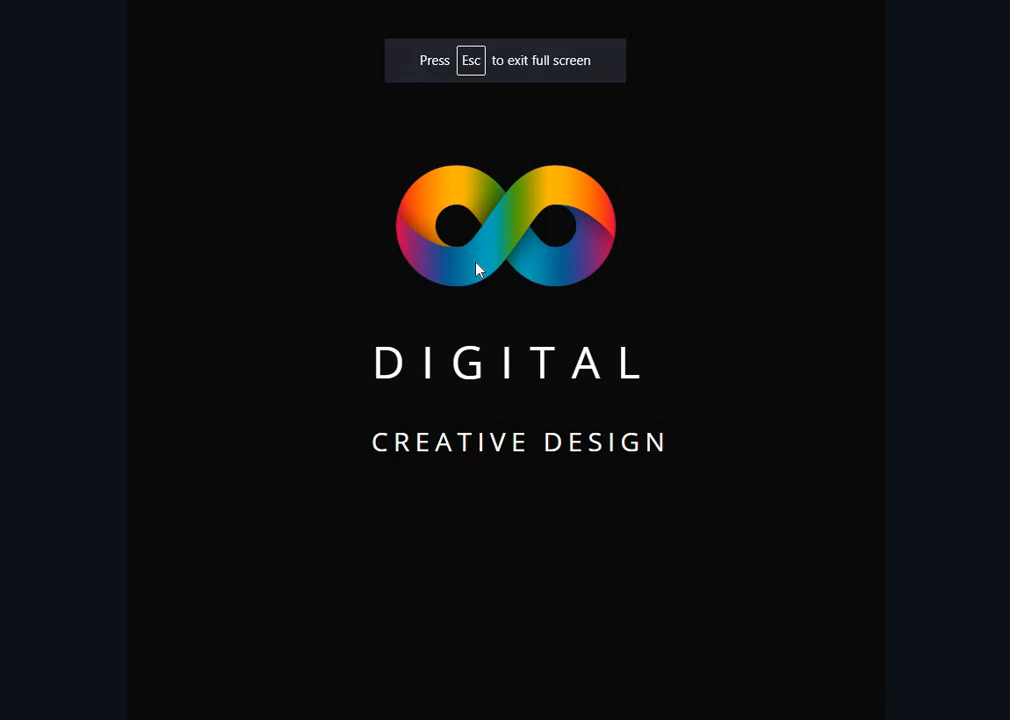
- Exit the full-screen logo preview and admit the participant waiting to join the Google Meet call
key(Escape)
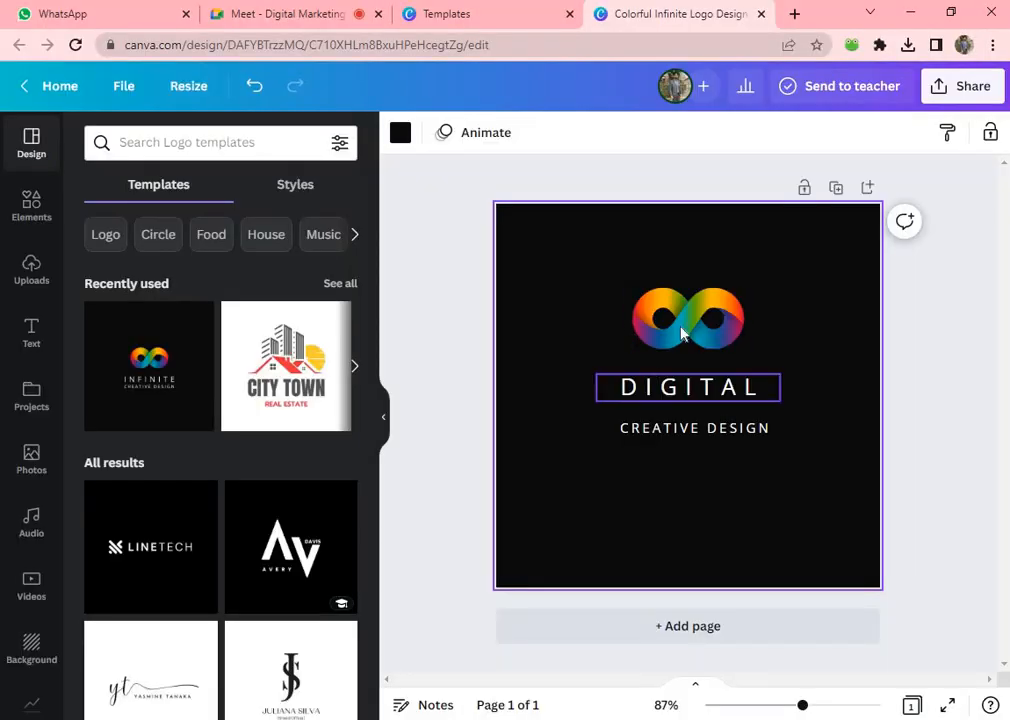
scroll(362, 467, down, 1)
scroll(273, 498, down, 2)
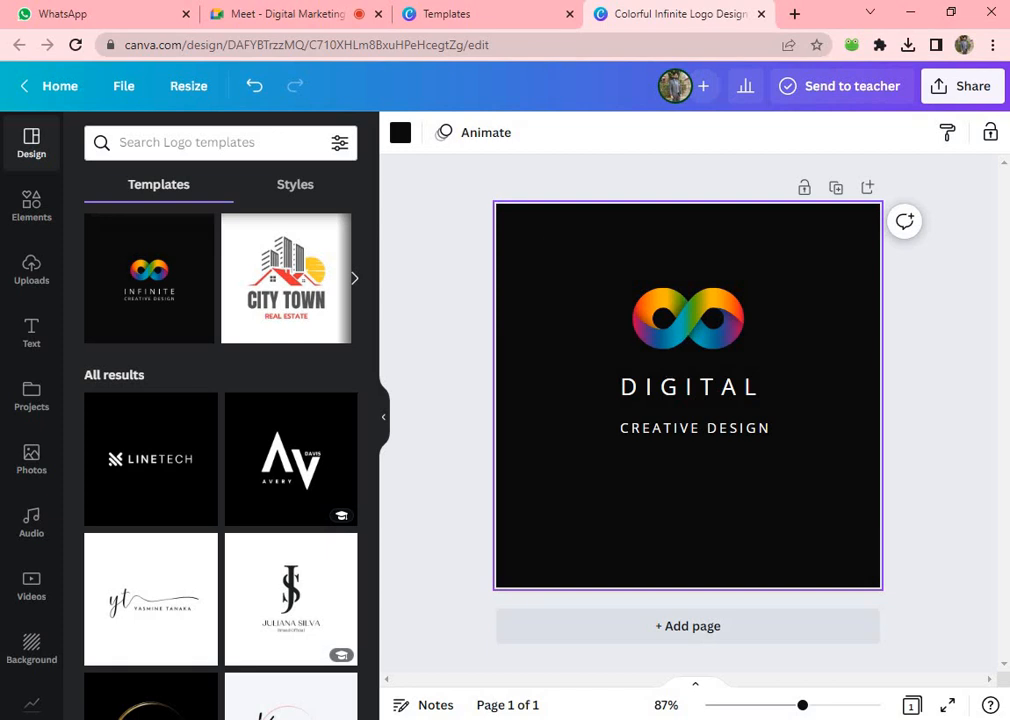
click(312, 13)
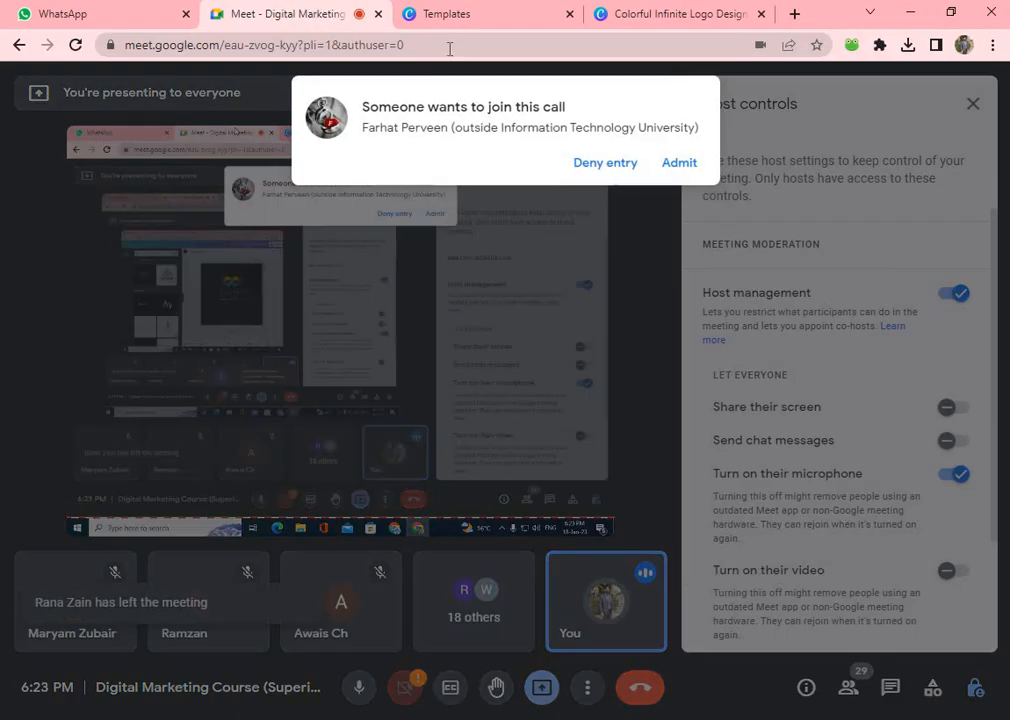
click(677, 157)
- Return to the logo design in Canva and apply the City Town real estate template to its page
click(668, 14)
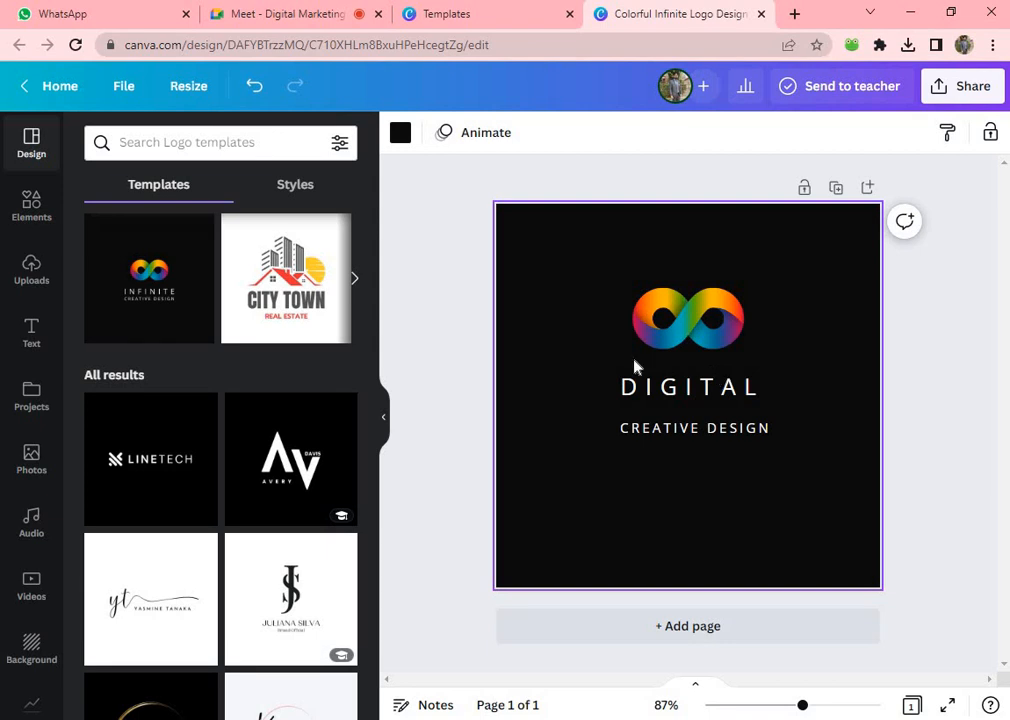
click(287, 280)
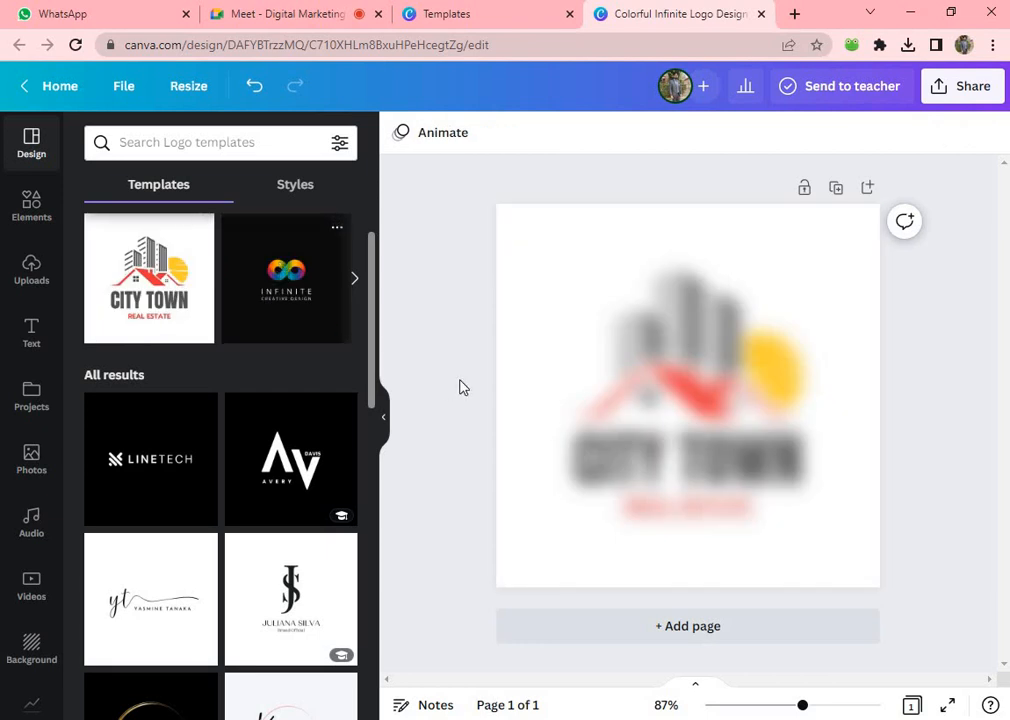
click(592, 370)
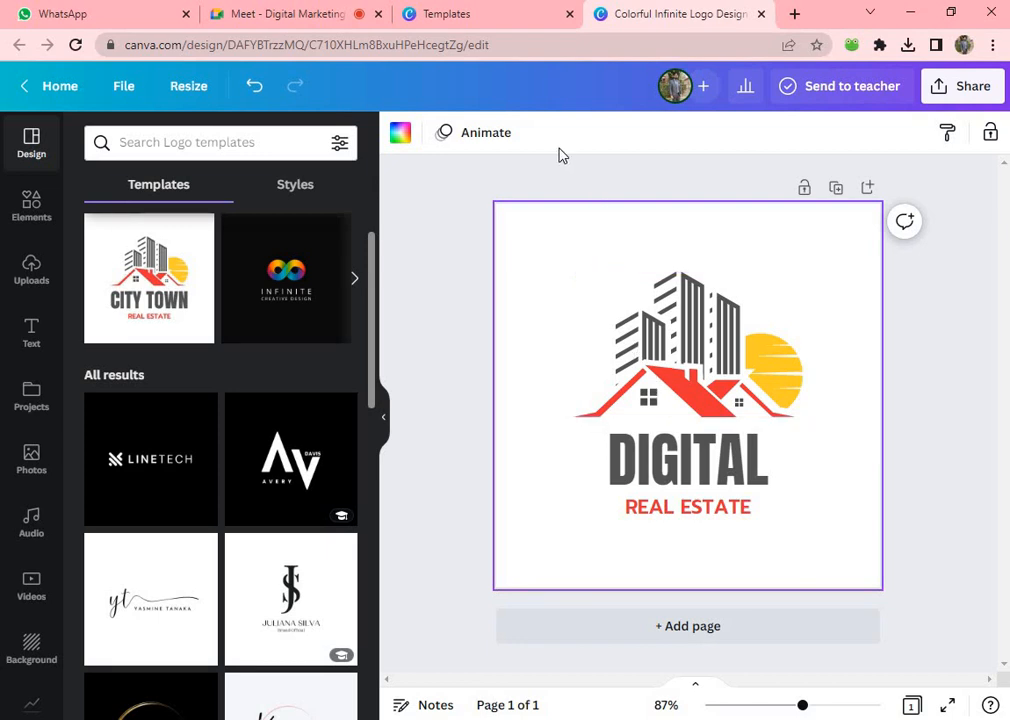
- Close the Colorful Infinite Logo Design details on the Templates page and create a blank logo from the logo results
click(503, 11)
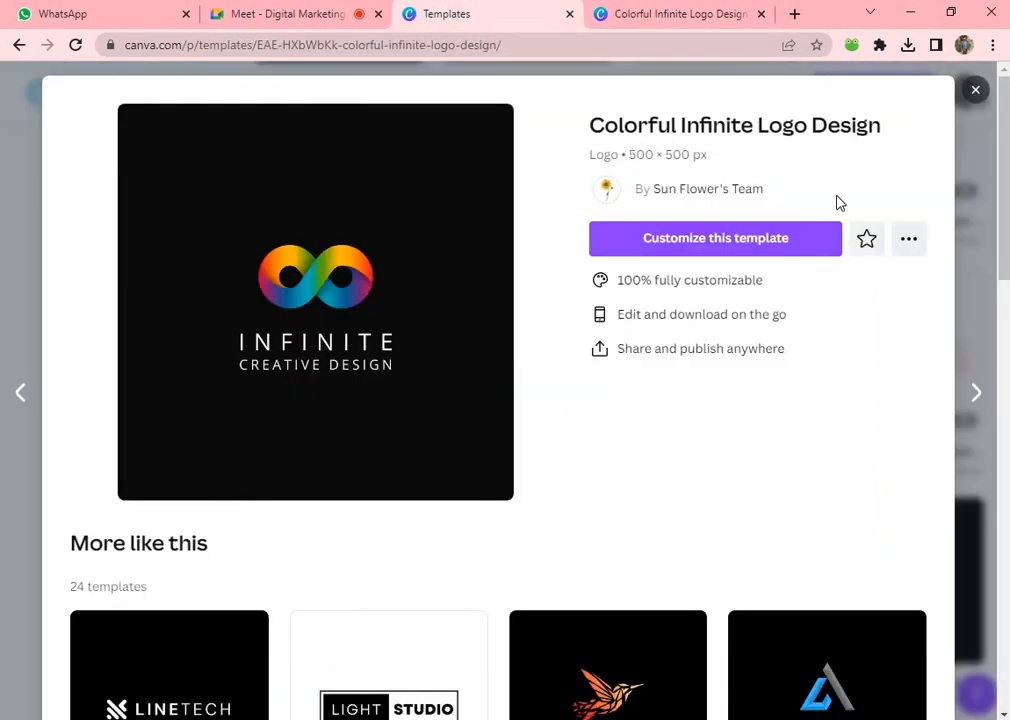
click(975, 90)
scroll(659, 316, up, 10)
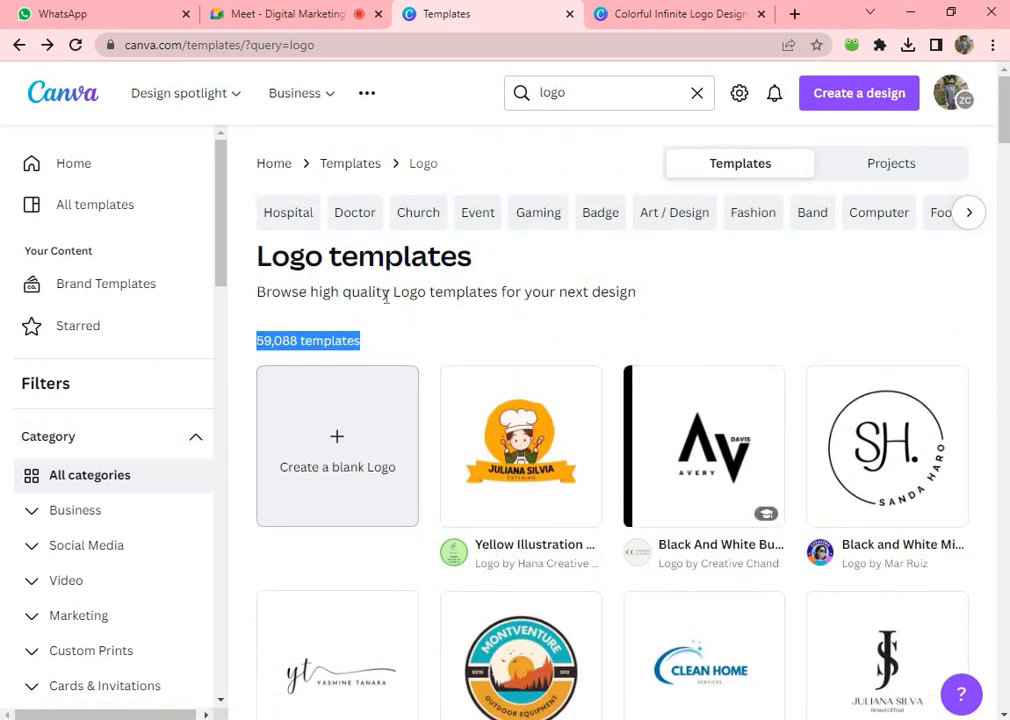
click(367, 354)
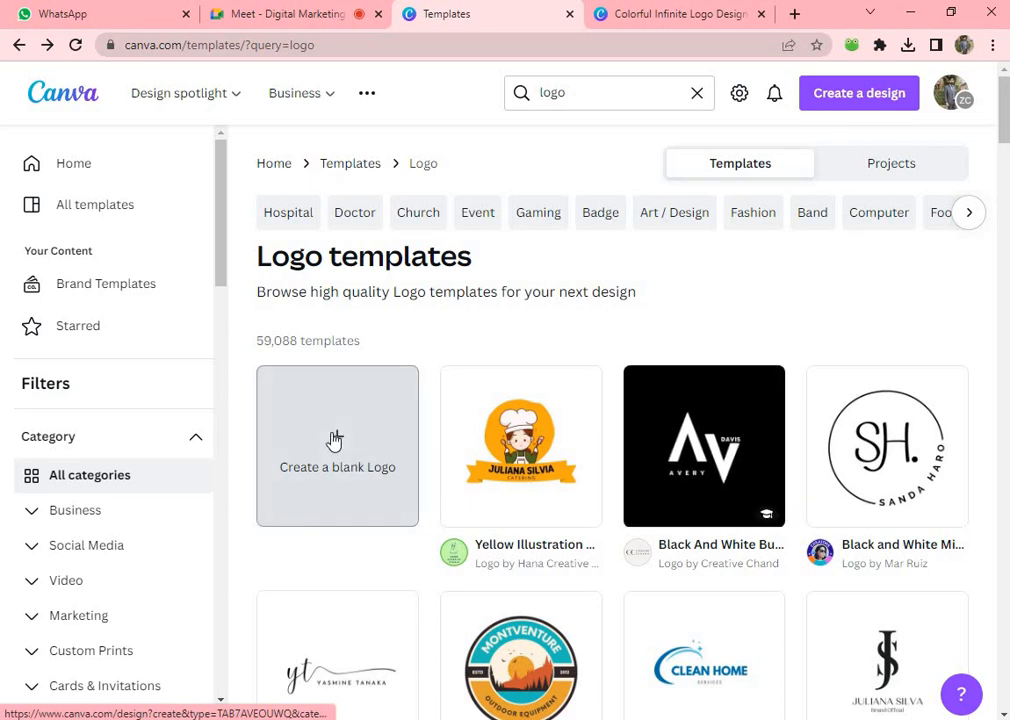
click(335, 440)
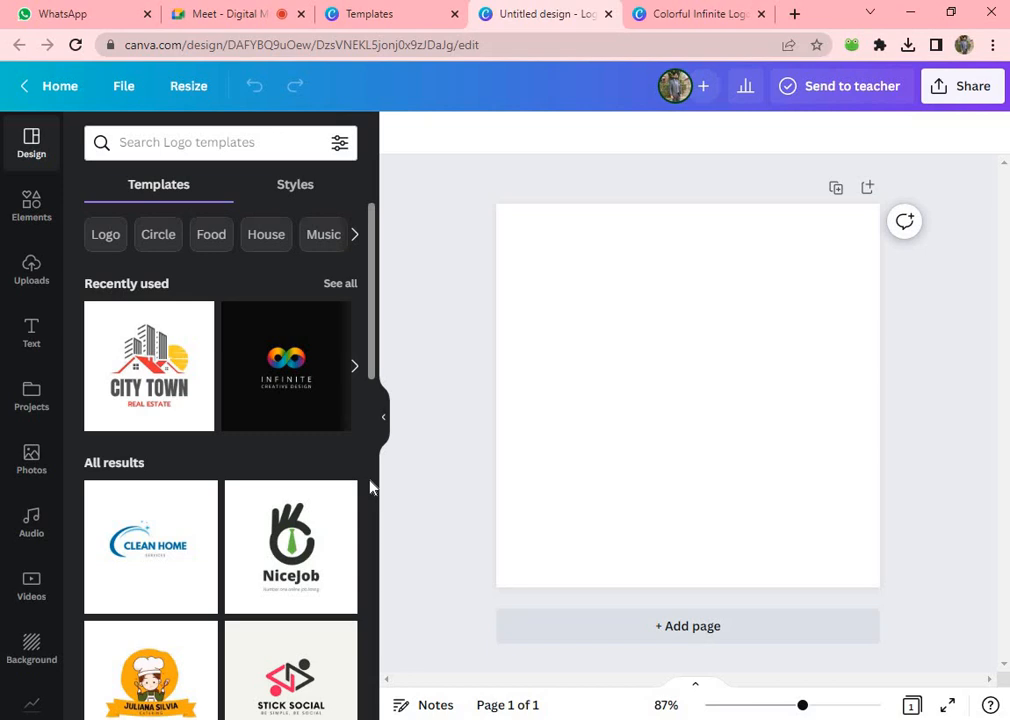
- Admit the next participant waiting to join the Google Meet call and return to the blank logo design
click(124, 142)
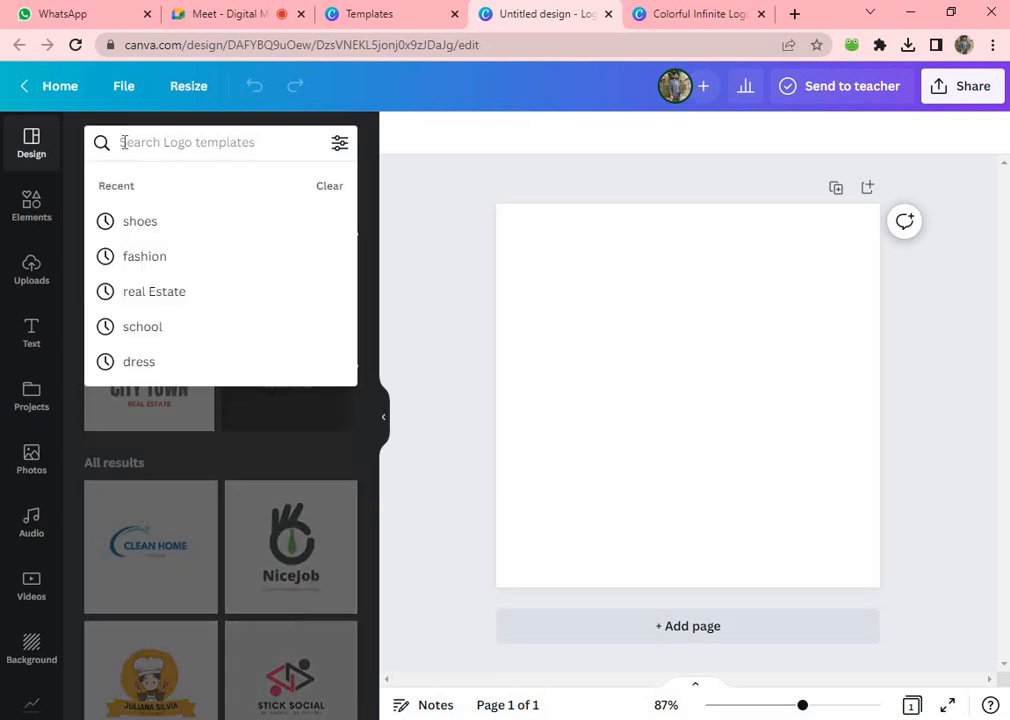
click(175, 12)
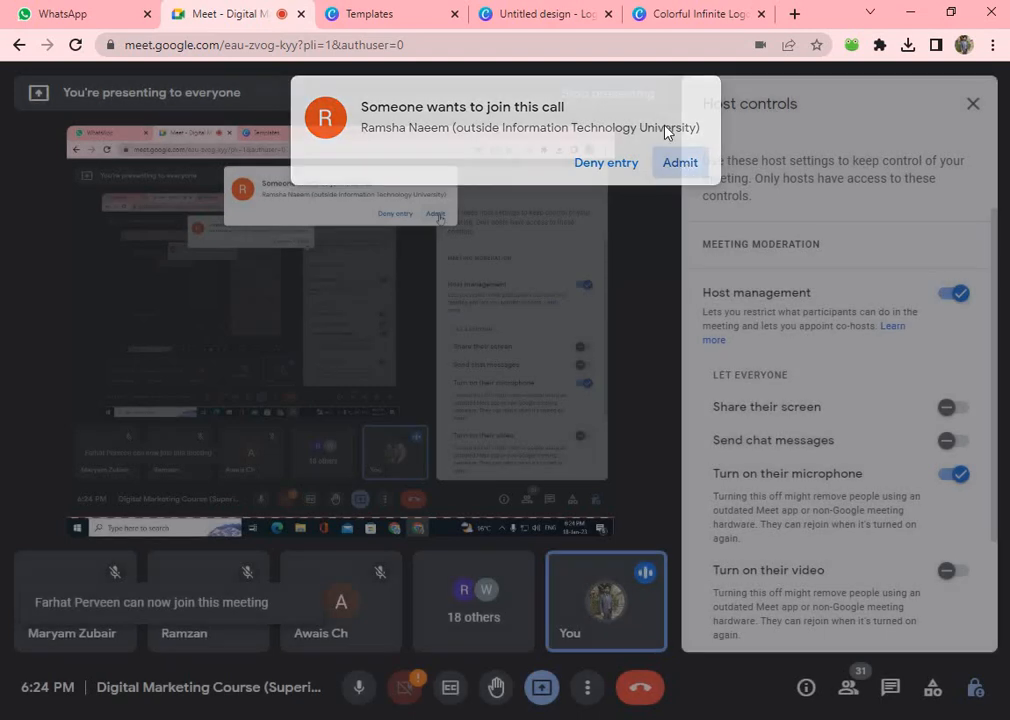
click(680, 162)
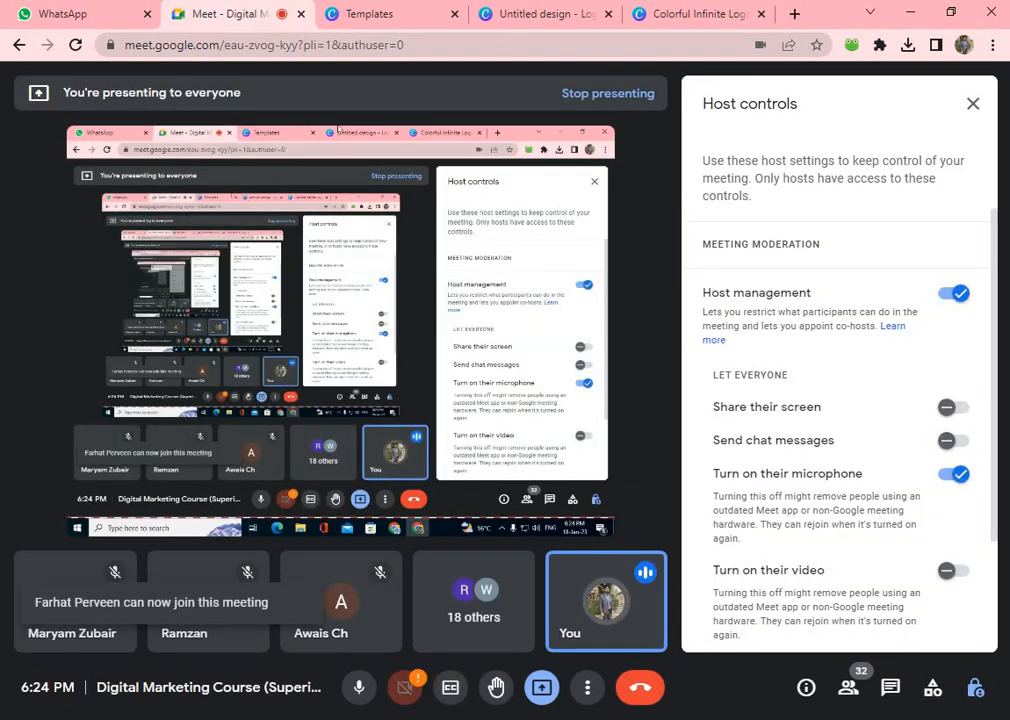
click(510, 14)
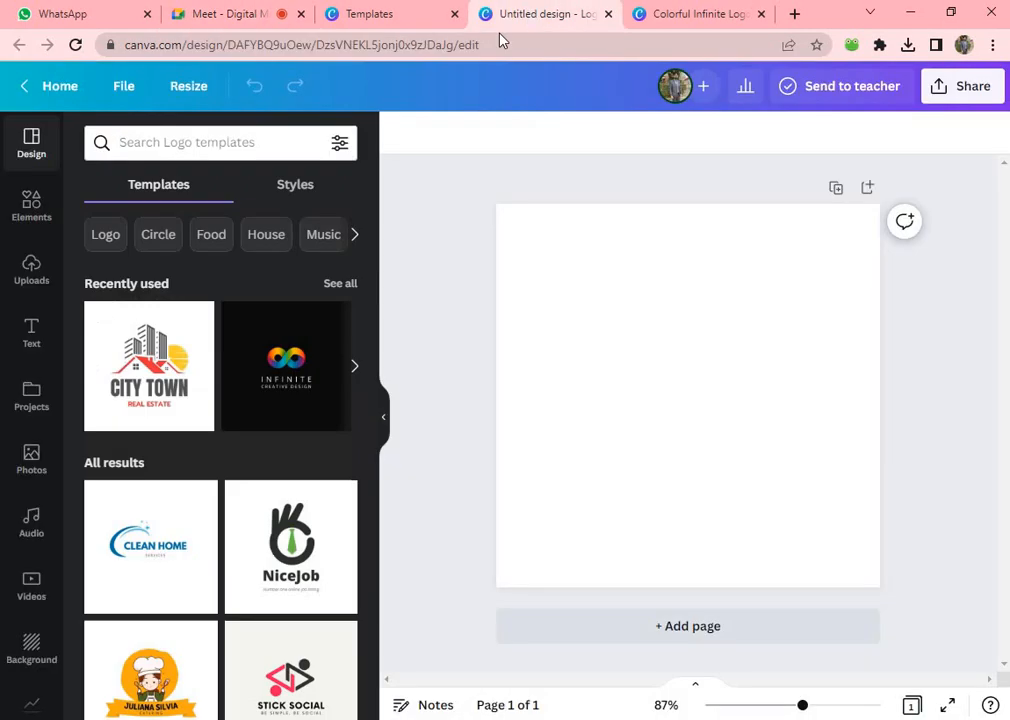
- Search the logo templates for "real Estate" and browse the results
click(246, 136)
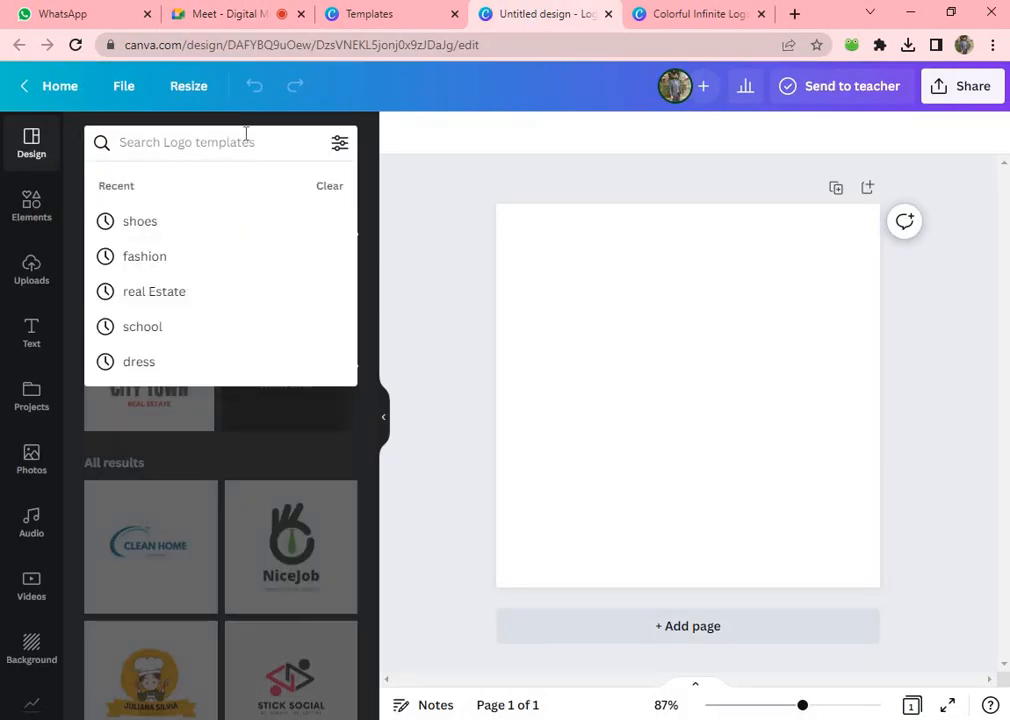
text(real)
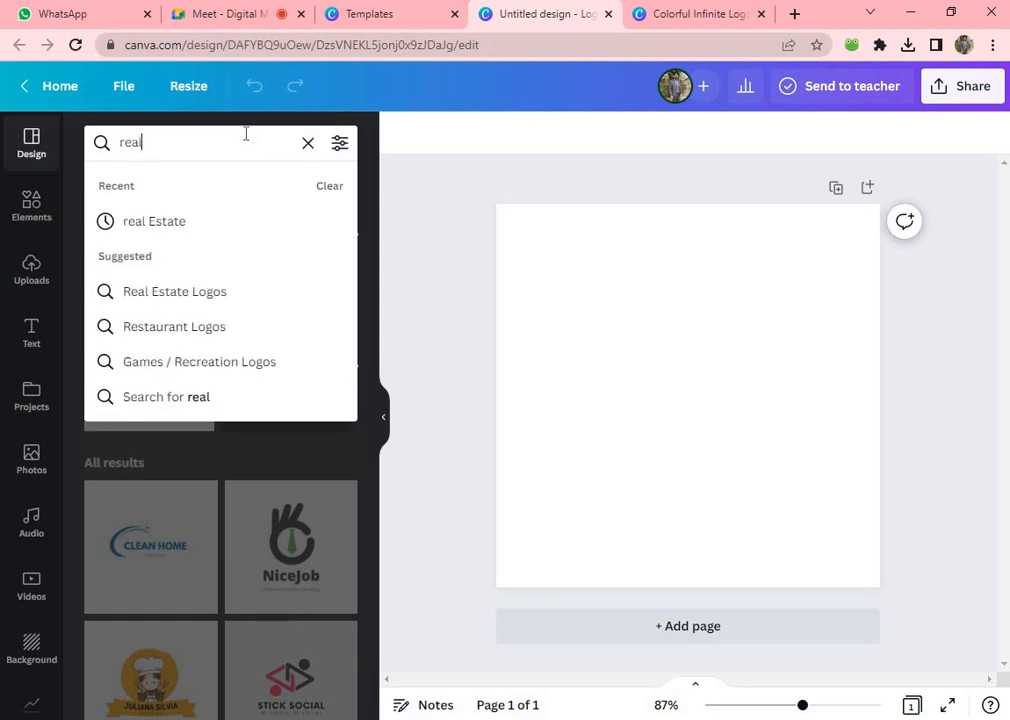
key(Down)
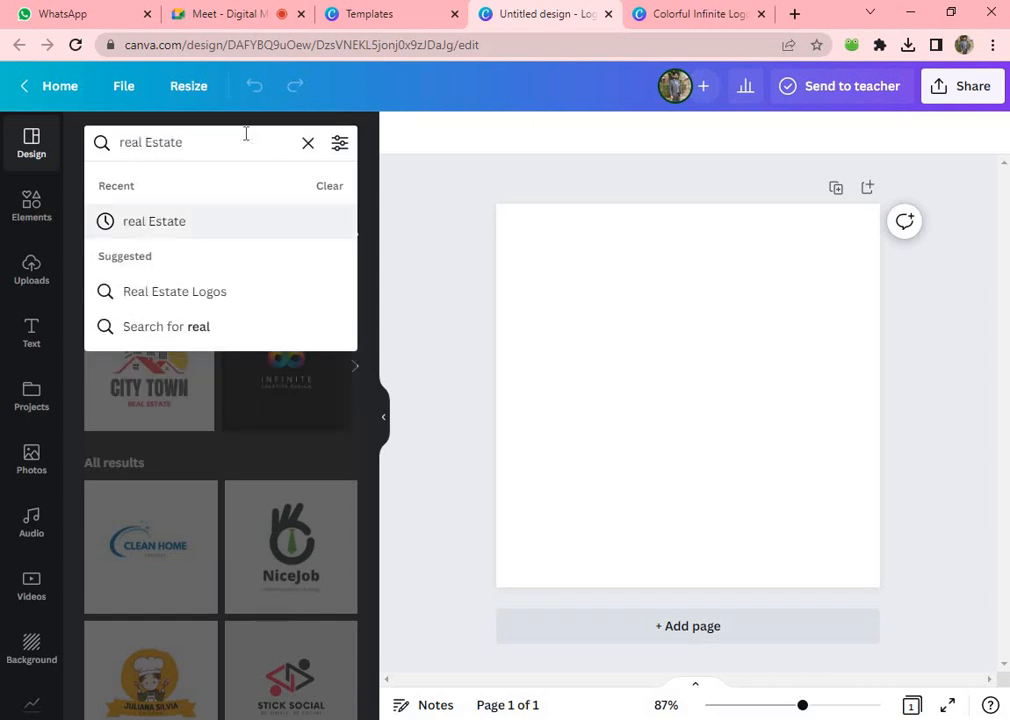
key(Return)
scroll(203, 330, down, 2)
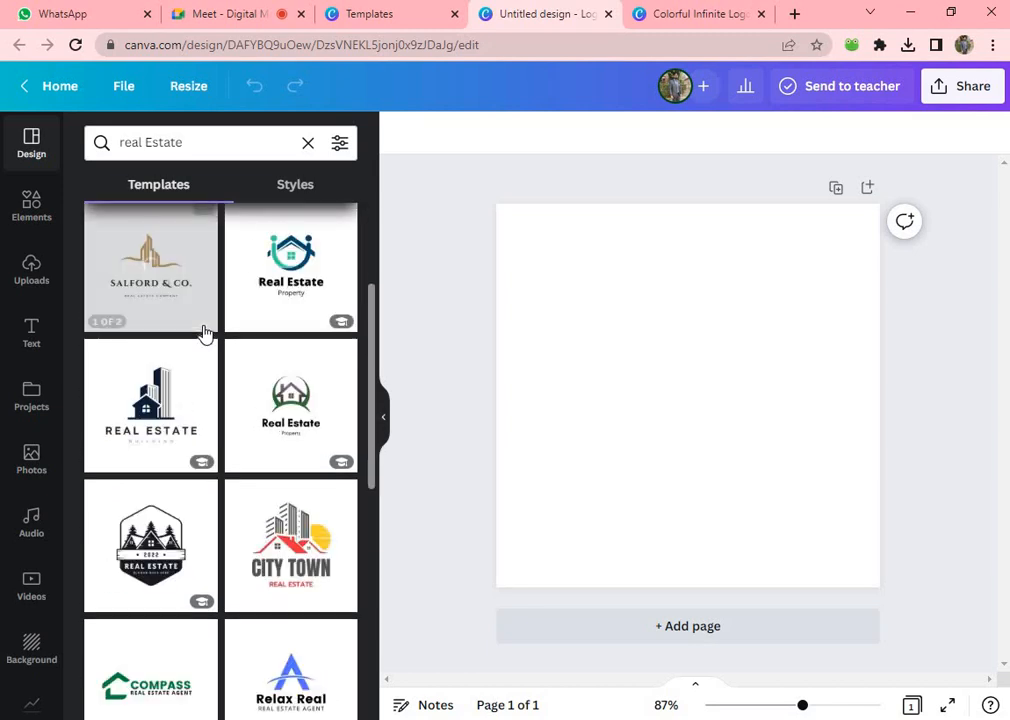
scroll(203, 332, down, 1)
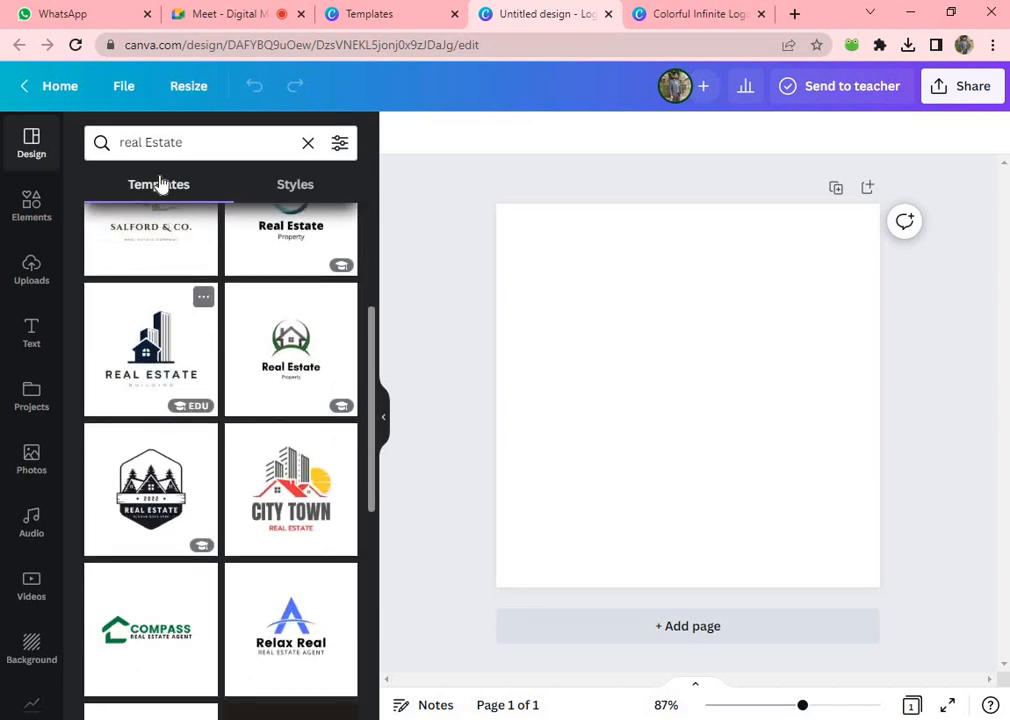
scroll(203, 365, down, 4)
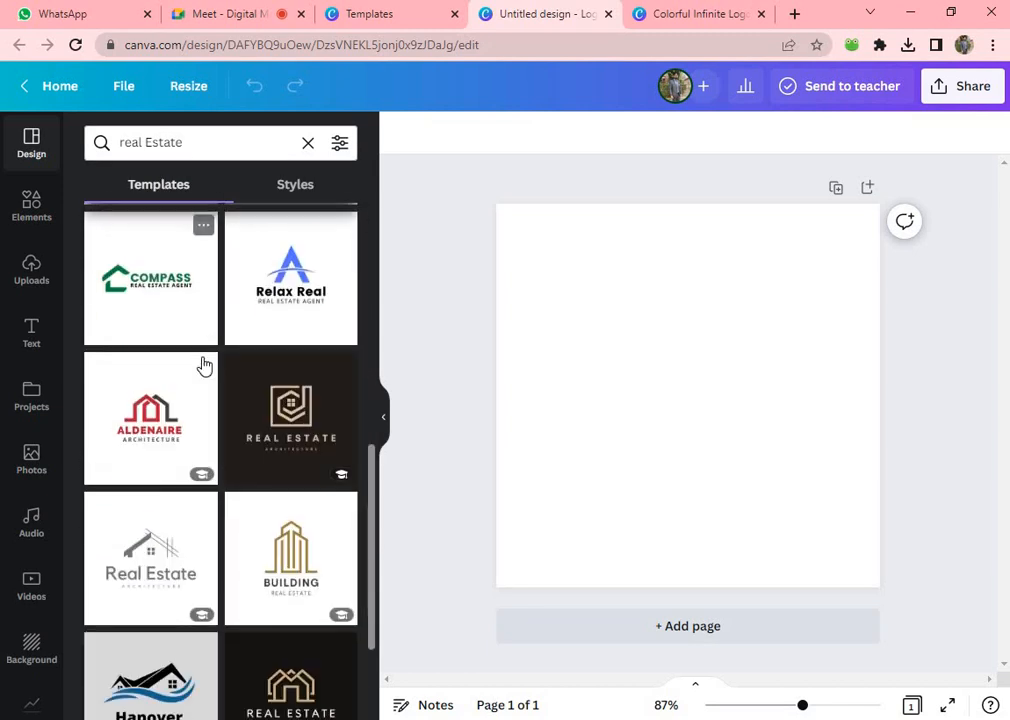
scroll(300, 490, down, 4)
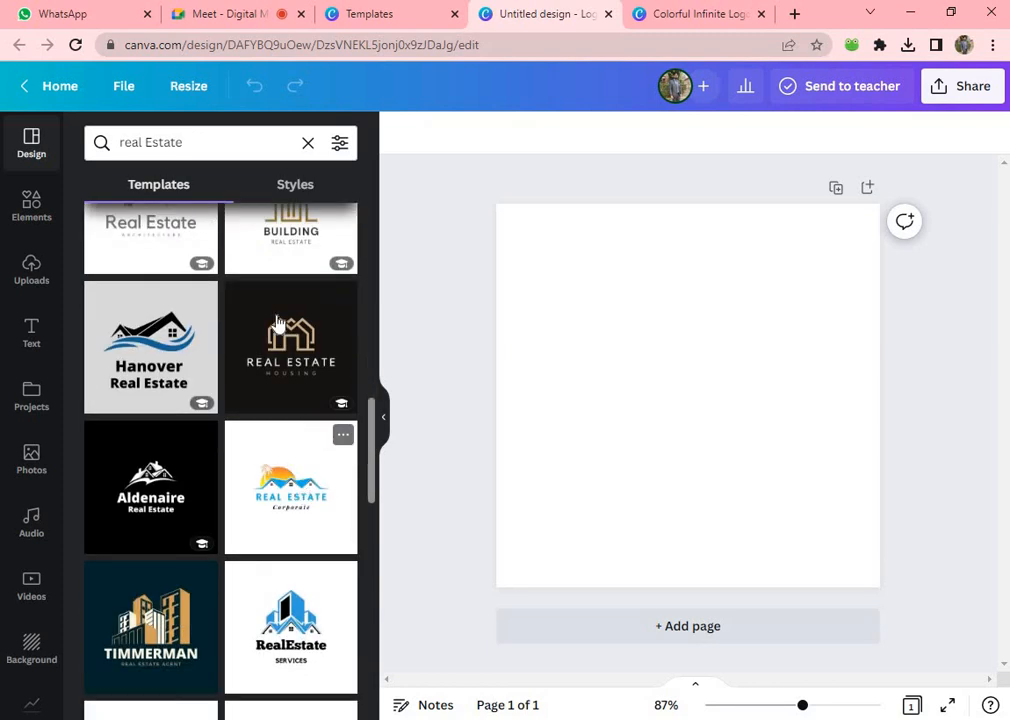
- Search the logo templates for "fashion" and browse the results
click(215, 132)
drag(215, 132, 113, 141)
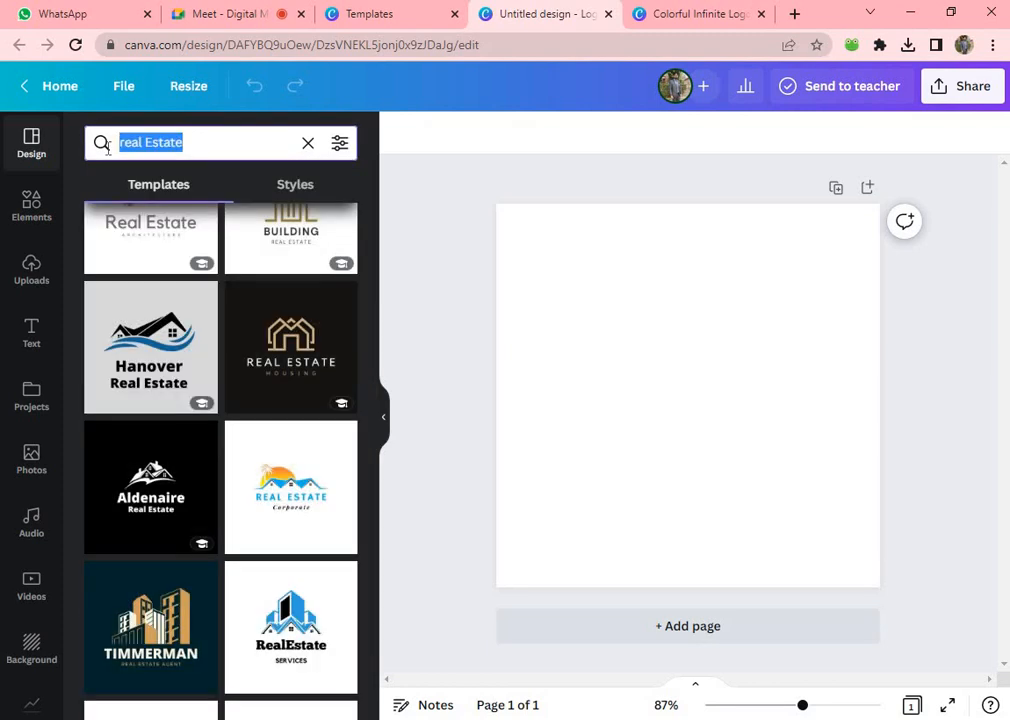
text(fashion)
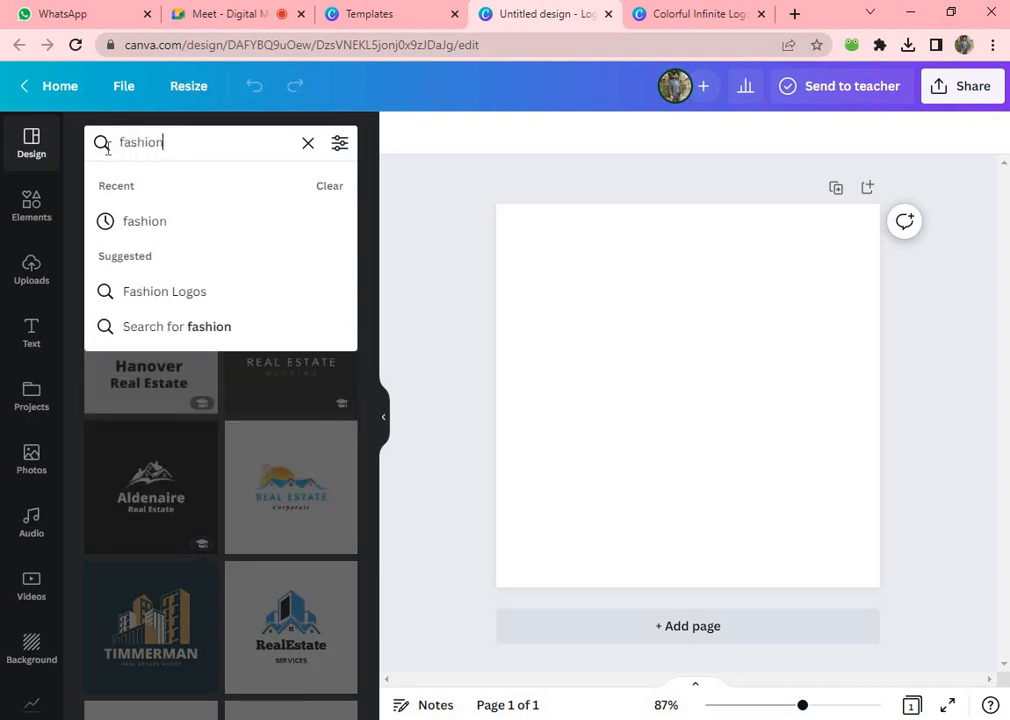
key(Return)
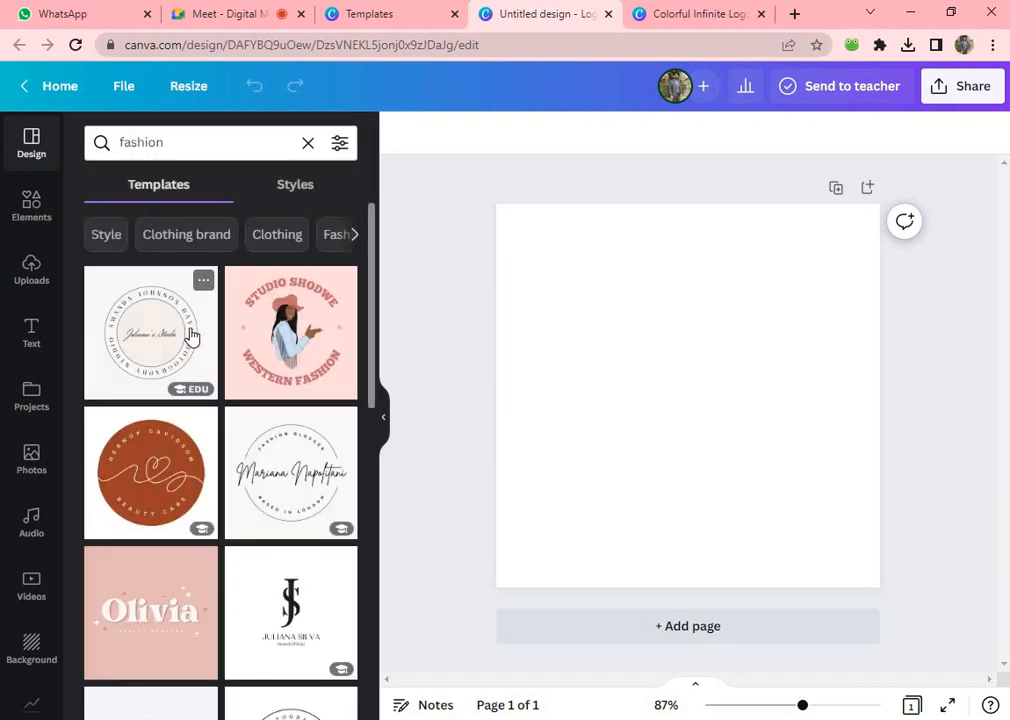
scroll(215, 350, down, 3)
scroll(228, 368, down, 6)
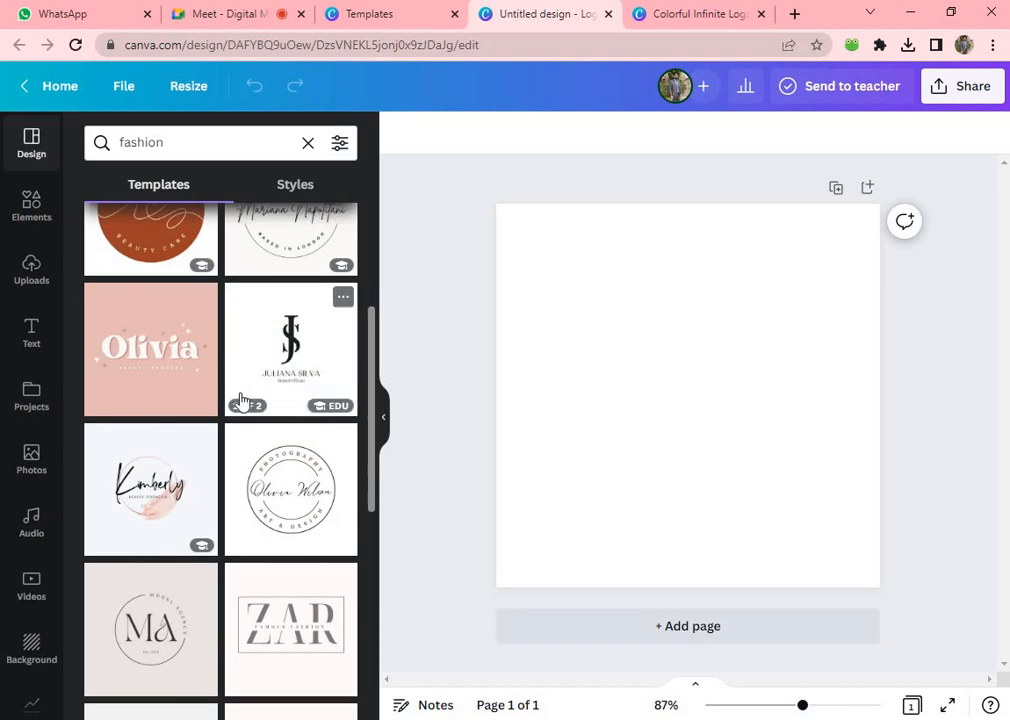
scroll(249, 414, down, 2)
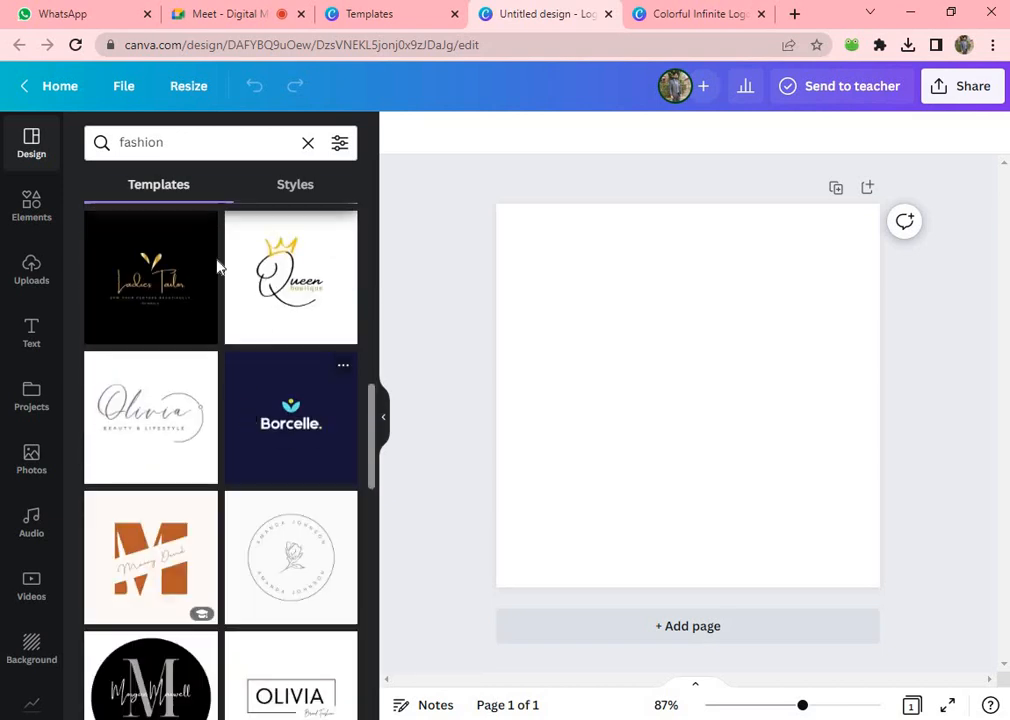
- Search the logo templates for "food" and apply the orange Borcelle Food chef template to the blank page
drag(189, 144, 101, 149)
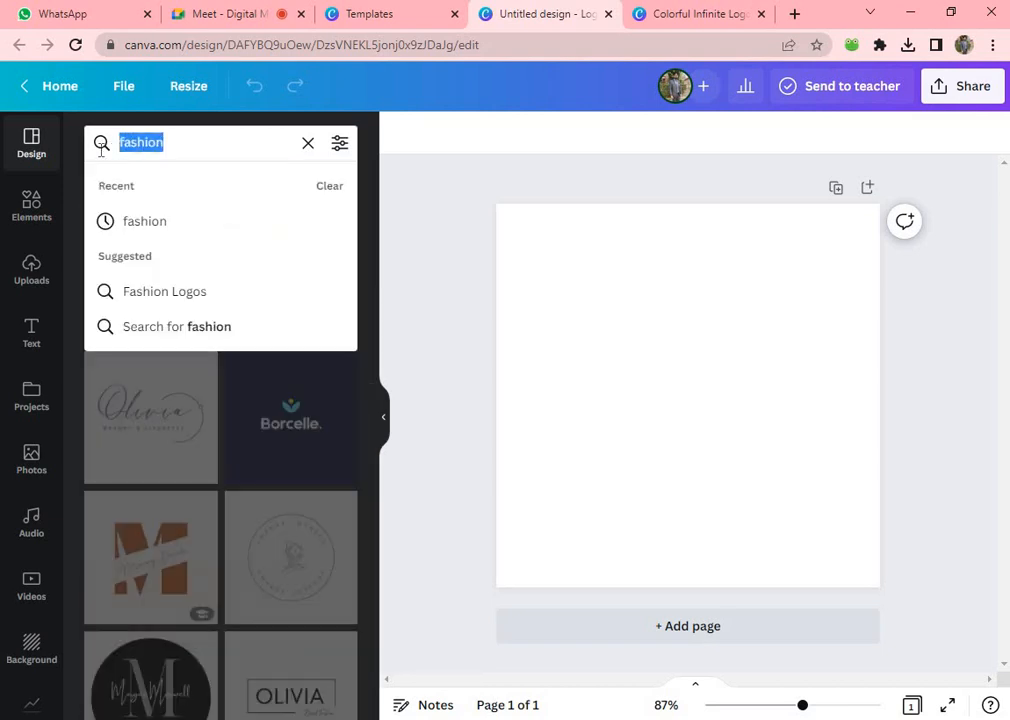
text(food)
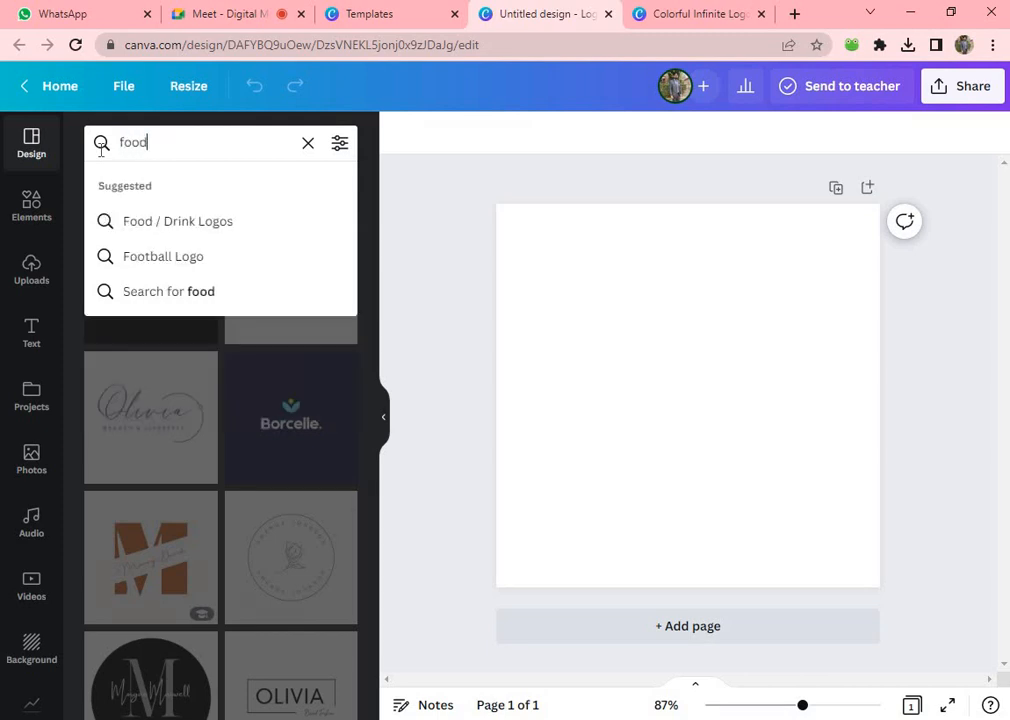
key(Return)
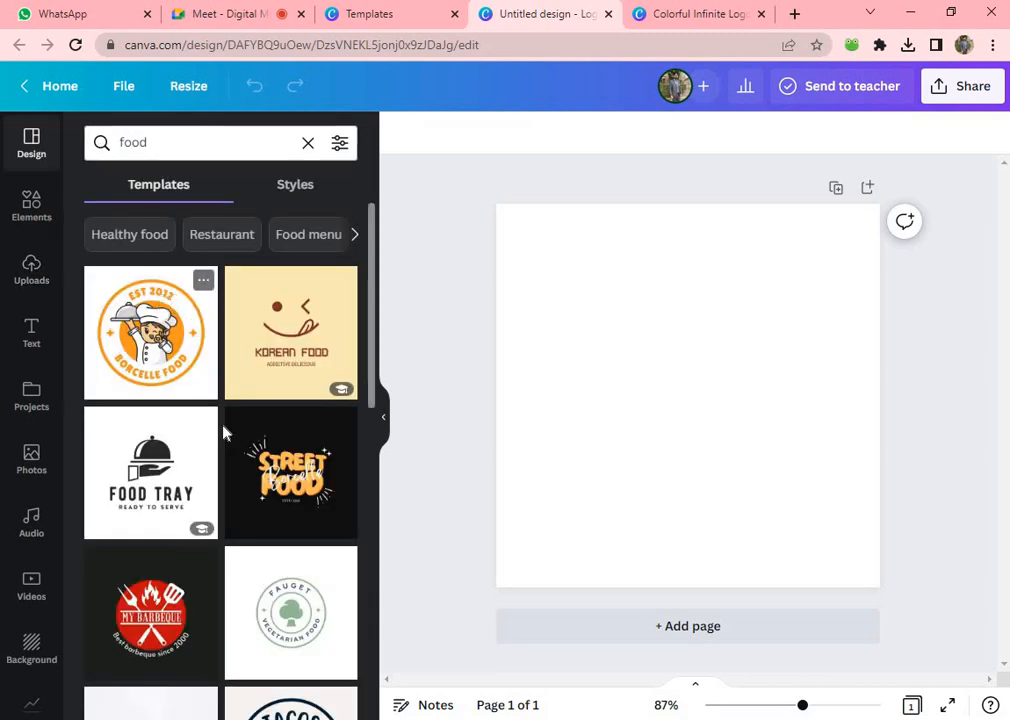
scroll(224, 430, down, 1)
scroll(224, 434, down, 4)
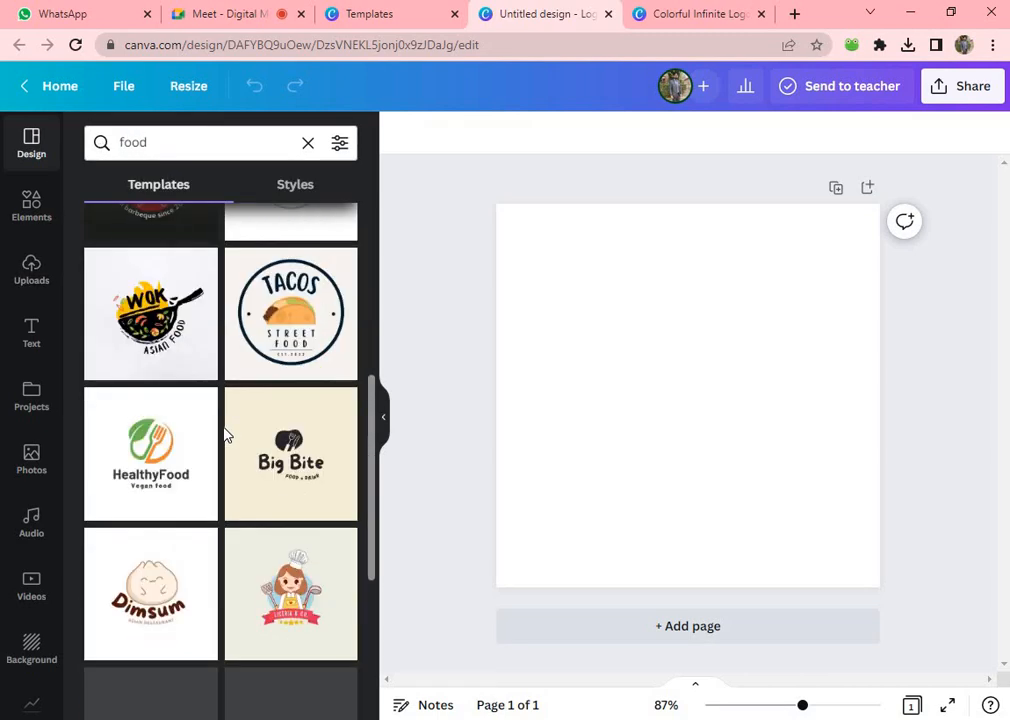
scroll(226, 435, up, 5)
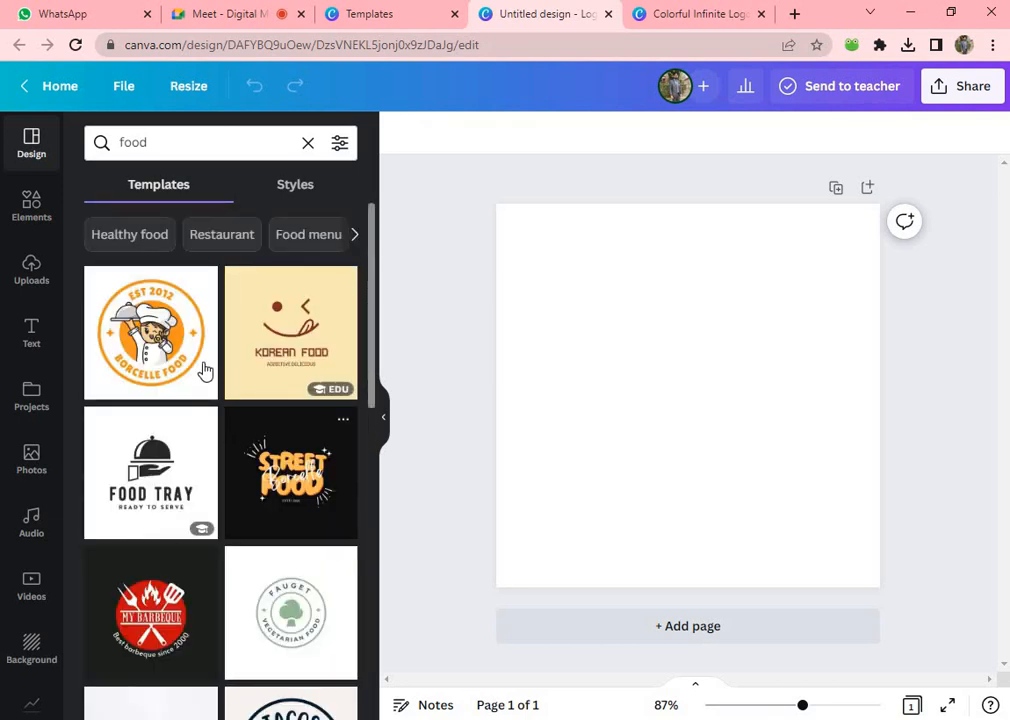
click(165, 350)
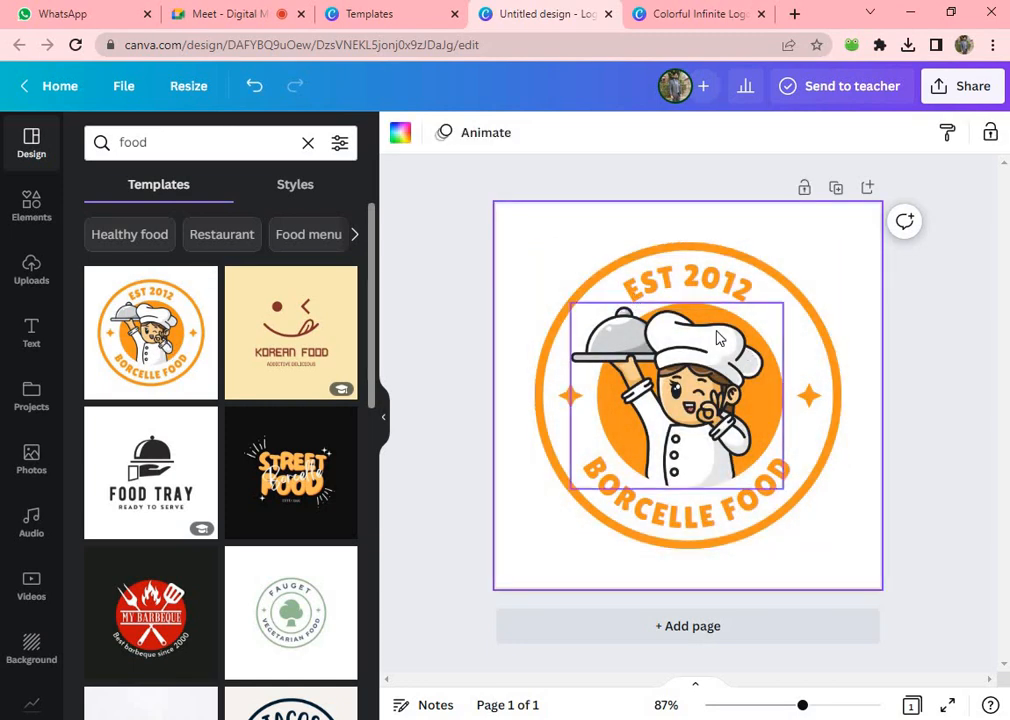
- Change the curved text at the top of the logo to "EST 1990"
click(700, 281)
click(643, 279)
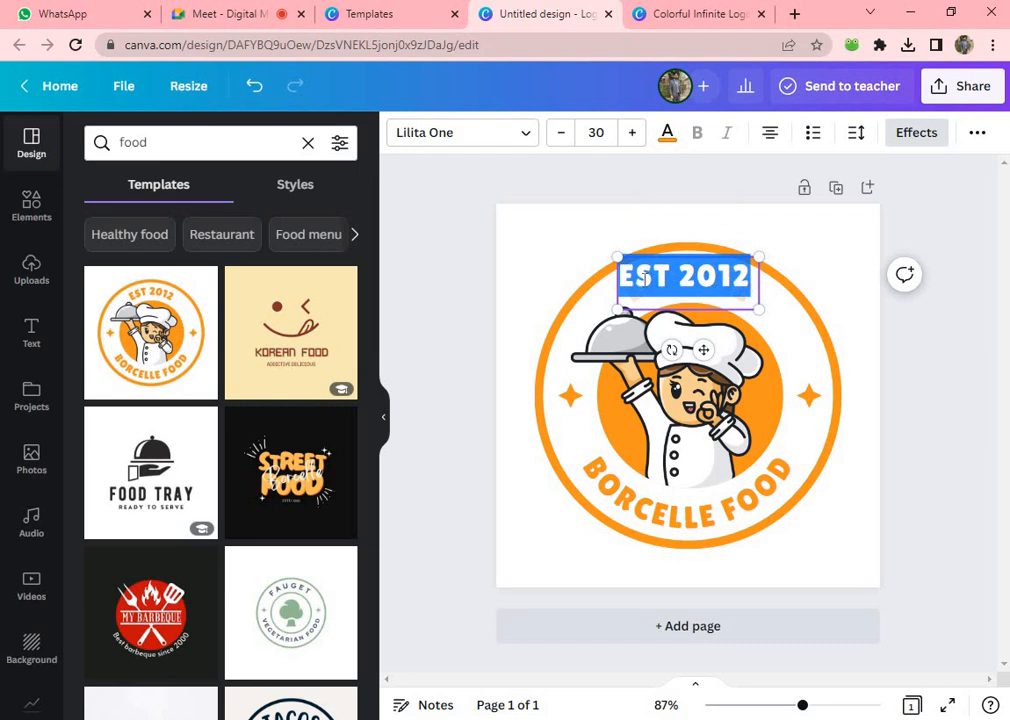
click(725, 282)
key(BackSpace)
key(BackSpace)
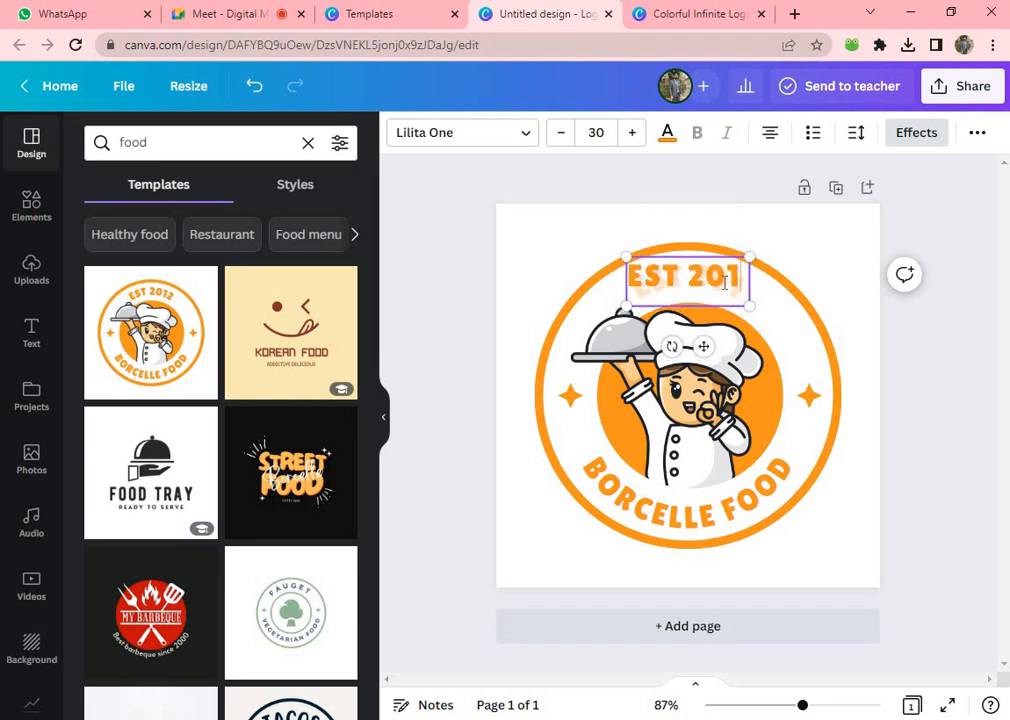
key(BackSpace)
key(BackSpace)
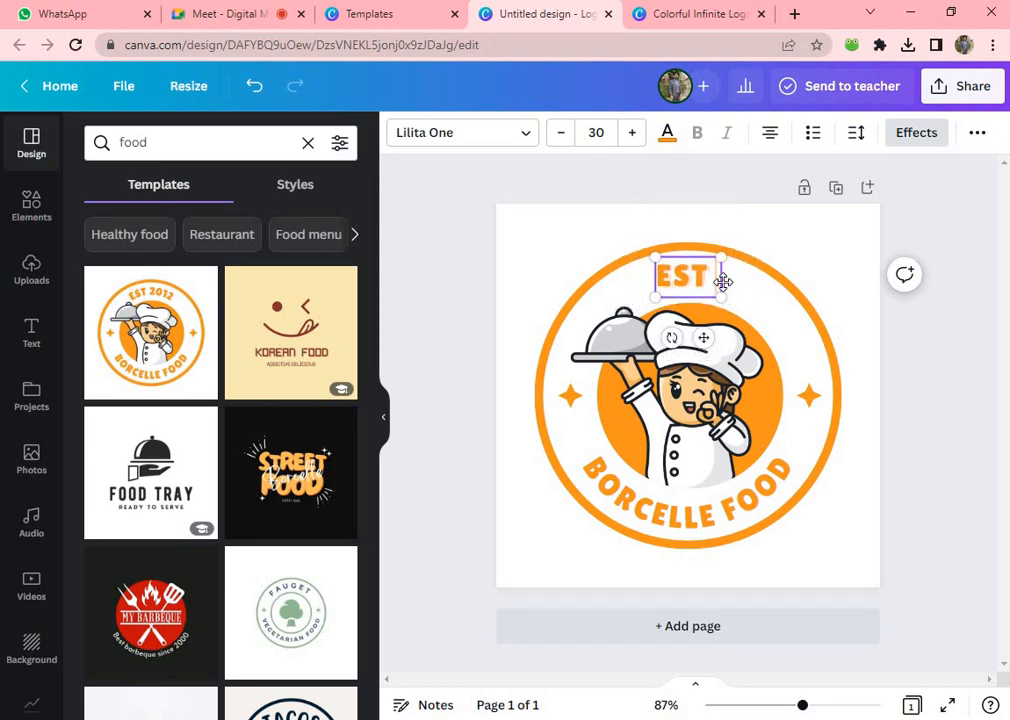
text(1990)
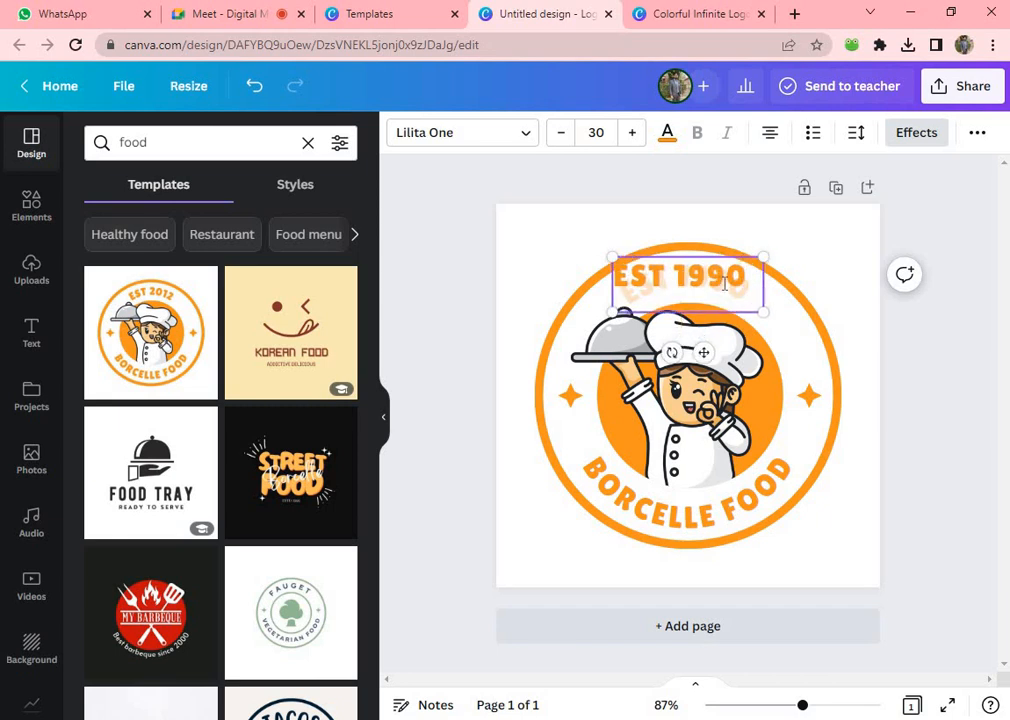
click(852, 243)
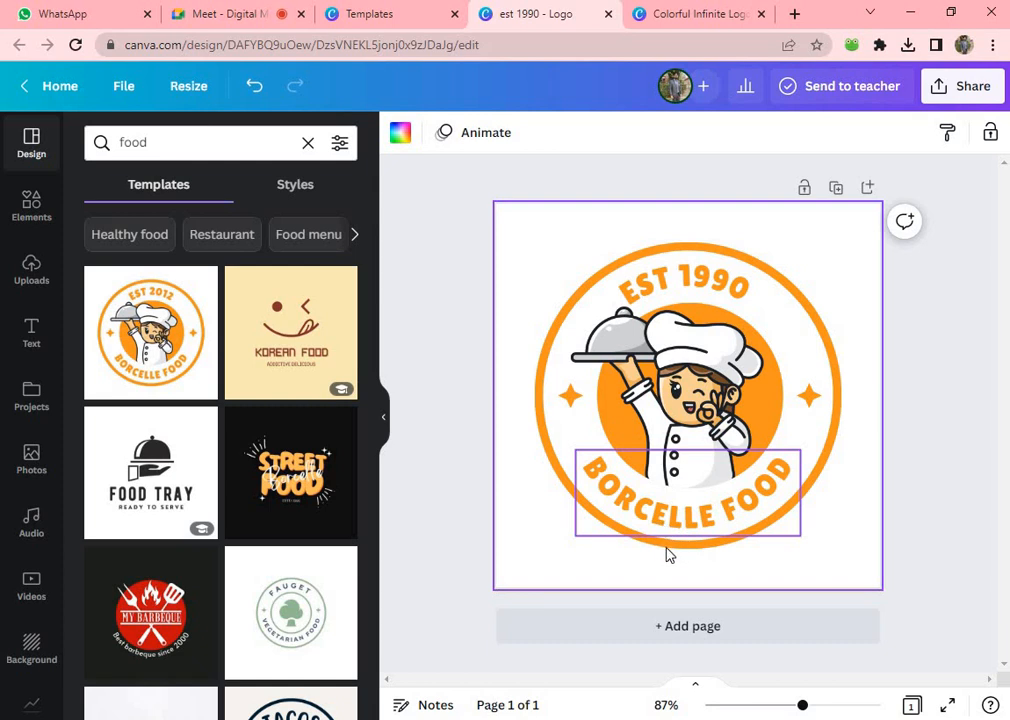
- Replace the curved name at the bottom of the logo with "SUPERIOR FOOD"
double_click(688, 528)
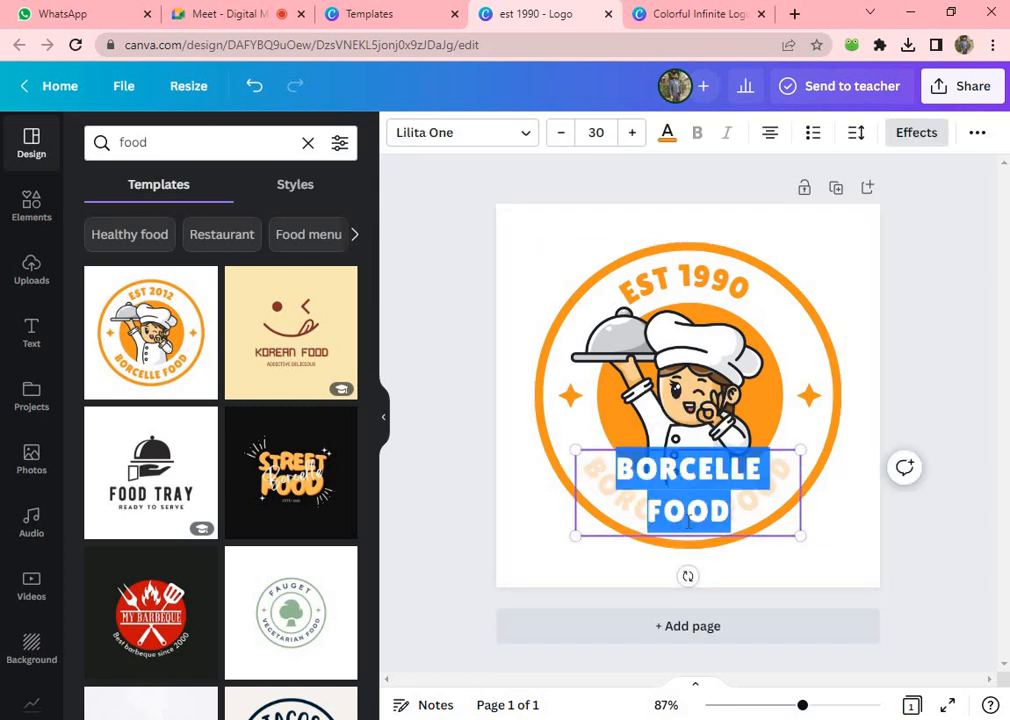
text(SUPER)
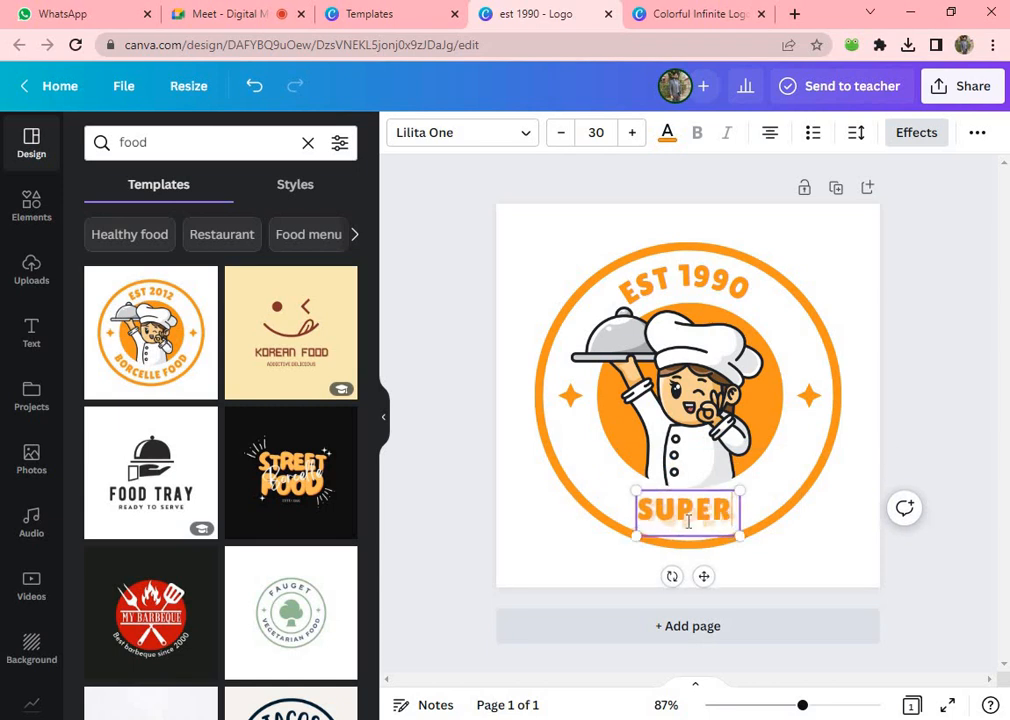
text(IOR )
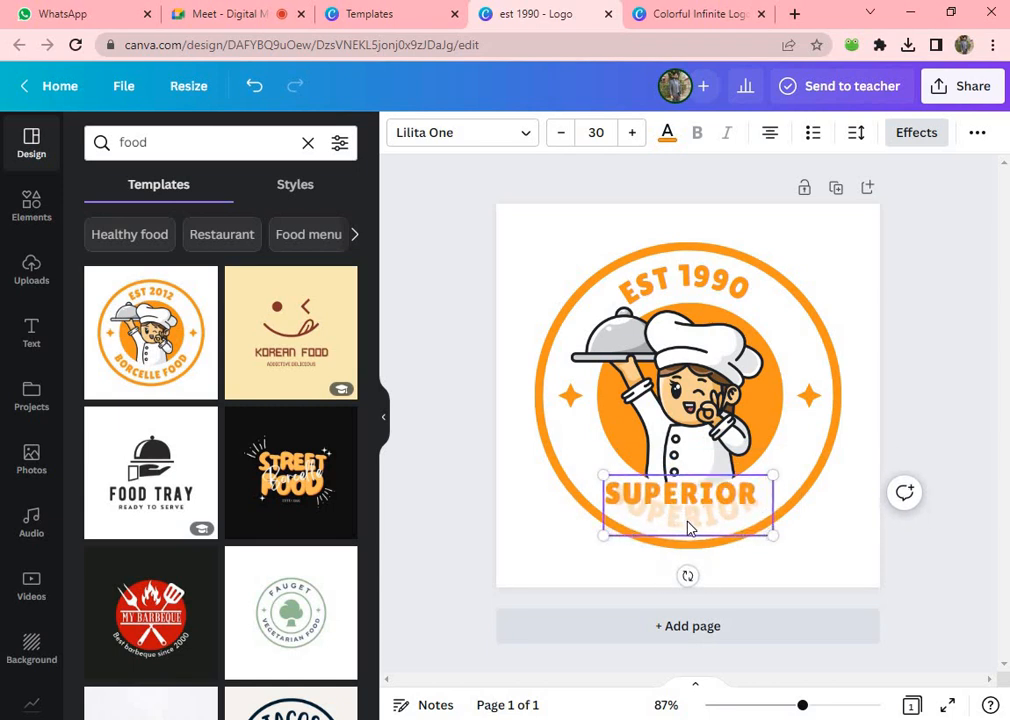
text(FOOD)
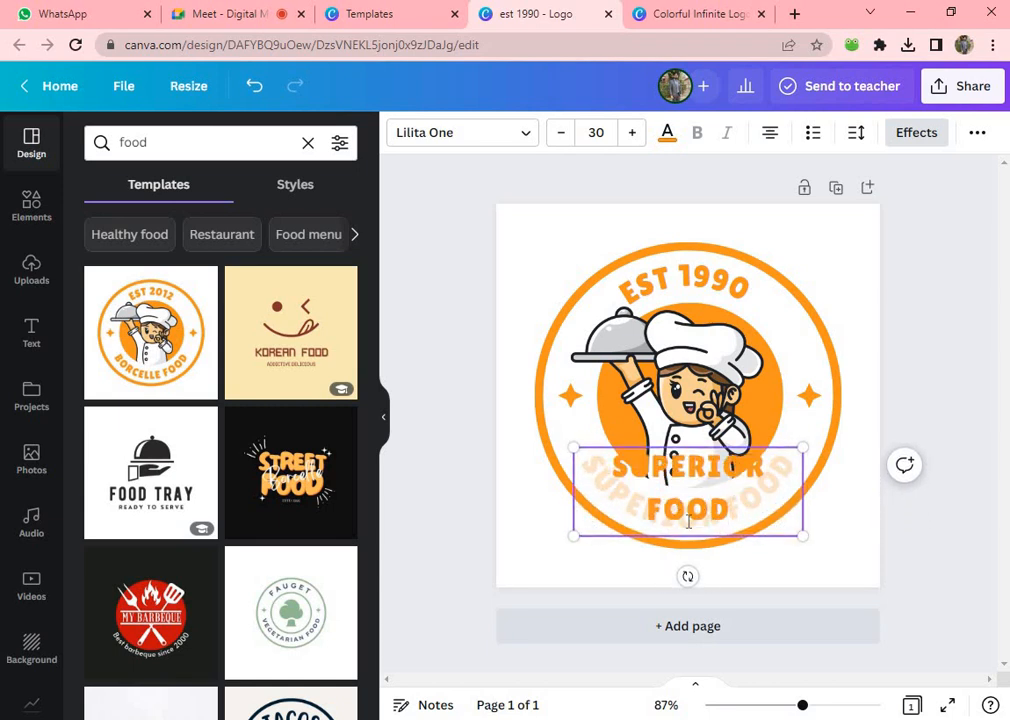
click(854, 519)
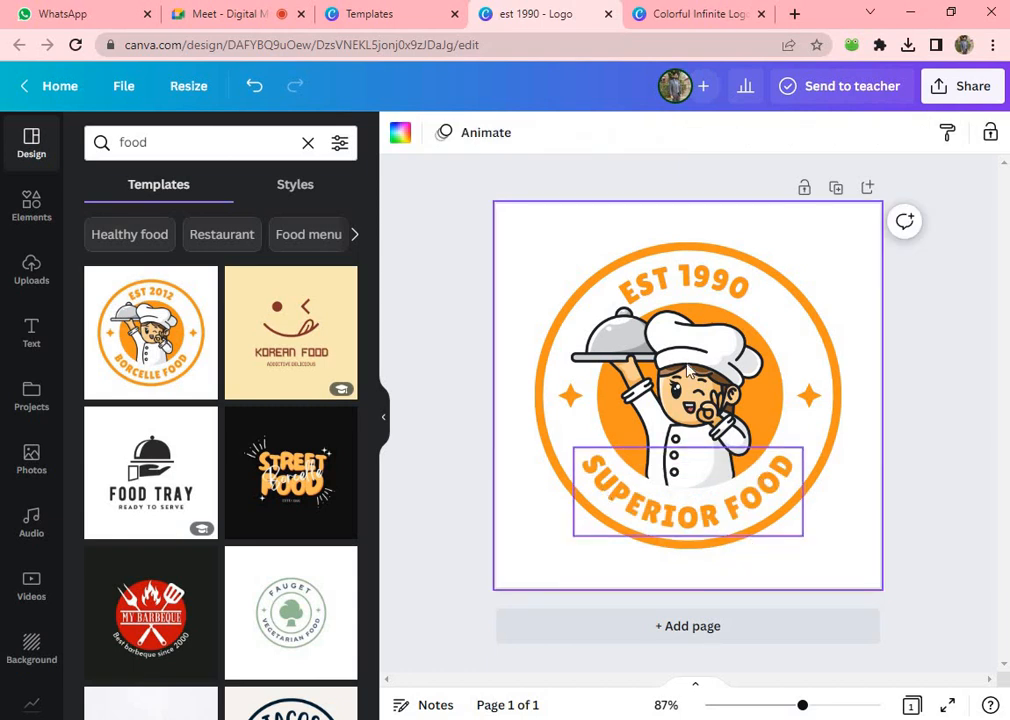
- Add a second page and apply the yellow Indonesian Food template to it
click(650, 447)
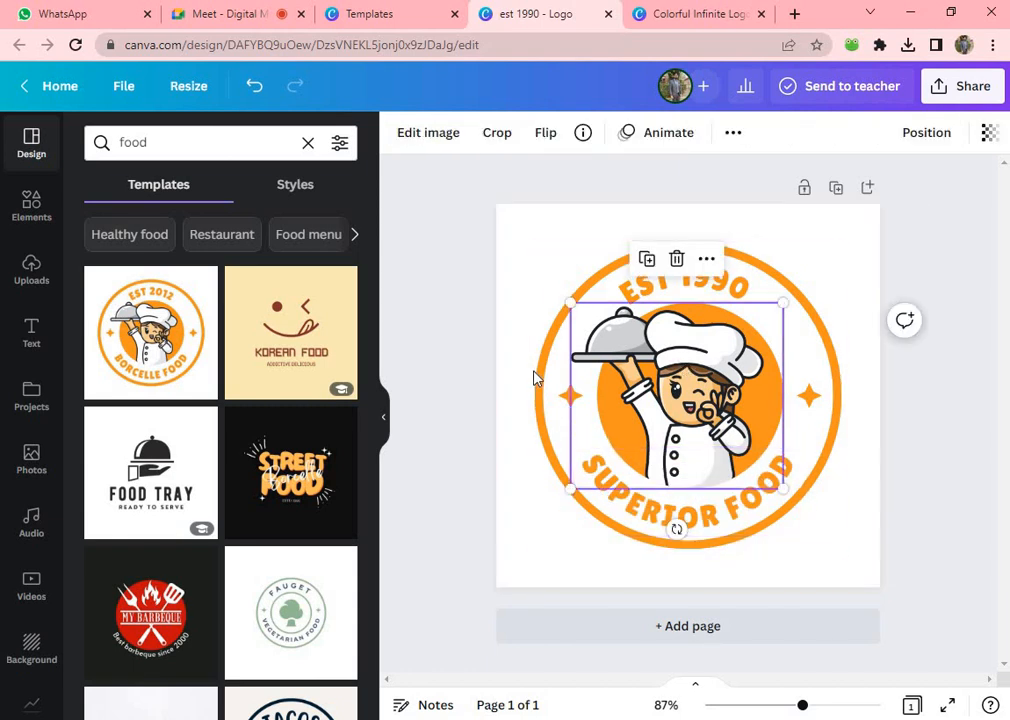
scroll(259, 451, down, 3)
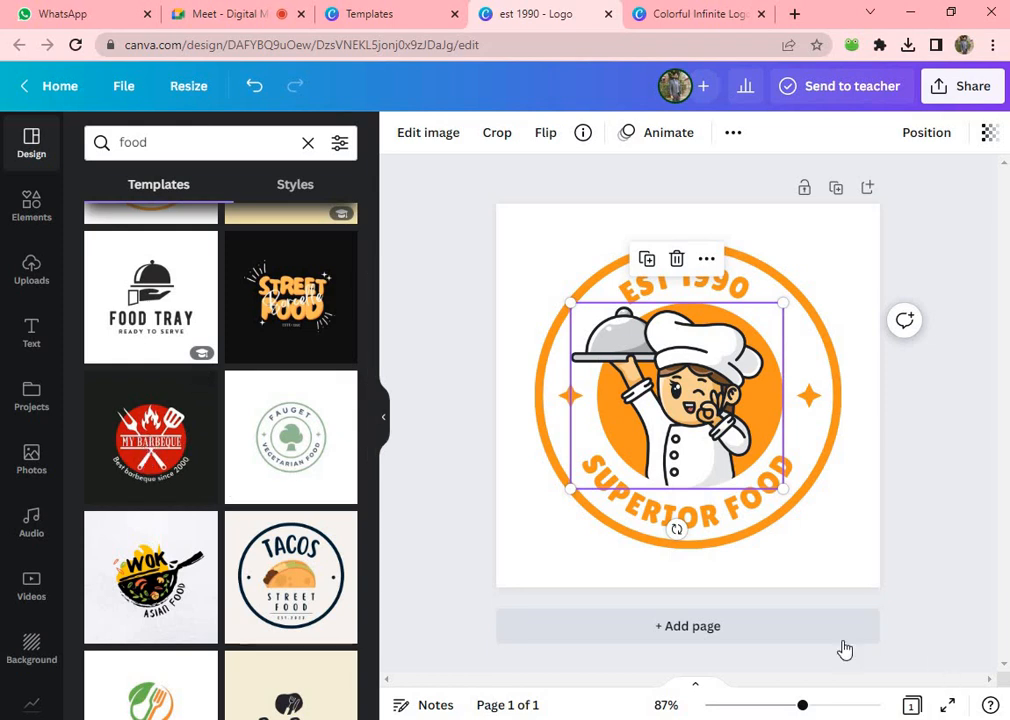
click(692, 638)
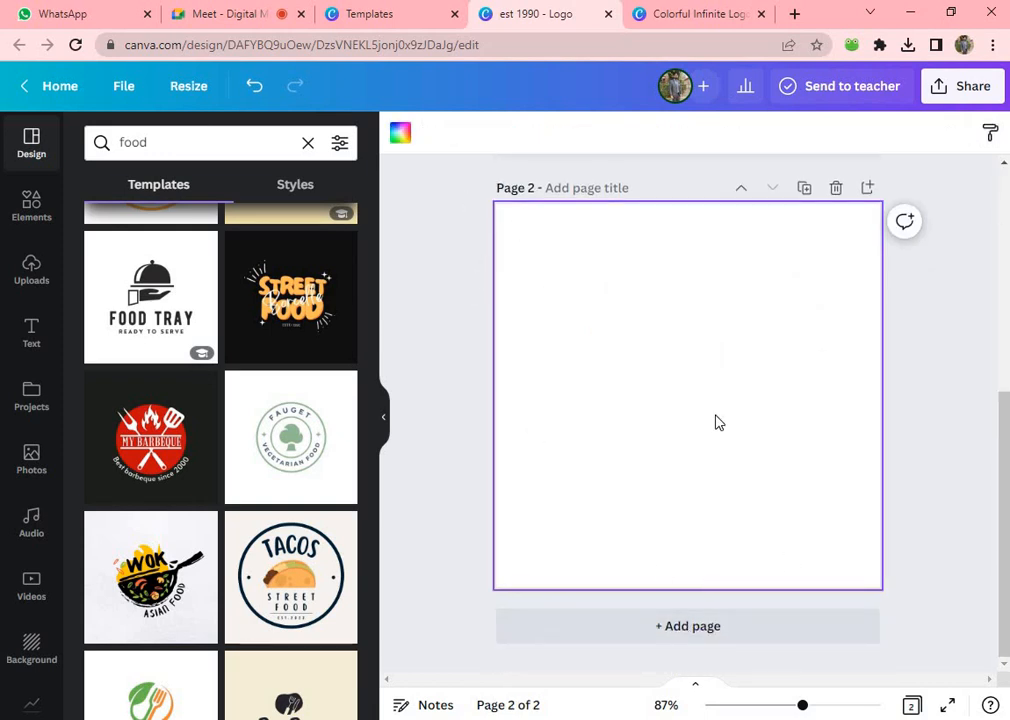
scroll(710, 421, up, 4)
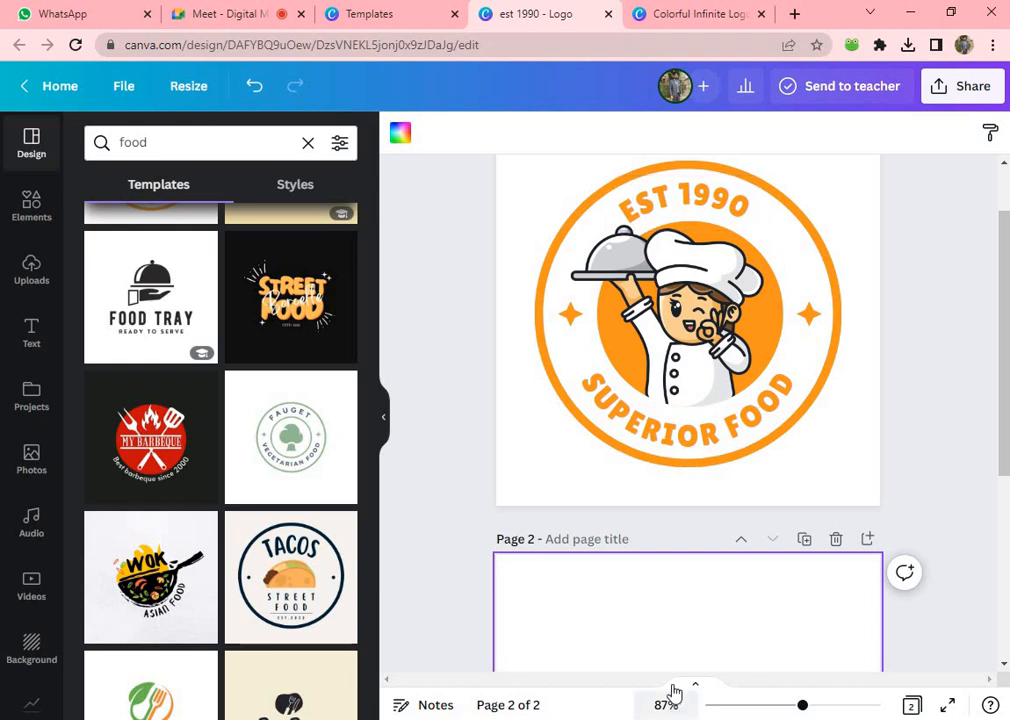
scroll(717, 573, down, 4)
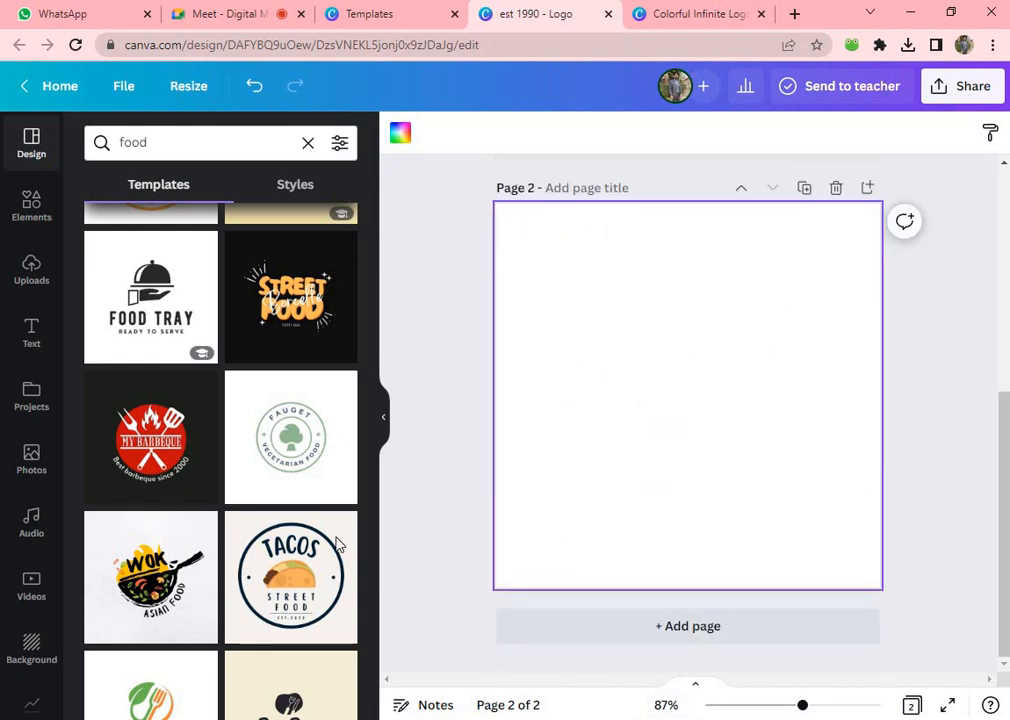
scroll(163, 514, down, 2)
scroll(163, 514, down, 2)
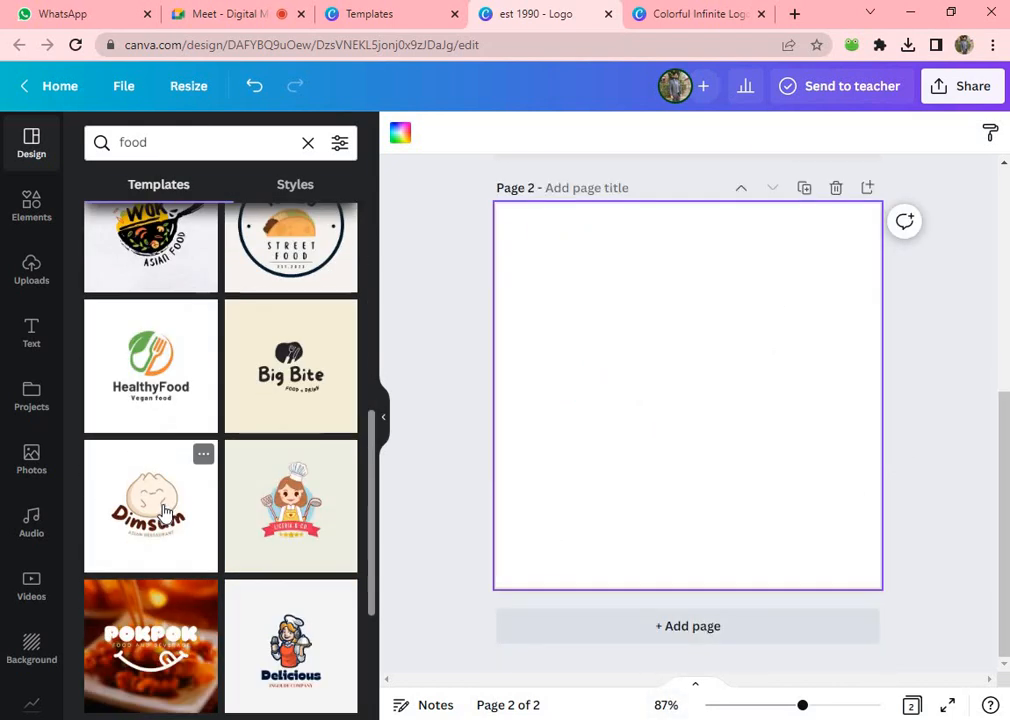
scroll(163, 514, down, 3)
scroll(240, 536, down, 2)
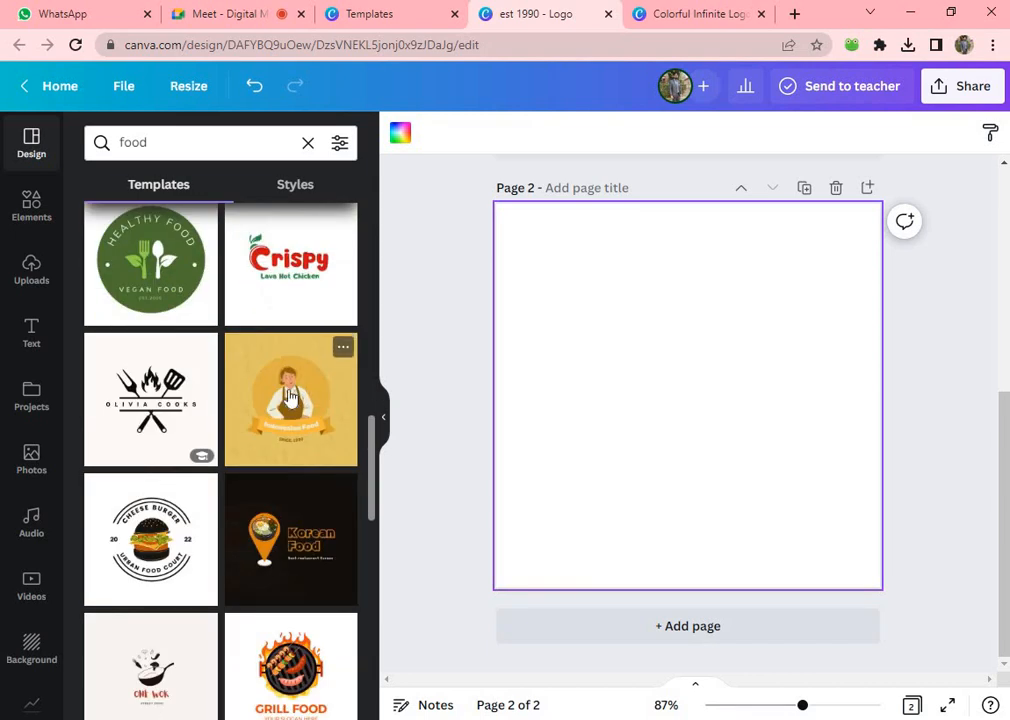
click(291, 396)
- Delete the winking chef illustration from the logo on page 1
scroll(700, 420, up, 1)
click(698, 474)
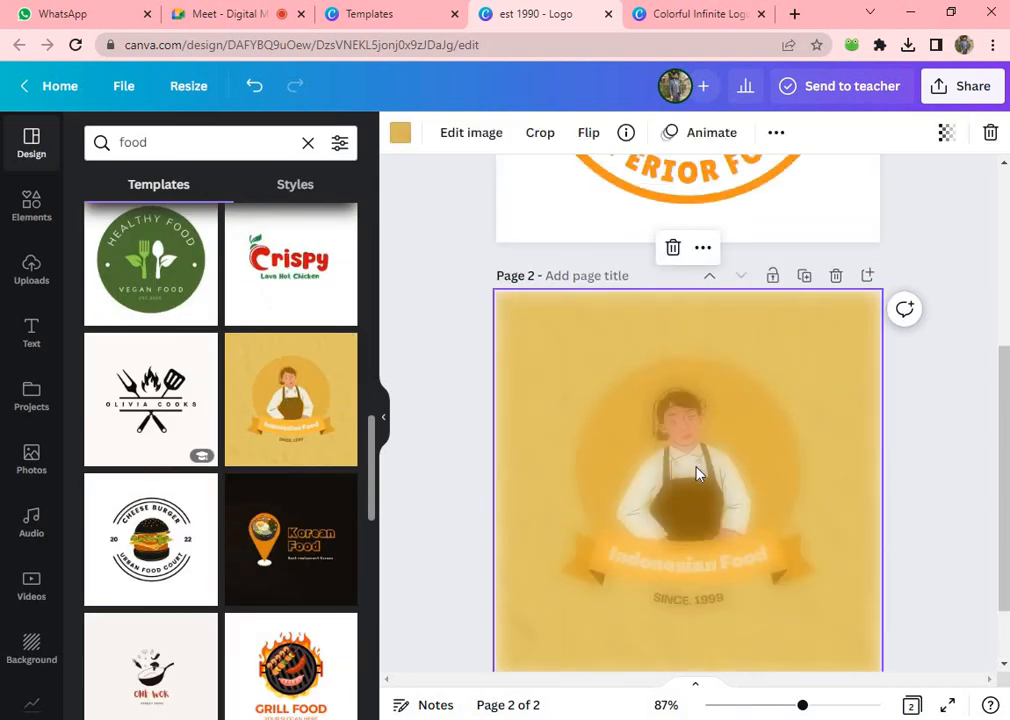
drag(711, 469, 709, 456)
scroll(709, 458, up, 2)
scroll(711, 469, up, 1)
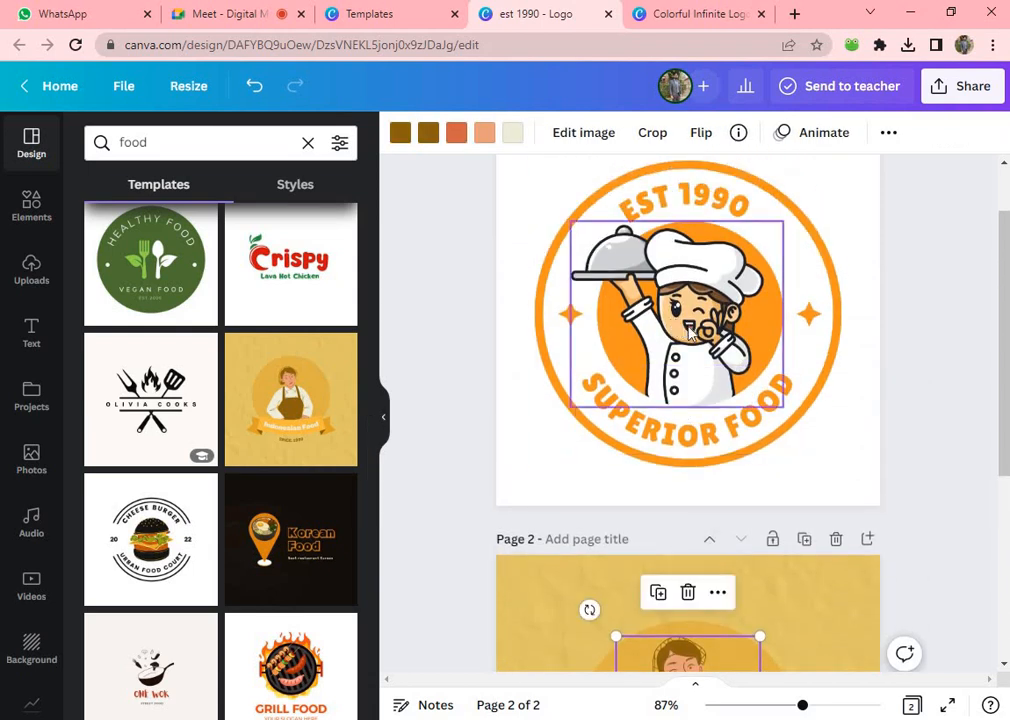
click(690, 333)
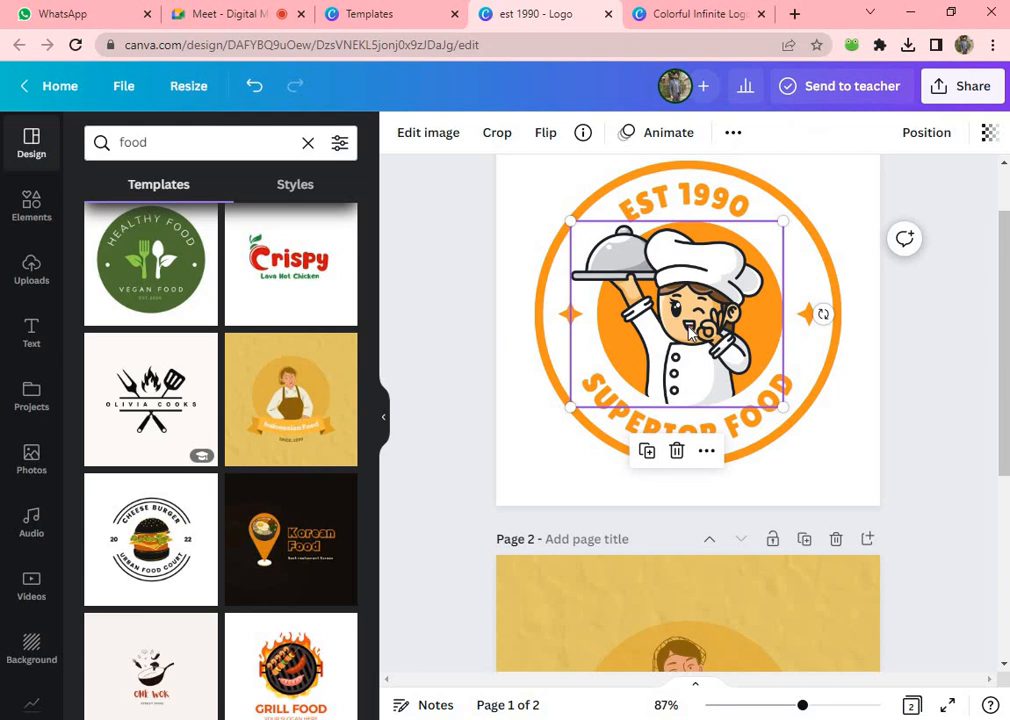
key(Delete)
- Move the cook illustration from the Indonesian Food page into the centre of the Superior Food ring on page 1
scroll(695, 350, down, 2)
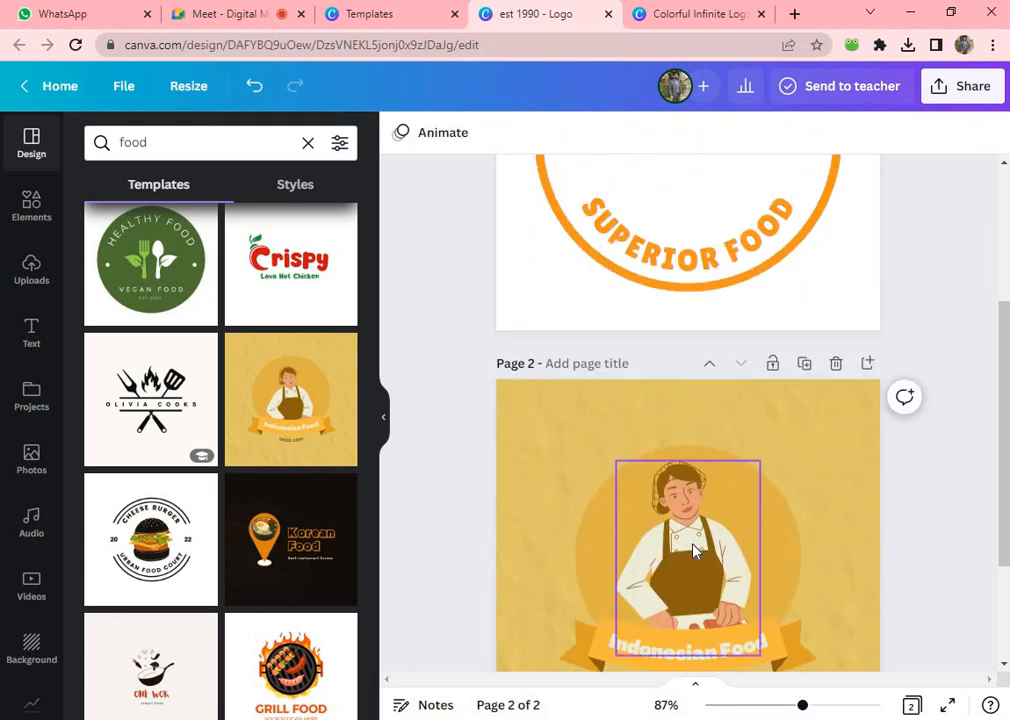
drag(695, 550, 683, 289)
click(683, 289)
click(692, 263)
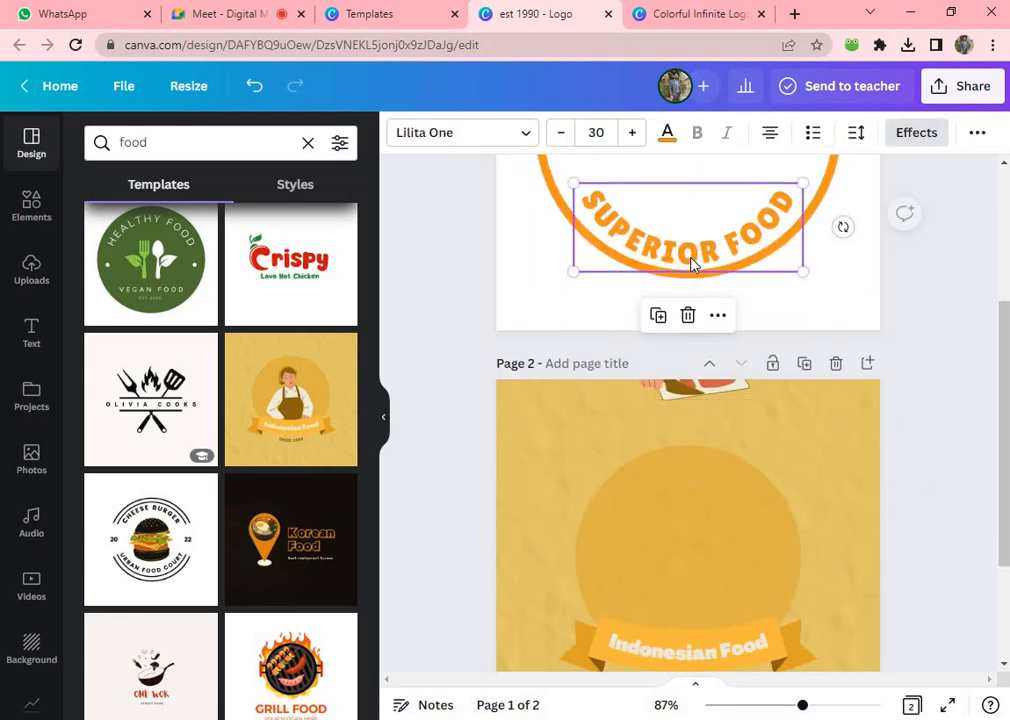
scroll(692, 296, up, 1)
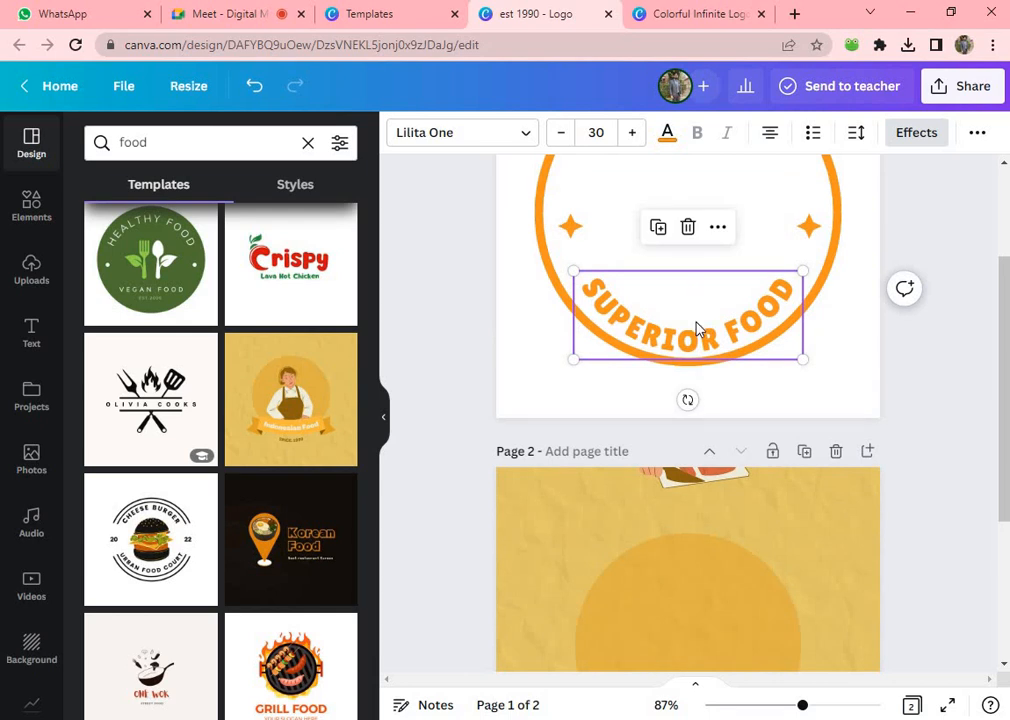
click(679, 486)
right_click(679, 488)
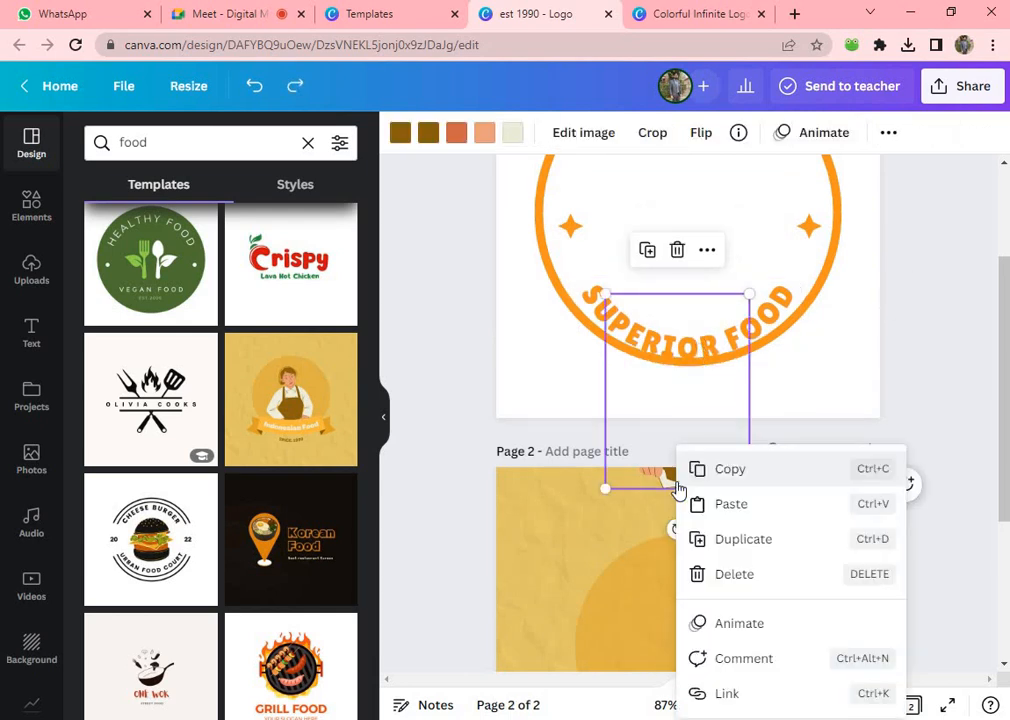
drag(661, 426, 692, 336)
scroll(678, 300, up, 1)
click(929, 416)
click(924, 376)
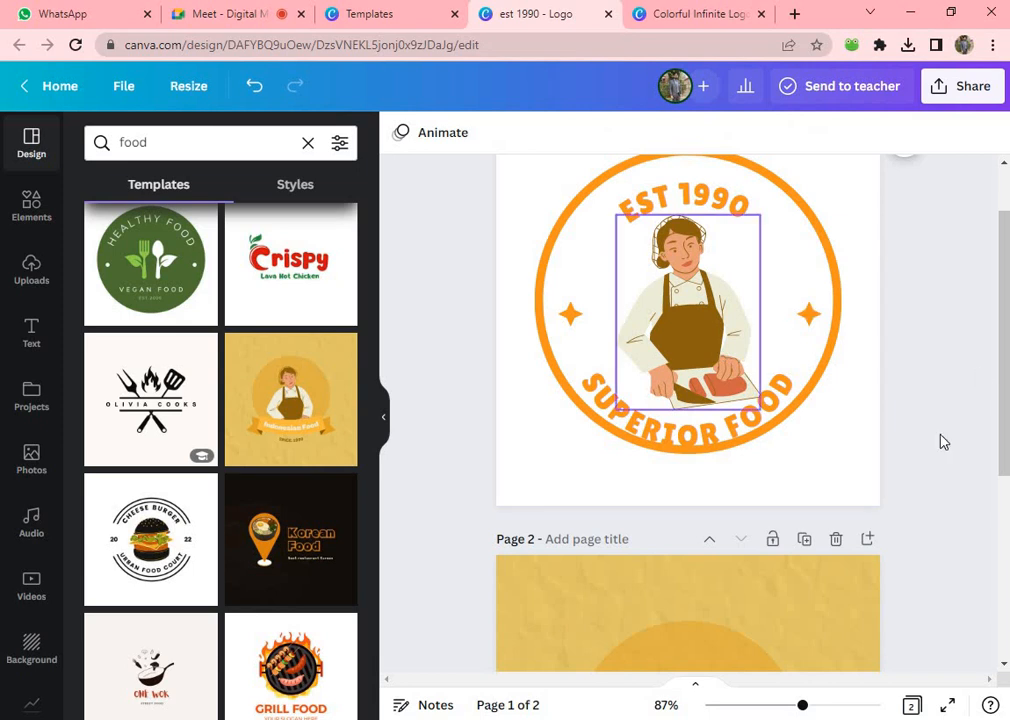
scroll(902, 394, up, 1)
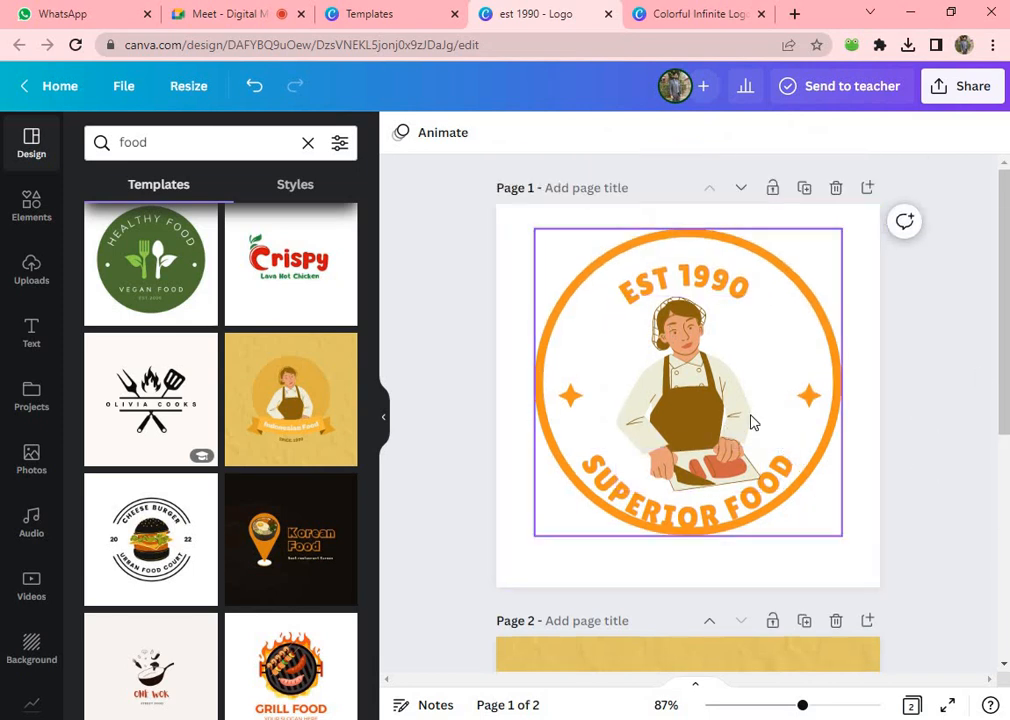
- Delete the Indonesian Food page, then add a new page with the dark Korean Food template
scroll(612, 387, down, 3)
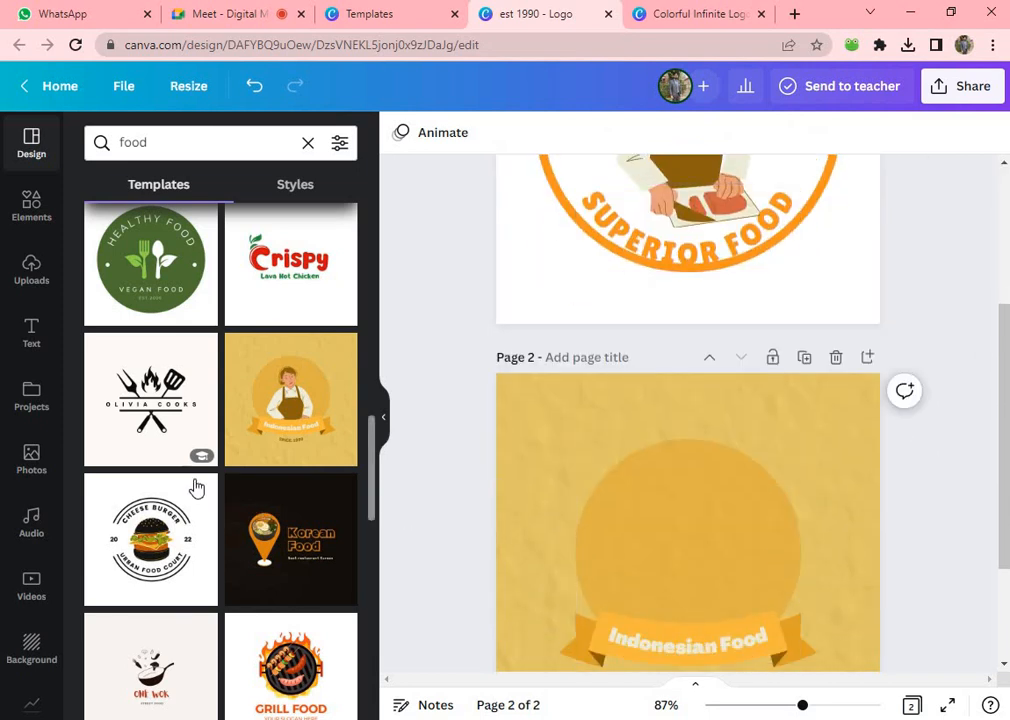
scroll(338, 542, down, 2)
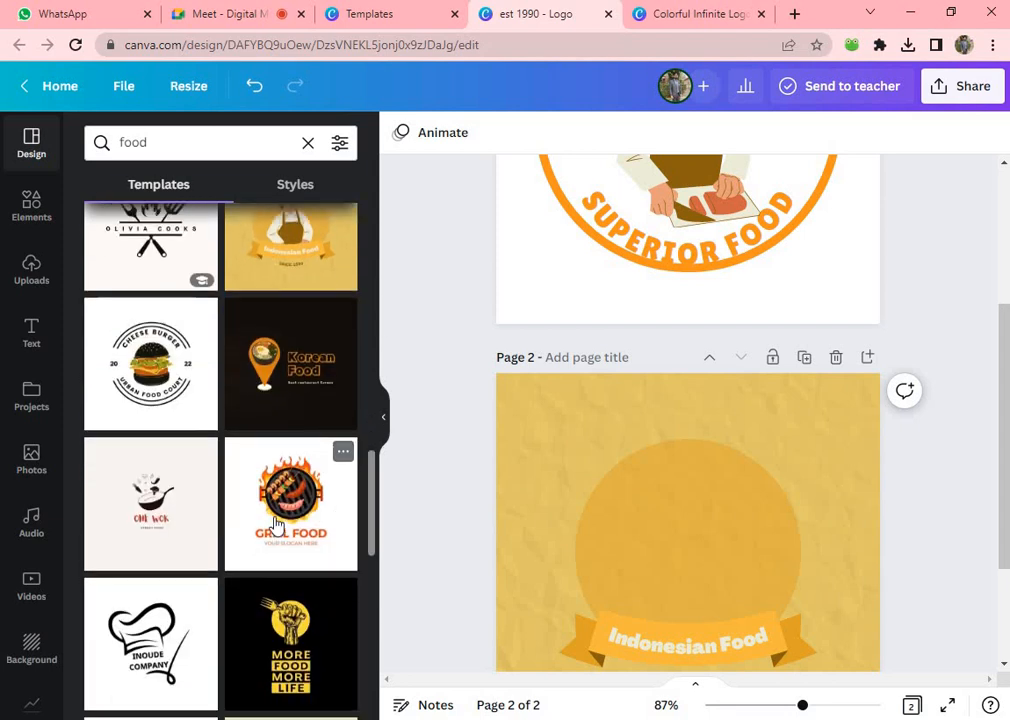
scroll(527, 546, down, 2)
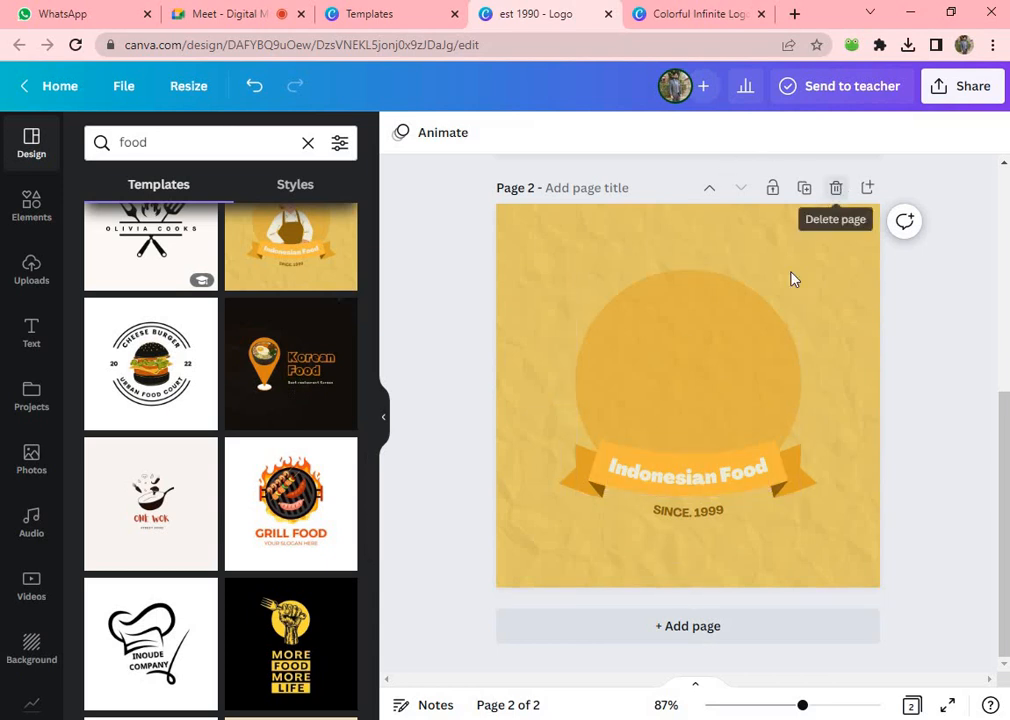
click(837, 190)
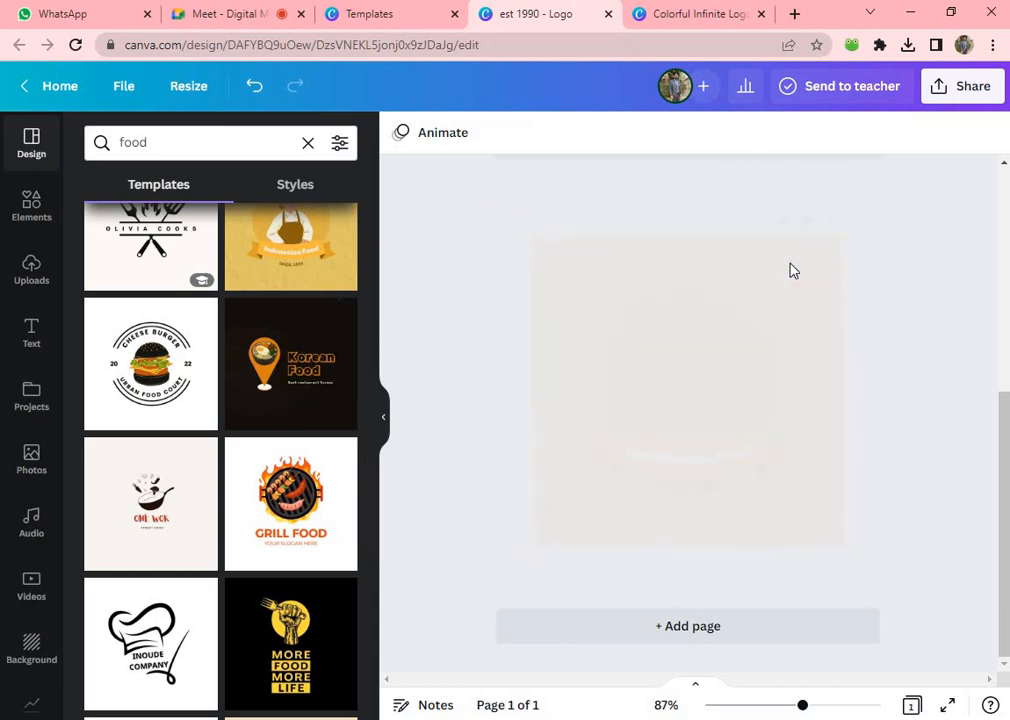
click(715, 630)
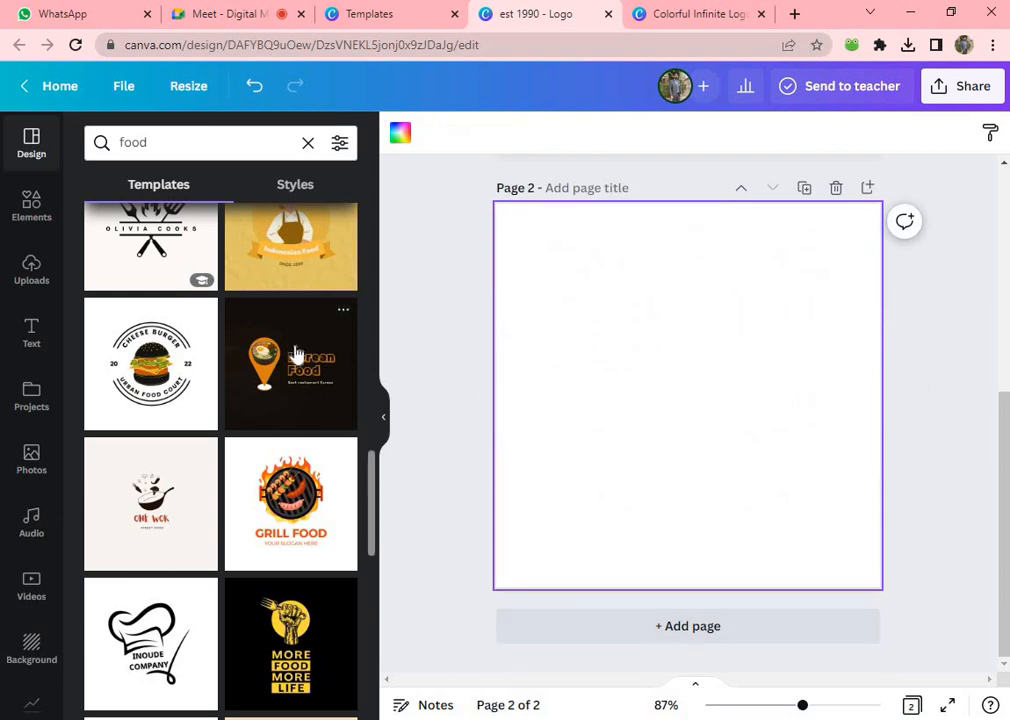
click(294, 357)
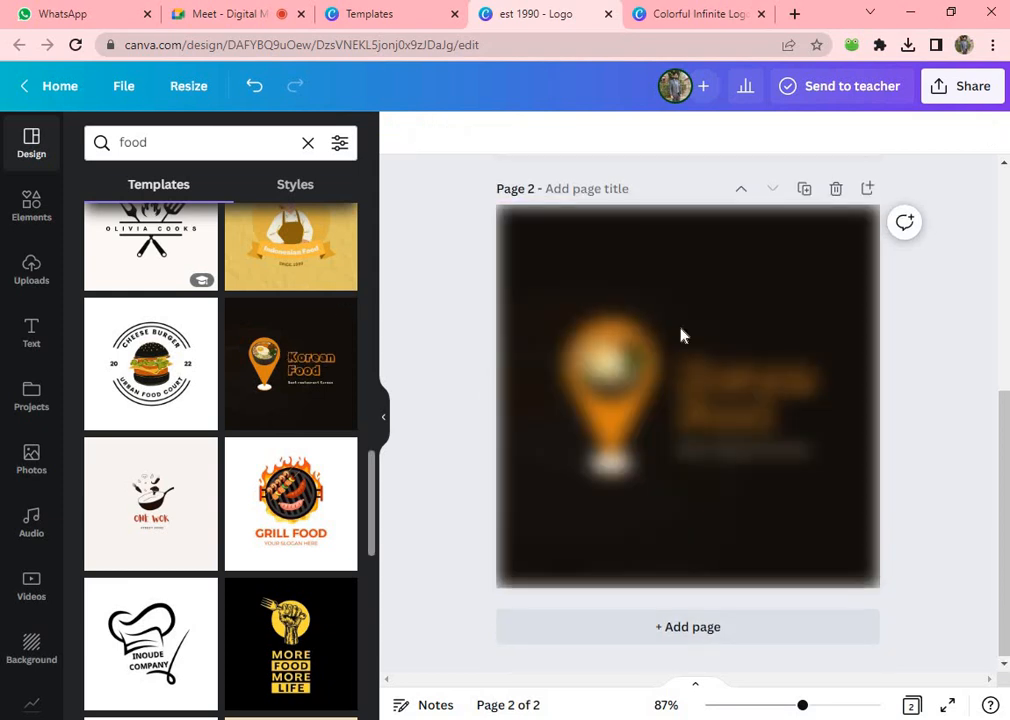
- Move the orange location pin from the Korean Food page to the page 1 logo, shrinking it beside the cook's head
click(617, 445)
drag(617, 445, 611, 205)
scroll(640, 400, up, 3)
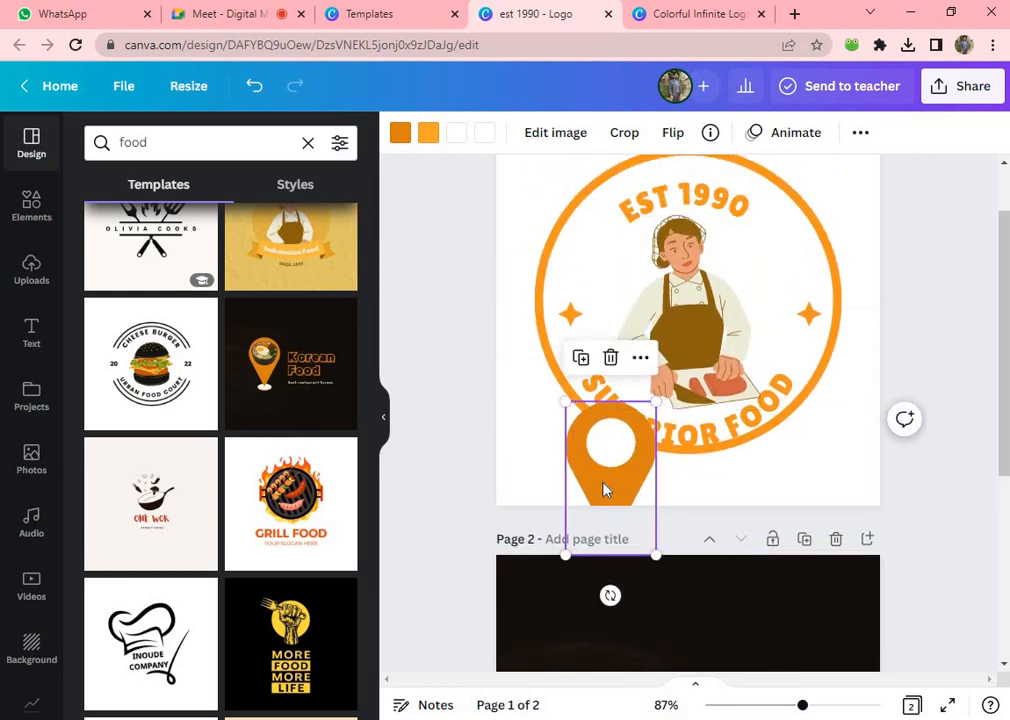
drag(615, 437, 610, 320)
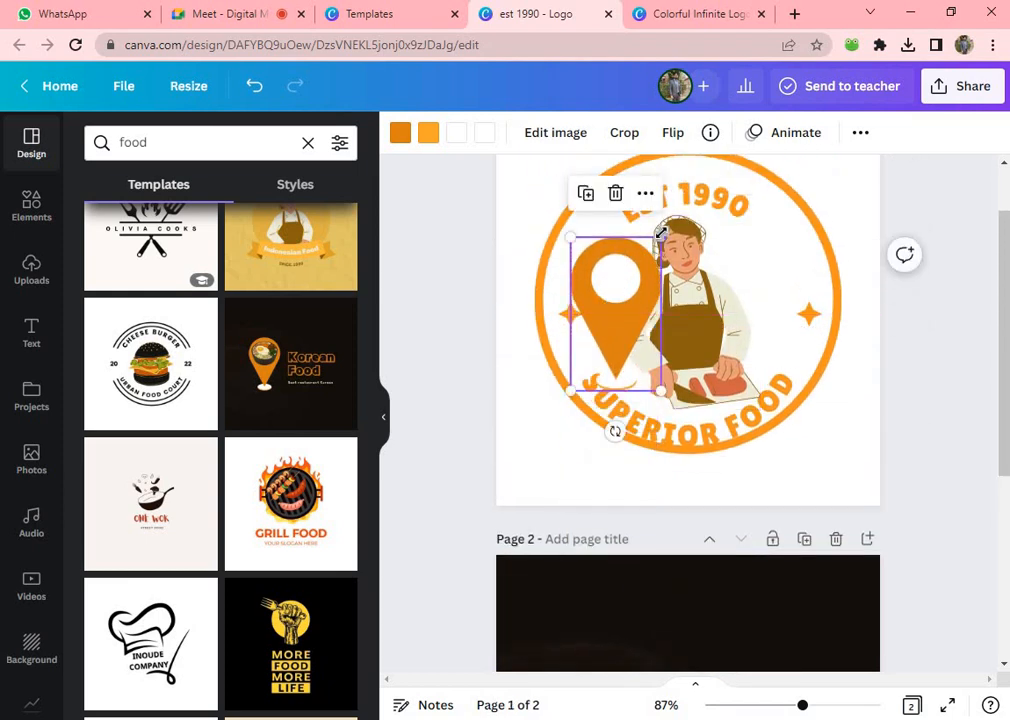
drag(636, 260, 614, 268)
click(908, 408)
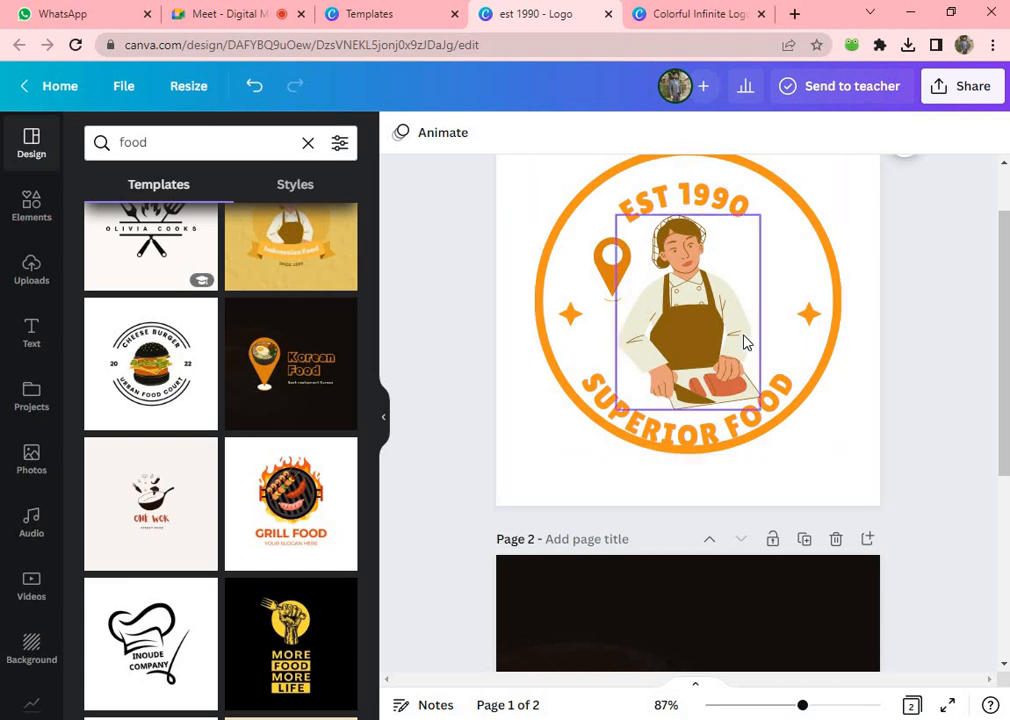
- Compare the editable colours offered for the cook illustration, the orange ring and the location pin
scroll(744, 343, up, 1)
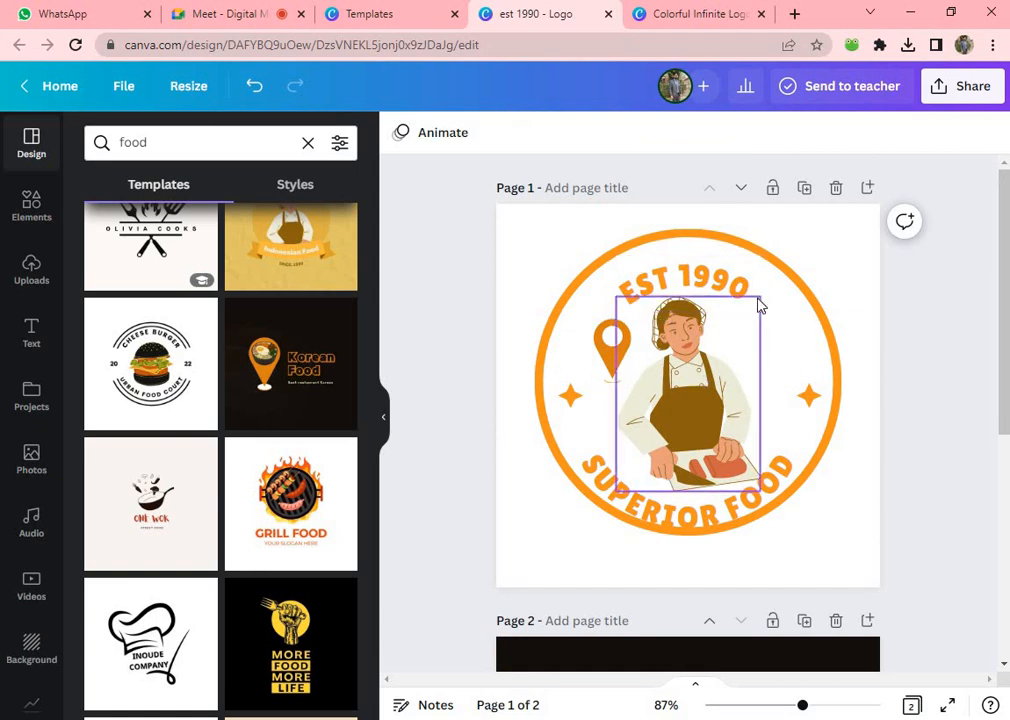
click(718, 388)
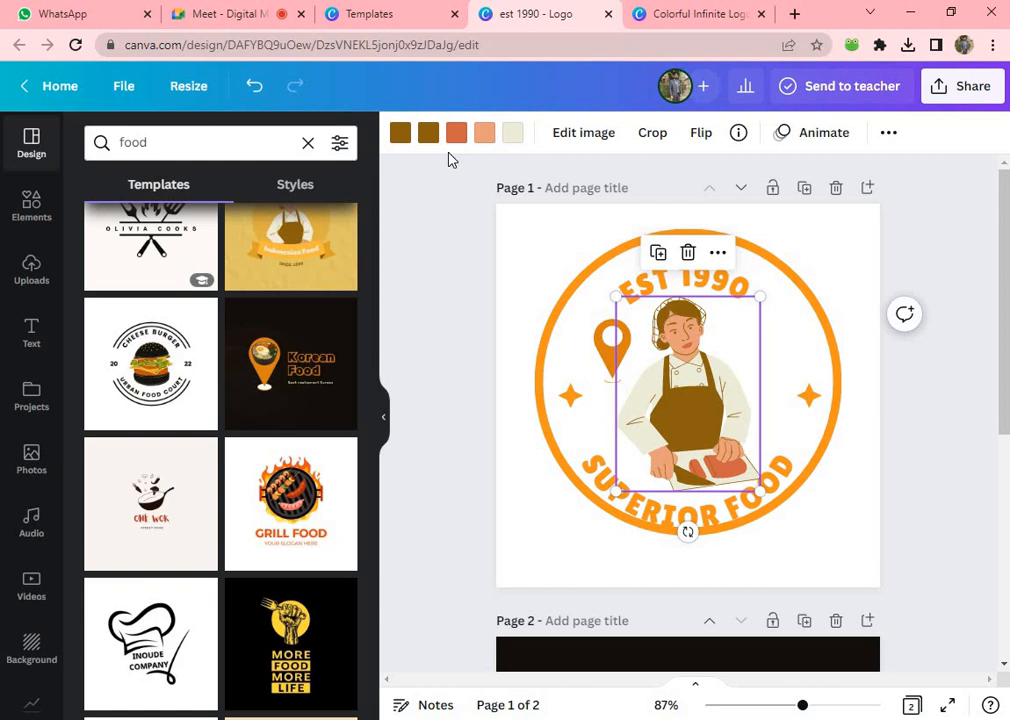
key(super+d)
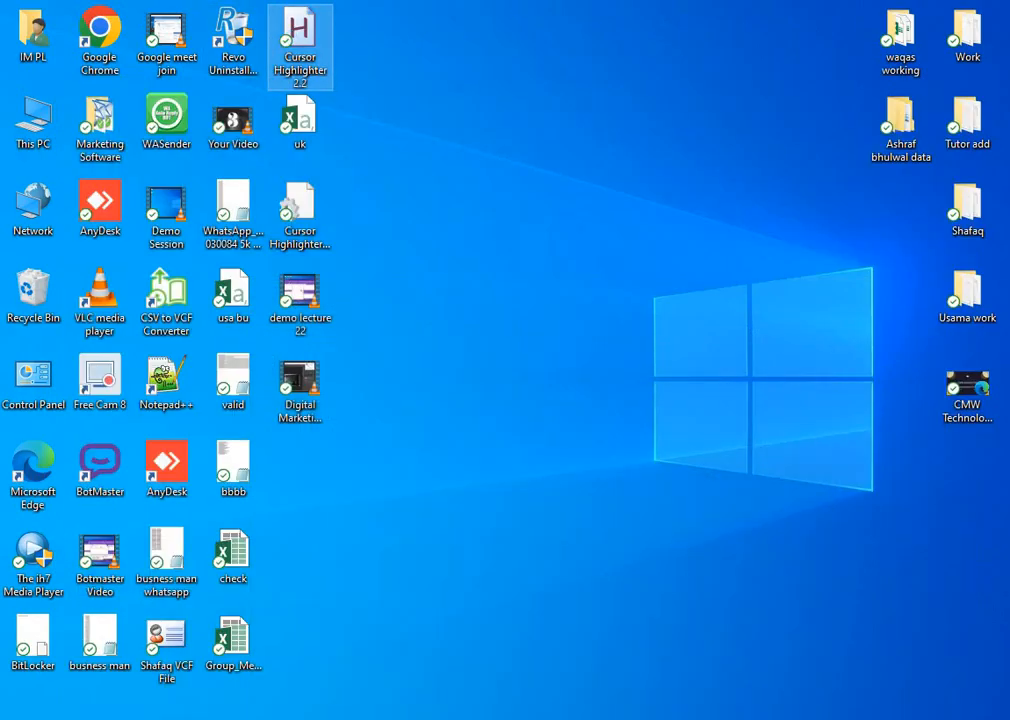
key(super+d)
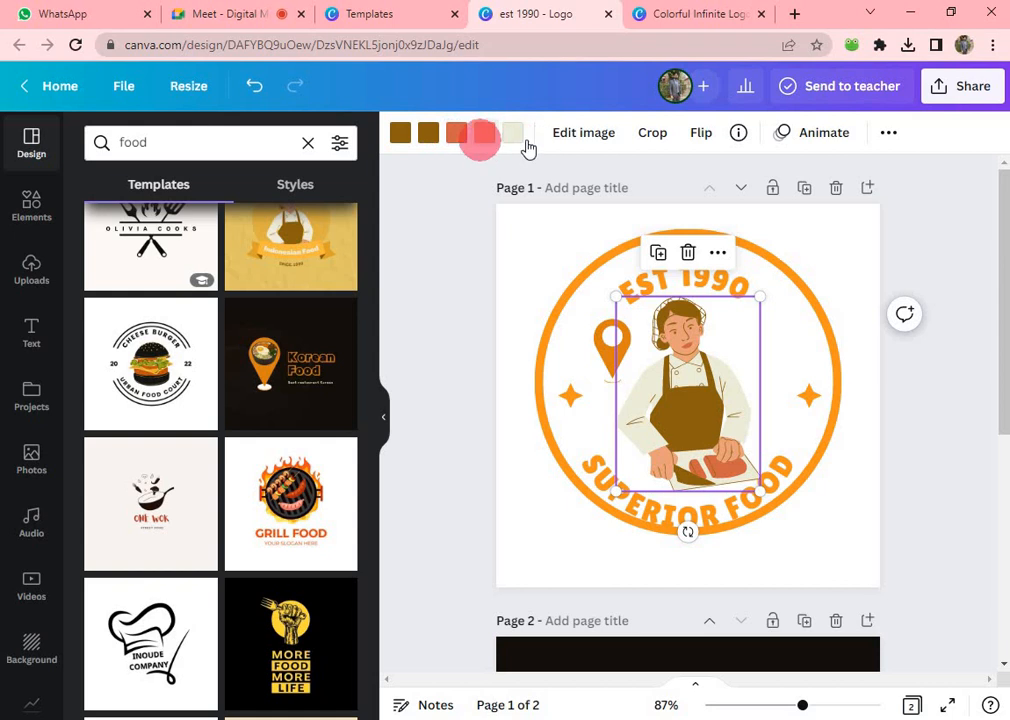
click(599, 262)
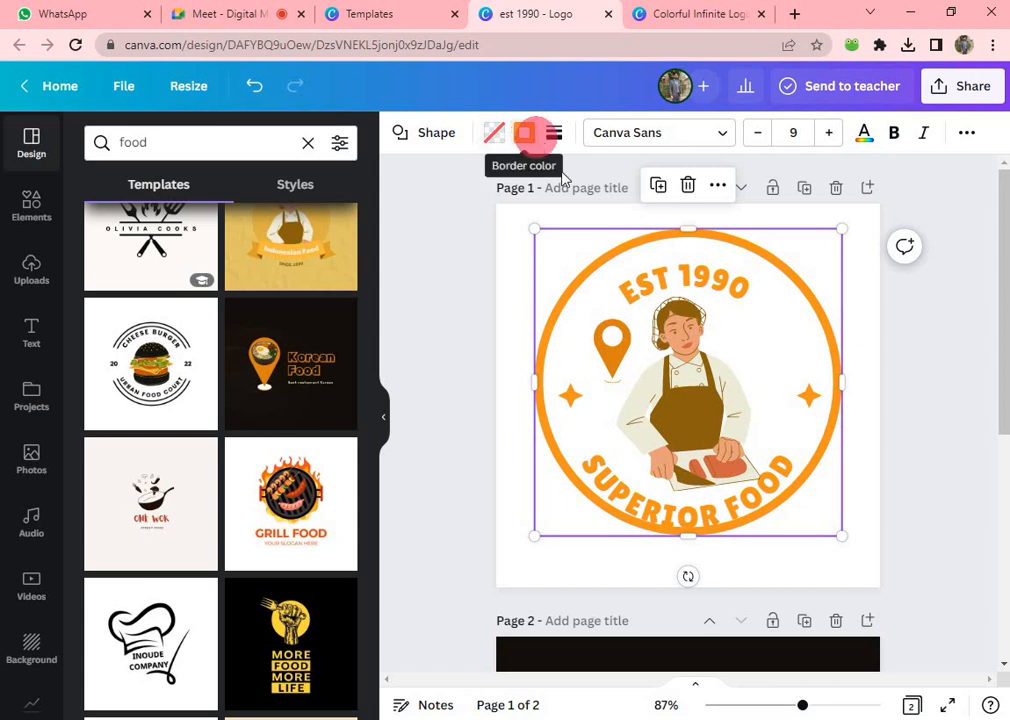
click(609, 345)
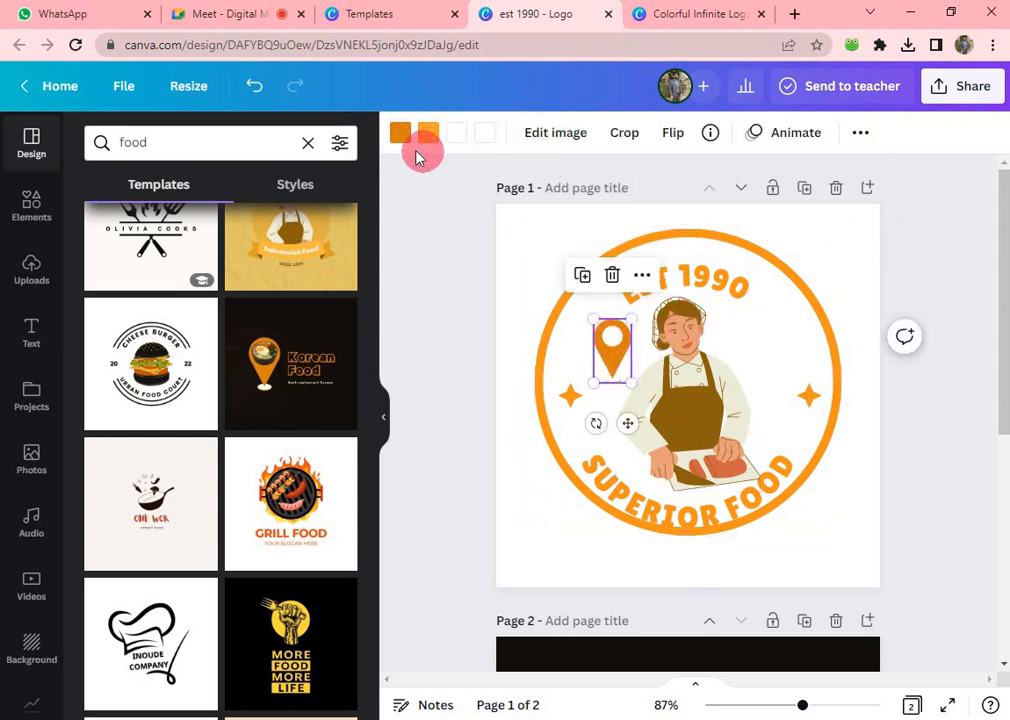
- Recolour the cook's red lips and meat, sampling blue, white, grey and black swatches before mixing a custom teal
click(699, 410)
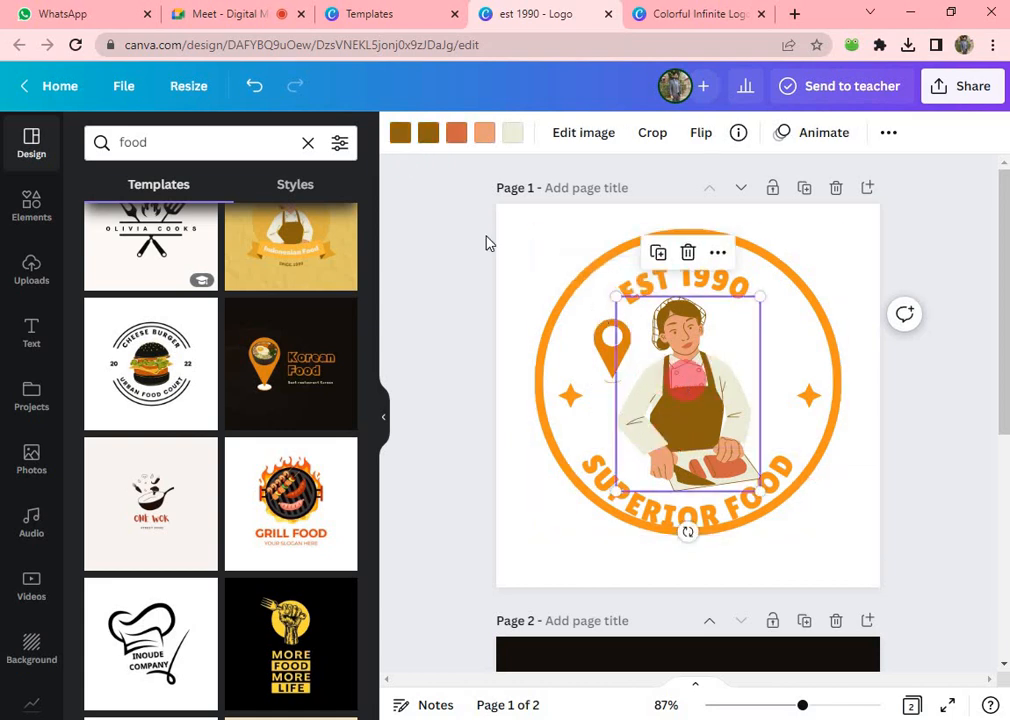
click(456, 138)
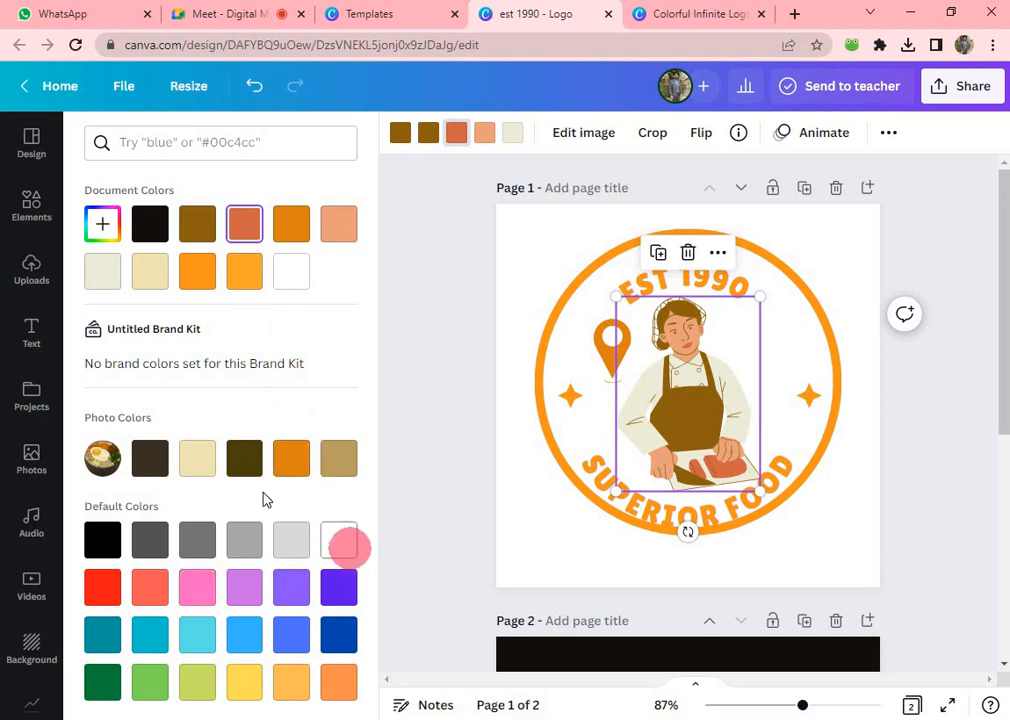
click(338, 634)
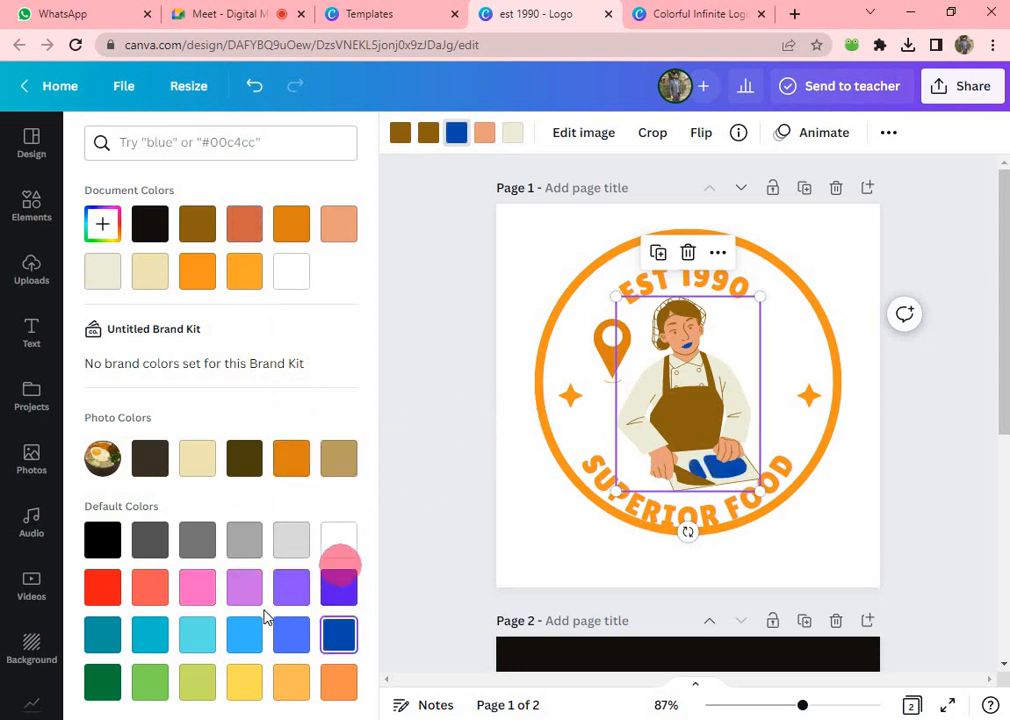
click(244, 634)
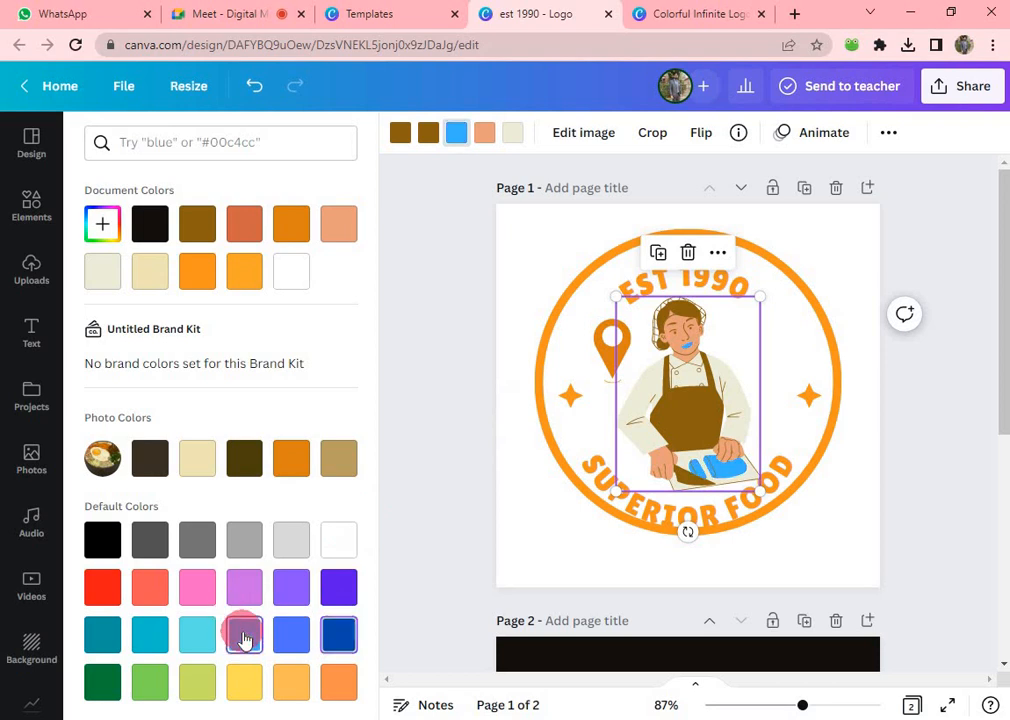
click(338, 540)
click(293, 548)
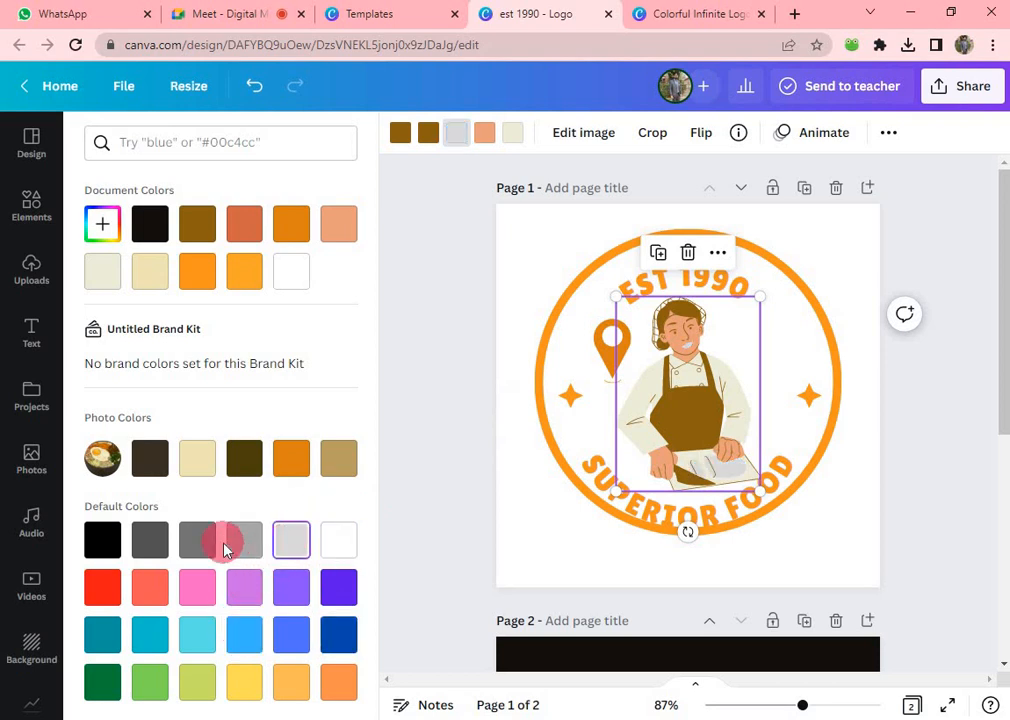
click(100, 541)
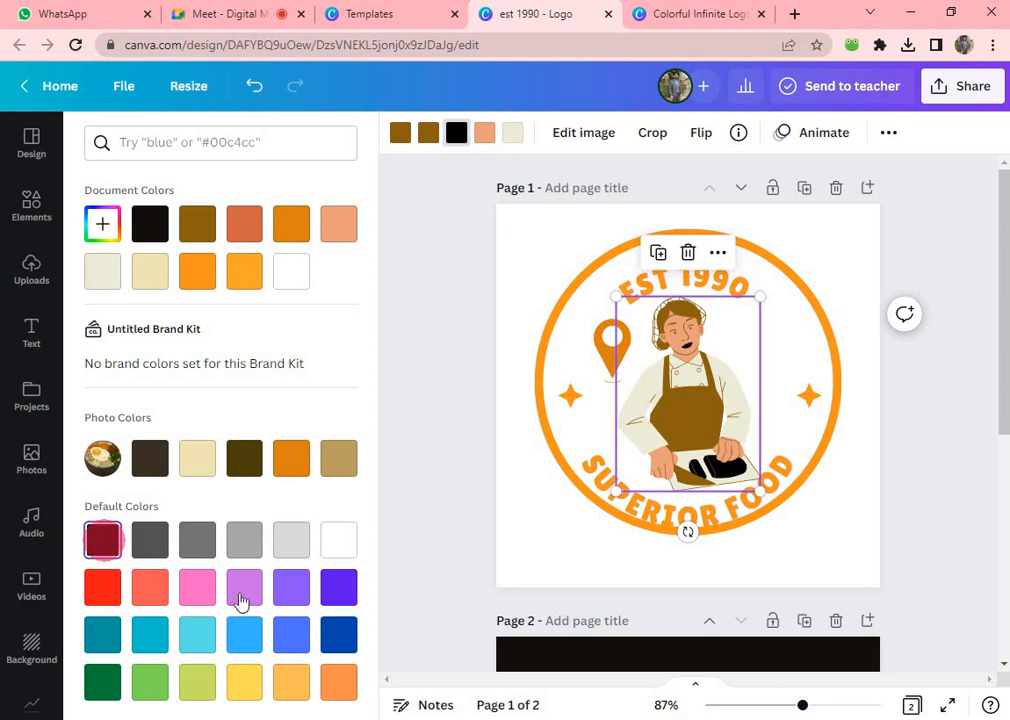
click(104, 226)
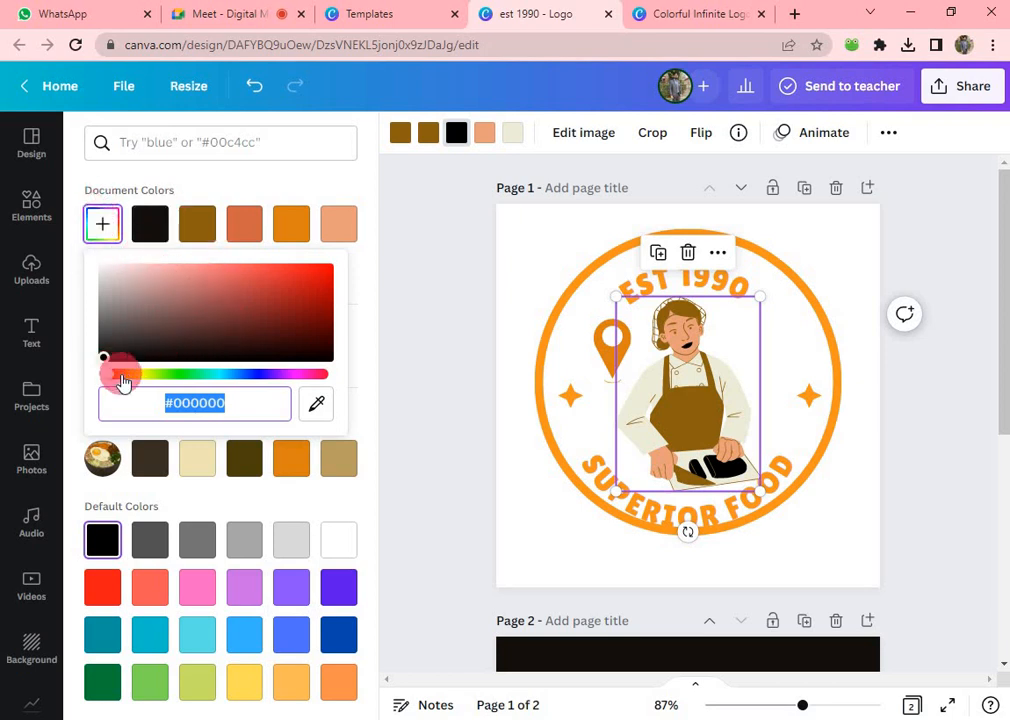
drag(122, 383, 211, 384)
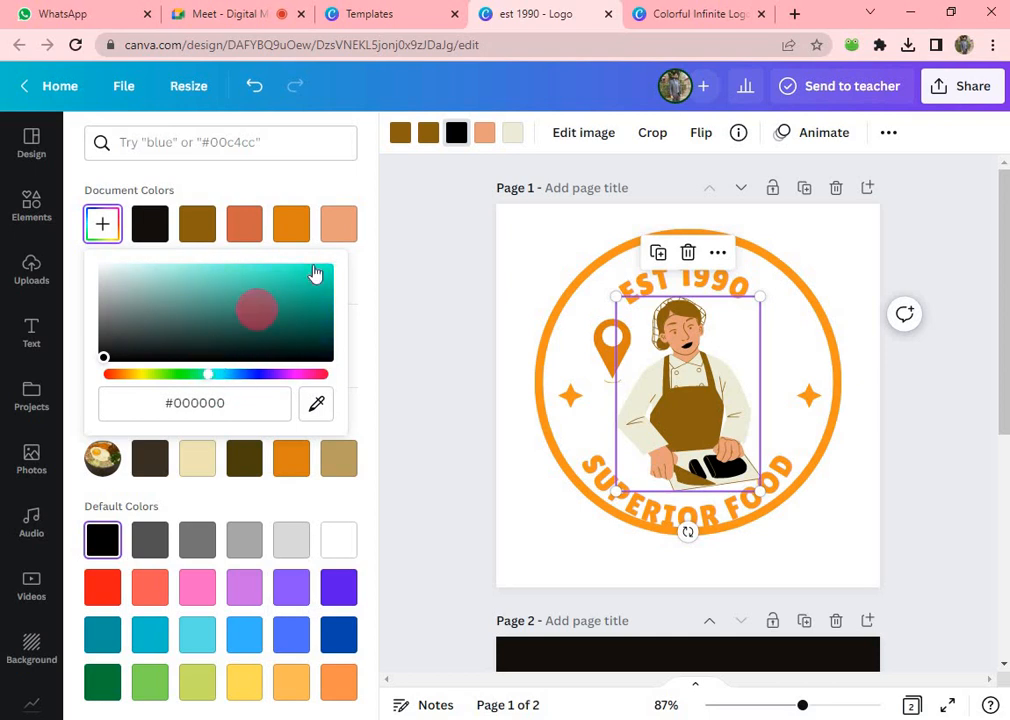
mouse_move(289, 282)
mouse_down()
mouse_move(307, 275)
mouse_move(279, 303)
mouse_up()
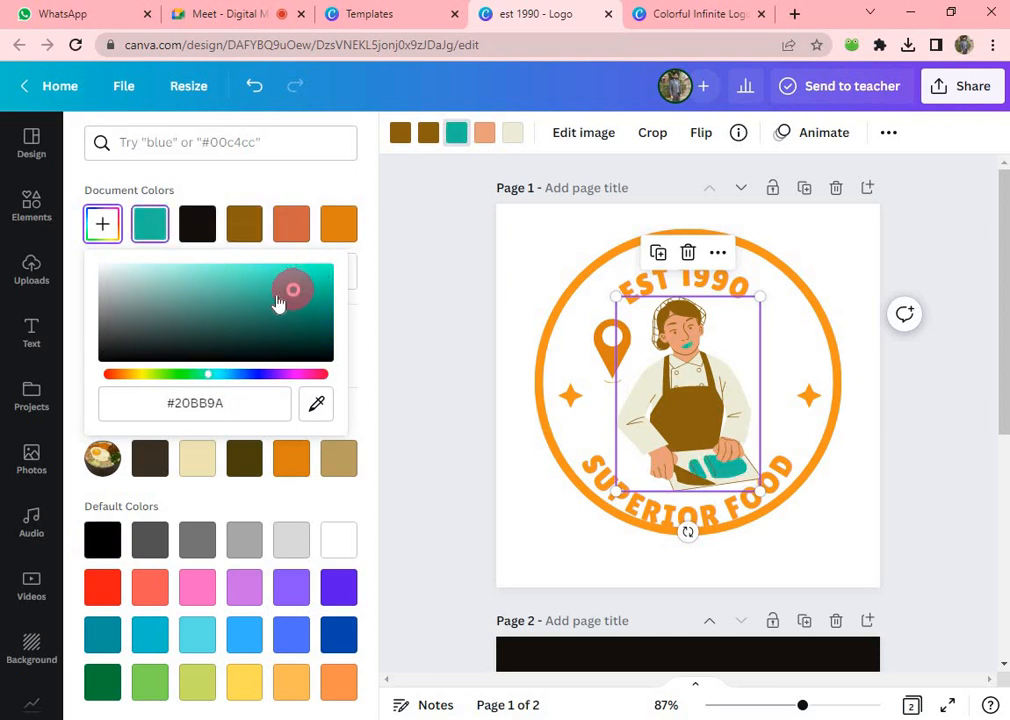
- Recolour the cook's brown apron and outlines dark green
click(398, 132)
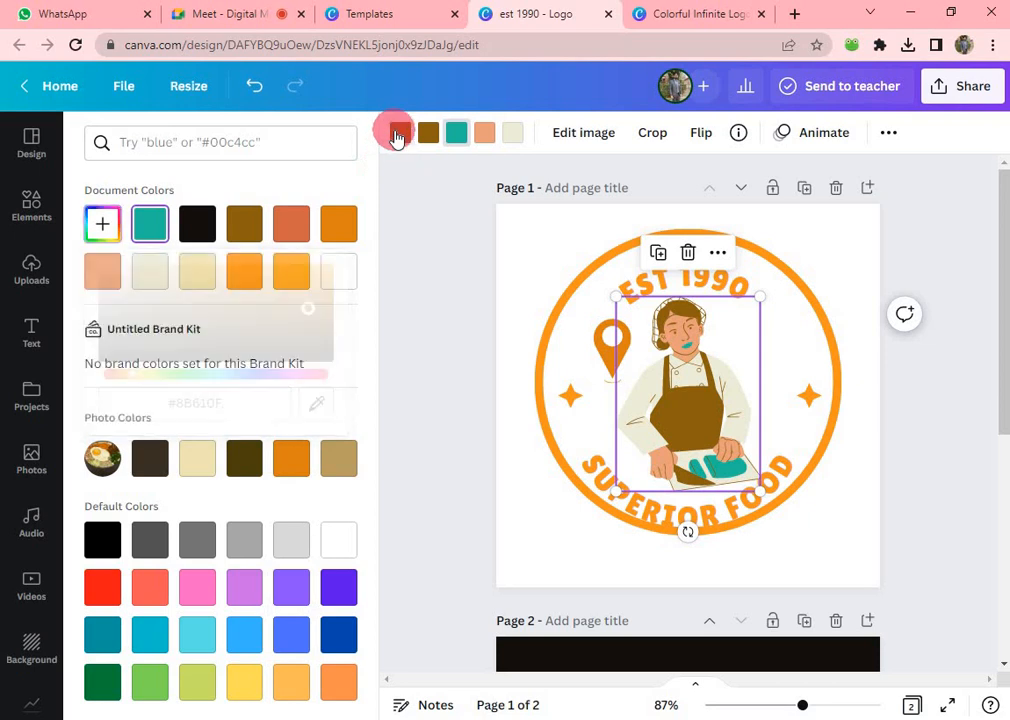
click(102, 682)
click(575, 428)
- Recolour the cook's cream shirt and cutting board dark blue, and preview the logo in full screen
click(695, 380)
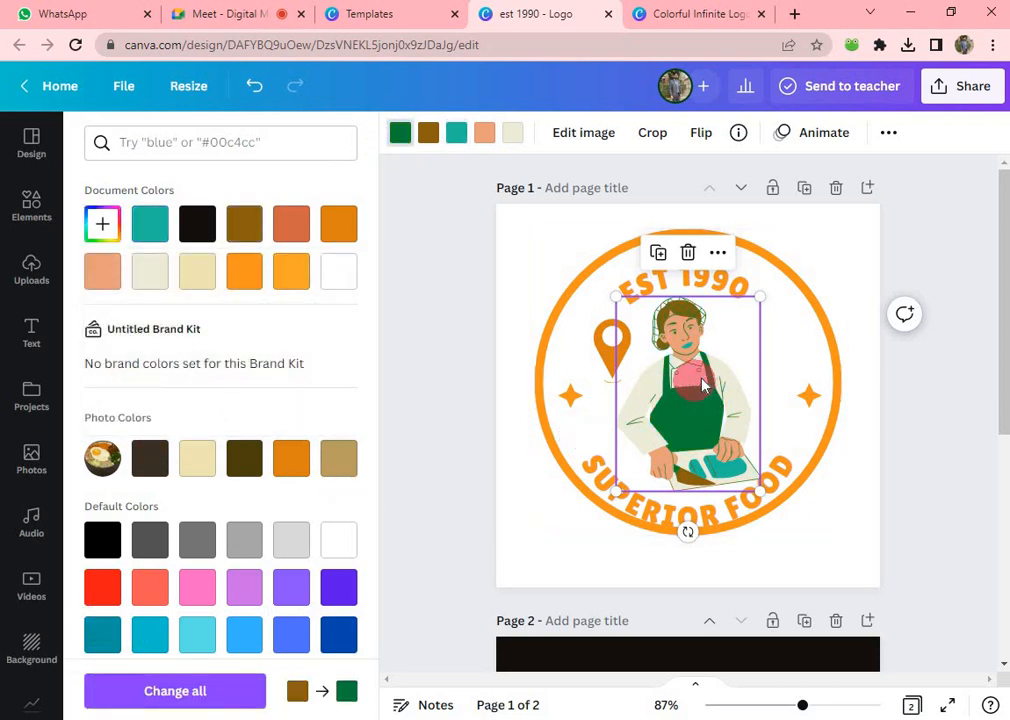
click(510, 132)
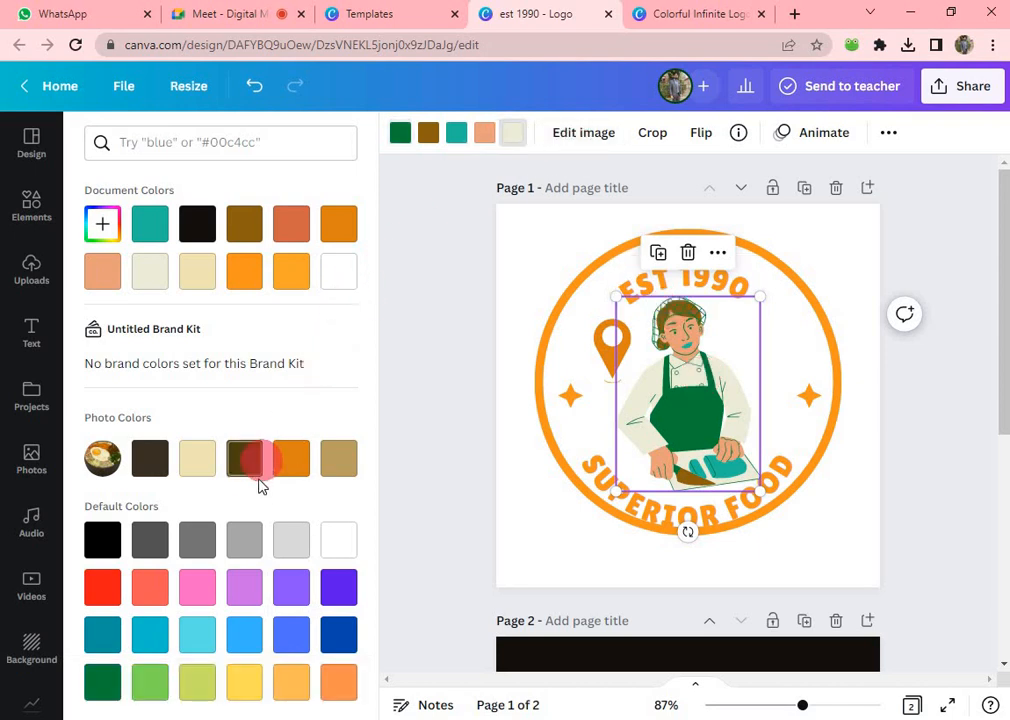
click(340, 633)
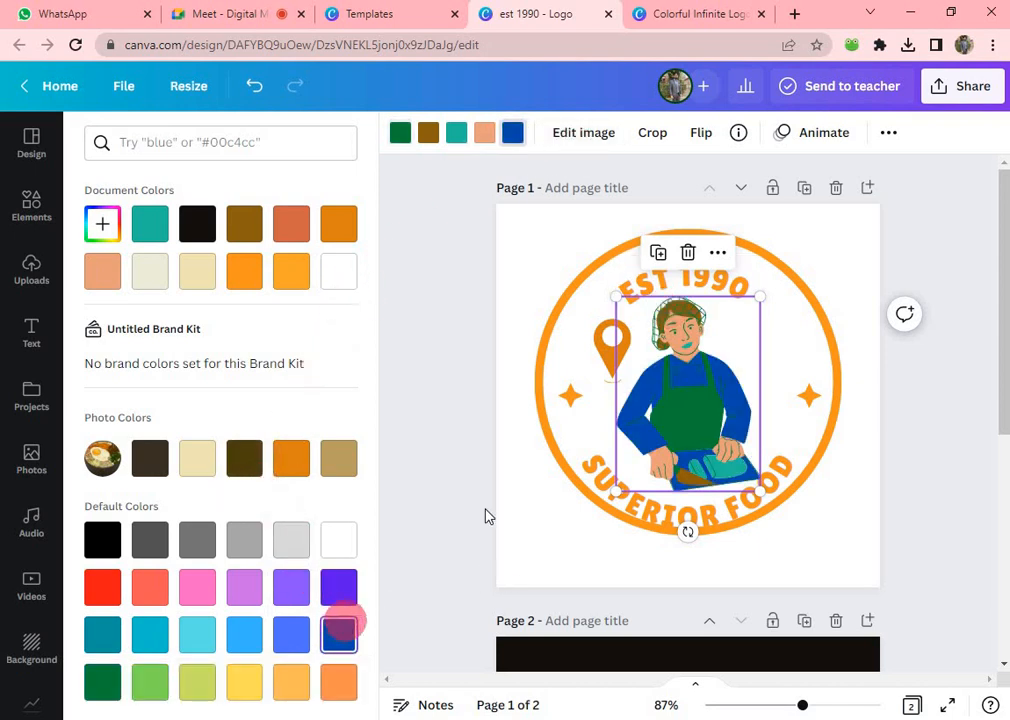
click(943, 707)
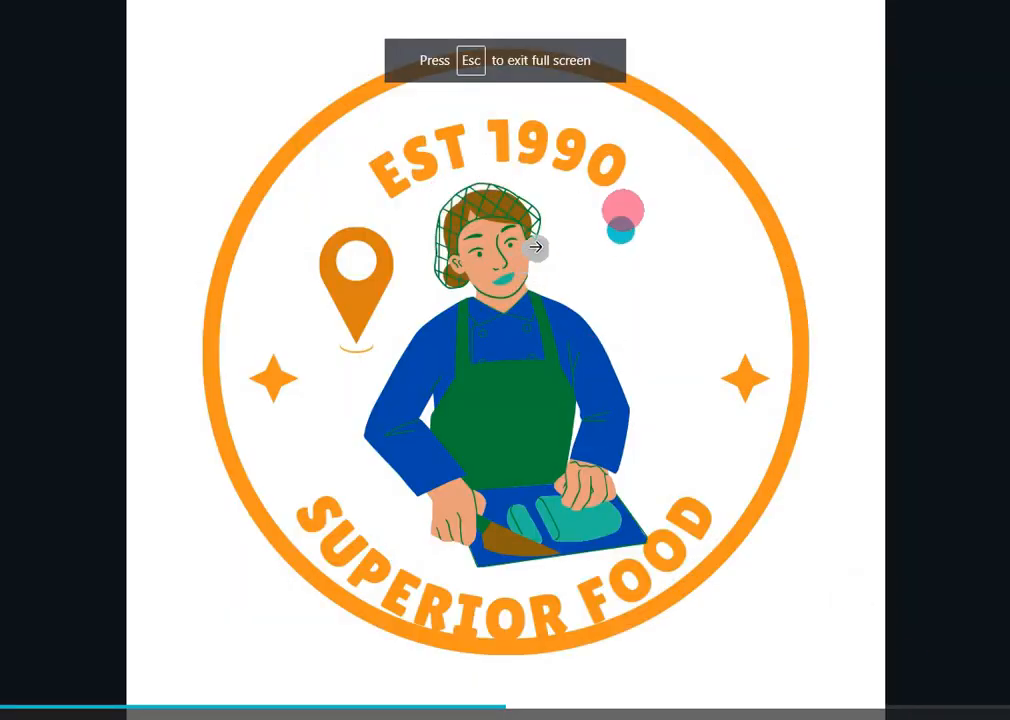
key(Escape)
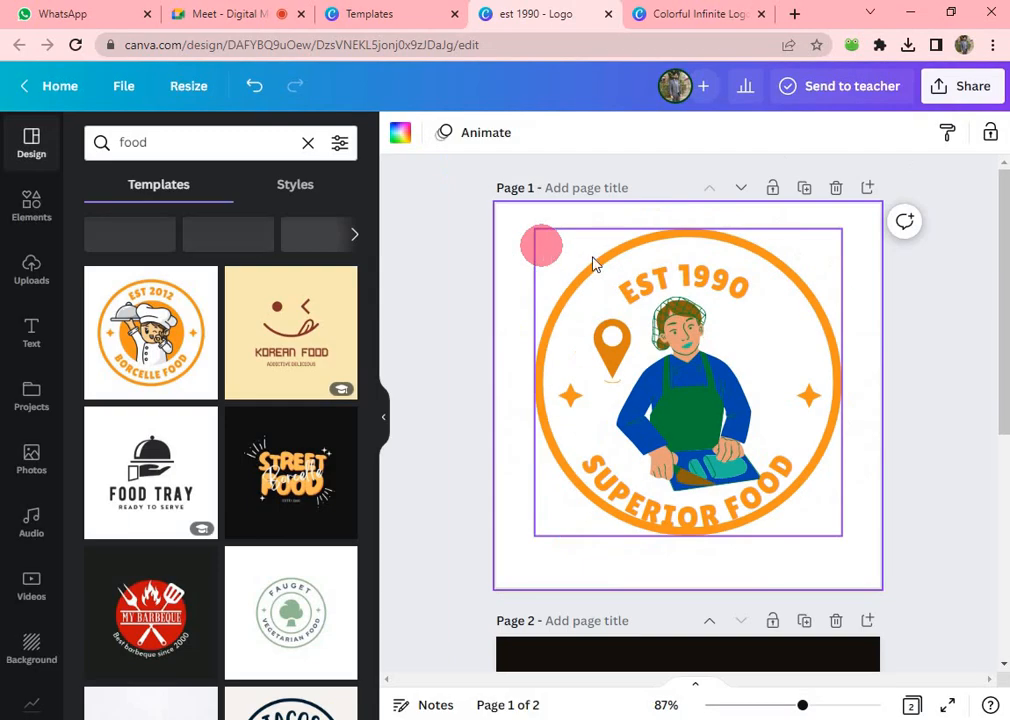
- Change the colour of the curved EST 1990 text above the cook to light green
click(613, 336)
click(662, 284)
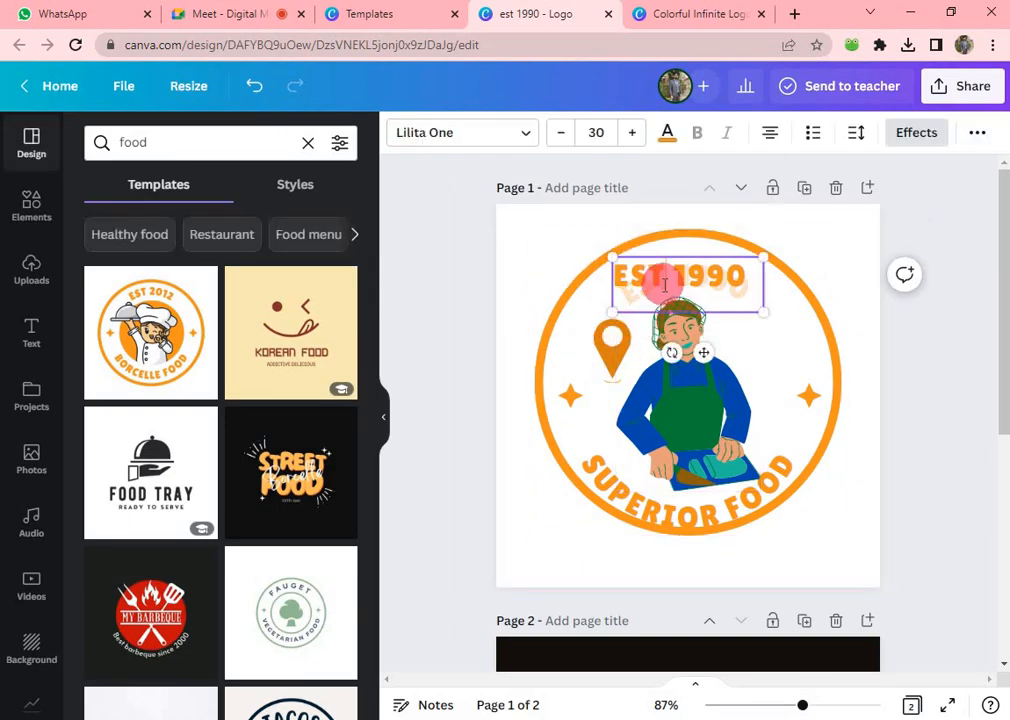
double_click(678, 289)
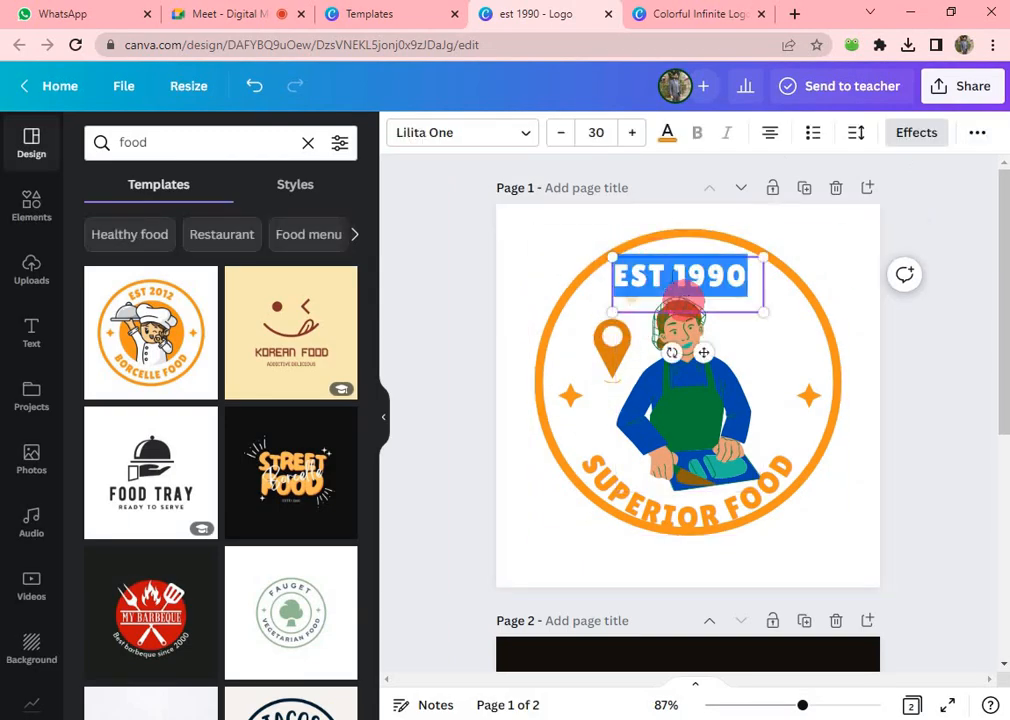
click(668, 136)
click(190, 552)
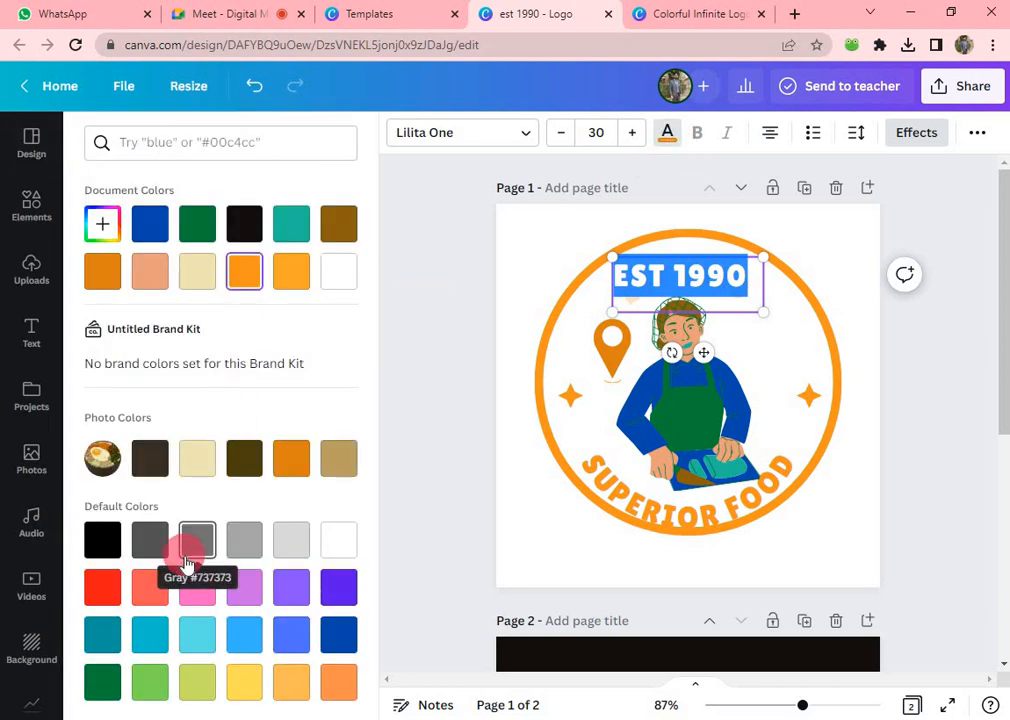
click(150, 684)
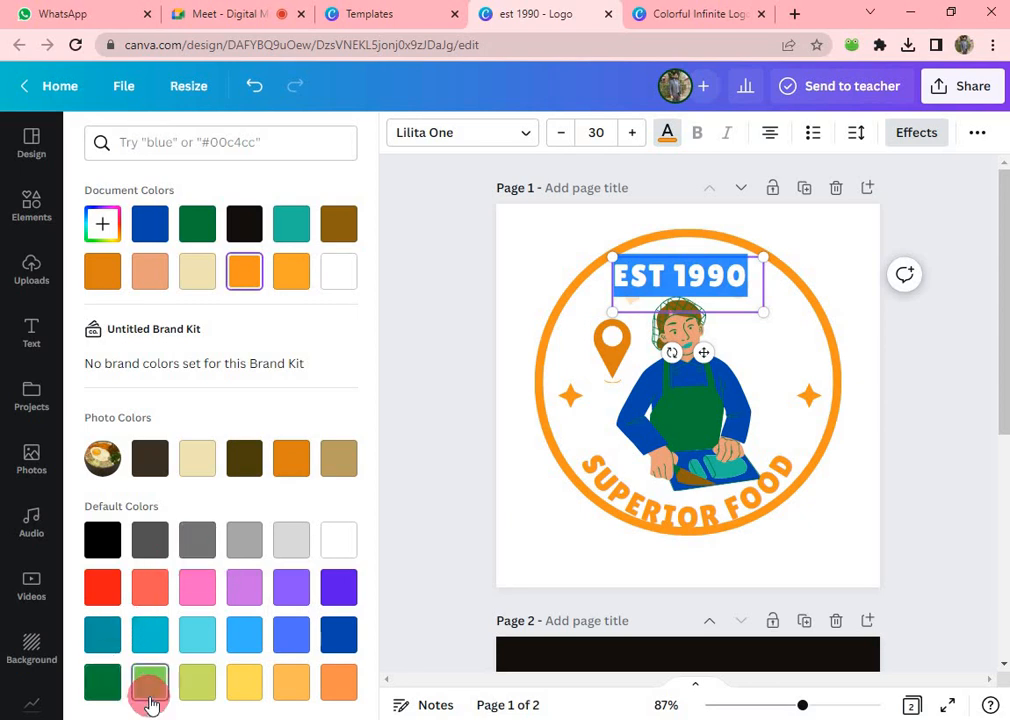
click(864, 513)
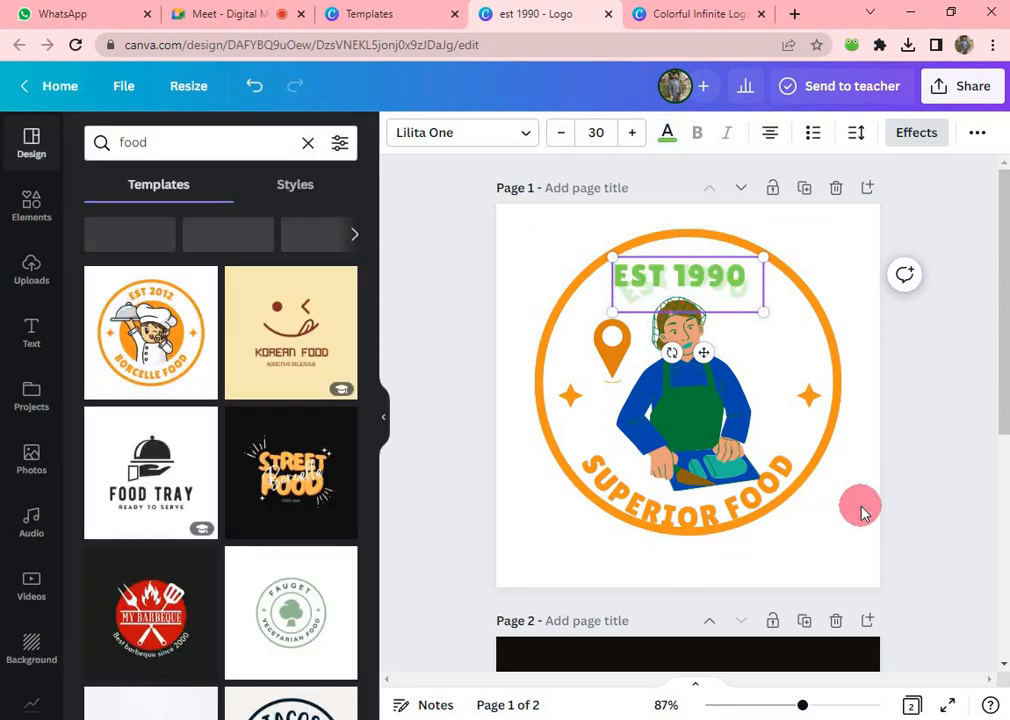
- Preview the logo with its green EST 1990 text in full screen and return to the editor
click(947, 705)
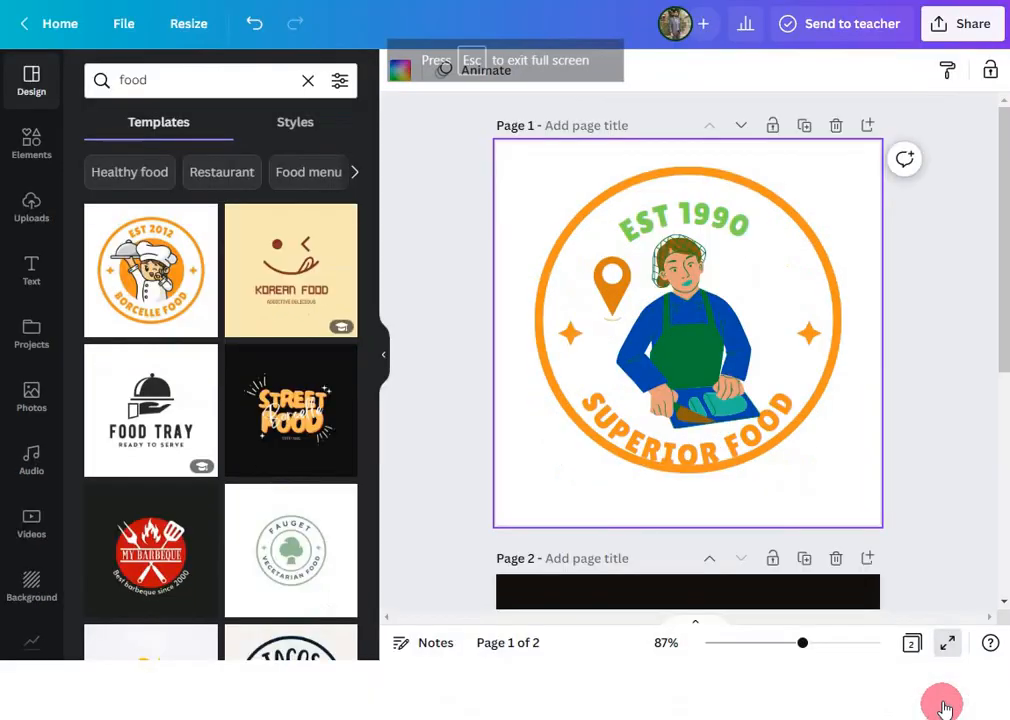
click(695, 428)
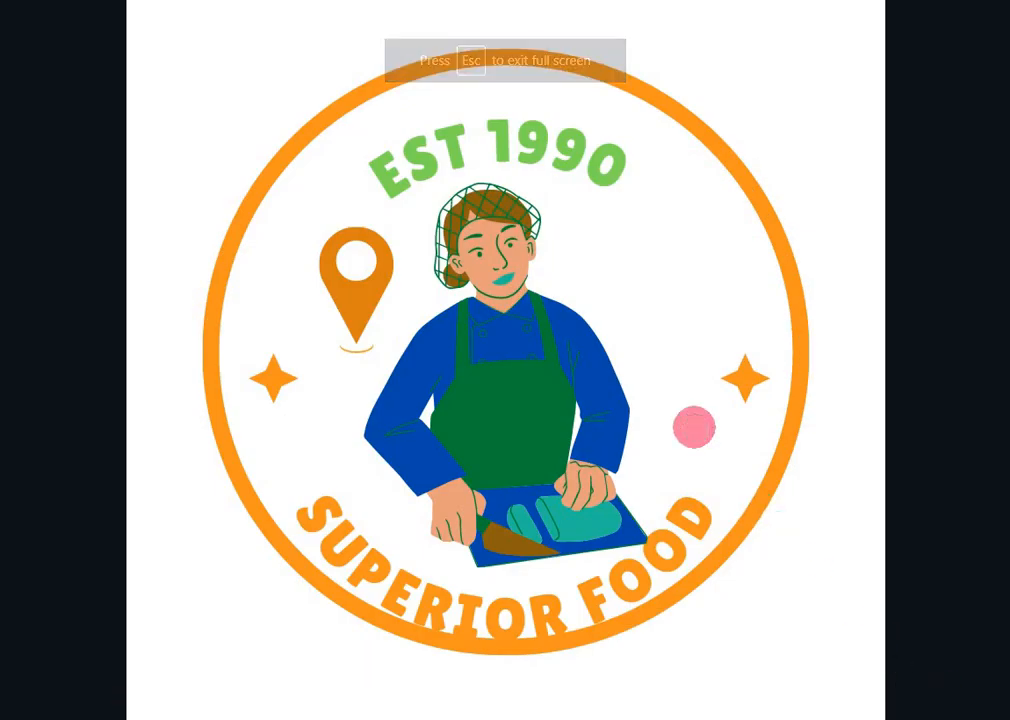
key(Escape)
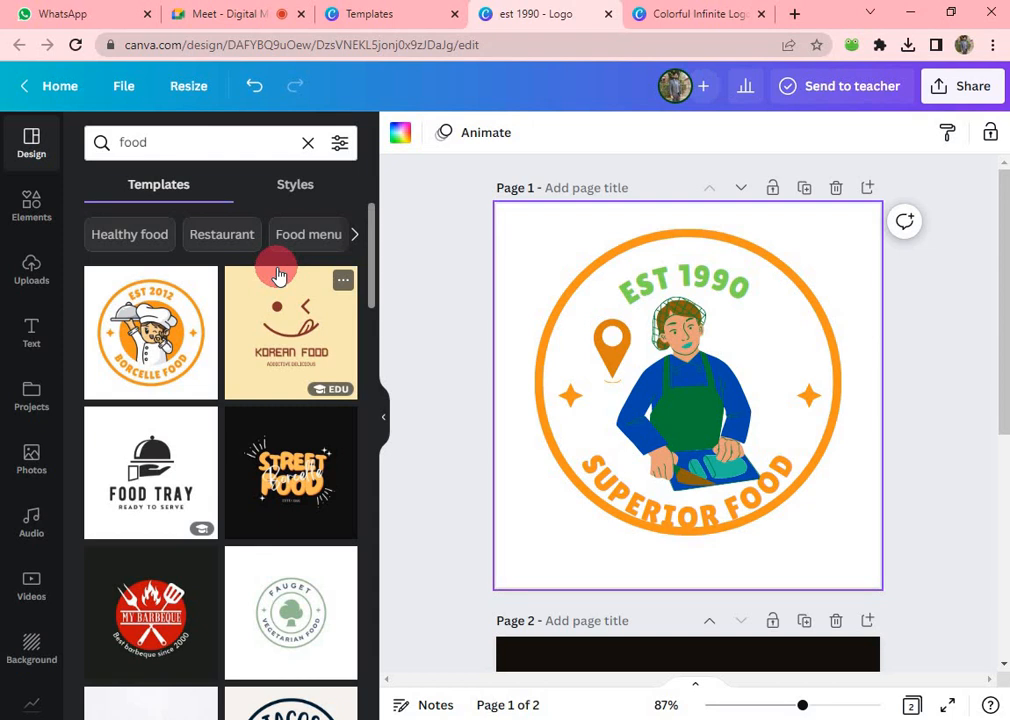
- Delete the dark Korean Food page so that only the logo page is kept
click(836, 621)
click(700, 402)
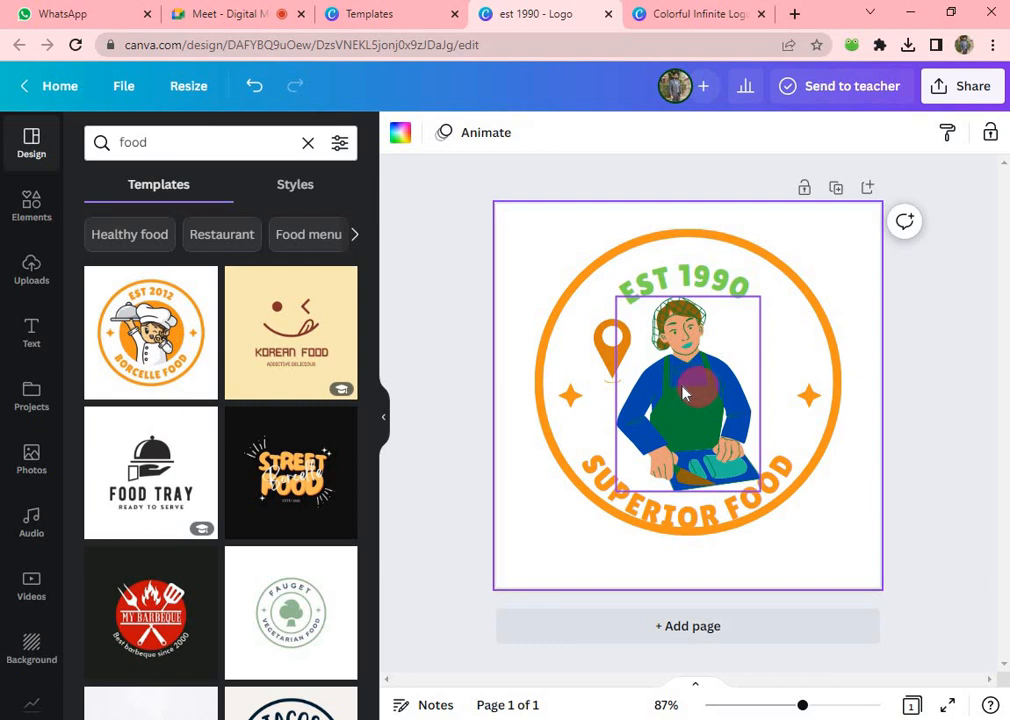
click(877, 279)
click(226, 14)
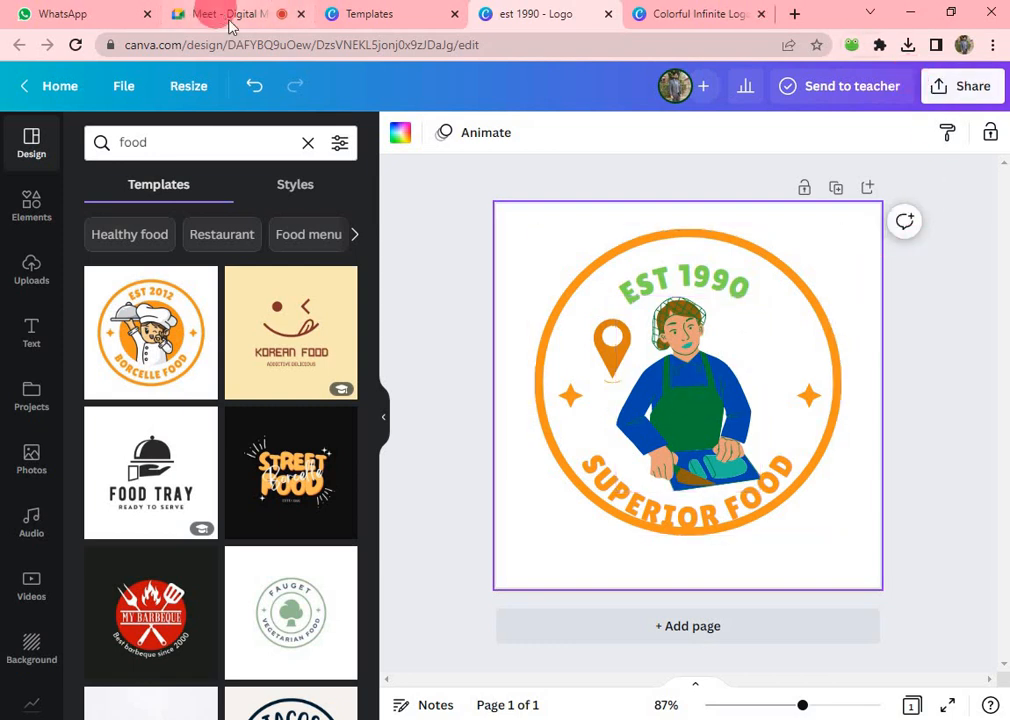
click(548, 13)
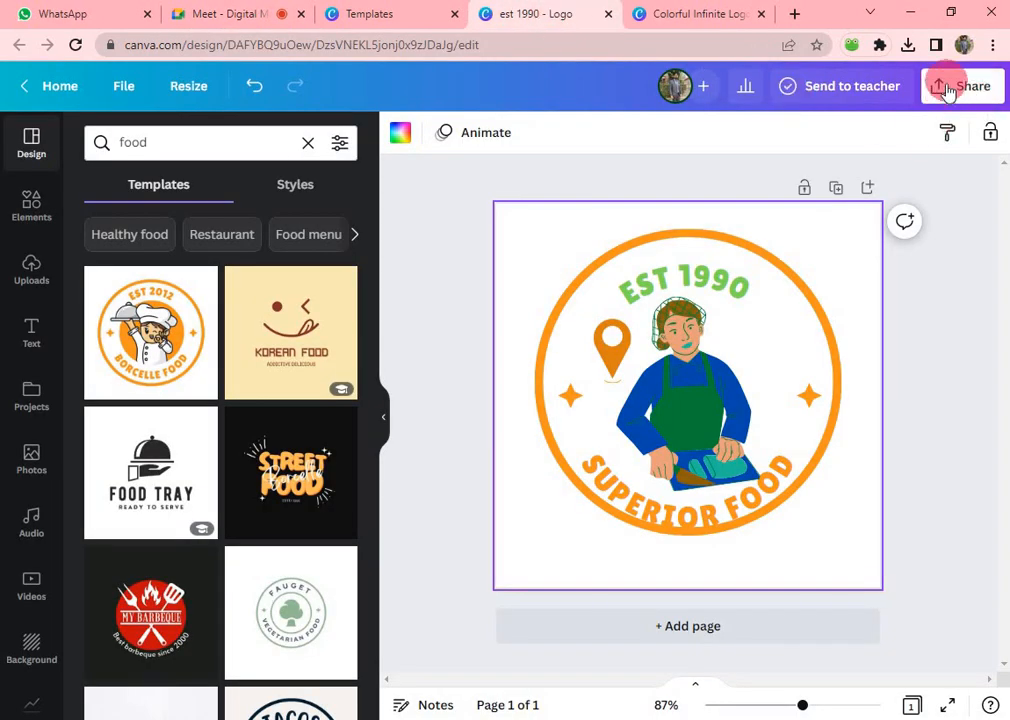
- Download the logo design as a PNG file at size 1
click(948, 88)
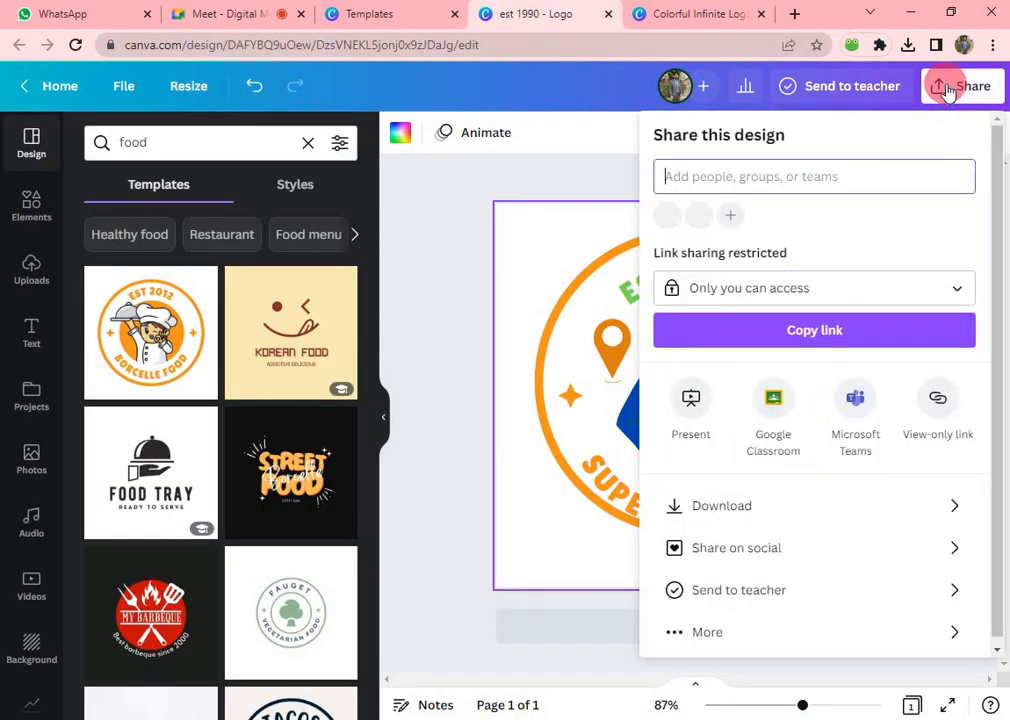
click(776, 502)
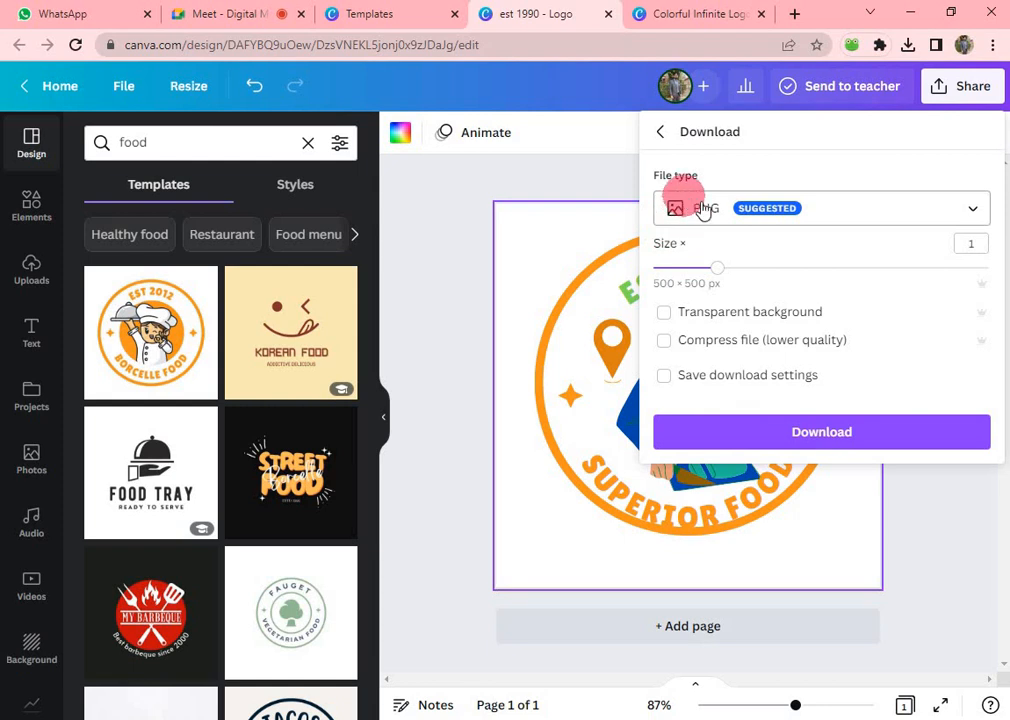
click(910, 218)
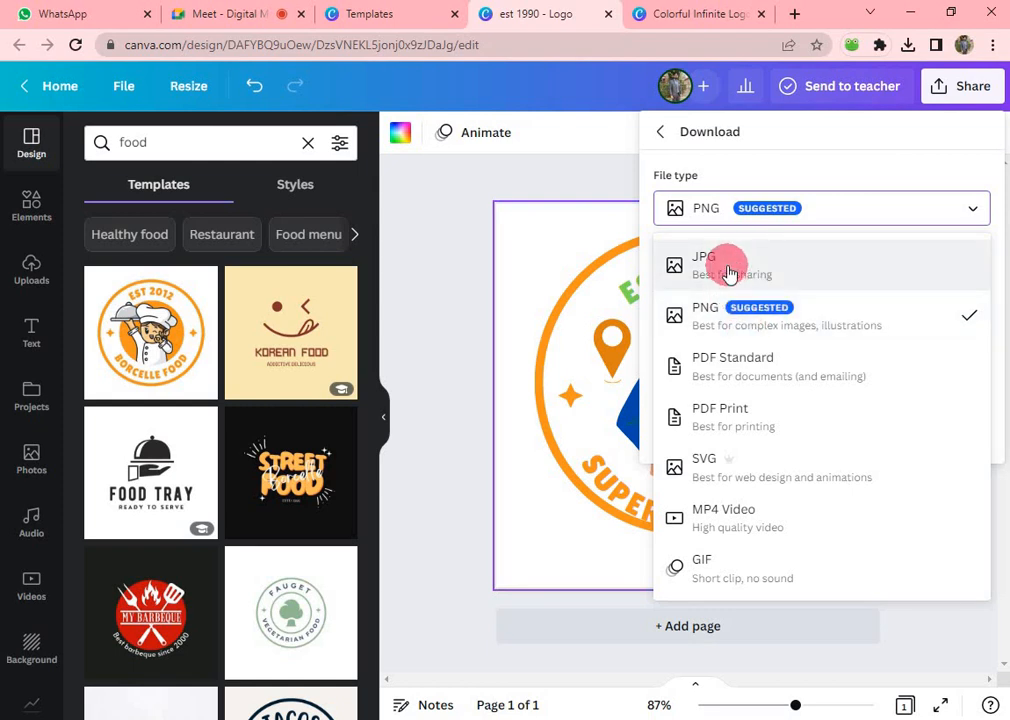
click(751, 326)
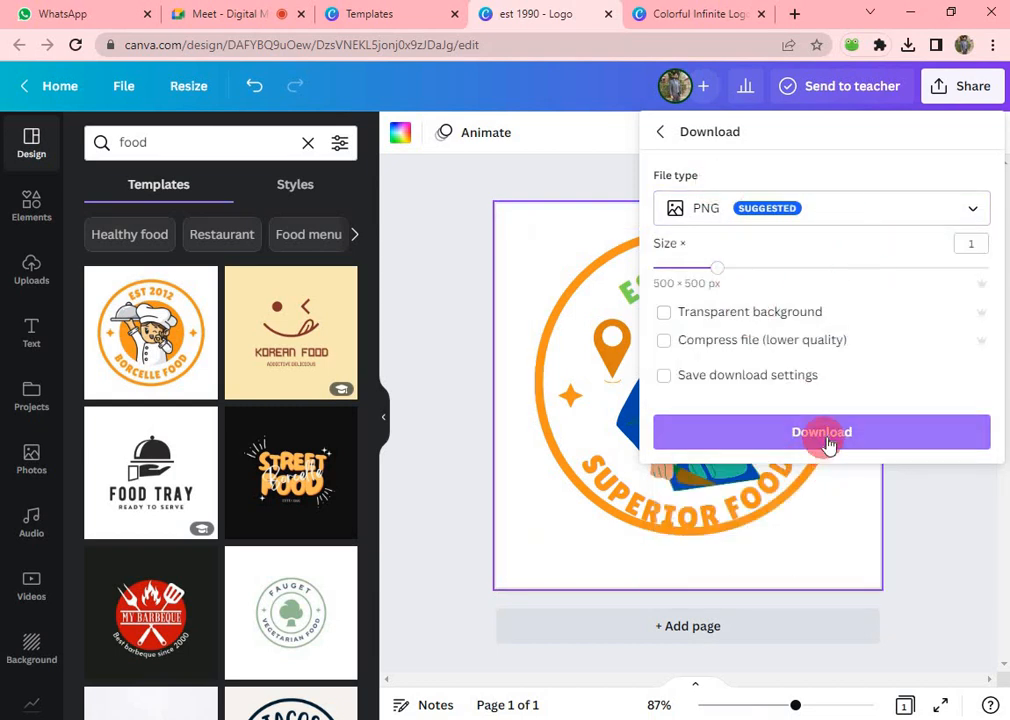
click(822, 432)
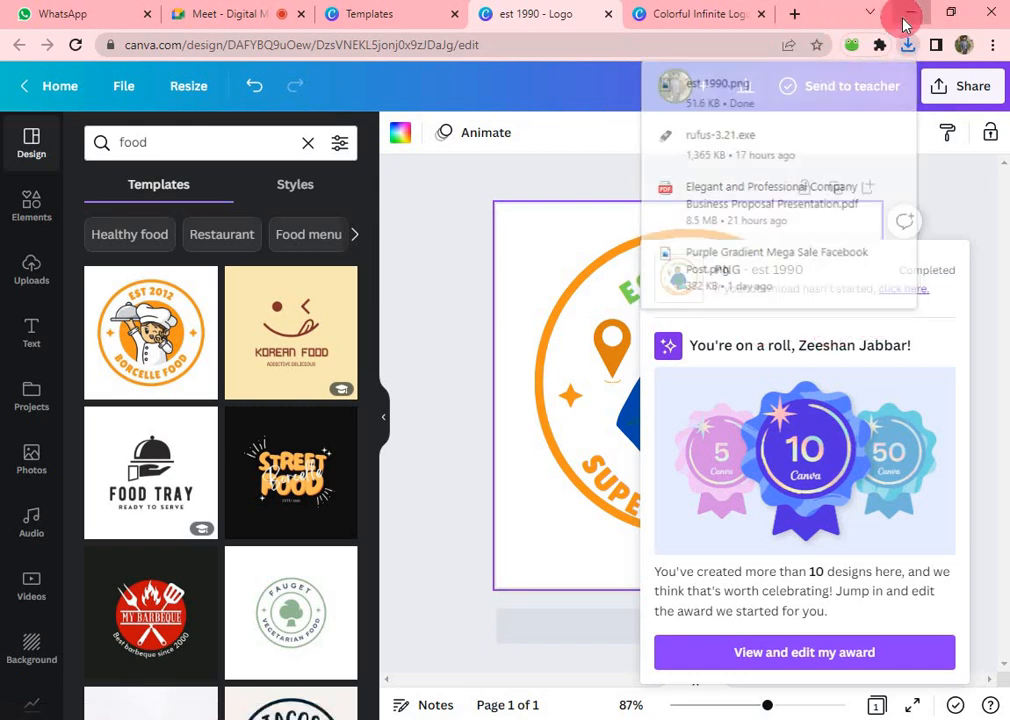
- View the downloaded est 1990 image from the Downloads folder, close it and the folder, and return to the logo design in Canva
click(906, 22)
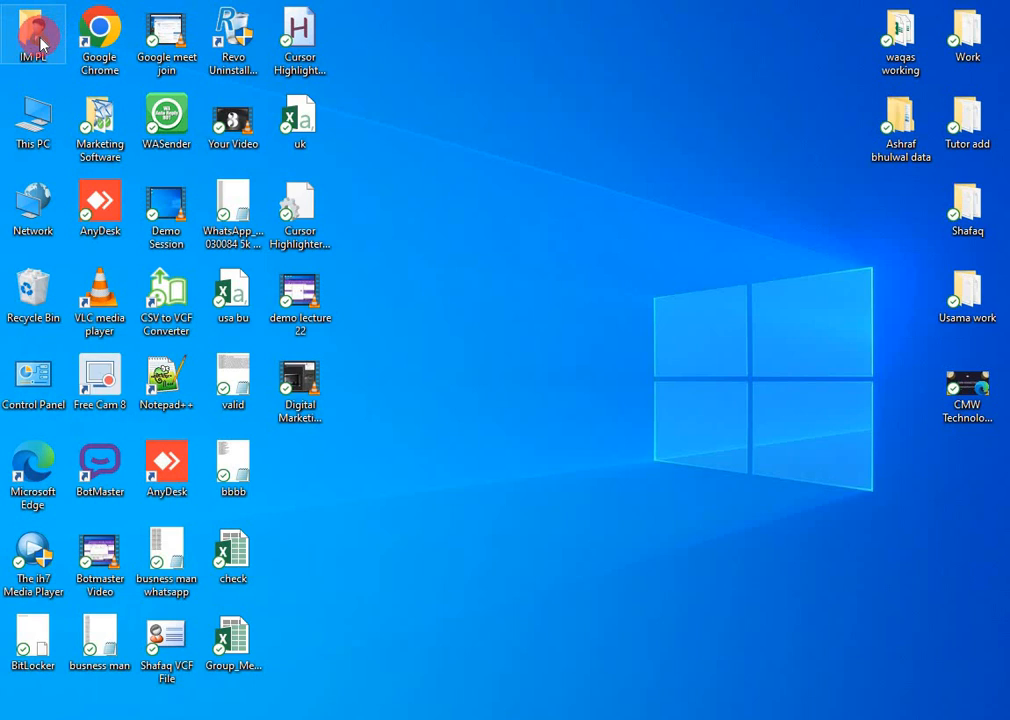
double_click(35, 35)
double_click(778, 305)
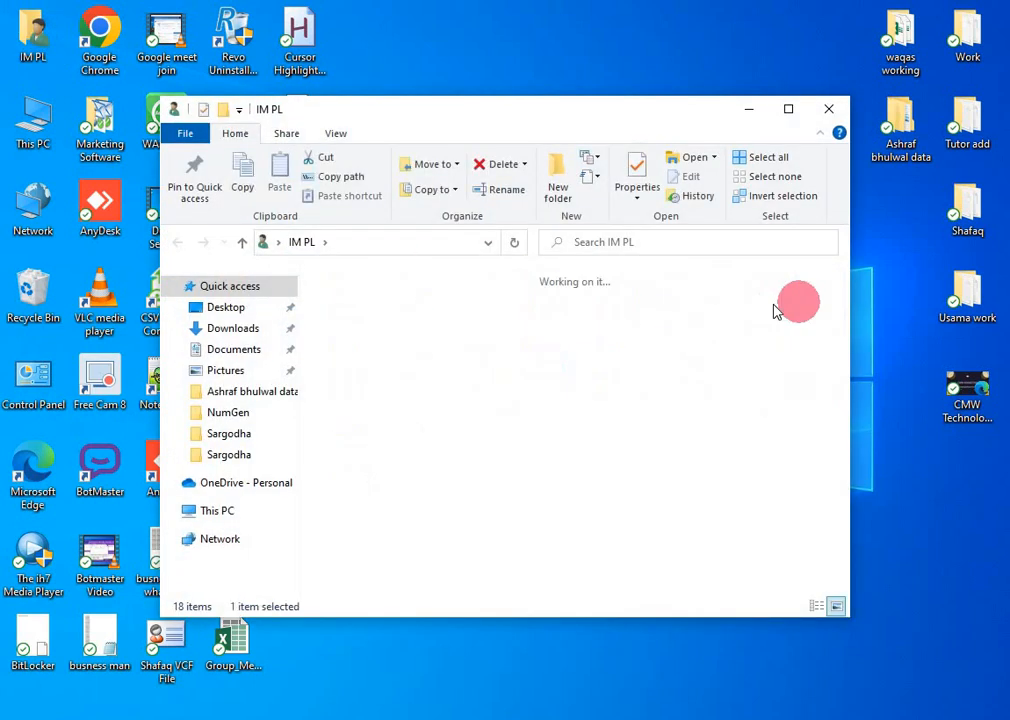
click(386, 470)
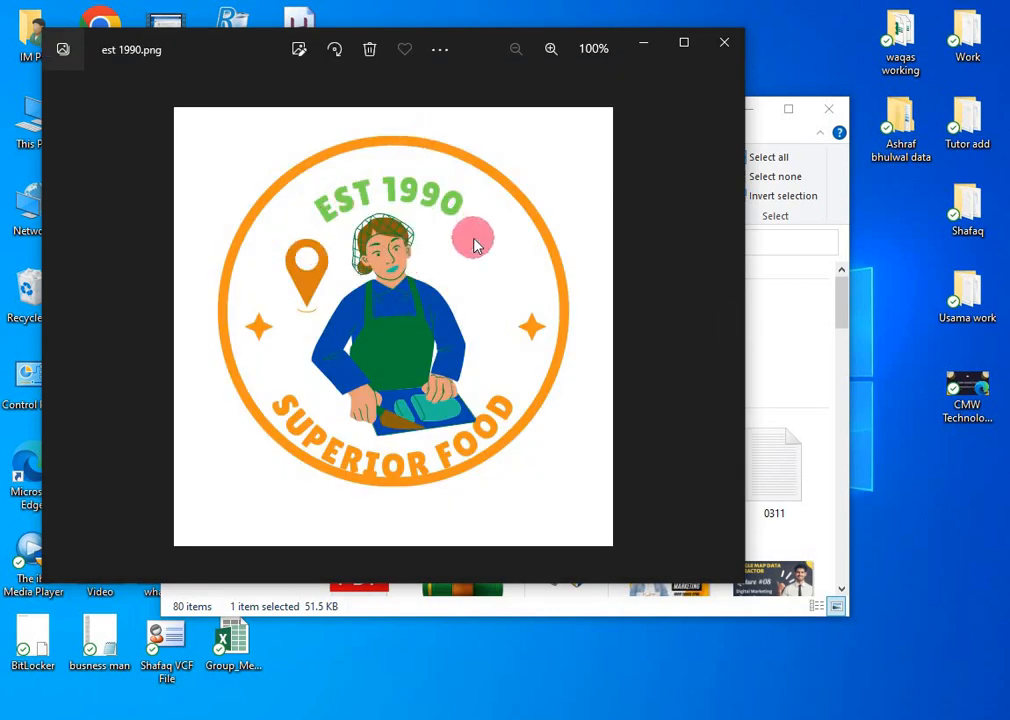
click(724, 47)
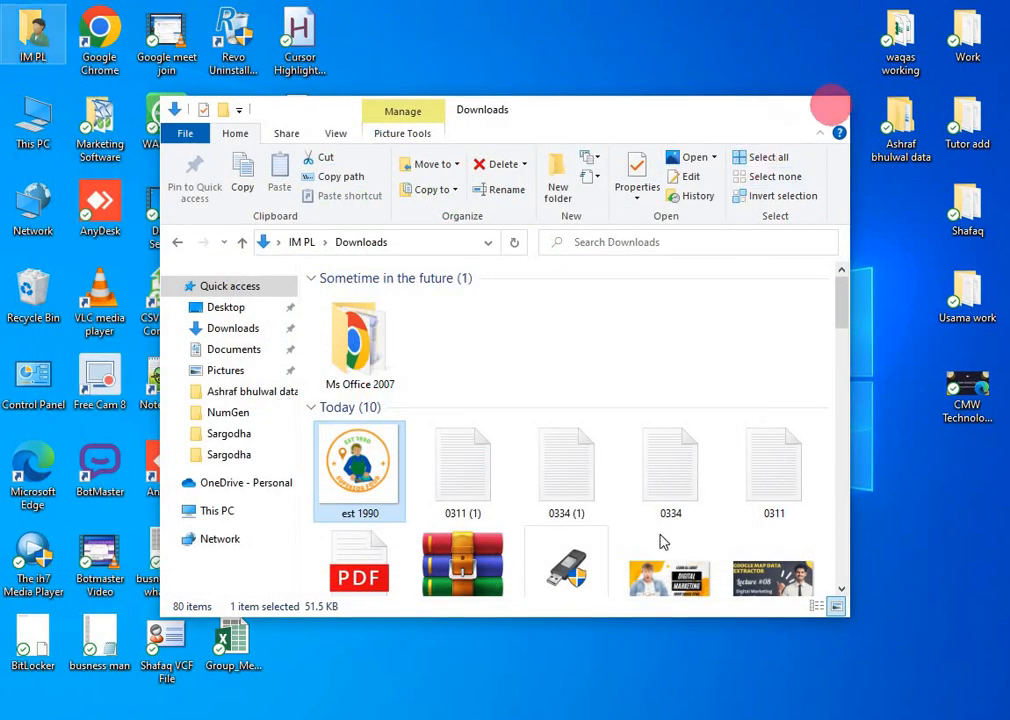
click(830, 104)
click(660, 718)
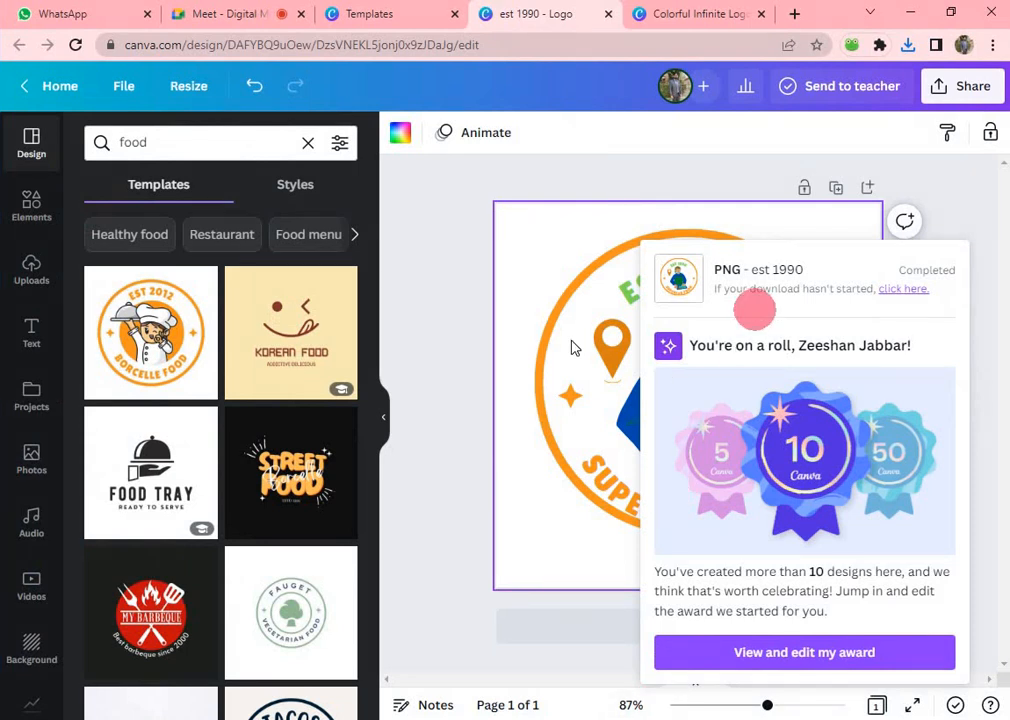
click(473, 259)
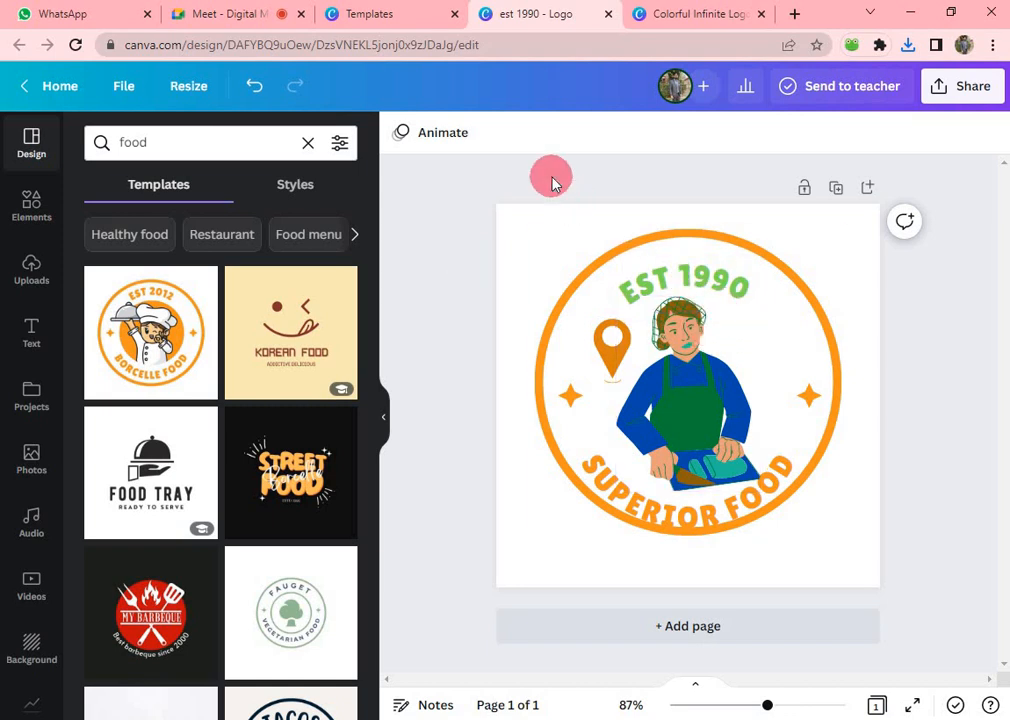
- Clear the cook logo's elements and apply the white page of the Simple Green Vegetarian Food Logo template
drag(561, 167, 745, 539)
key(Delete)
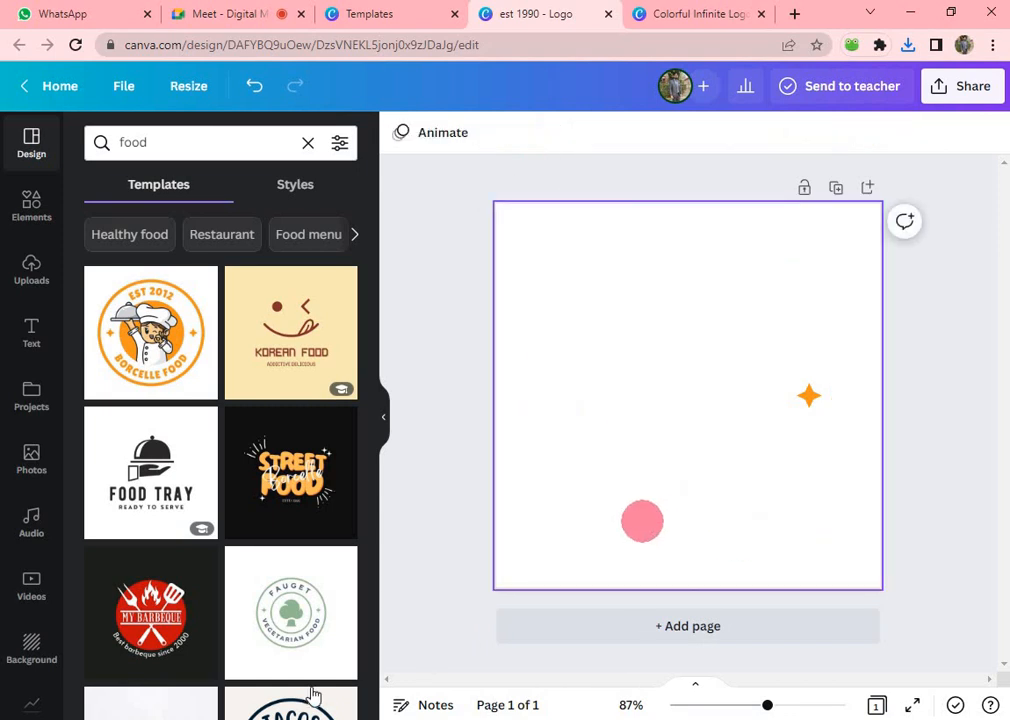
click(320, 620)
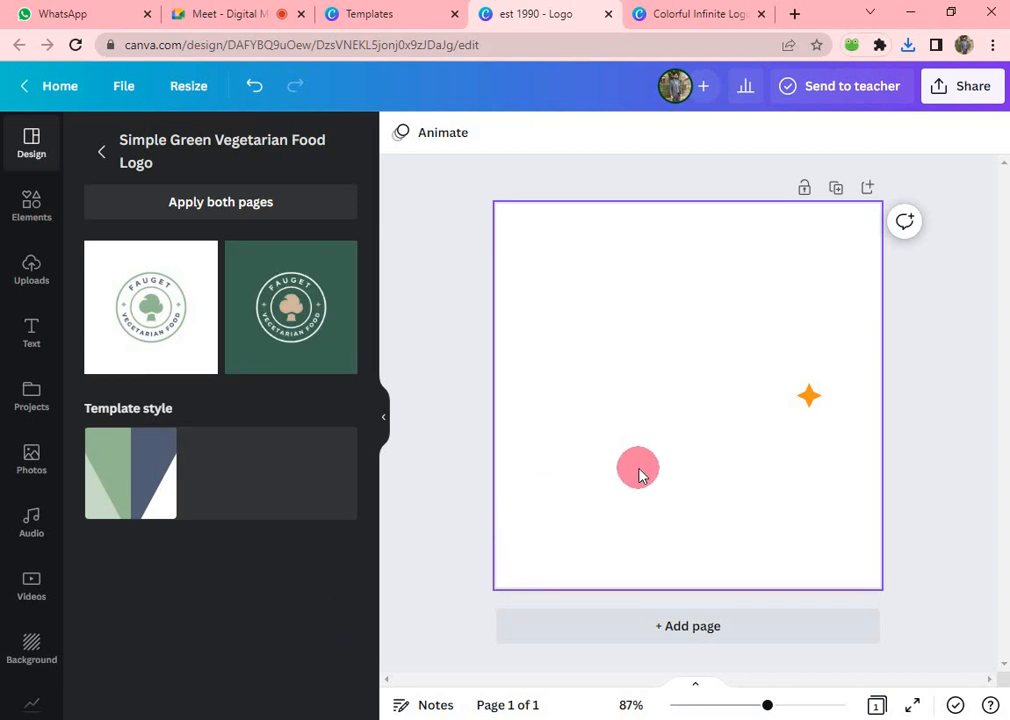
click(187, 304)
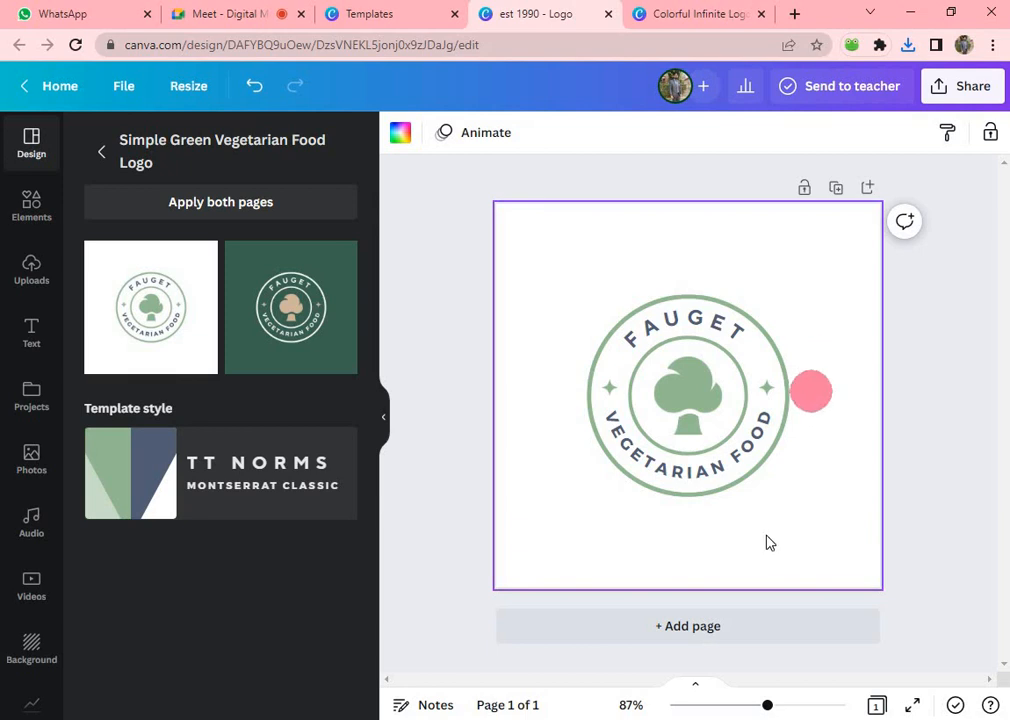
- Add a blank second page below the Fauget vegetarian food logo
click(722, 626)
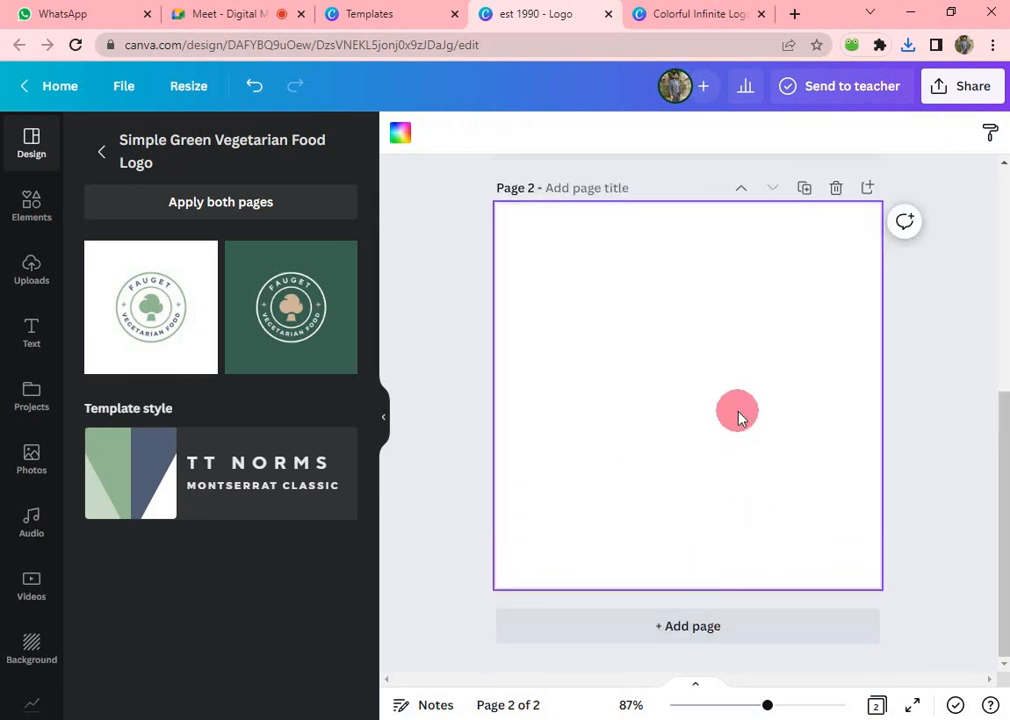
scroll(737, 415, up, 5)
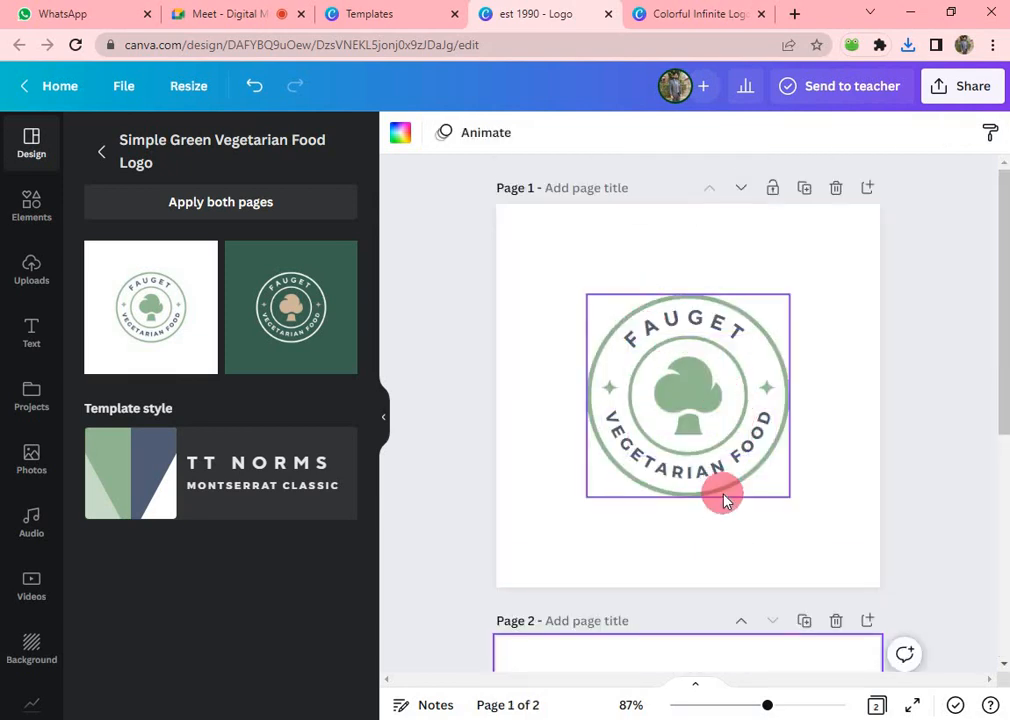
scroll(724, 500, down, 2)
scroll(714, 525, down, 1)
scroll(713, 522, up, 3)
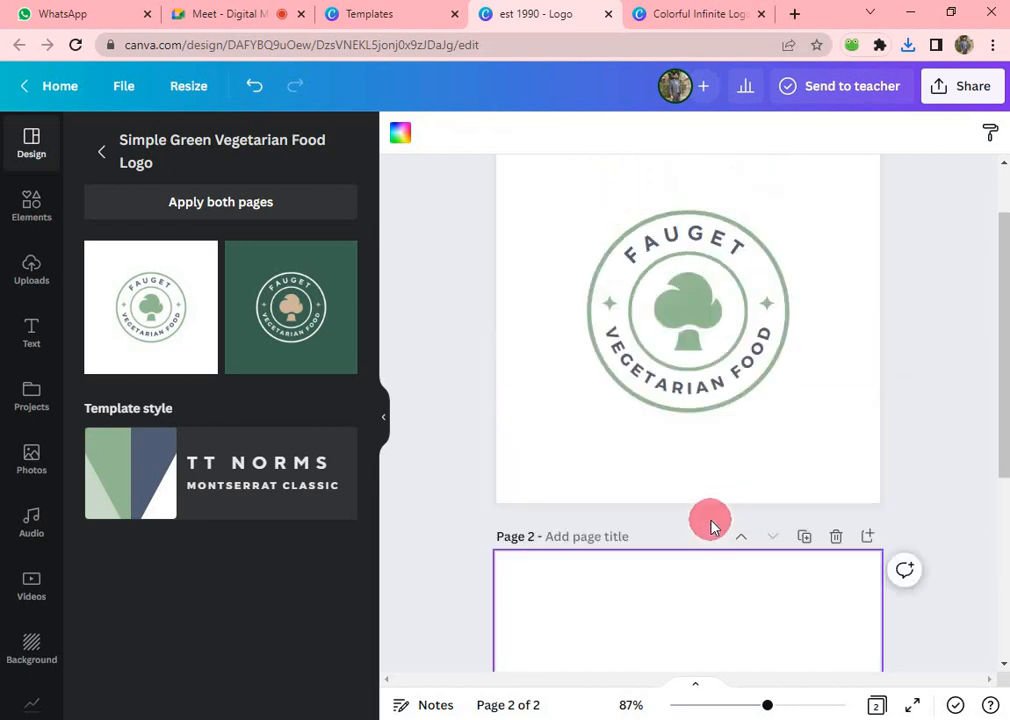
- Examine the Fauget logo's rings, curved text and central tree graphic as a reference for the blank page
click(674, 475)
click(620, 330)
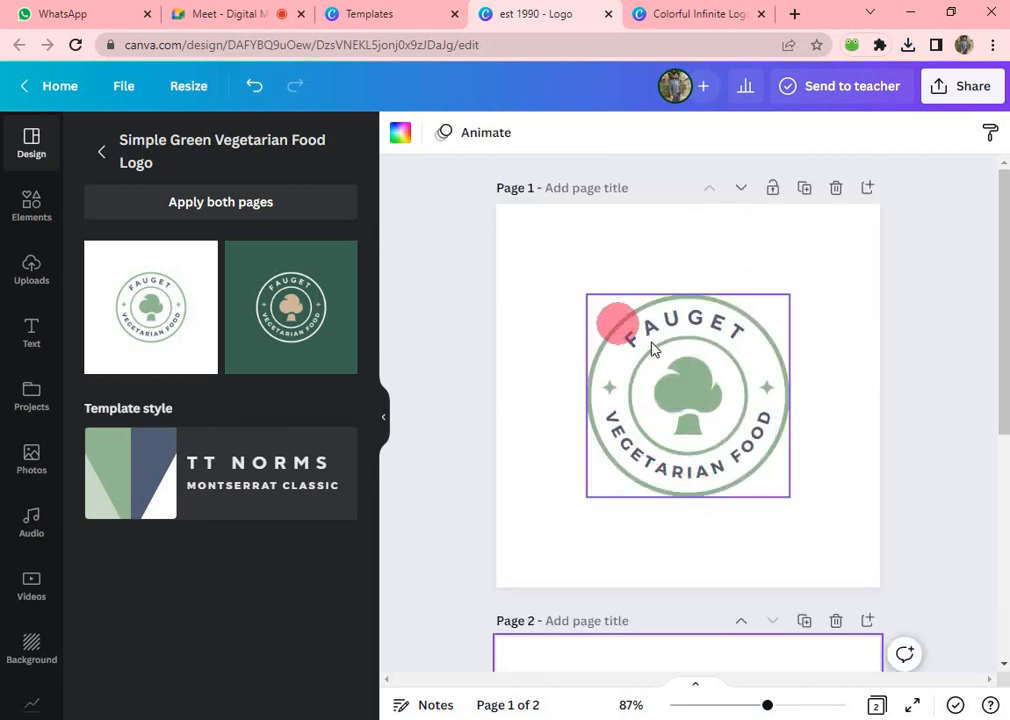
click(712, 362)
click(683, 384)
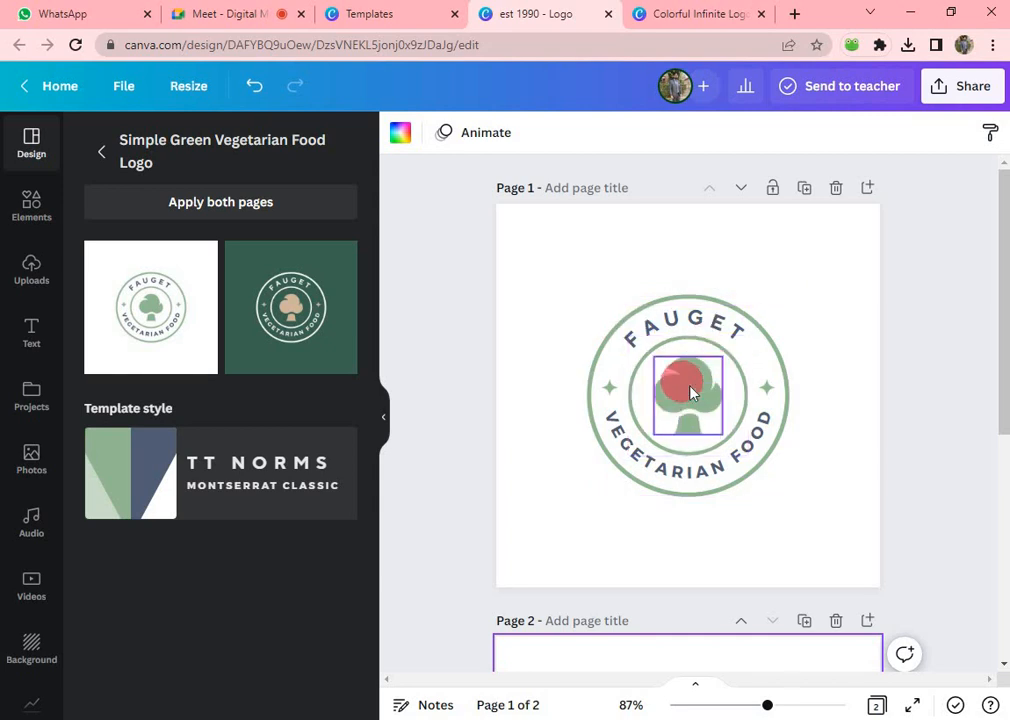
click(690, 392)
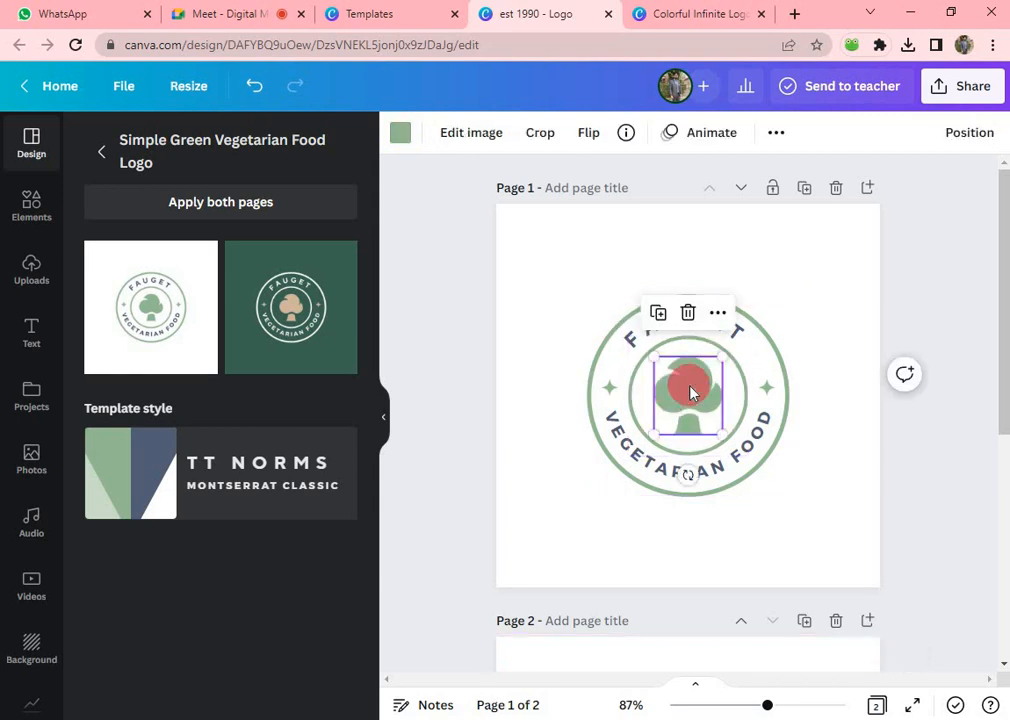
click(733, 327)
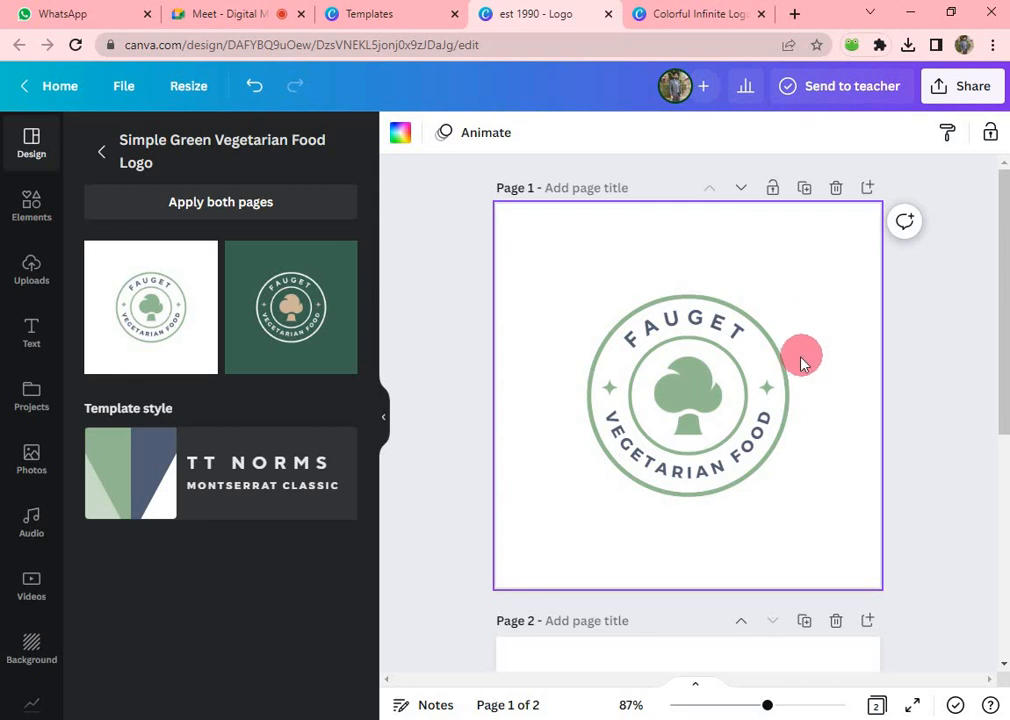
scroll(800, 358, down, 3)
scroll(799, 358, up, 3)
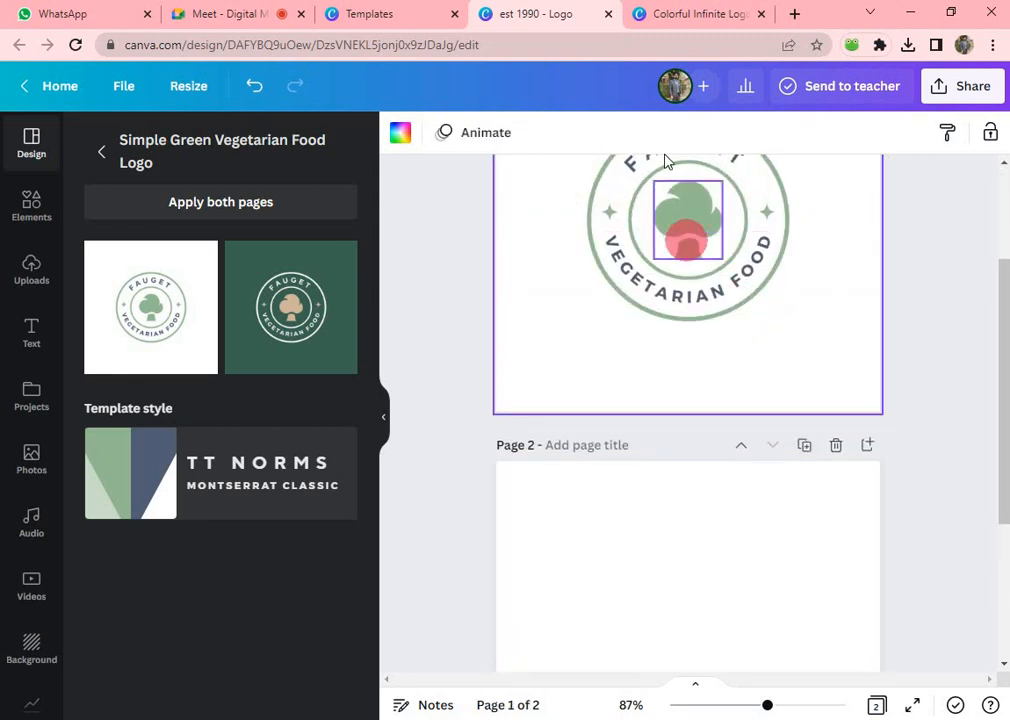
scroll(712, 289, down, 3)
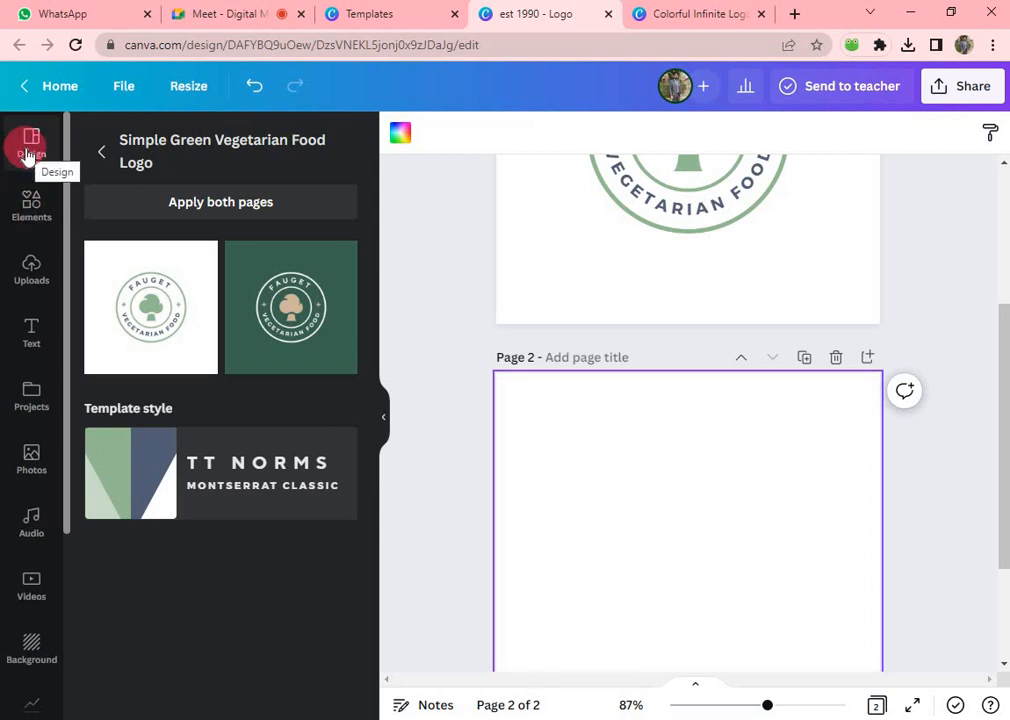
- Browse the full Lines & Shapes collection in the elements library and add a circle to page 2
click(33, 210)
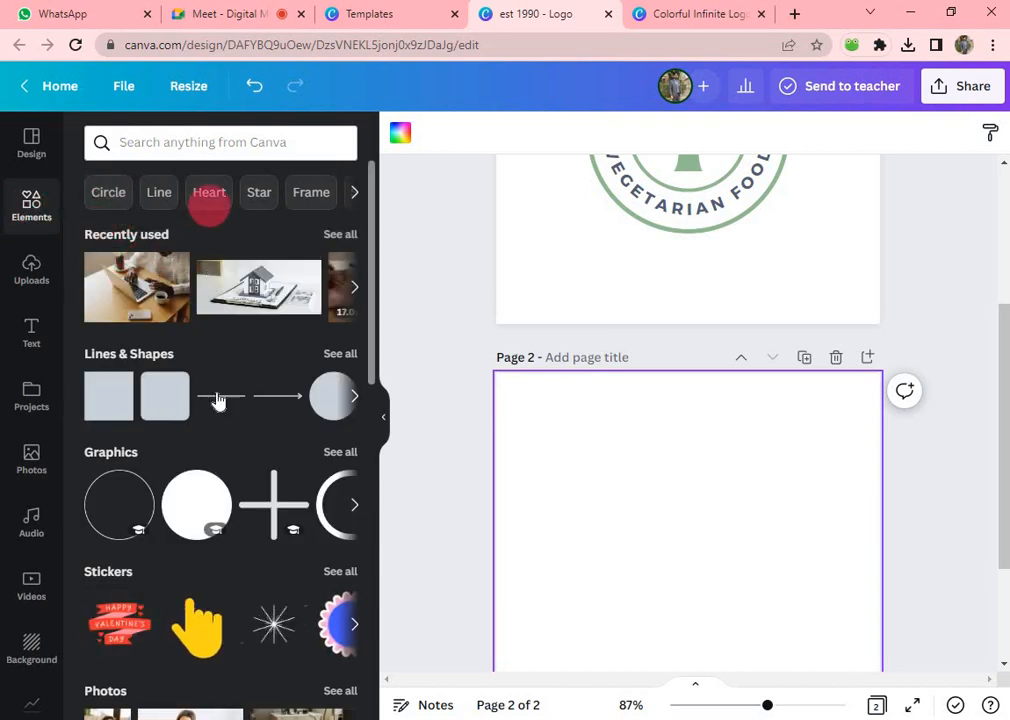
scroll(218, 400, down, 2)
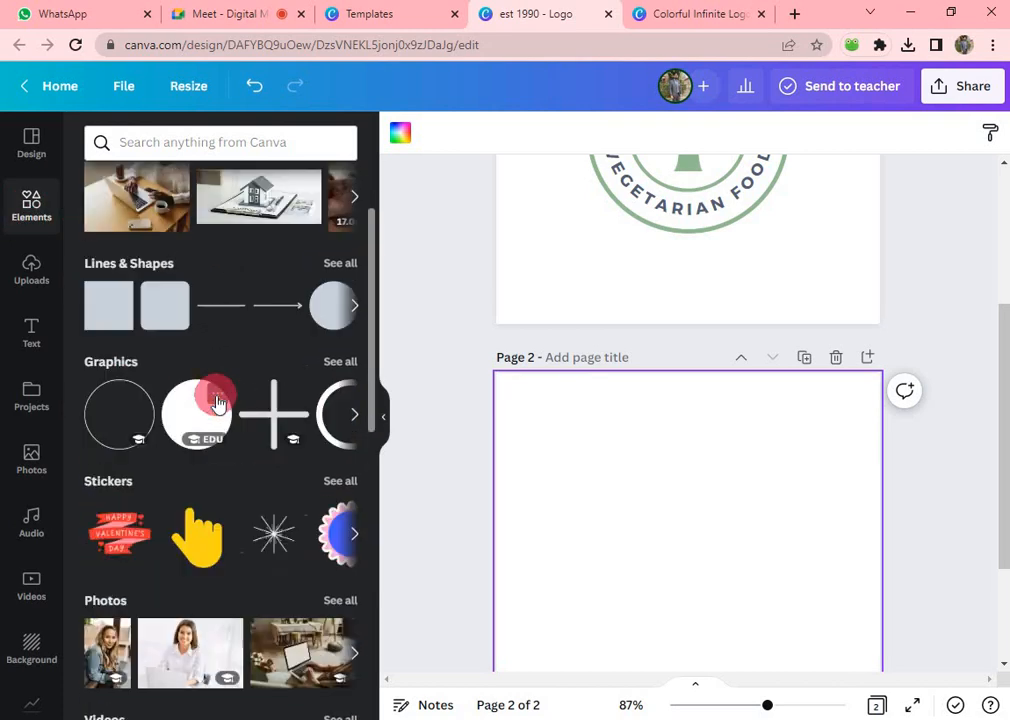
scroll(218, 400, up, 2)
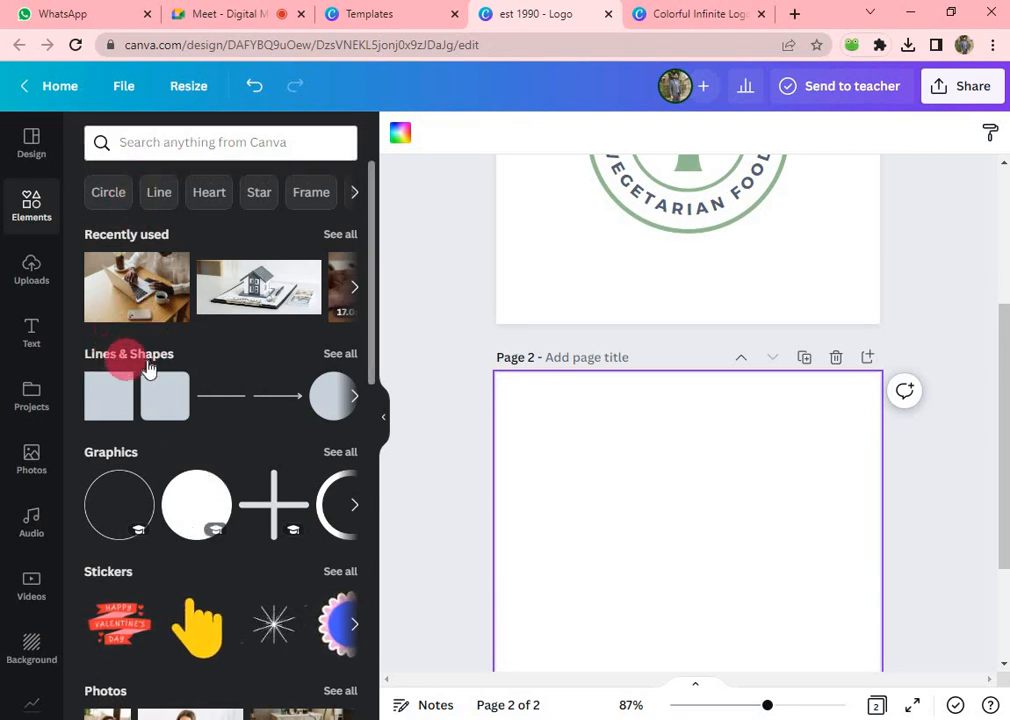
click(345, 356)
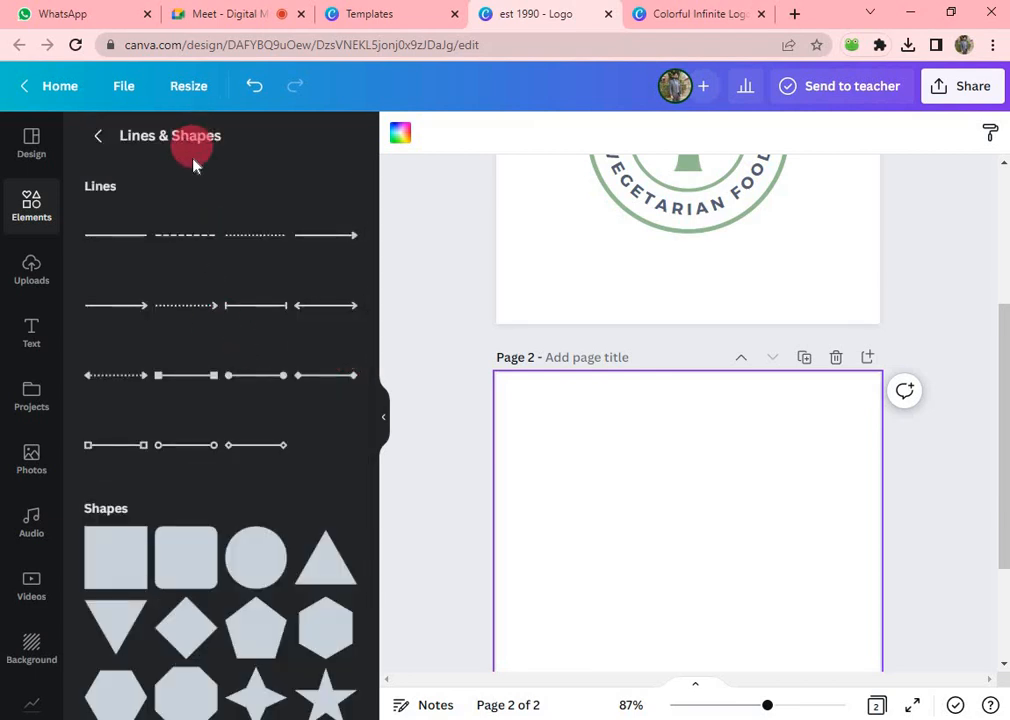
scroll(185, 500, down, 6)
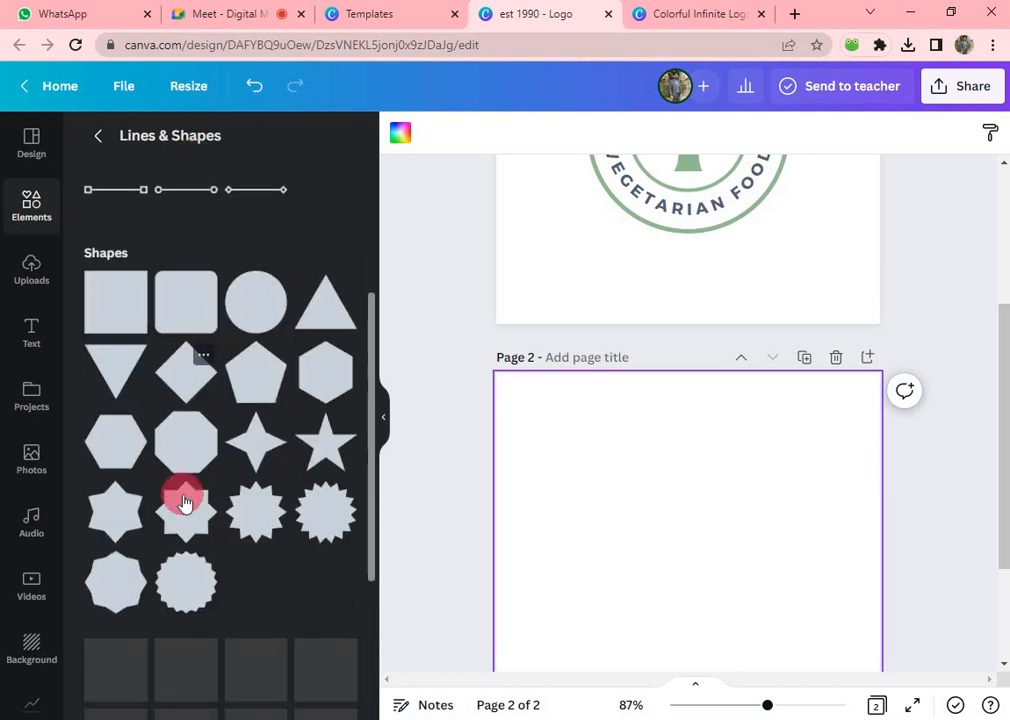
scroll(183, 500, up, 7)
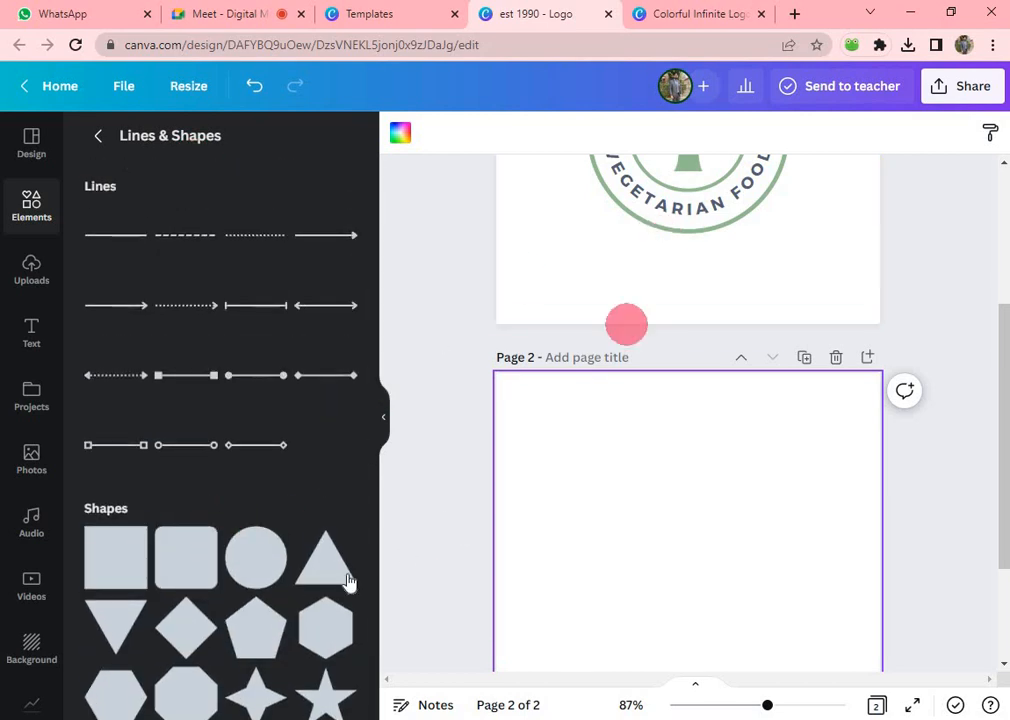
click(272, 569)
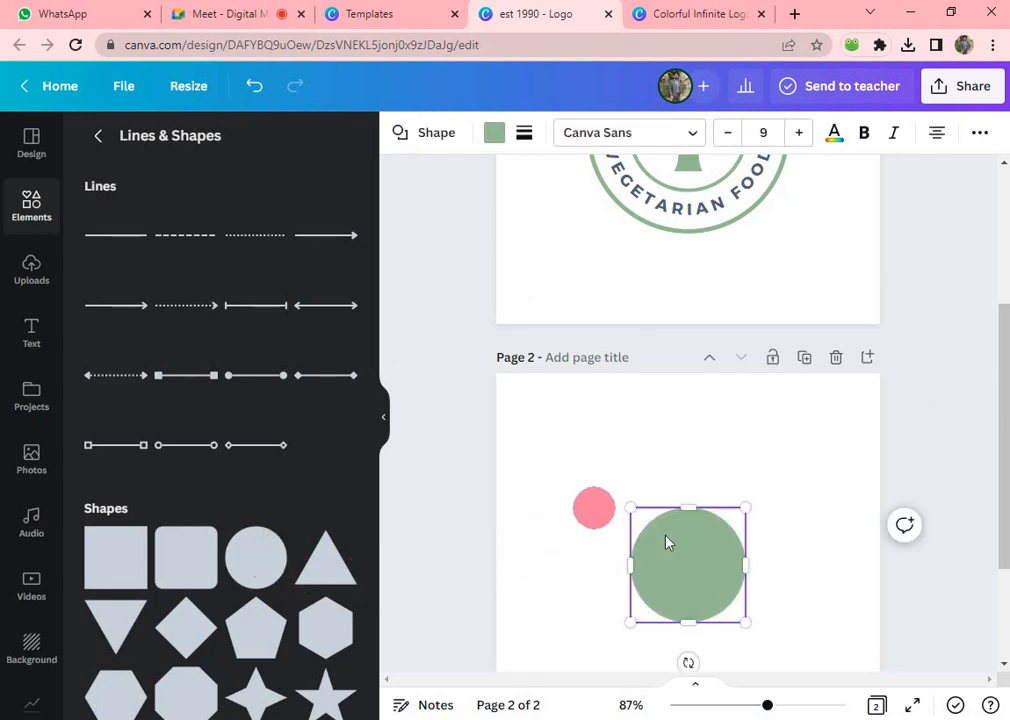
- Enlarge the green circle to about two thirds of the page width and centre it horizontally on page 2
drag(749, 509, 845, 457)
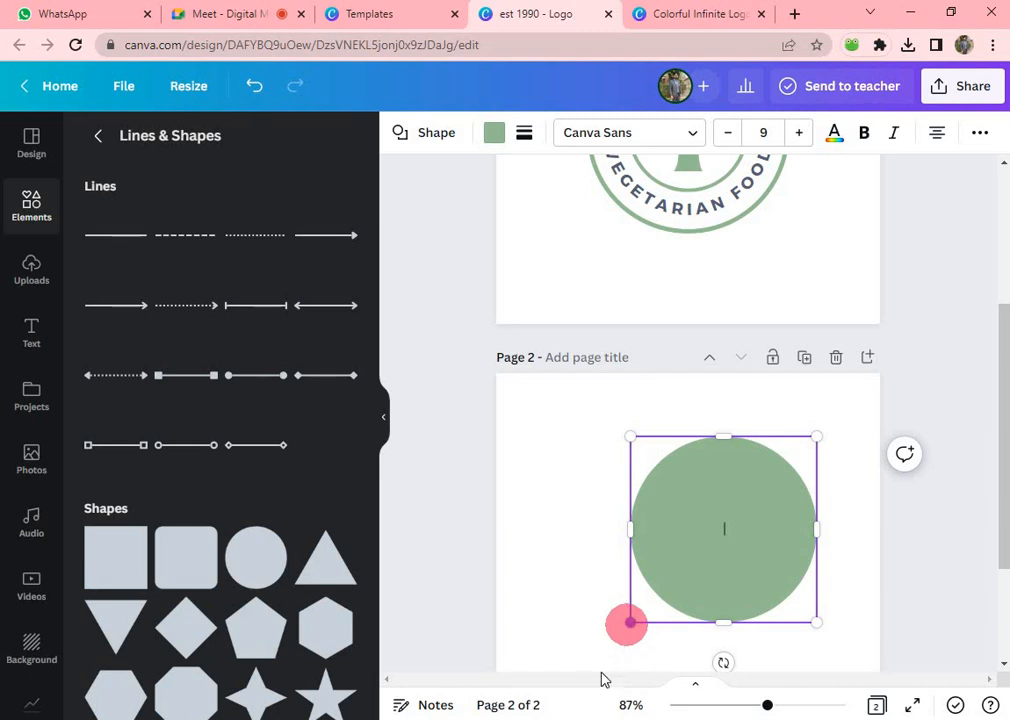
drag(630, 622, 573, 683)
scroll(680, 591, down, 2)
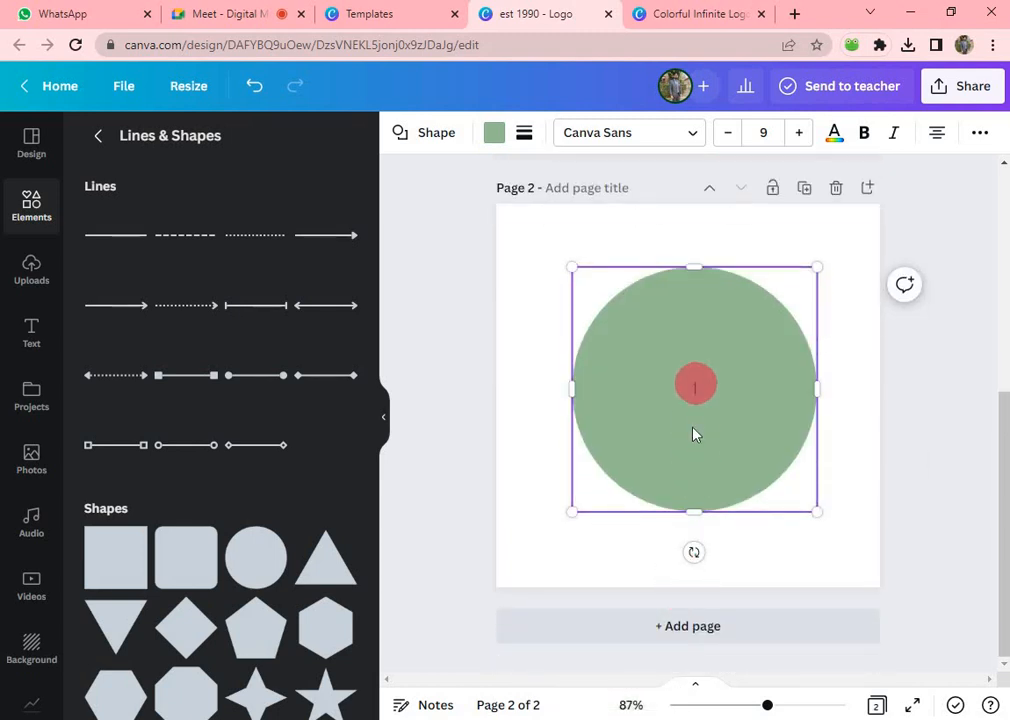
mouse_move(737, 419)
mouse_down()
mouse_move(737, 453)
mouse_move(718, 438)
mouse_move(728, 428)
mouse_up()
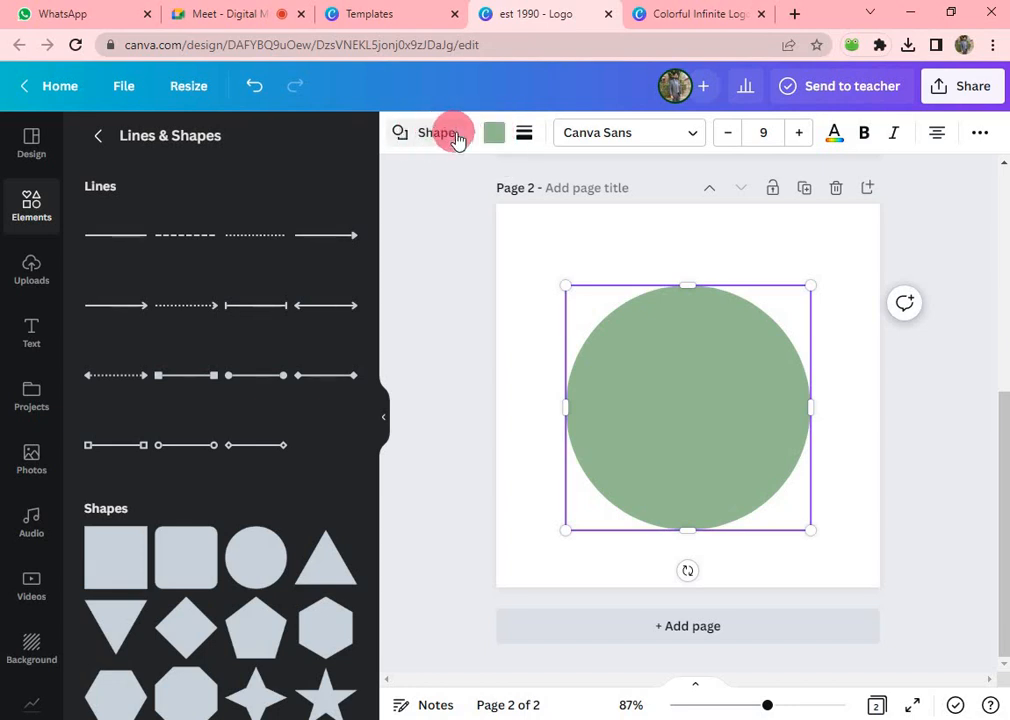
- Try violet, white and light purple as fill colours for the circle on page 2
click(492, 136)
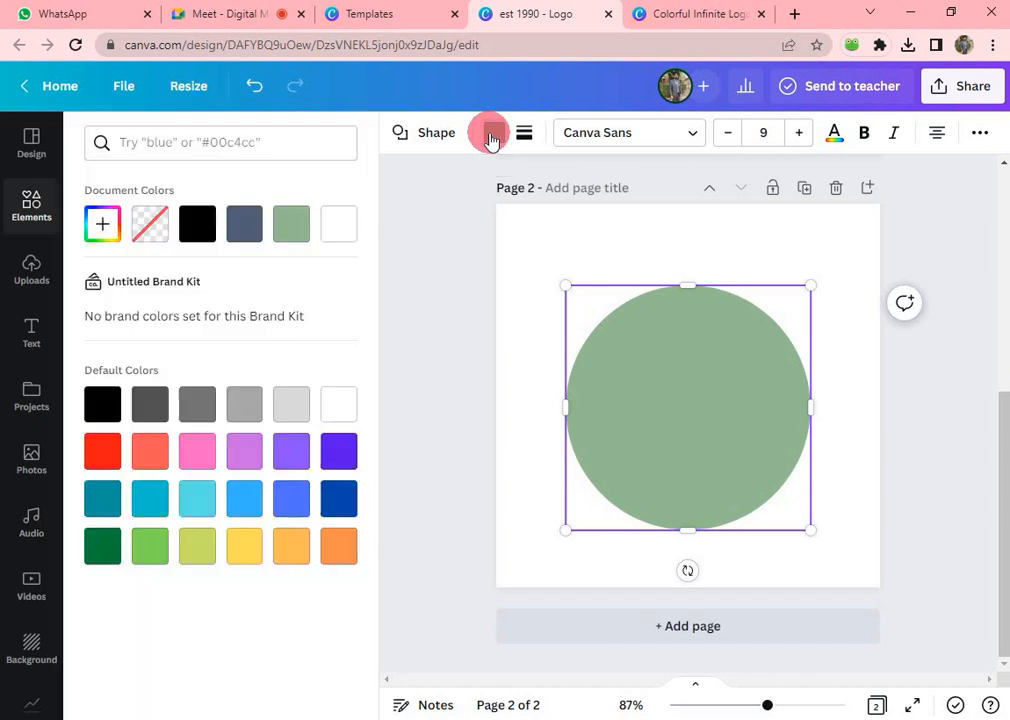
click(247, 499)
click(293, 458)
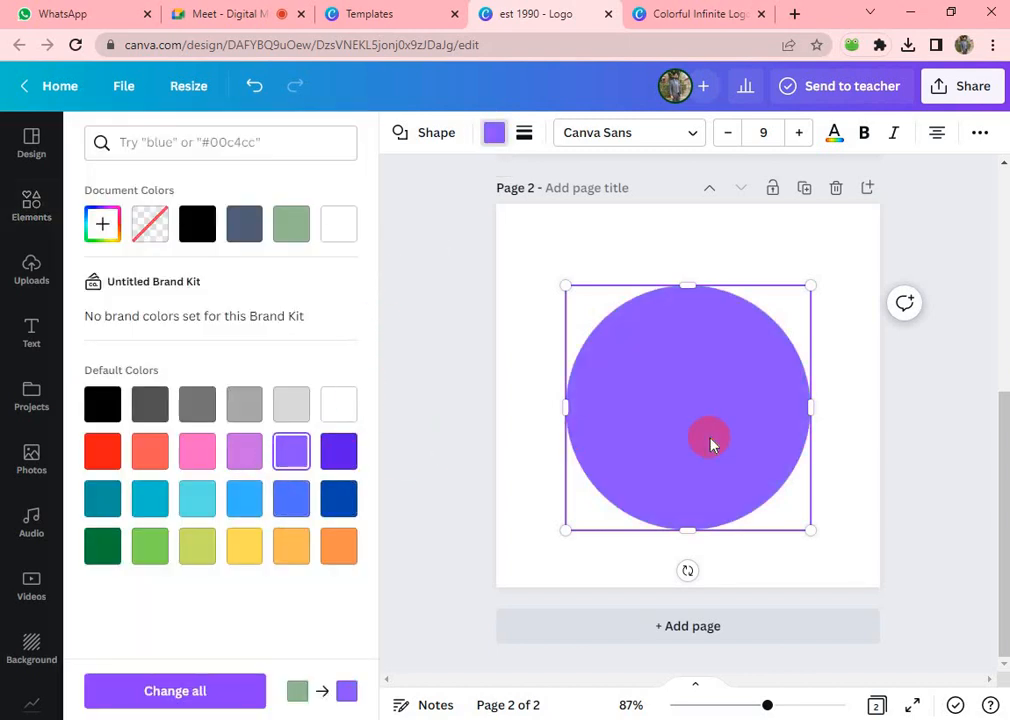
scroll(711, 444, up, 1)
scroll(711, 444, up, 3)
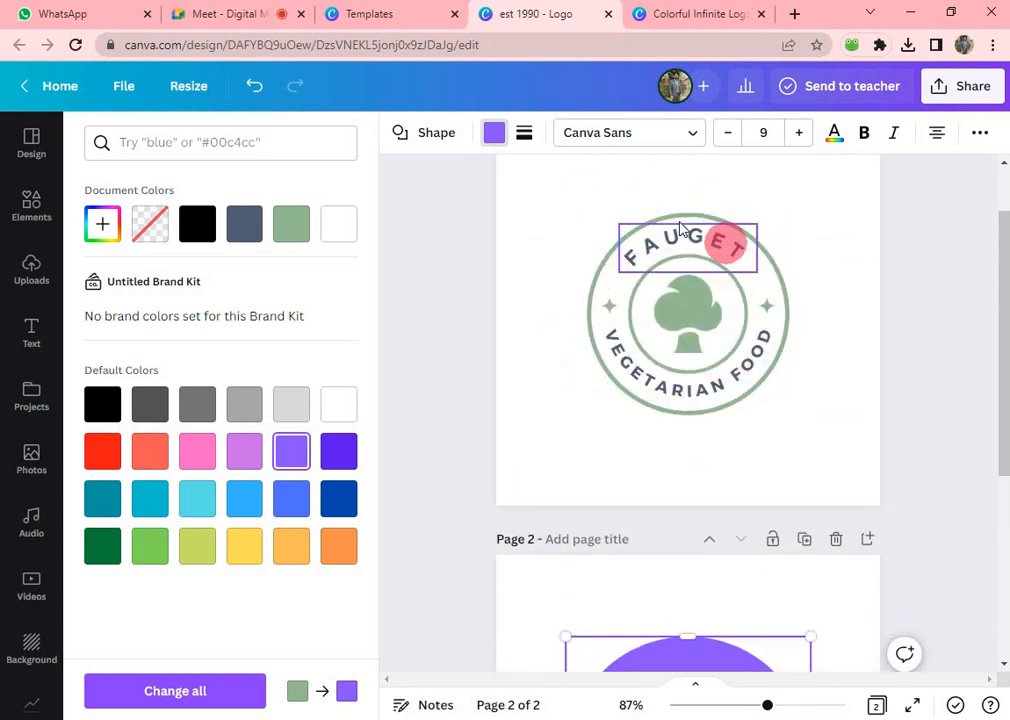
scroll(627, 267, down, 3)
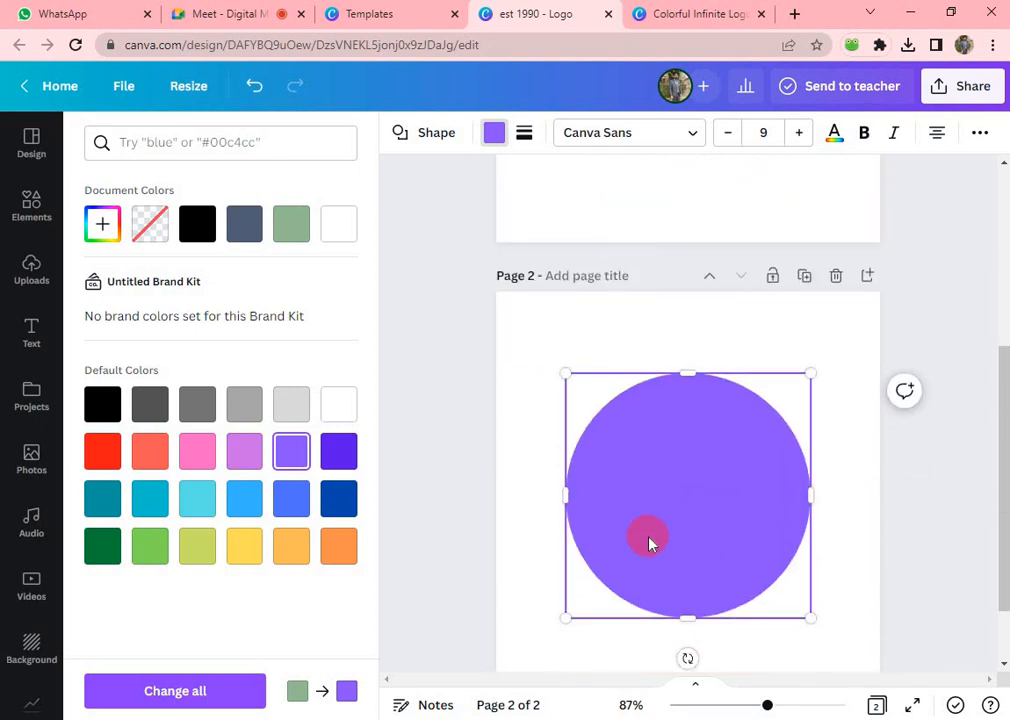
click(340, 408)
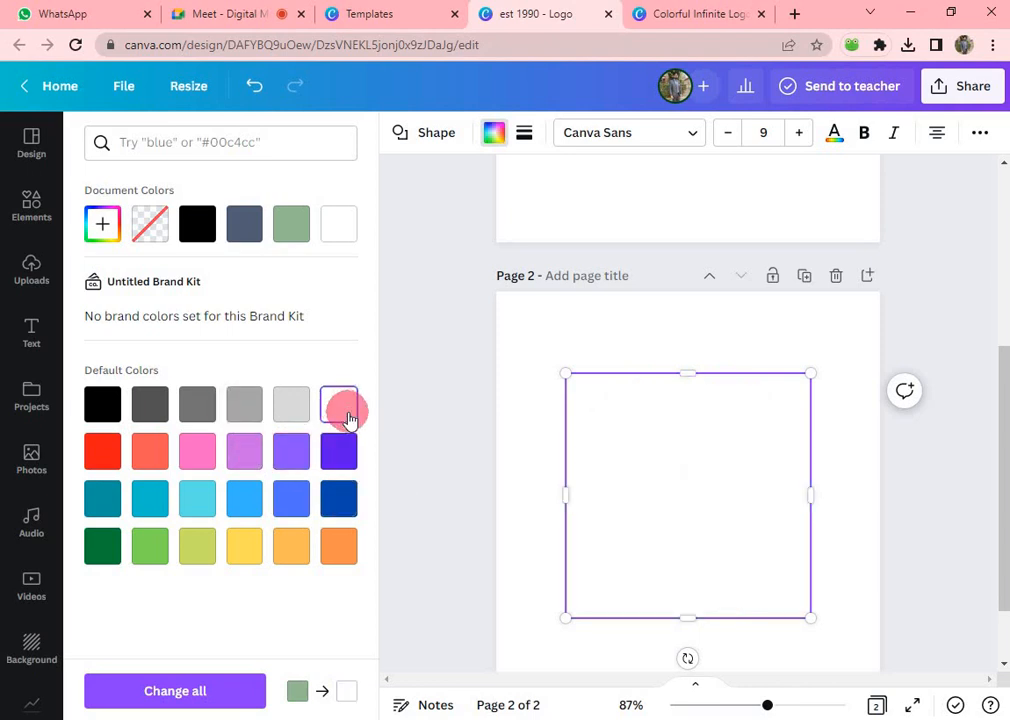
click(244, 453)
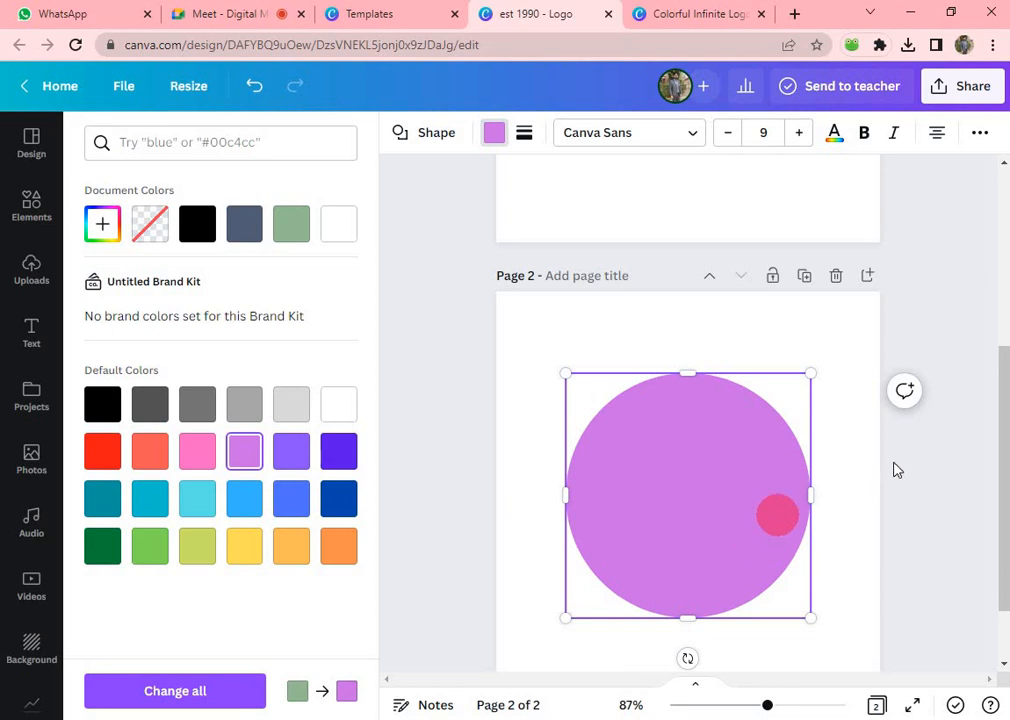
drag(897, 470, 686, 536)
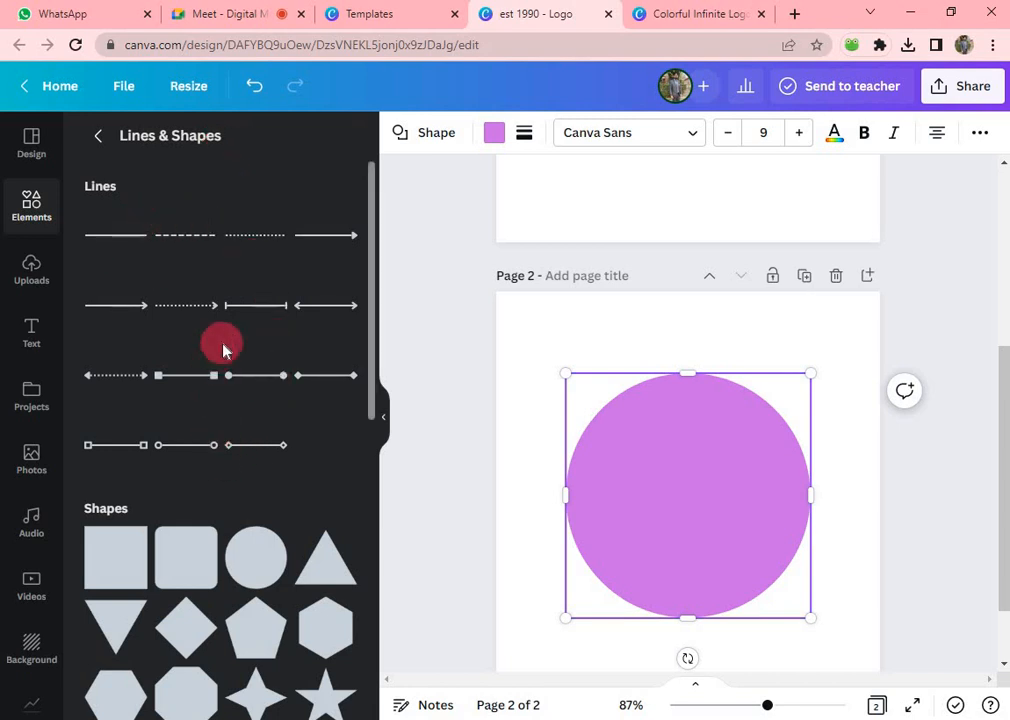
- Try dashed, dotted and solid borders on the circle with weights up to 16, and remove the border again
scroll(222, 350, down, 3)
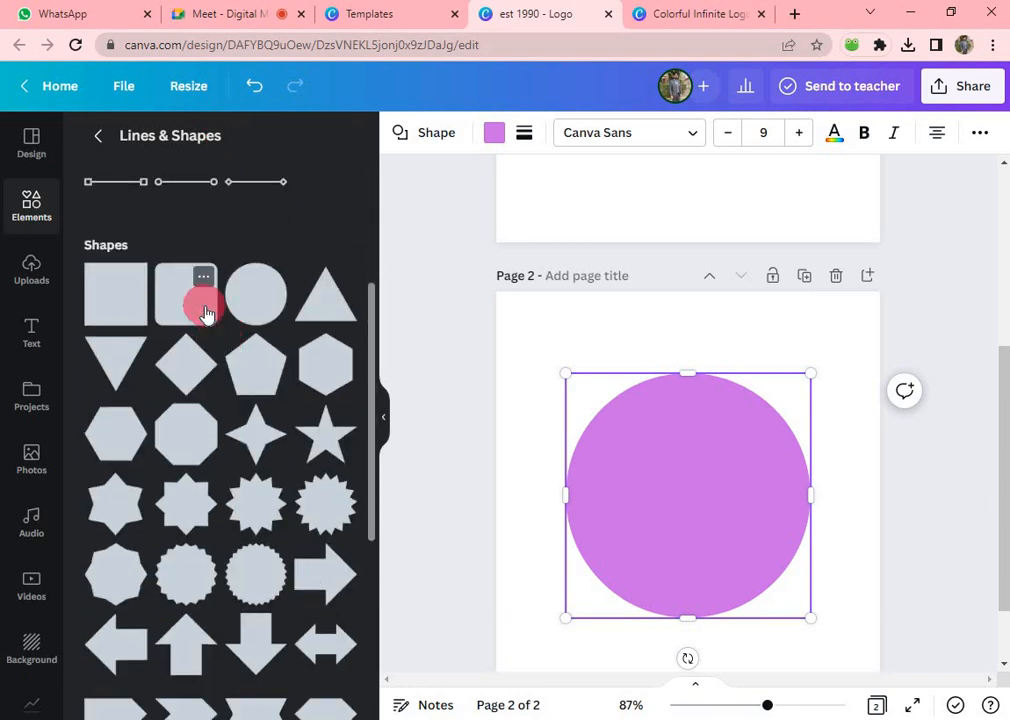
scroll(207, 311, up, 3)
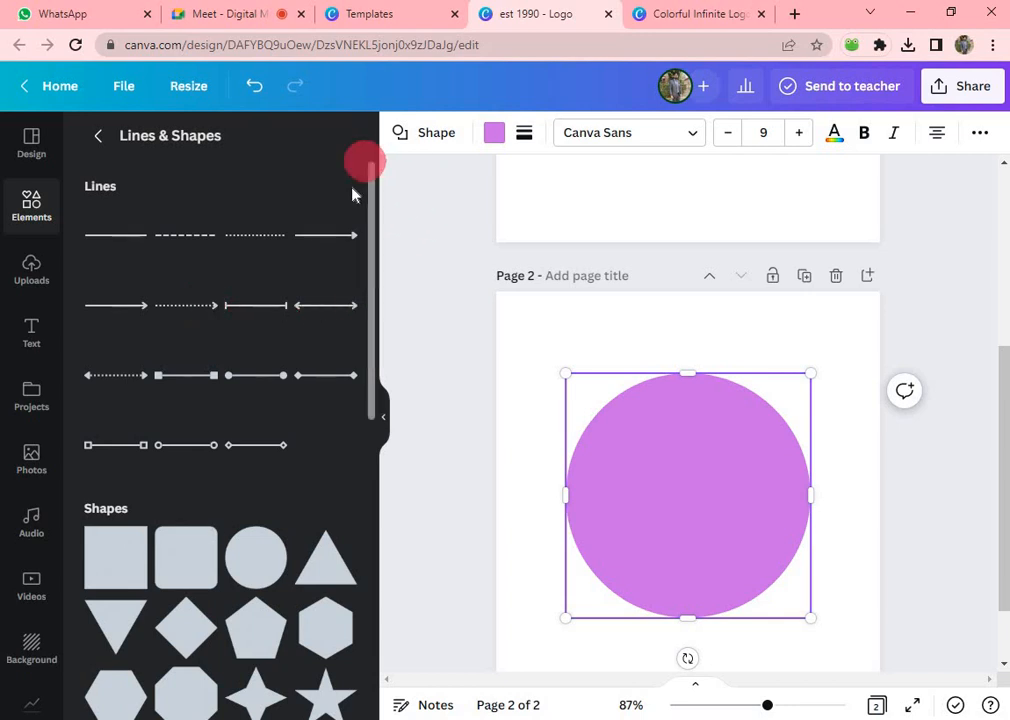
click(523, 141)
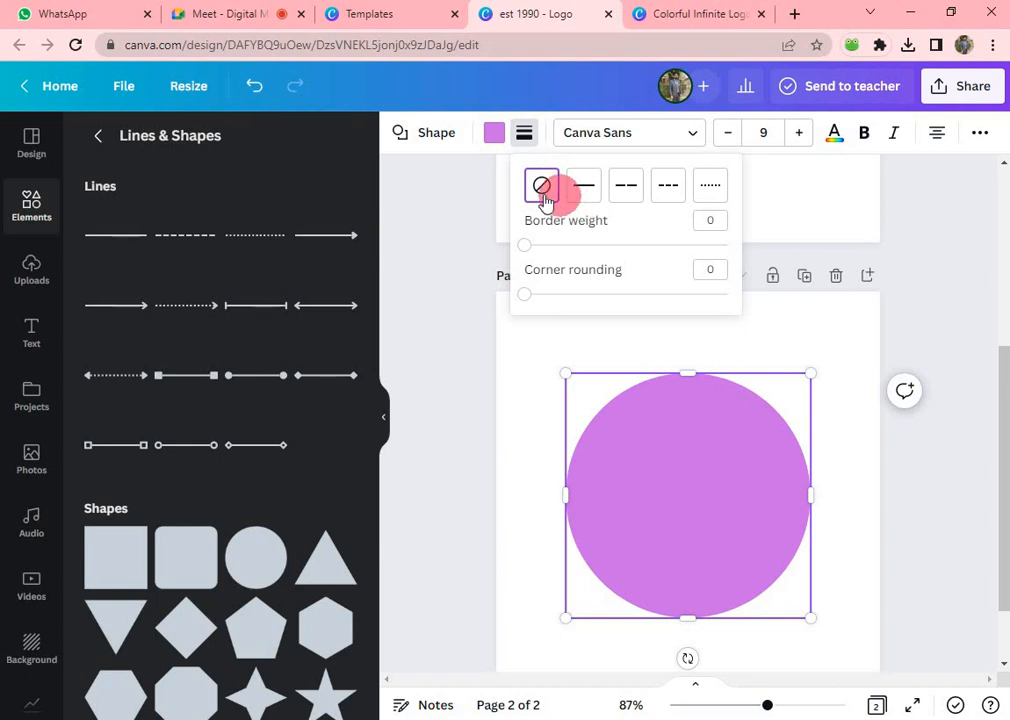
click(622, 187)
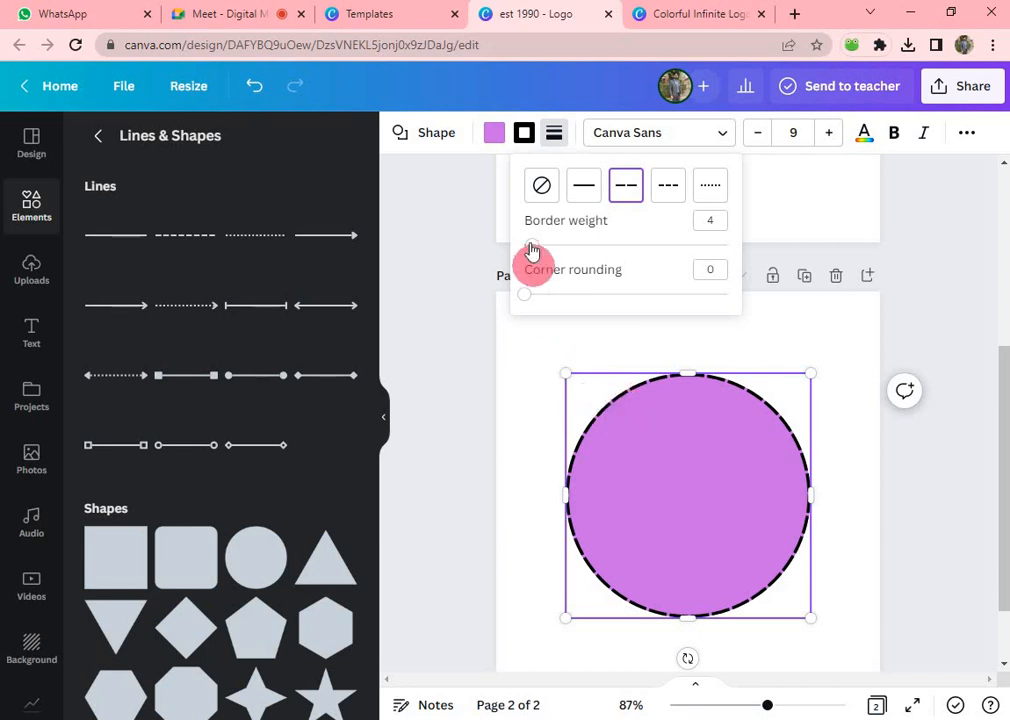
drag(539, 249, 560, 286)
click(709, 185)
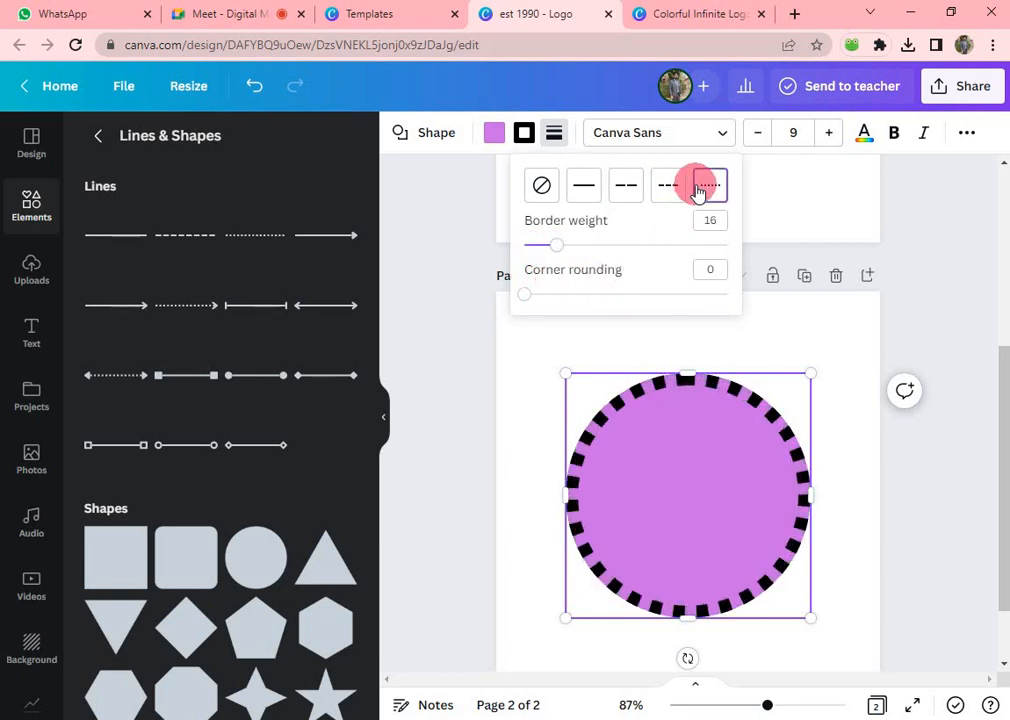
drag(560, 248, 516, 294)
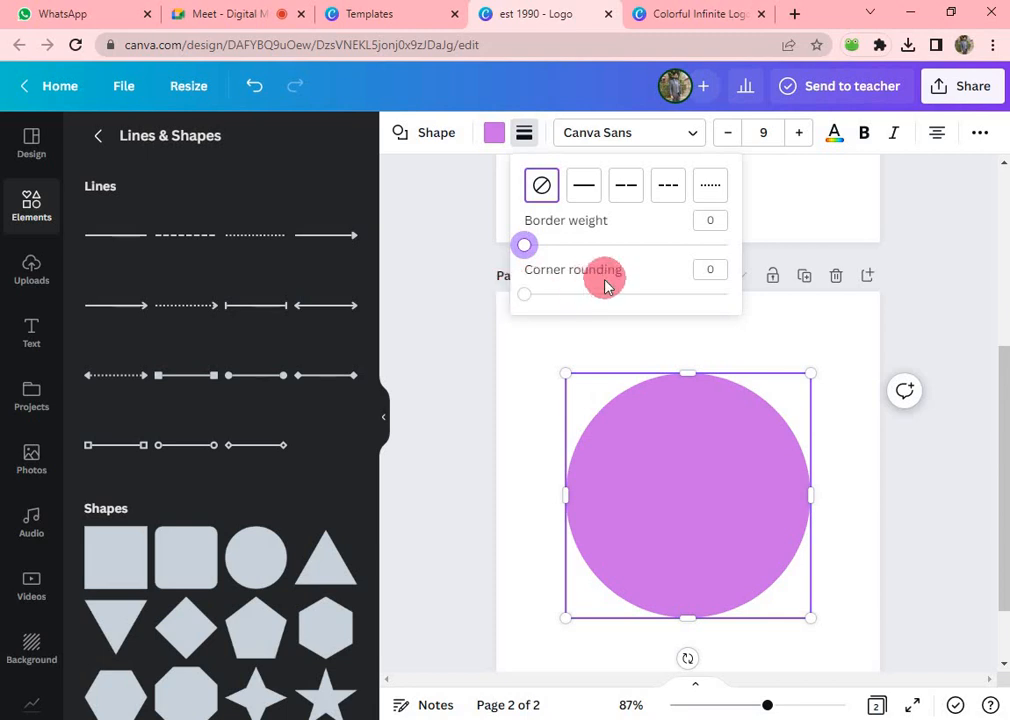
click(581, 197)
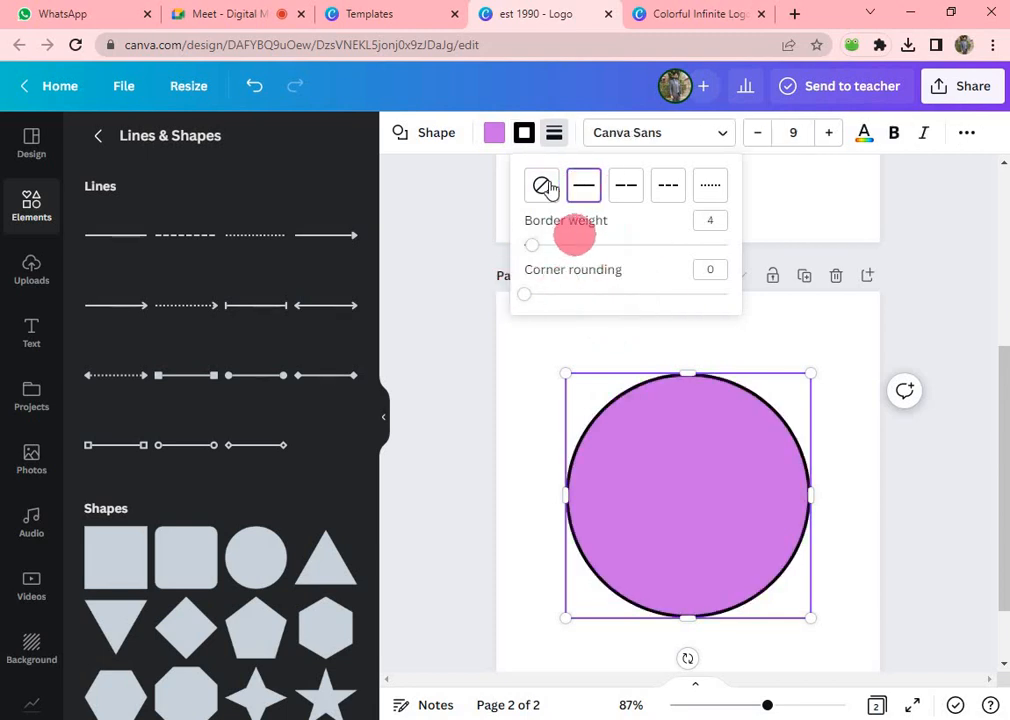
click(541, 186)
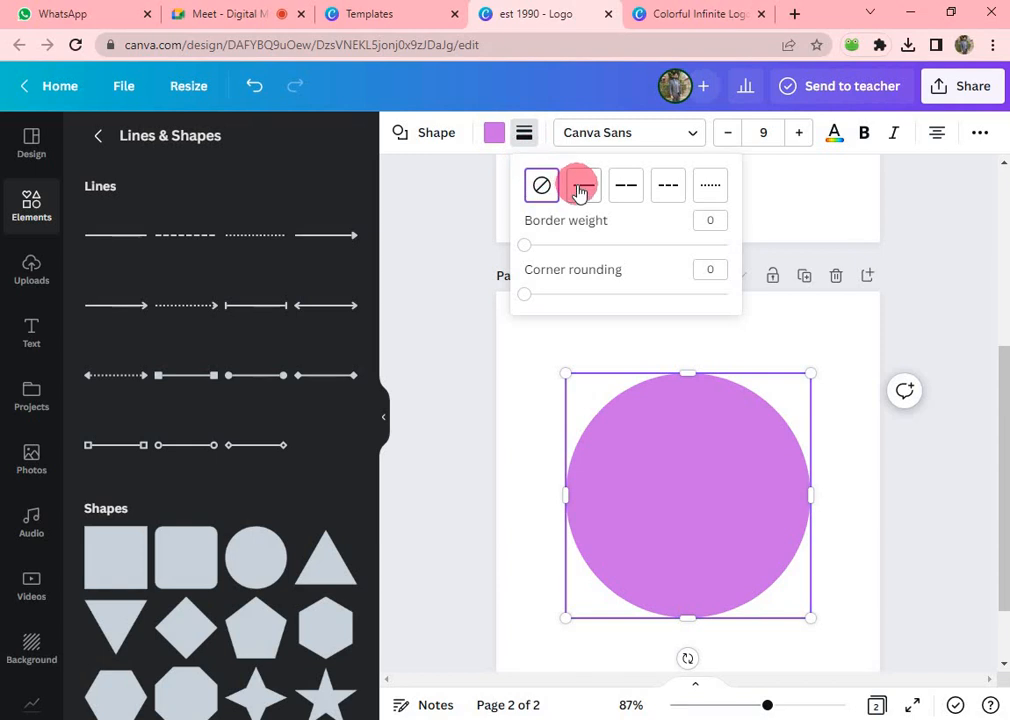
- Give the circle a solid border with a weight of 8
click(582, 188)
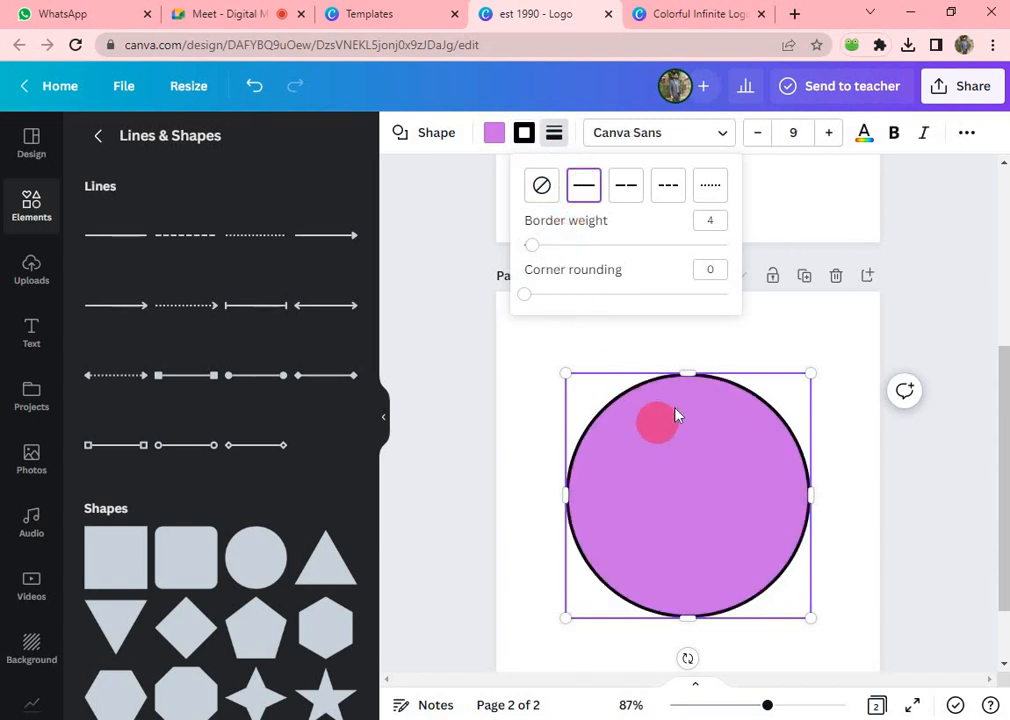
drag(531, 245, 543, 299)
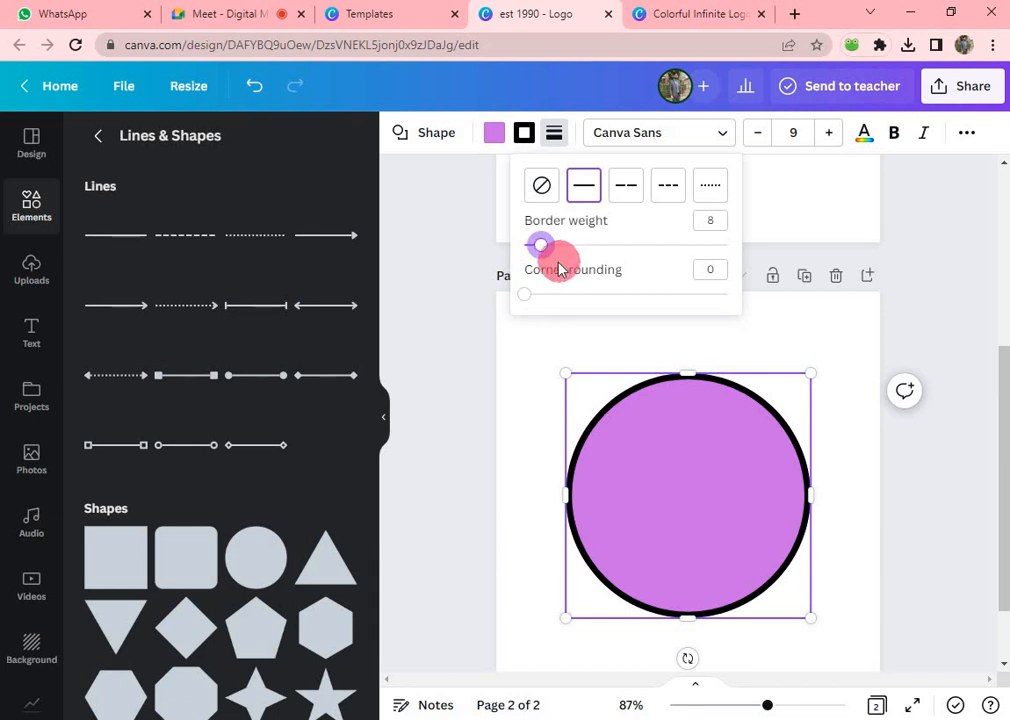
click(505, 373)
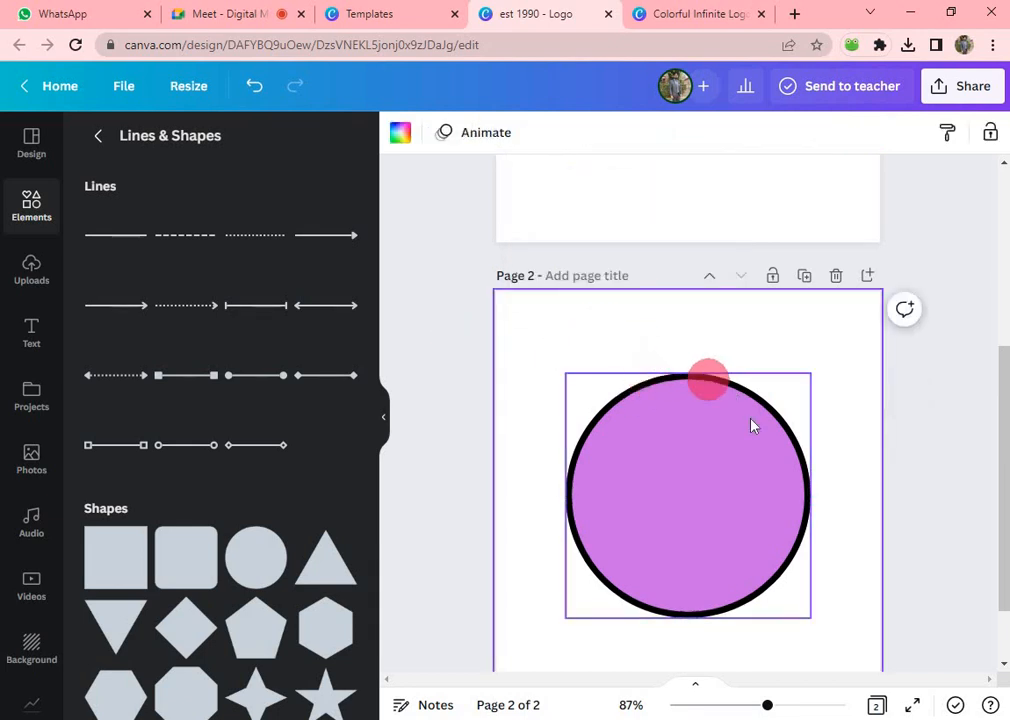
- Fill the black-bordered circle with white and move it slightly up to the vertical centre of page 2
click(680, 478)
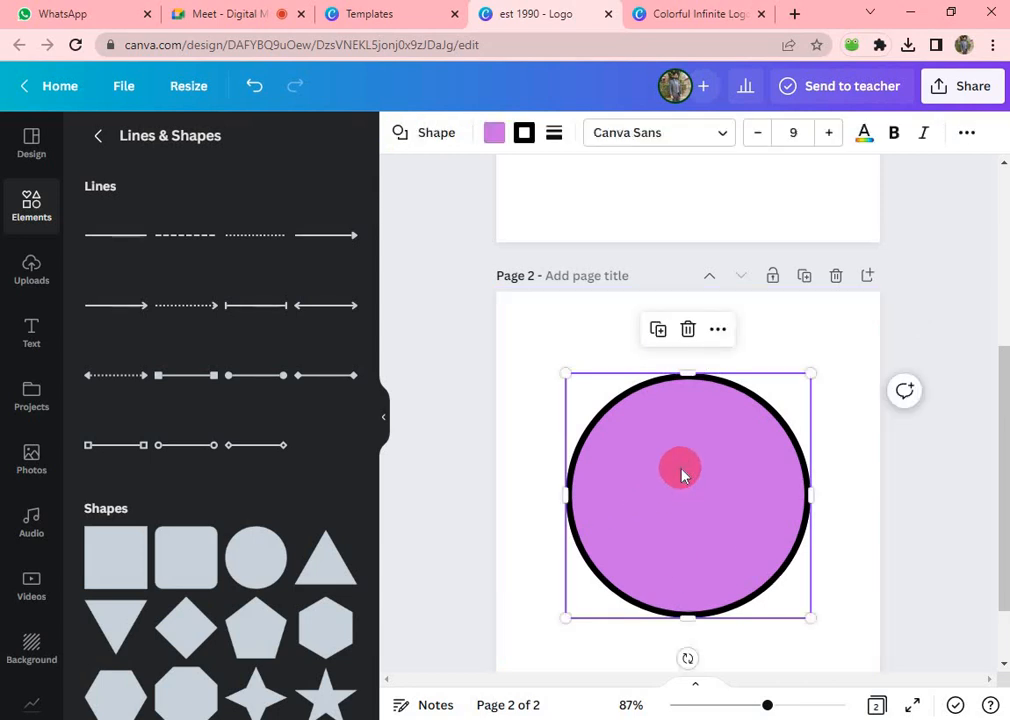
scroll(662, 330, up, 3)
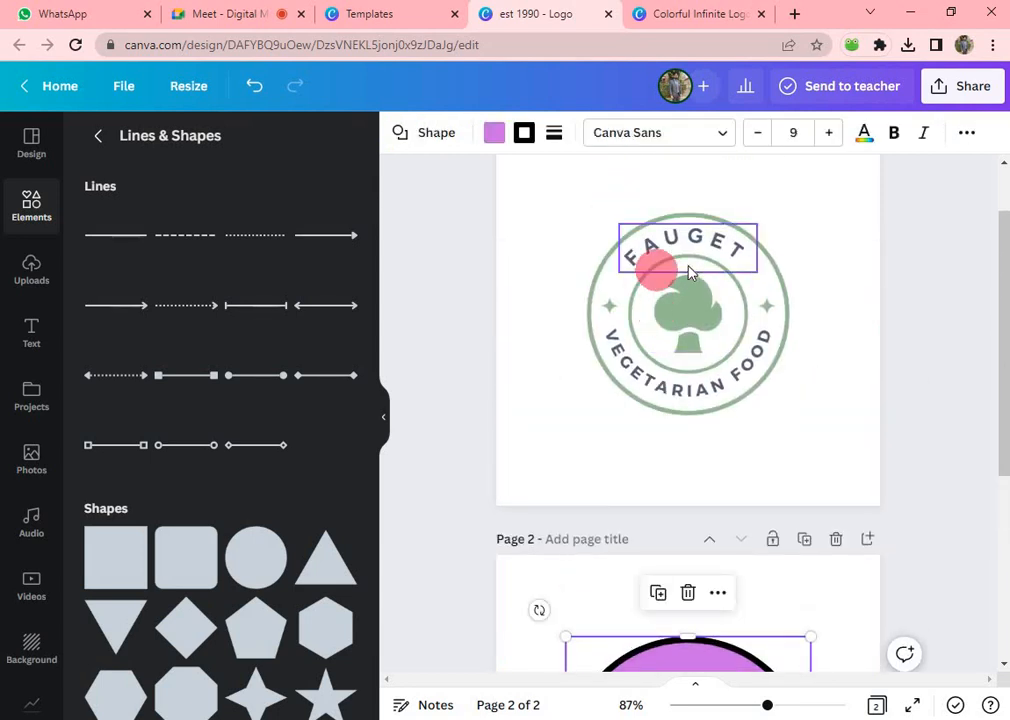
scroll(638, 320, down, 5)
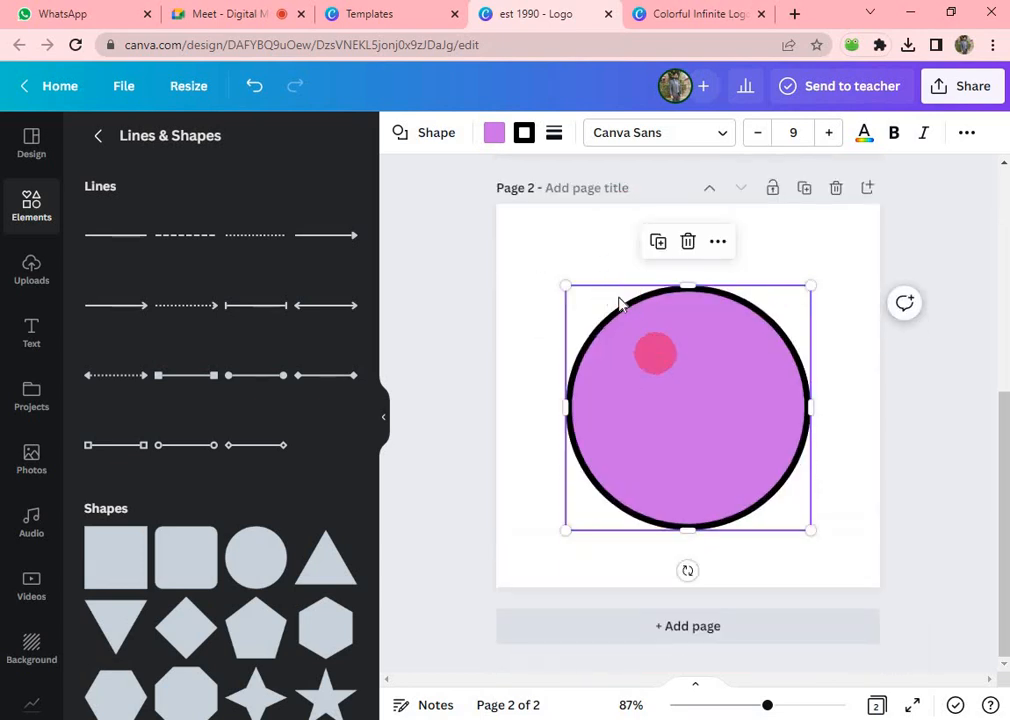
click(494, 133)
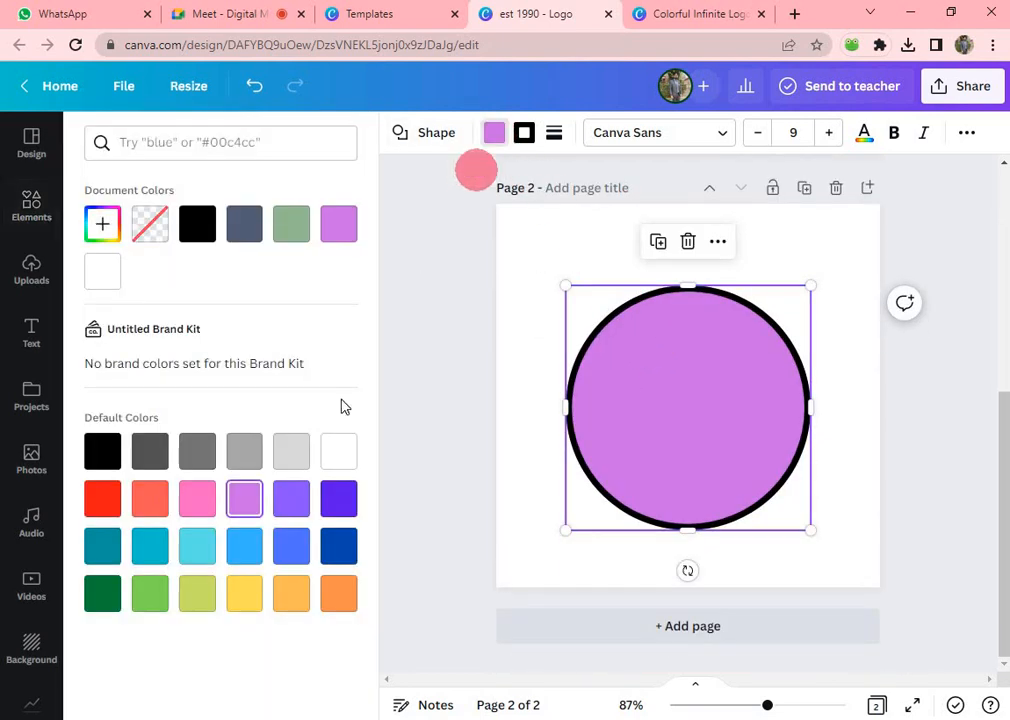
click(340, 458)
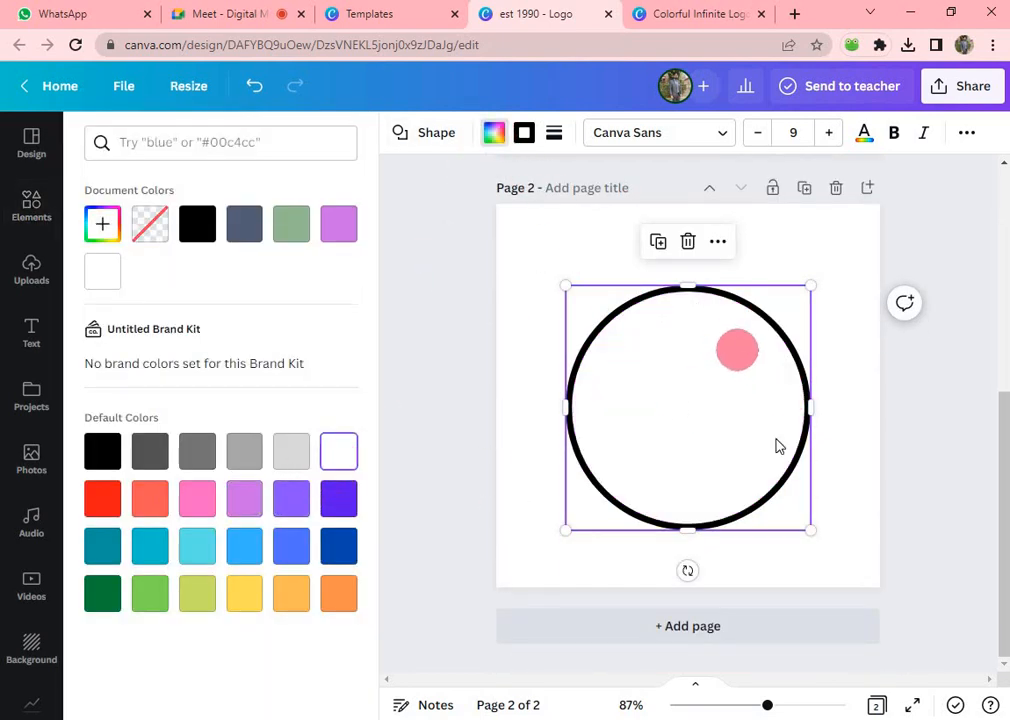
drag(708, 380, 708, 365)
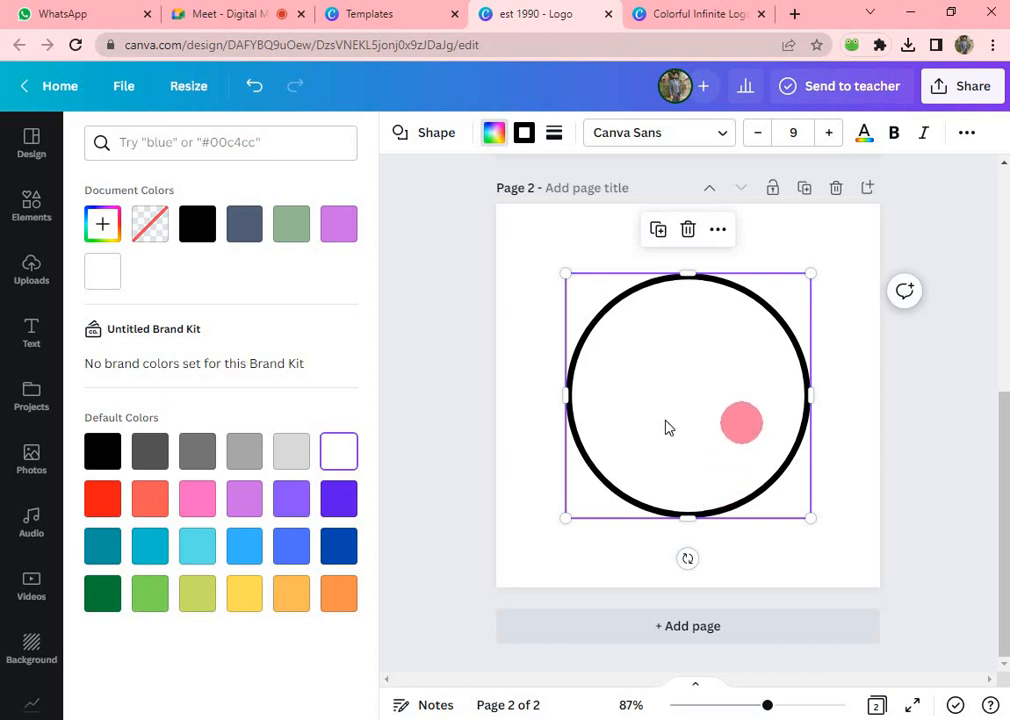
- Change the circle's border colour to the logo's green, #92ba92
scroll(672, 306, up, 3)
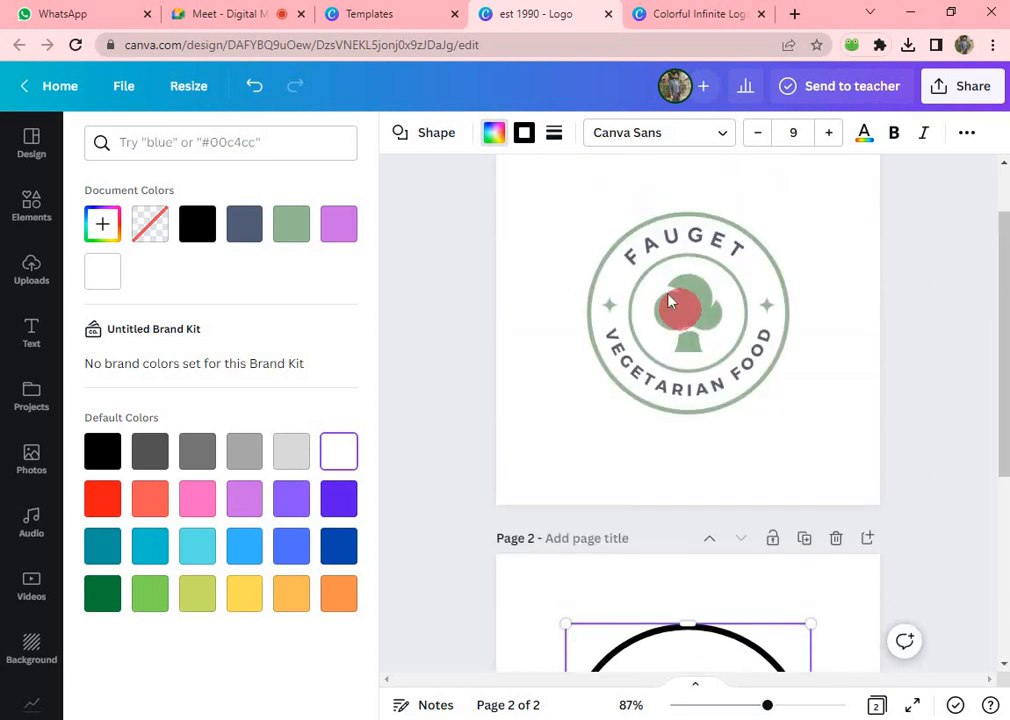
scroll(638, 428, down, 1)
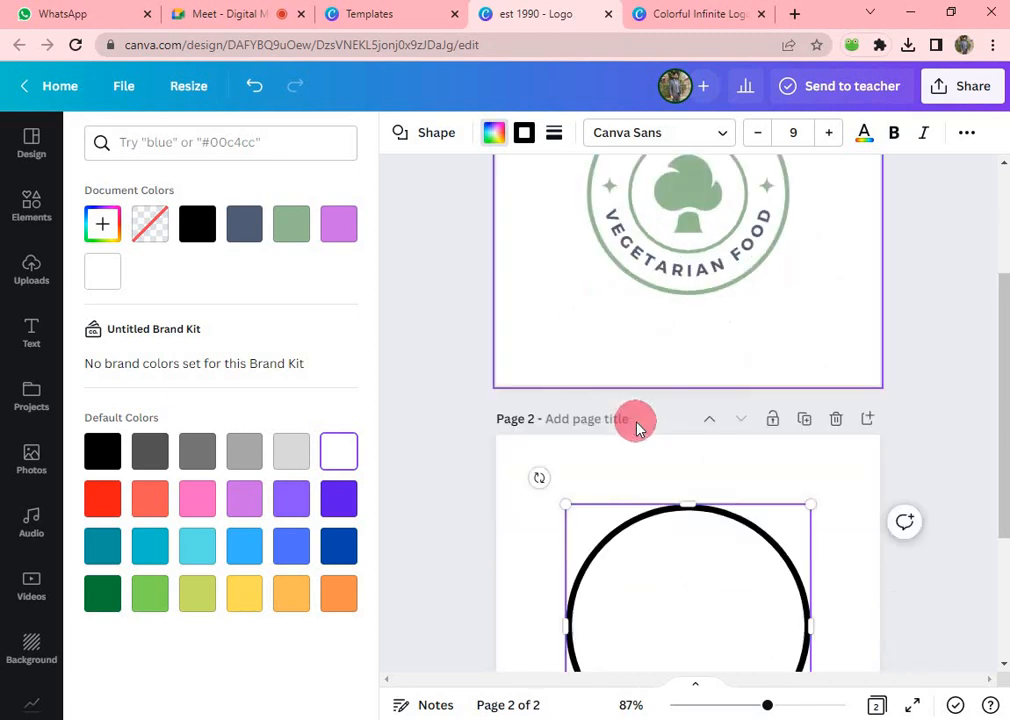
scroll(638, 428, down, 1)
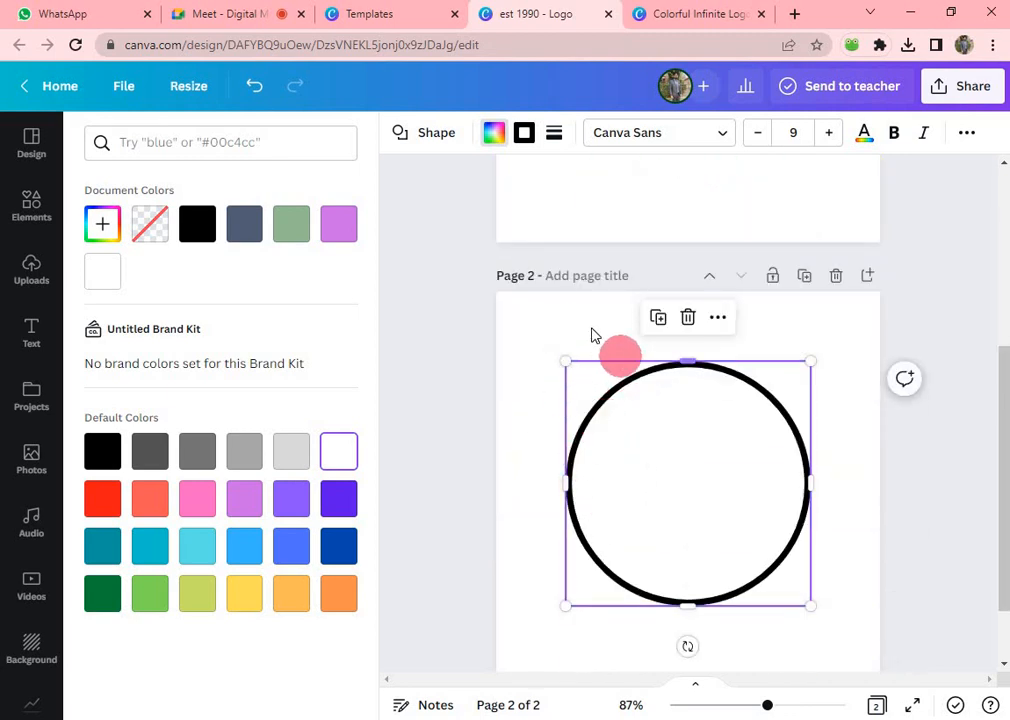
click(524, 134)
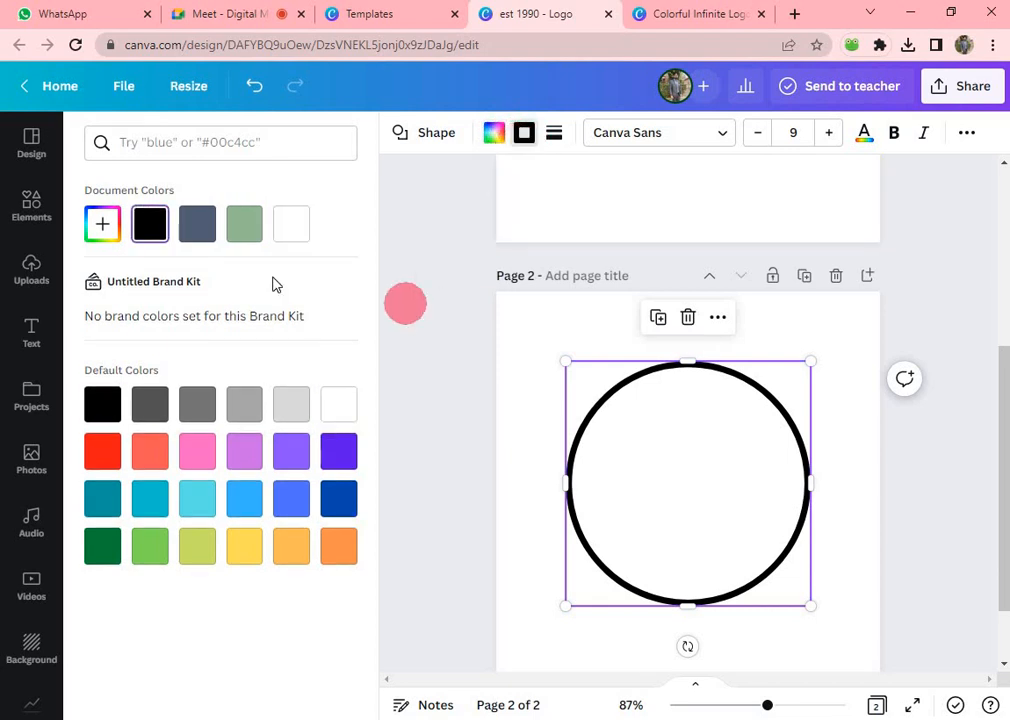
click(250, 228)
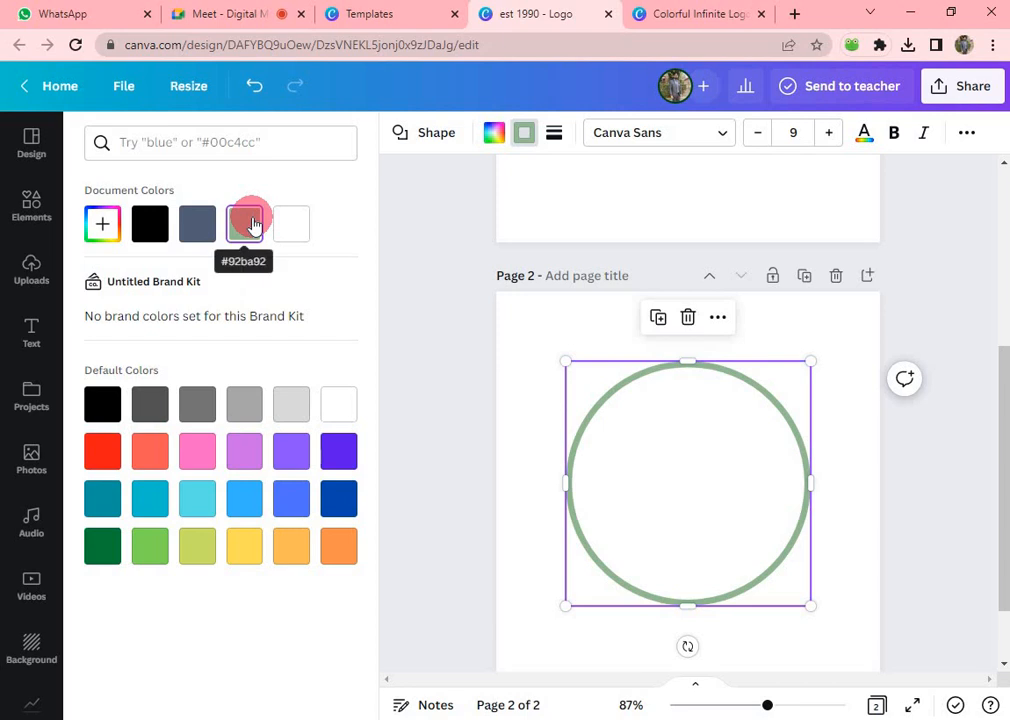
click(858, 465)
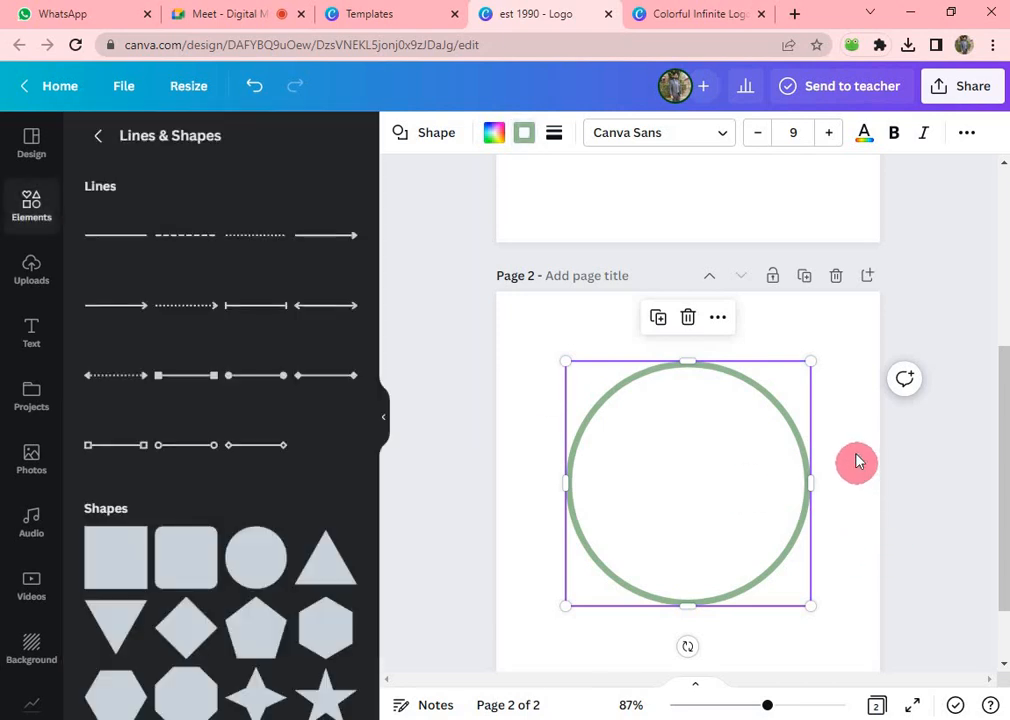
click(585, 514)
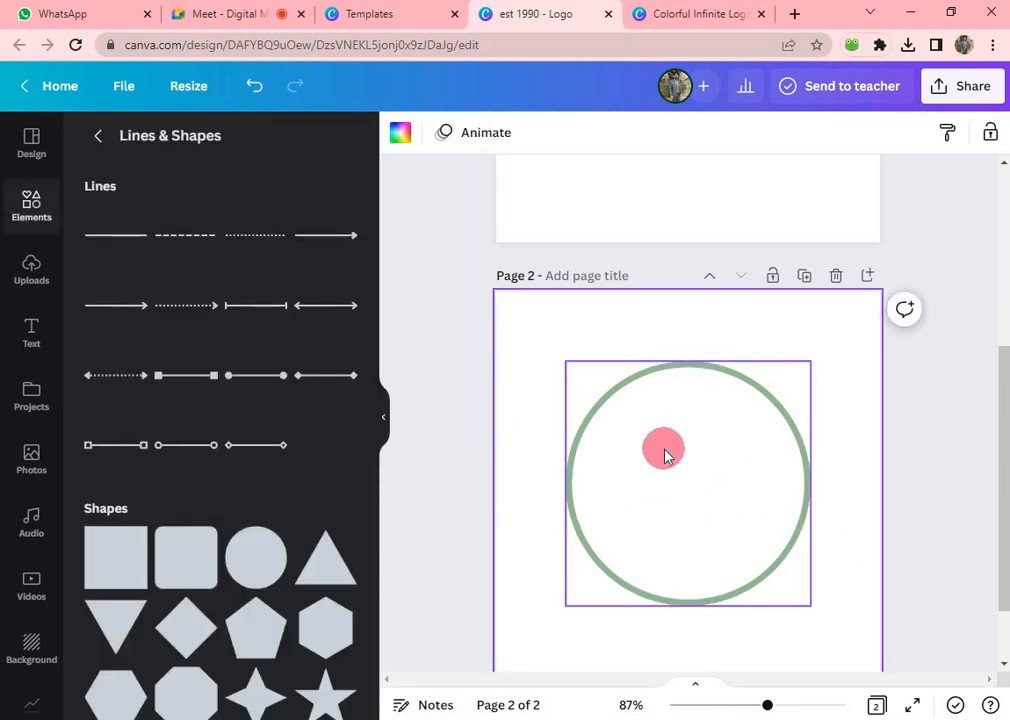
- Duplicate the green ring on page 2 as the basis for the logo's inner ring
scroll(668, 440, up, 3)
click(676, 380)
scroll(670, 372, down, 3)
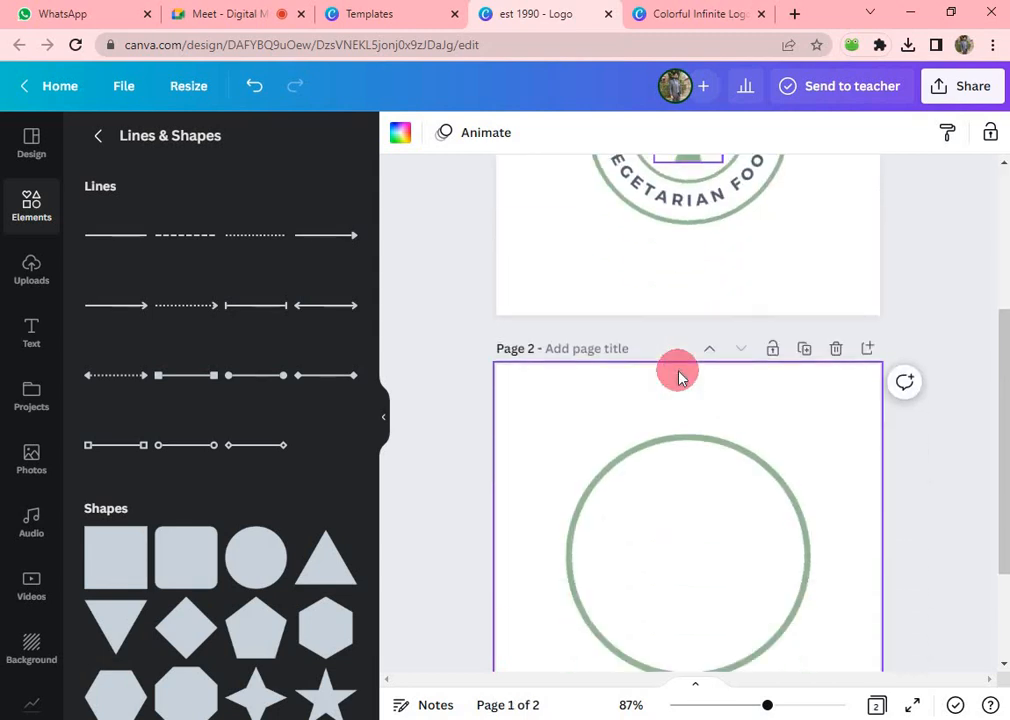
click(676, 380)
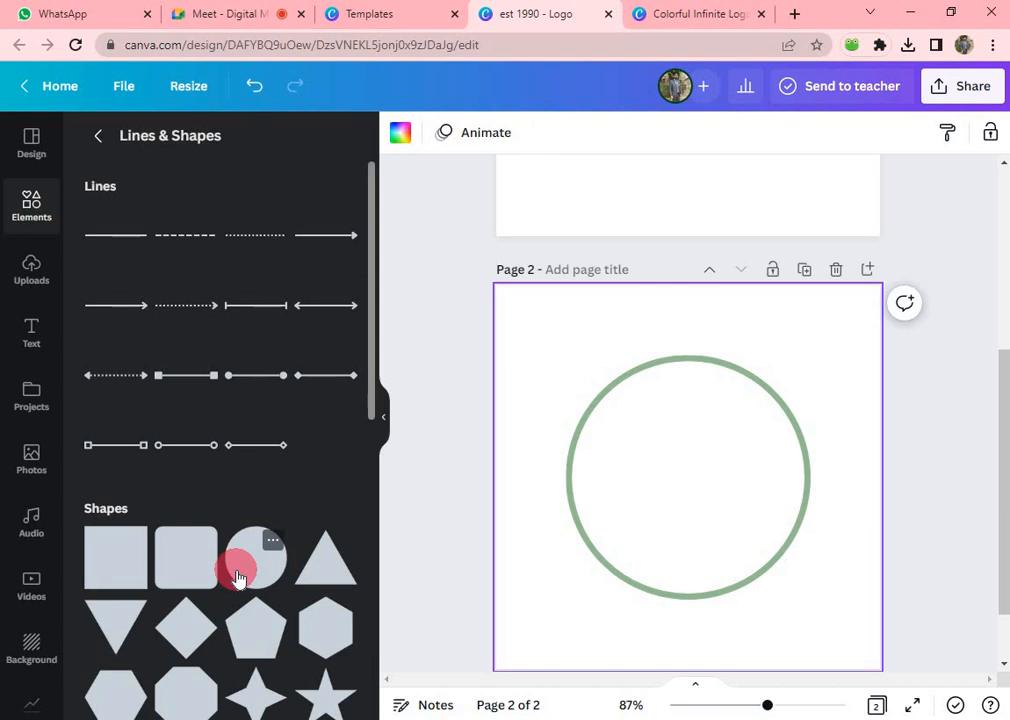
click(721, 516)
click(721, 516)
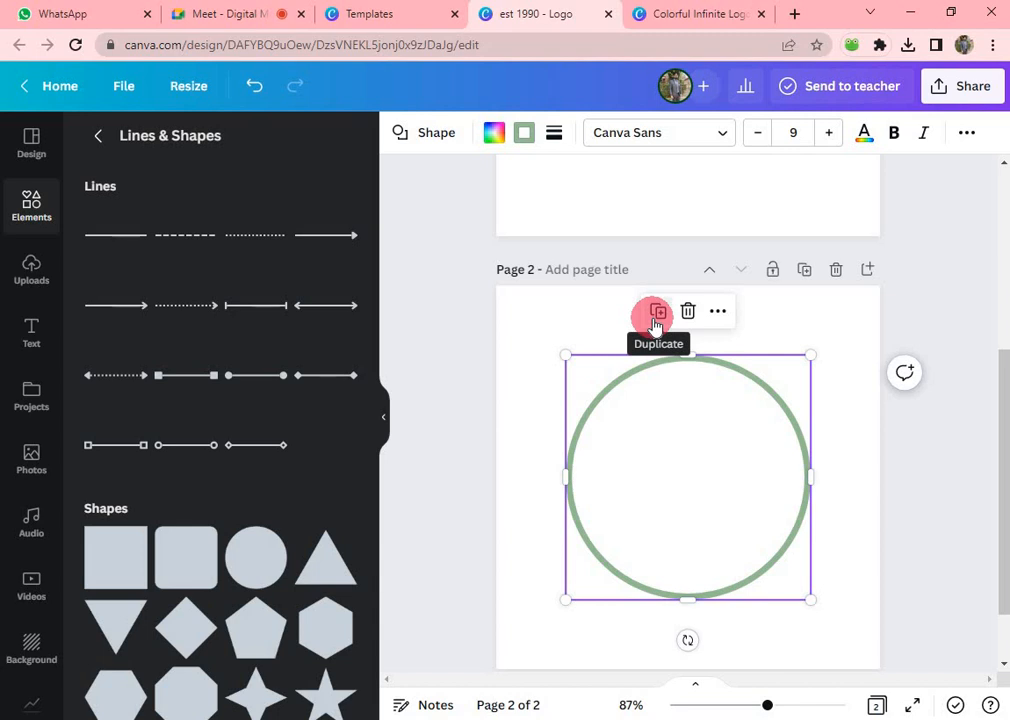
click(656, 314)
click(748, 495)
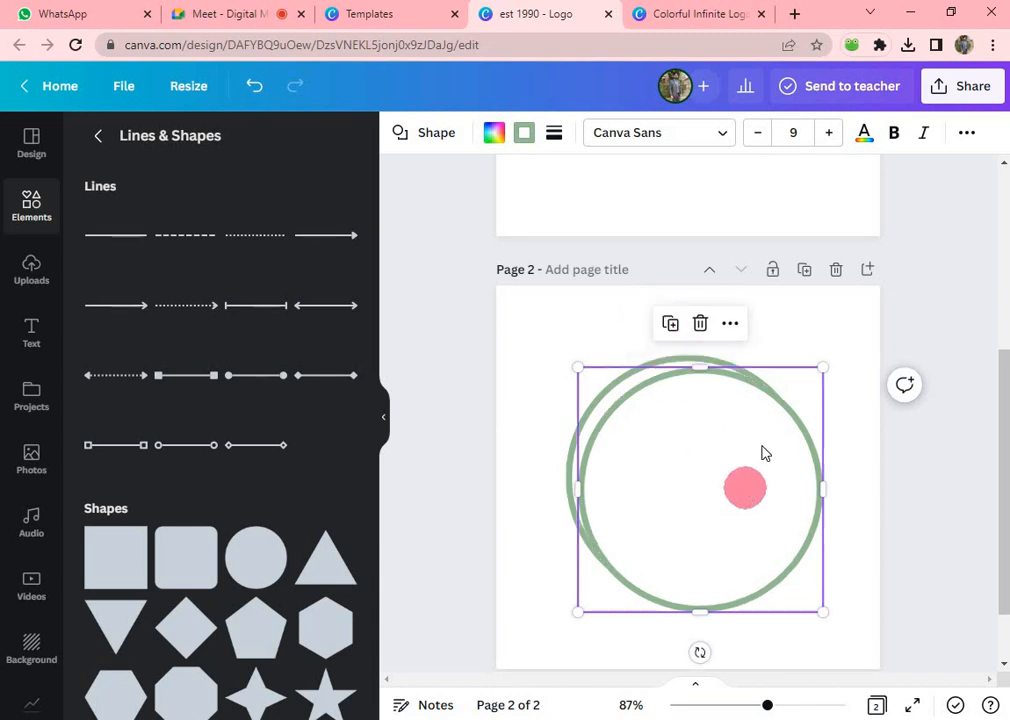
- Shrink the duplicated ring to about 180 wide and centre it inside the outer ring, comparing it with the page 1 logo
mouse_move(726, 454)
mouse_down()
mouse_move(762, 473)
mouse_move(816, 467)
mouse_move(762, 473)
mouse_move(760, 452)
mouse_move(752, 465)
mouse_move(699, 460)
mouse_move(717, 460)
mouse_up()
drag(725, 402, 678, 444)
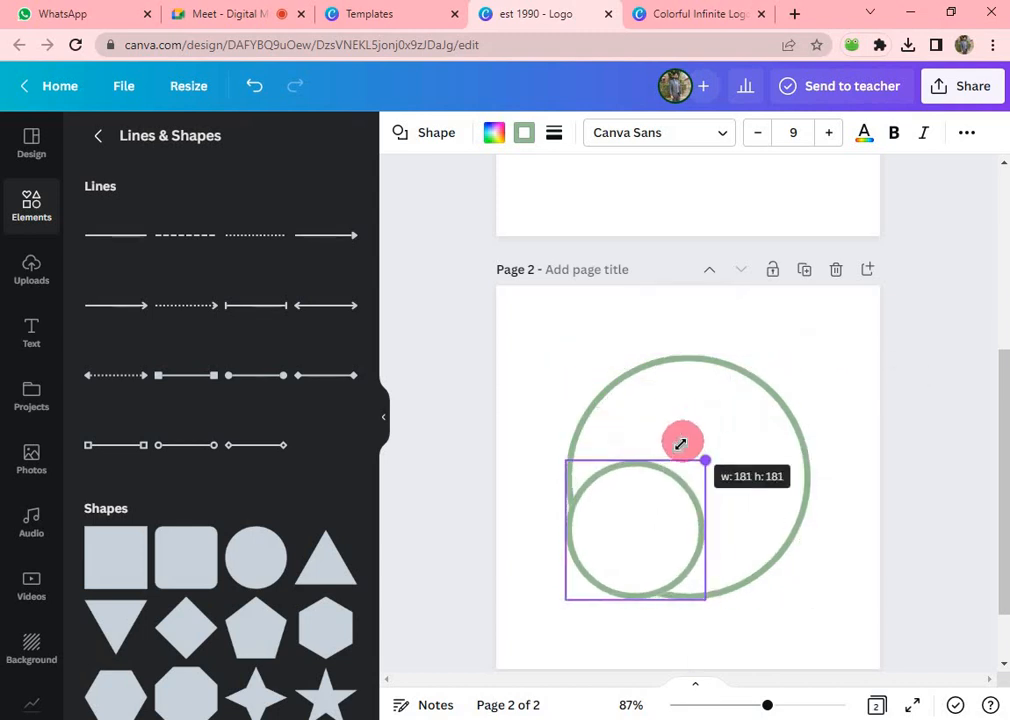
drag(658, 525, 694, 472)
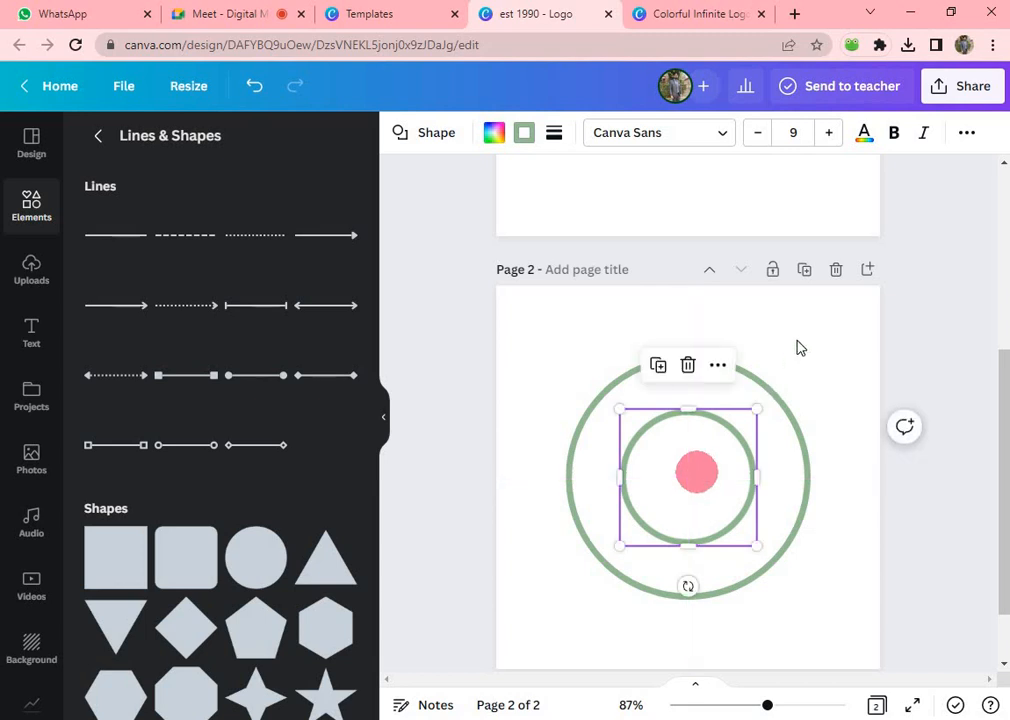
click(804, 338)
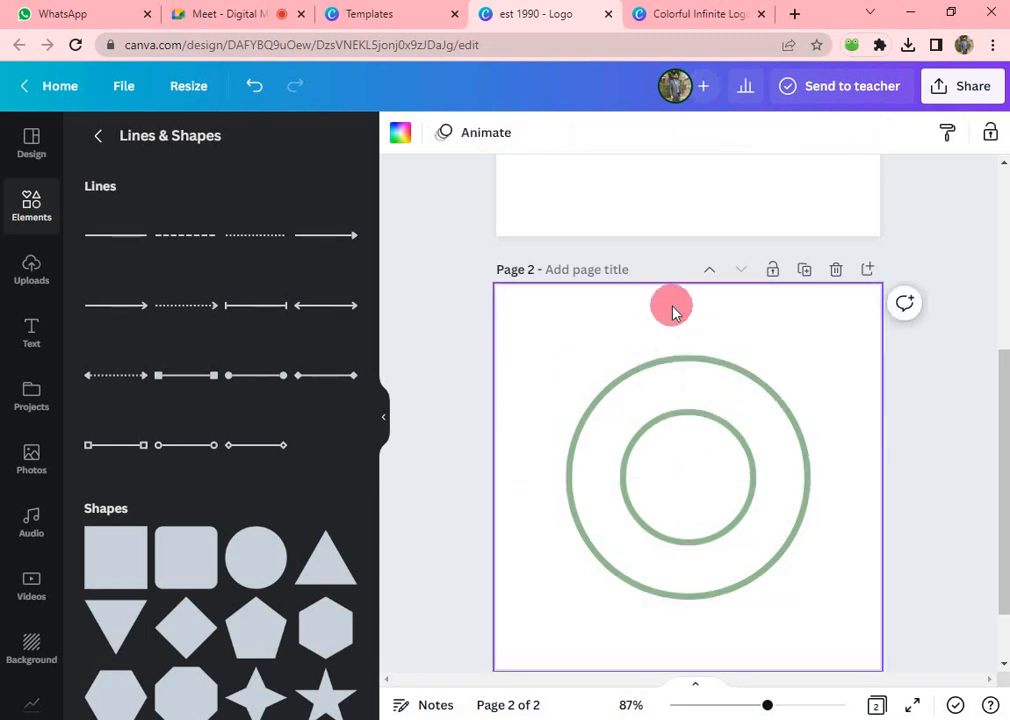
scroll(686, 332, up, 3)
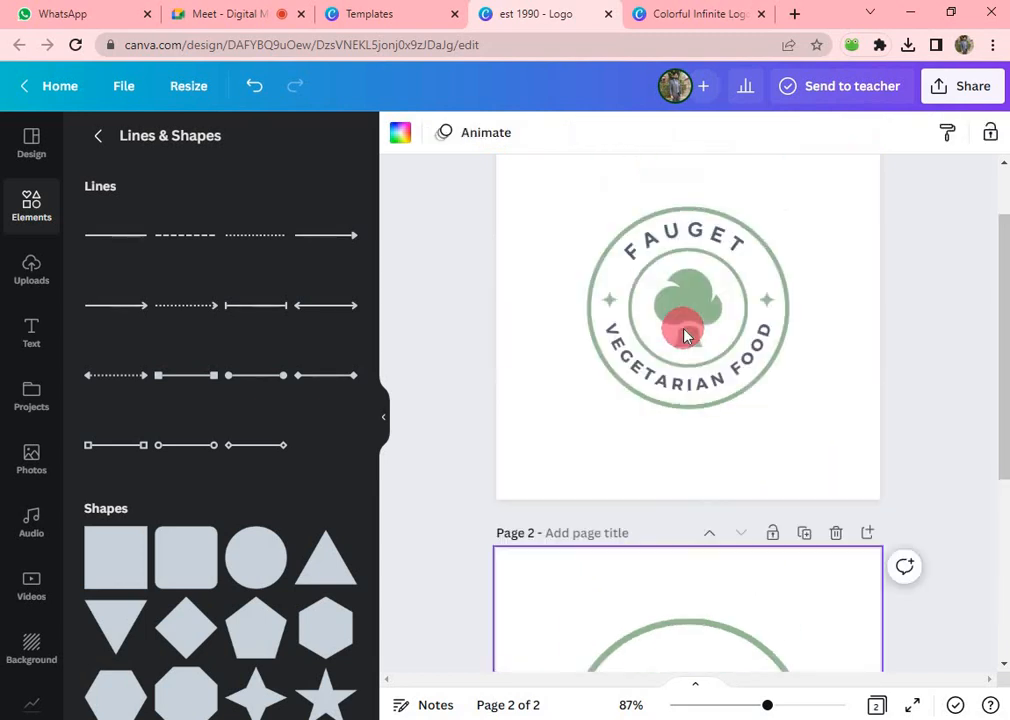
scroll(686, 335, down, 3)
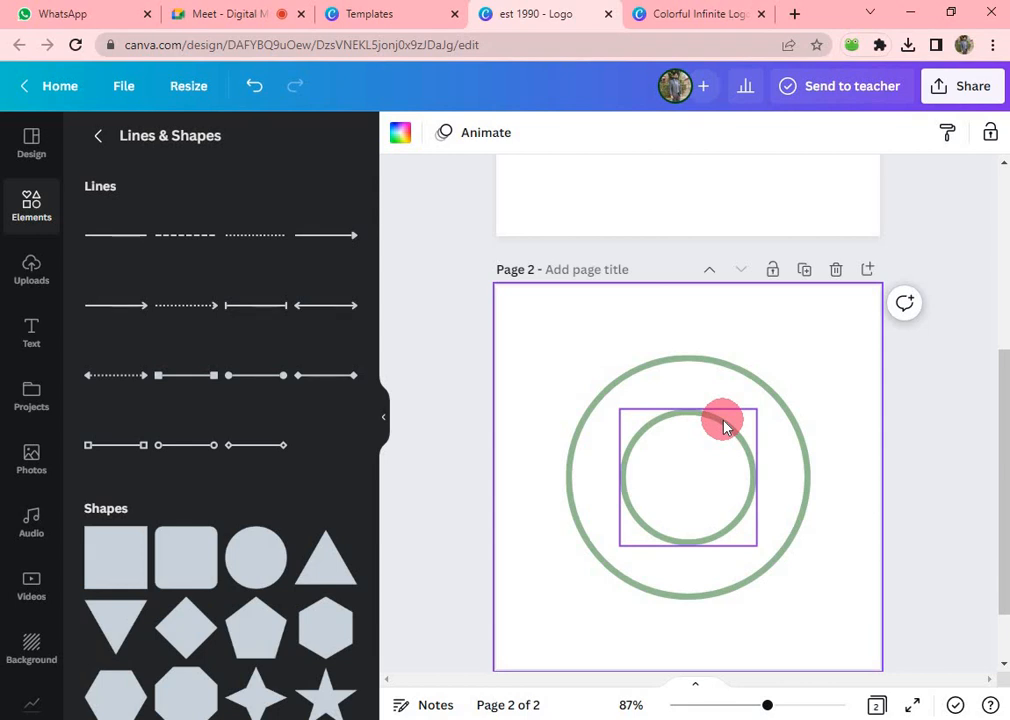
- Move the inner ring up and snap it back to the page centre, and check the outer ring against the centre guides
drag(712, 453, 713, 422)
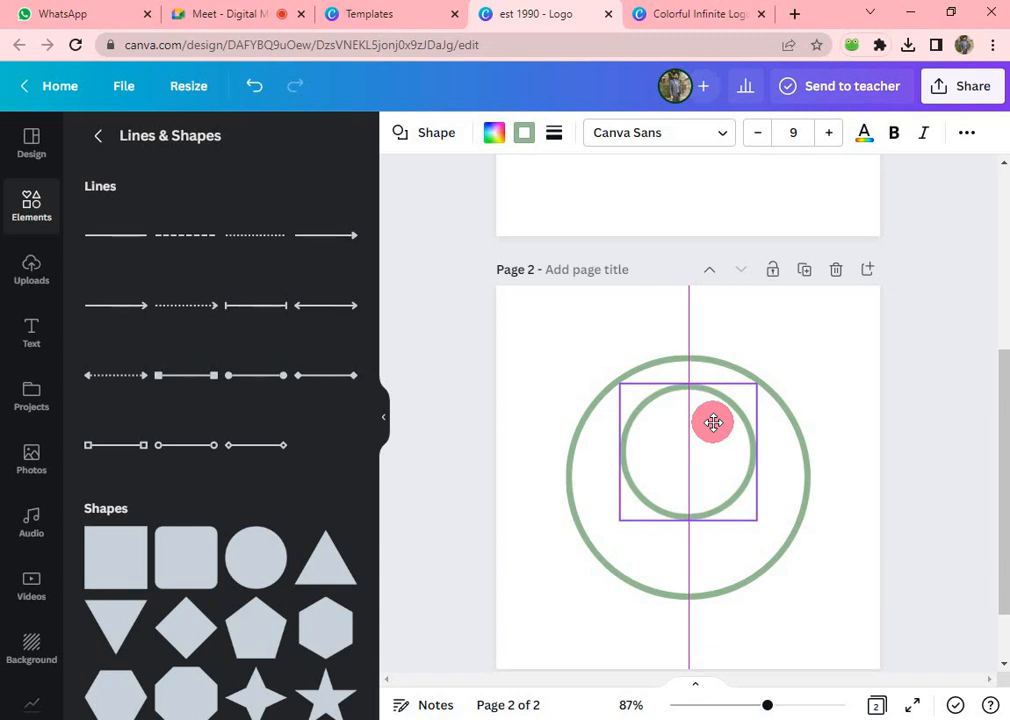
drag(713, 422, 714, 453)
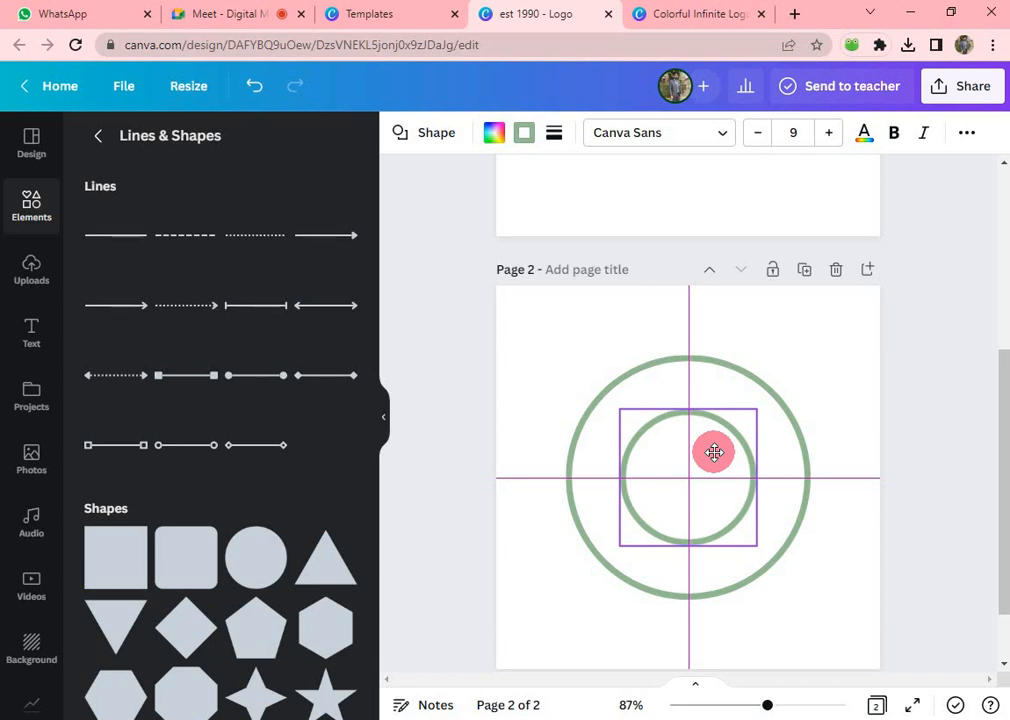
drag(714, 453, 715, 455)
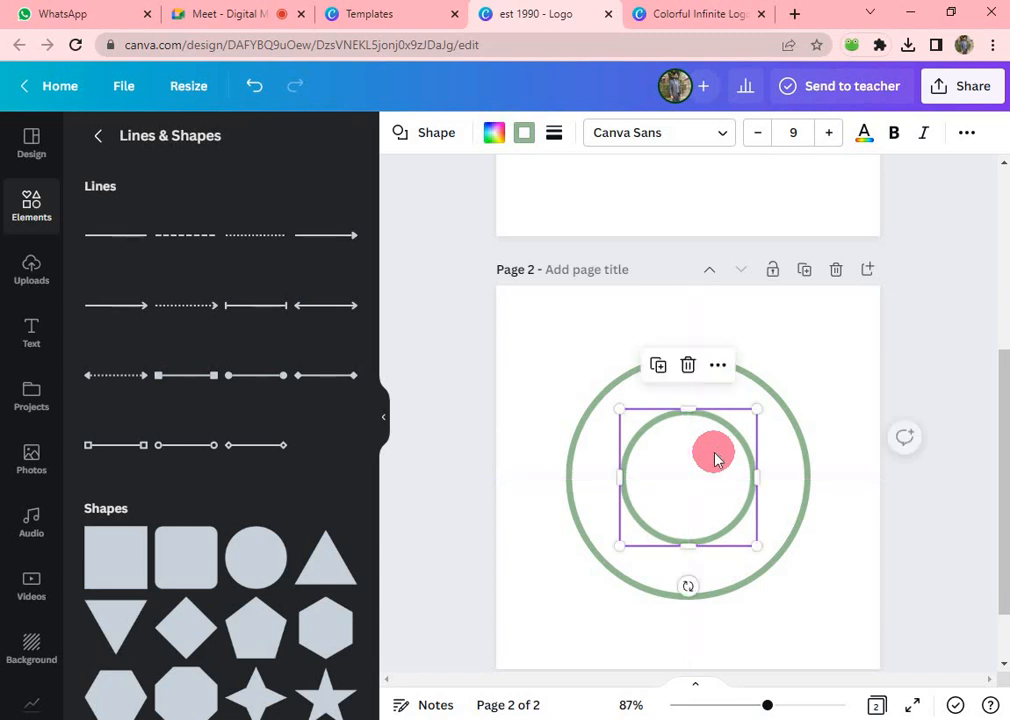
mouse_move(751, 398)
mouse_down()
mouse_move(766, 368)
mouse_move(757, 391)
mouse_up()
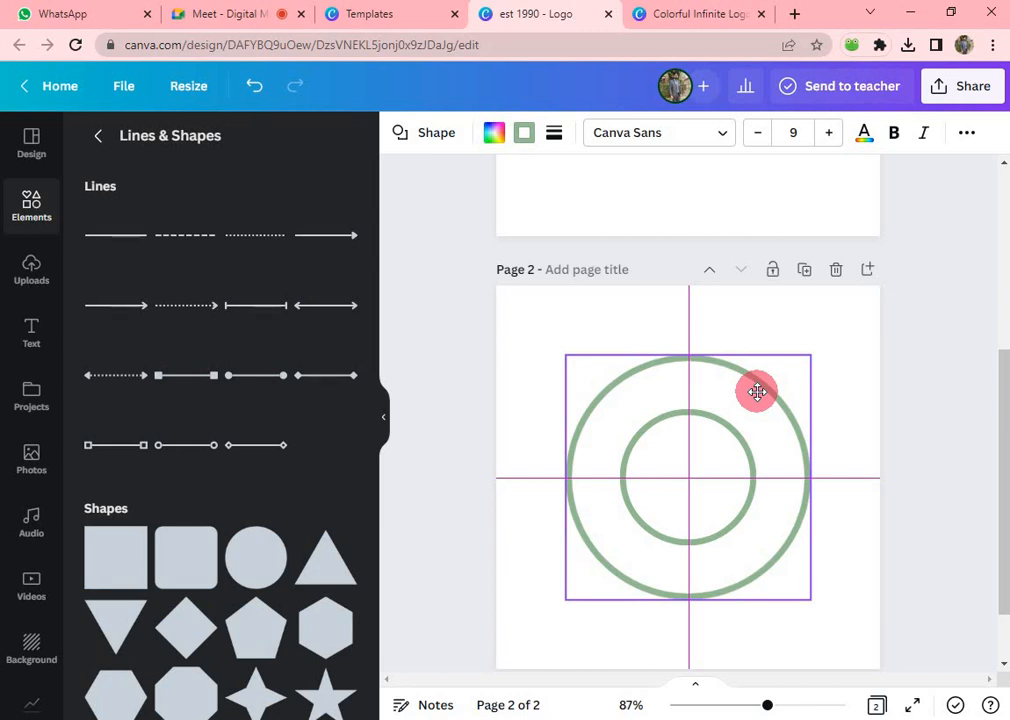
drag(757, 391, 757, 393)
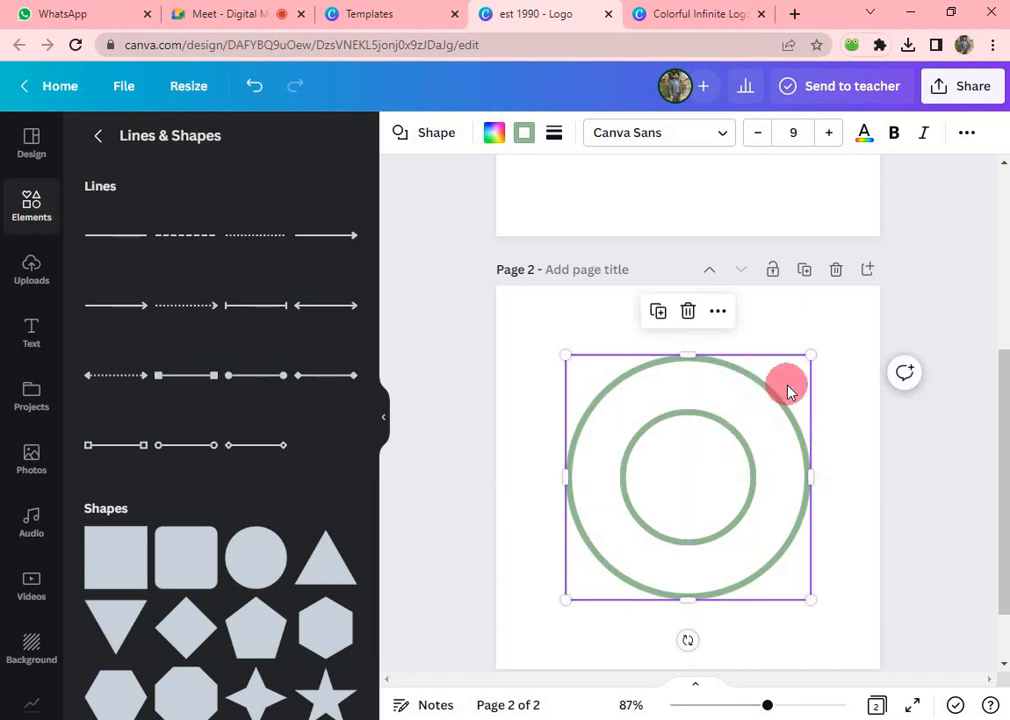
- Add a heading reading "Superior" to page 2 and move it up to the gap between the tops of the two rings
scroll(786, 387, up, 5)
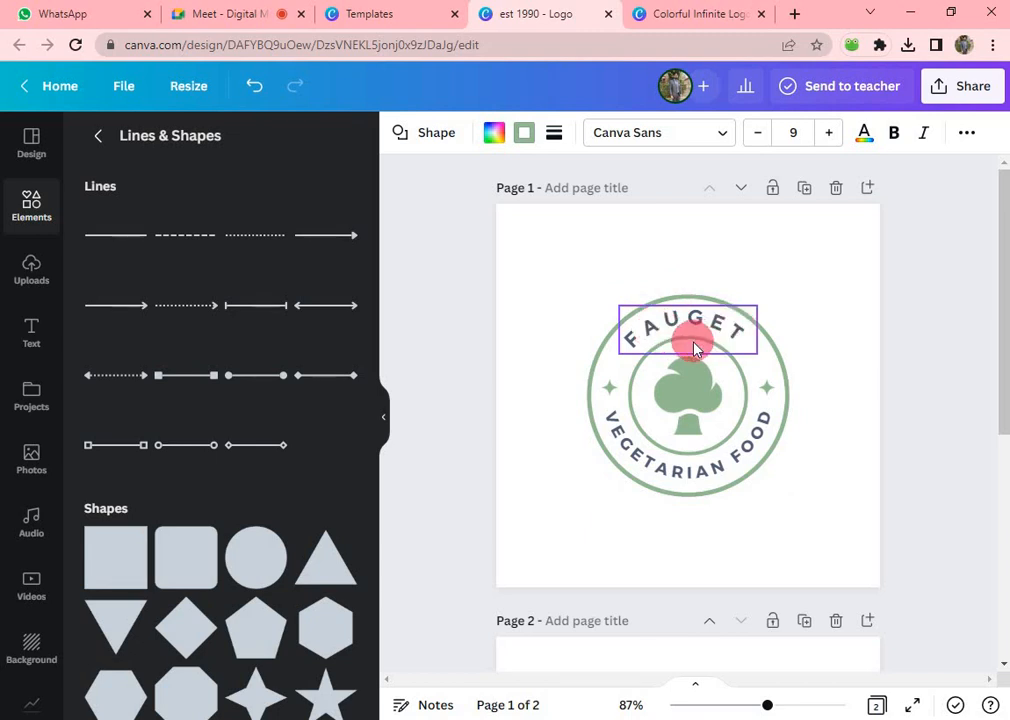
scroll(694, 345, down, 5)
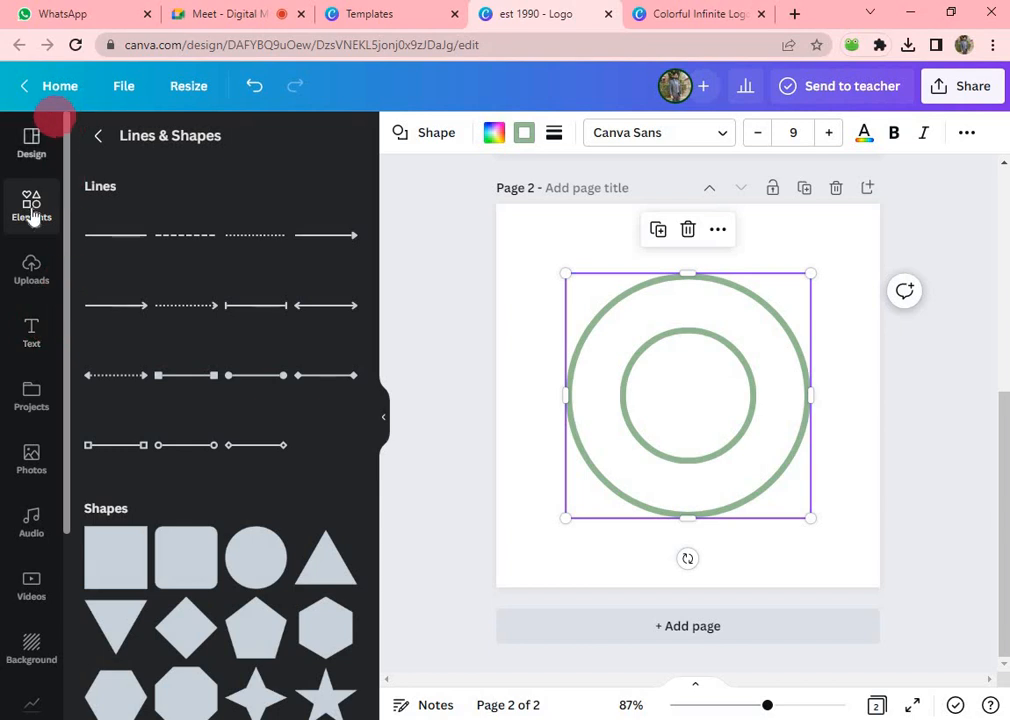
click(34, 339)
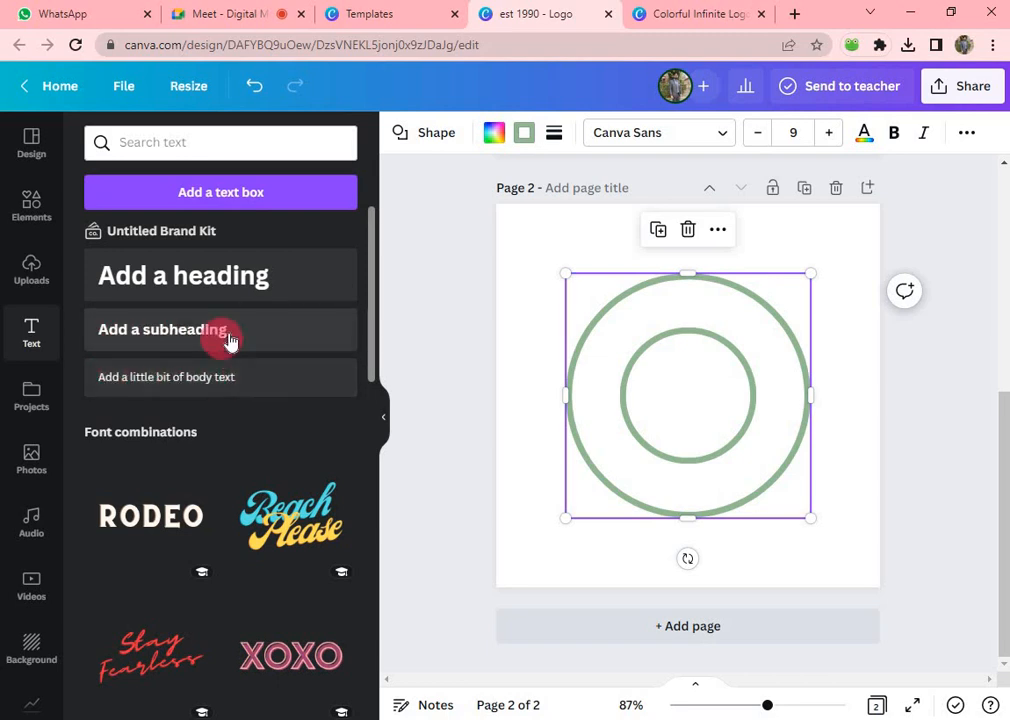
click(197, 276)
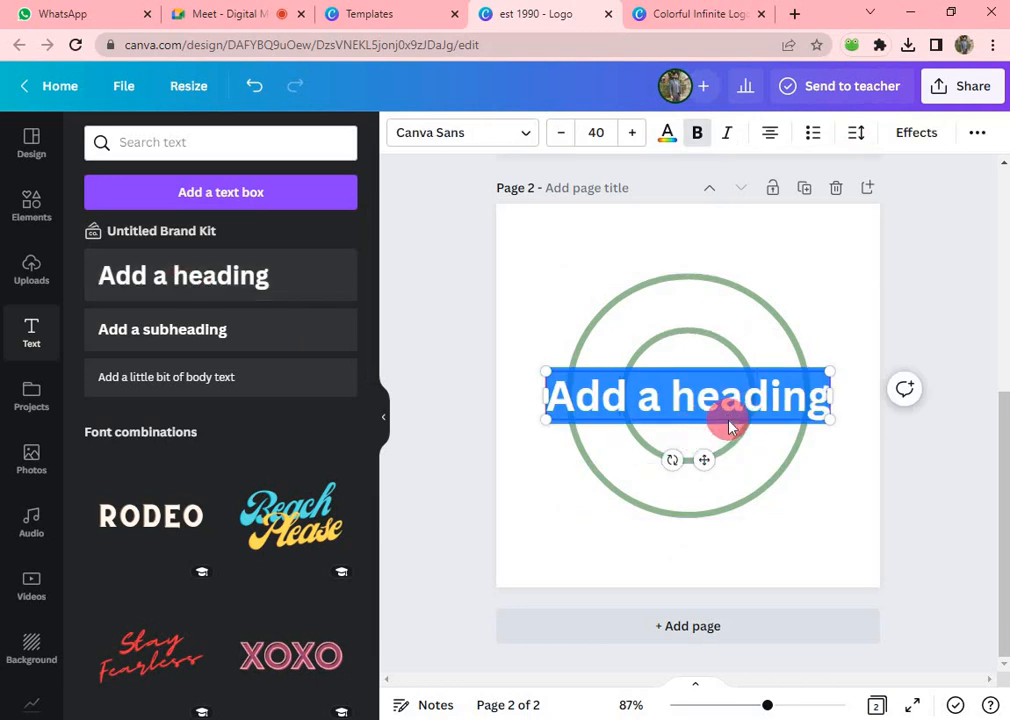
text(Superior)
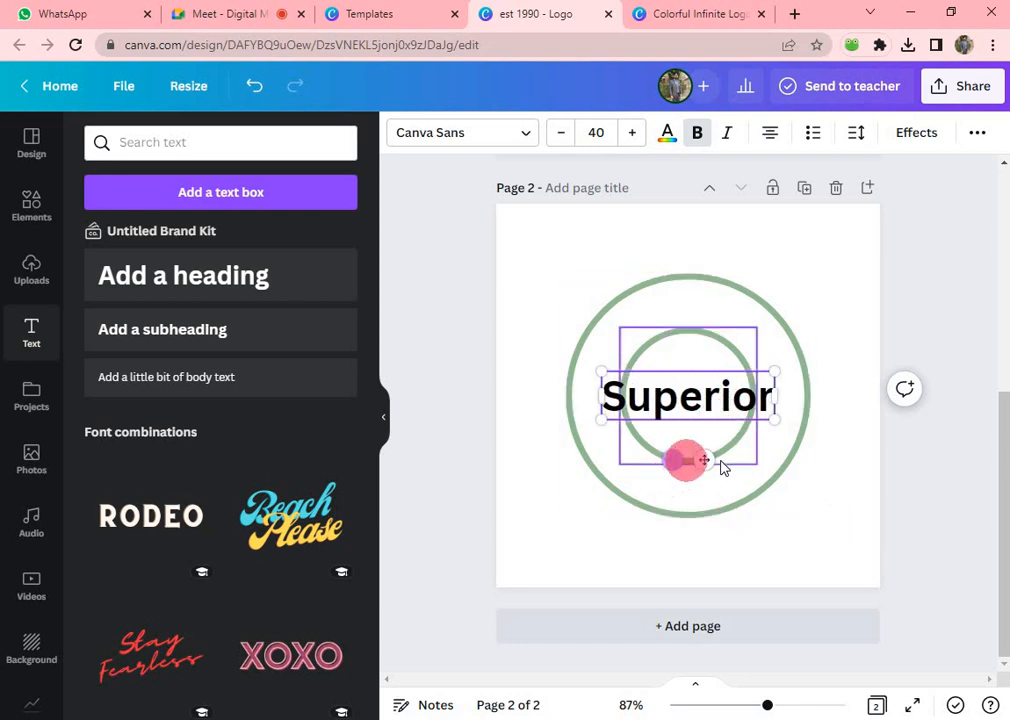
drag(703, 455, 704, 367)
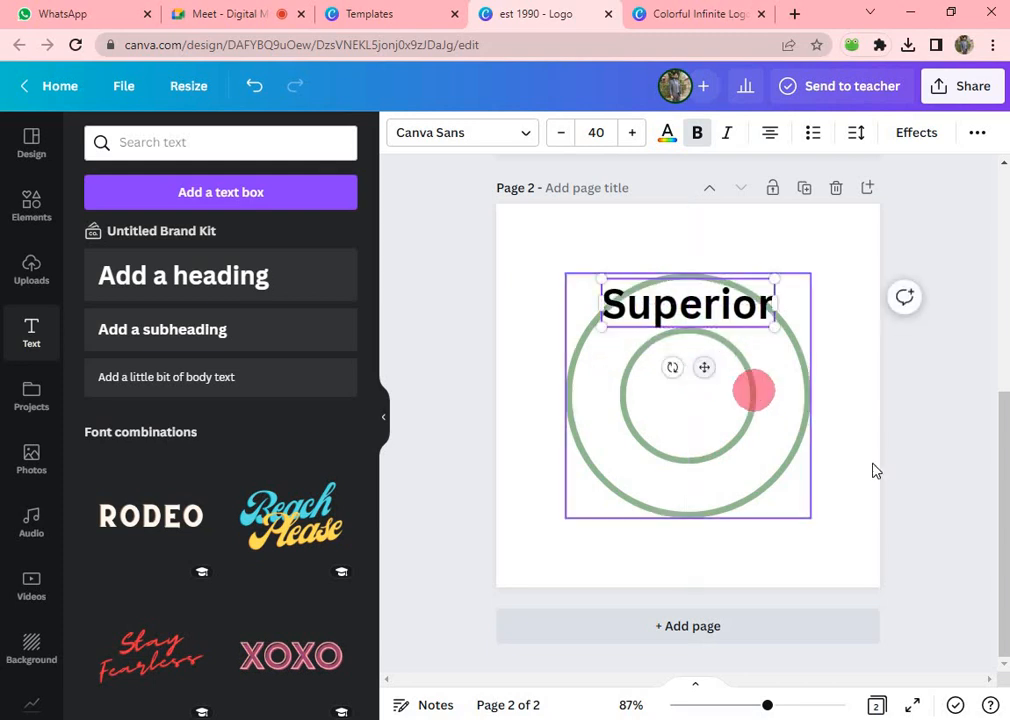
click(856, 464)
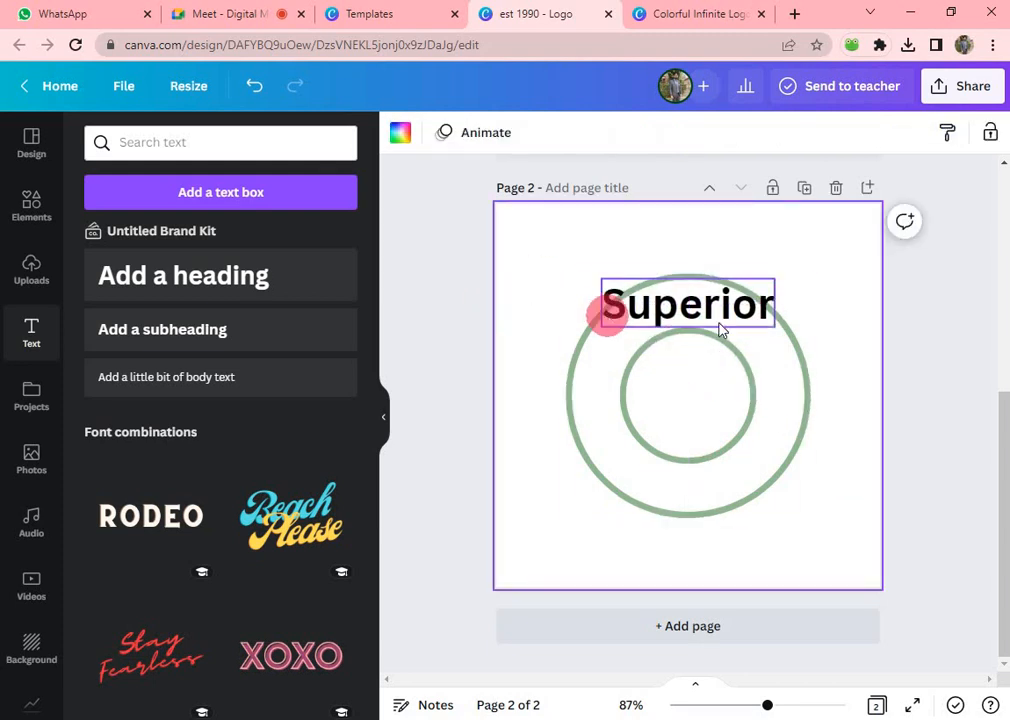
- Apply the Shadow effect to the "Superior" heading and try different offsets, ending at 95
scroll(708, 320, up, 5)
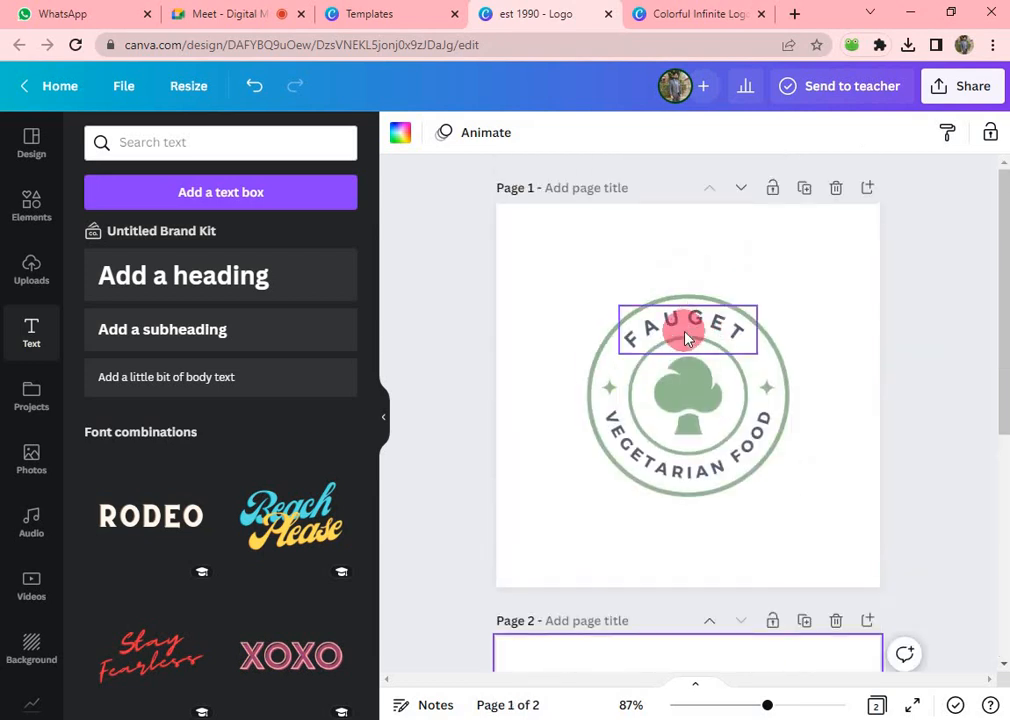
scroll(686, 338, down, 5)
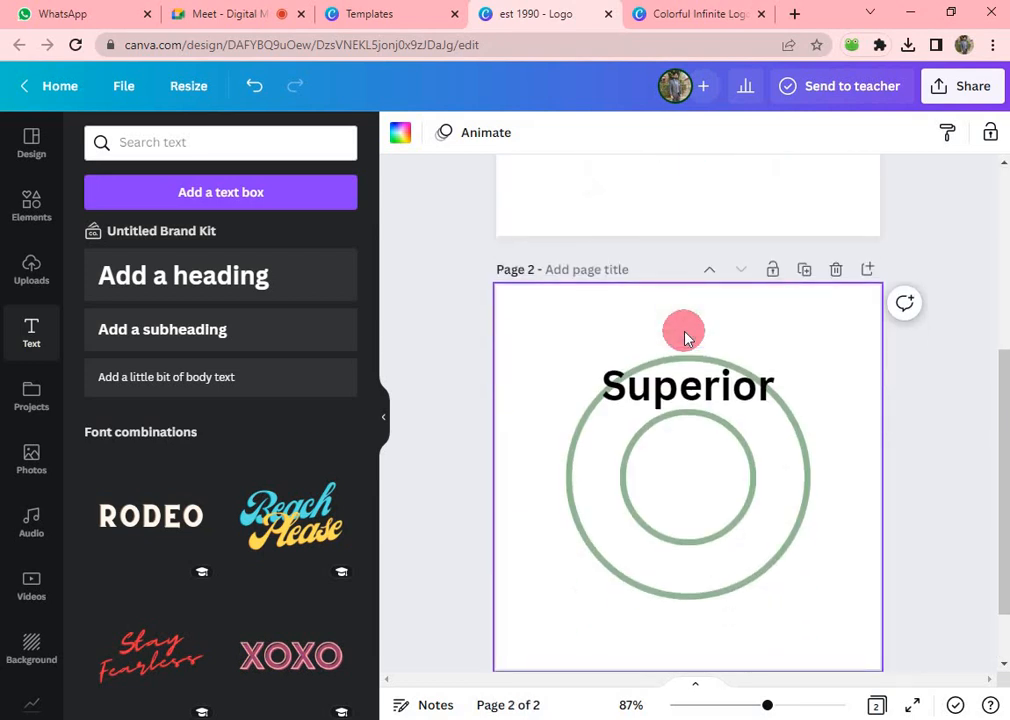
click(716, 390)
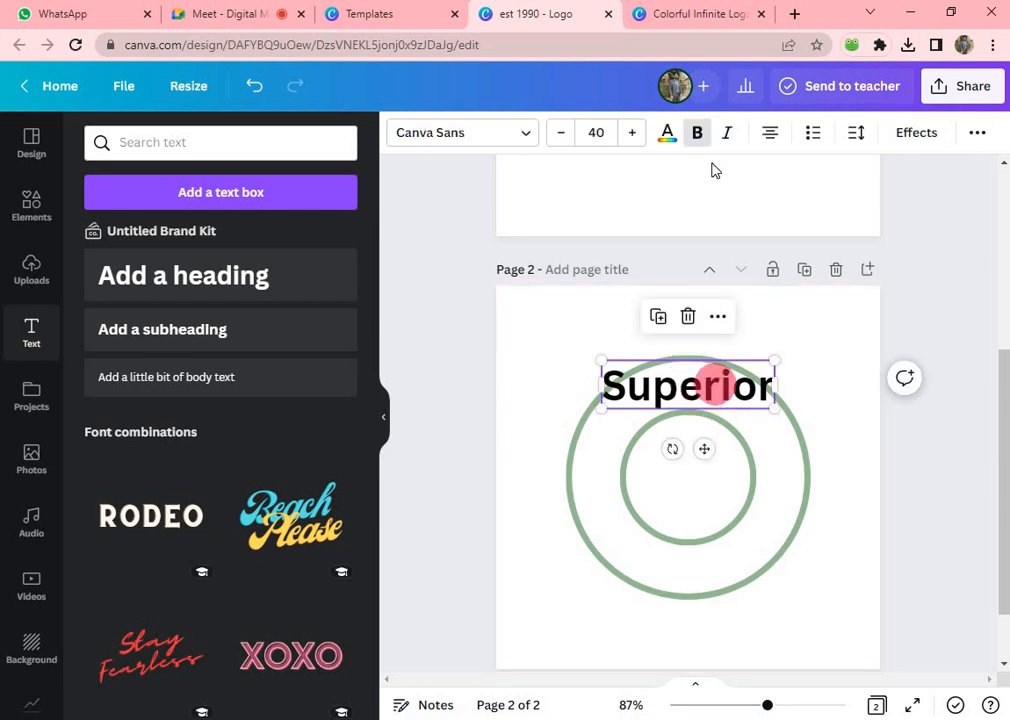
click(918, 142)
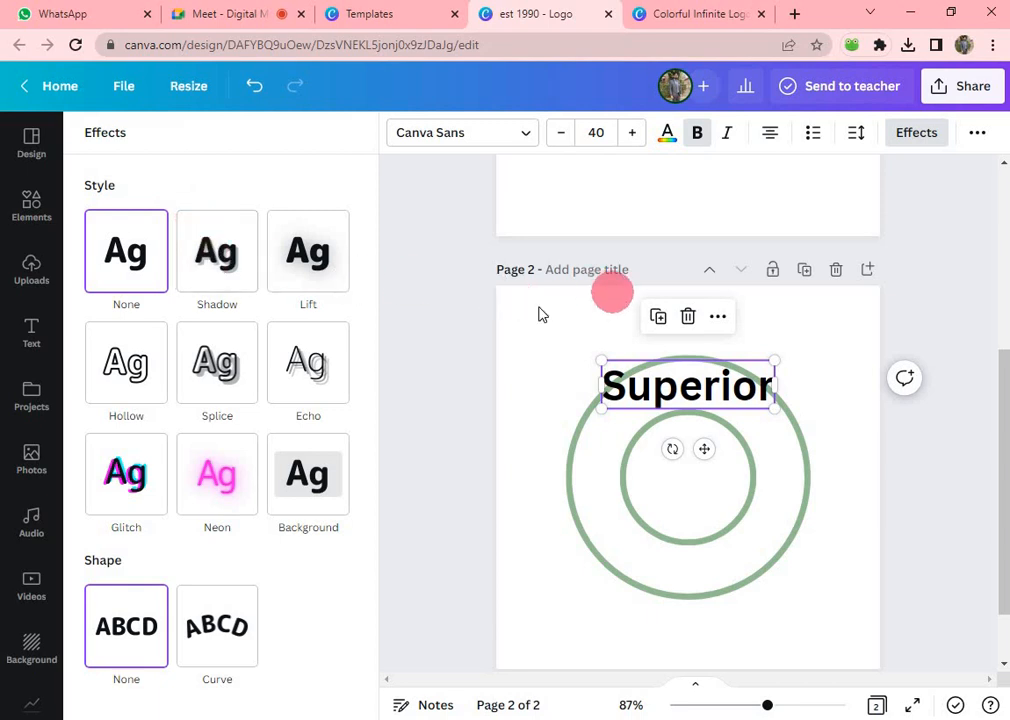
click(217, 286)
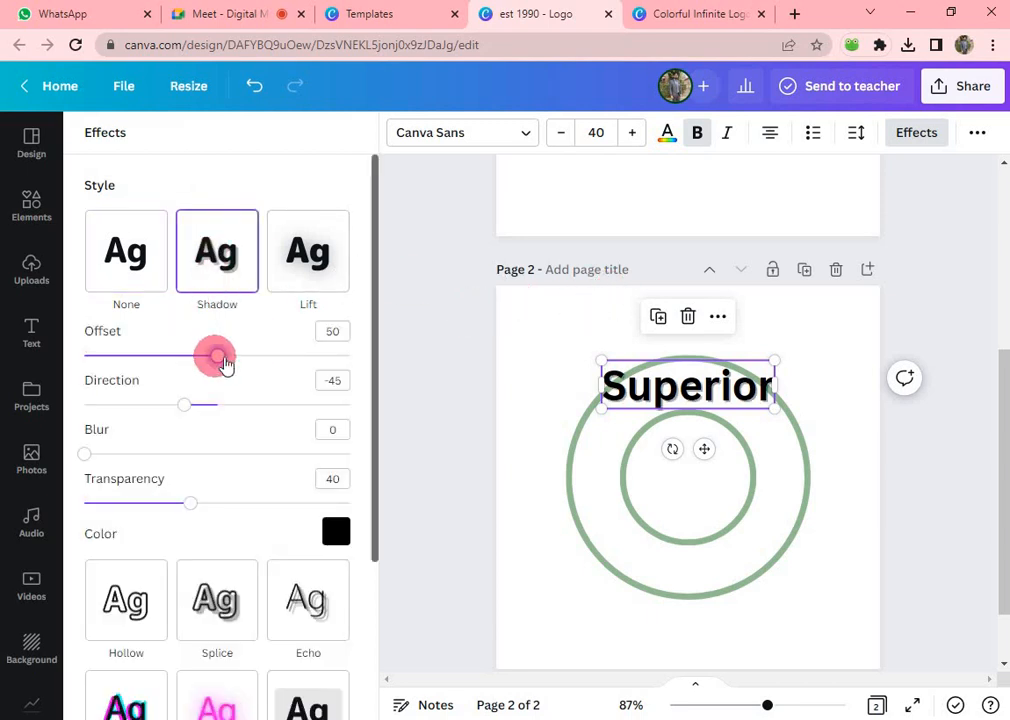
drag(226, 365, 312, 362)
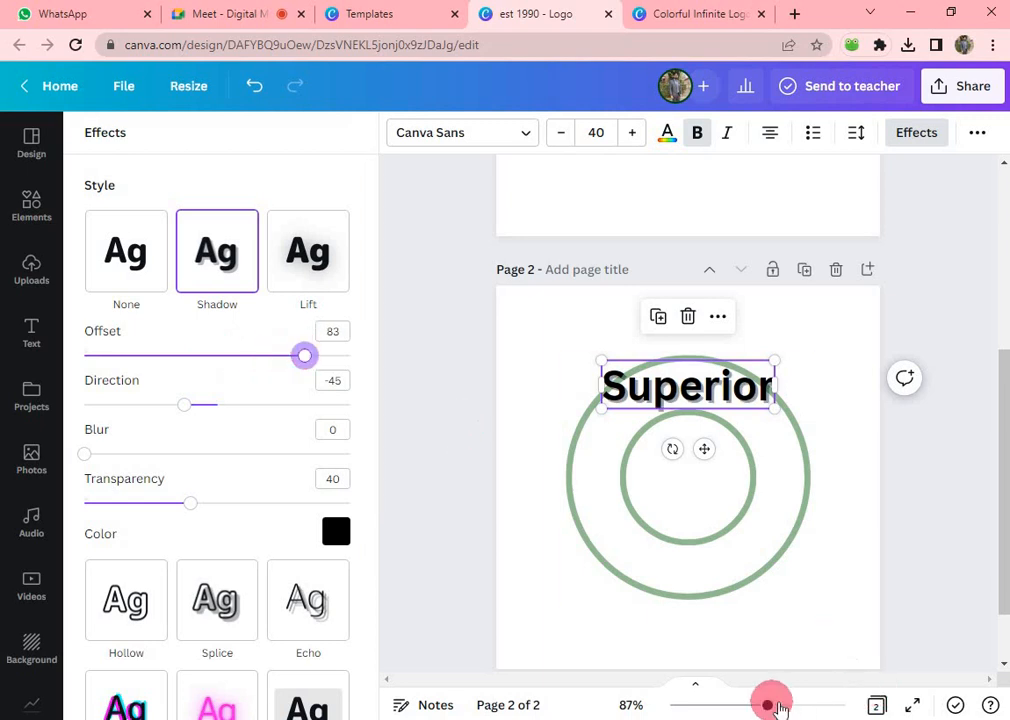
drag(780, 707, 823, 705)
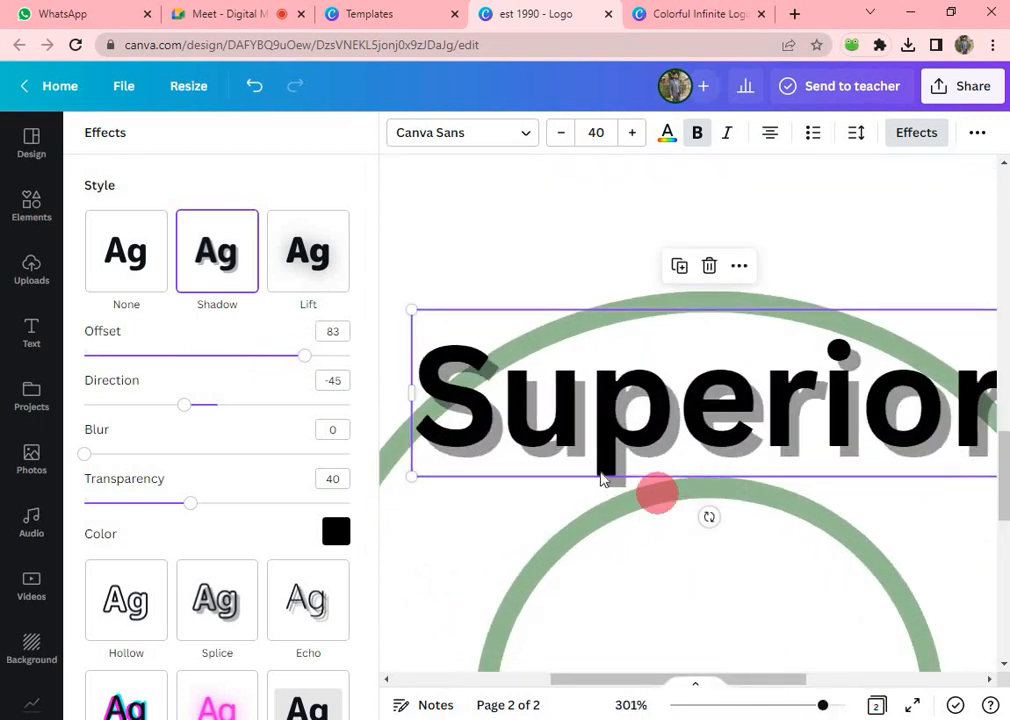
drag(309, 364, 188, 358)
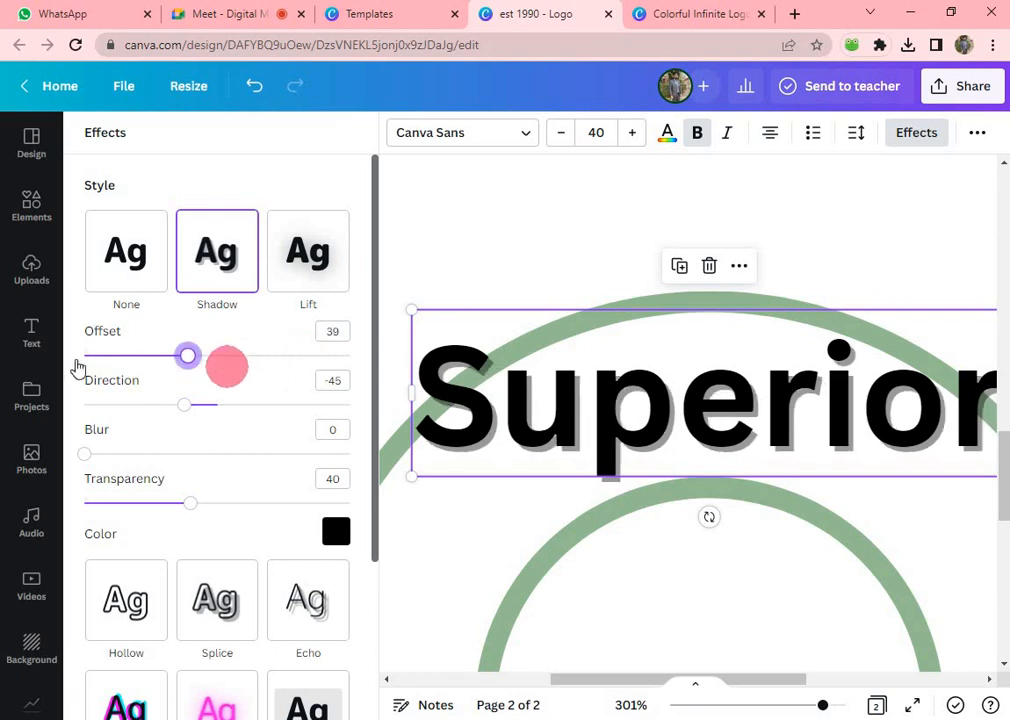
drag(78, 368, 338, 376)
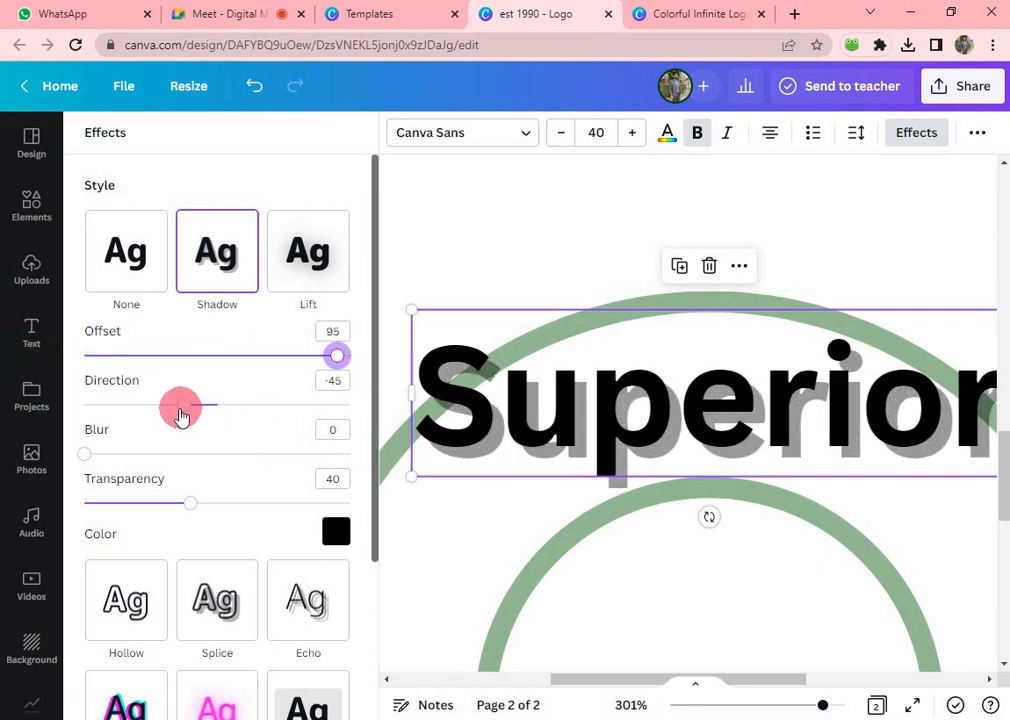
- Set the heading's shadow direction to -102, its transparency to 35 and its colour to dark blue
mouse_move(163, 421)
mouse_down()
mouse_move(90, 428)
mouse_move(262, 410)
mouse_move(145, 418)
mouse_up()
drag(86, 455, 92, 517)
mouse_move(196, 519)
mouse_down()
mouse_move(334, 527)
mouse_move(104, 514)
mouse_move(178, 512)
mouse_up()
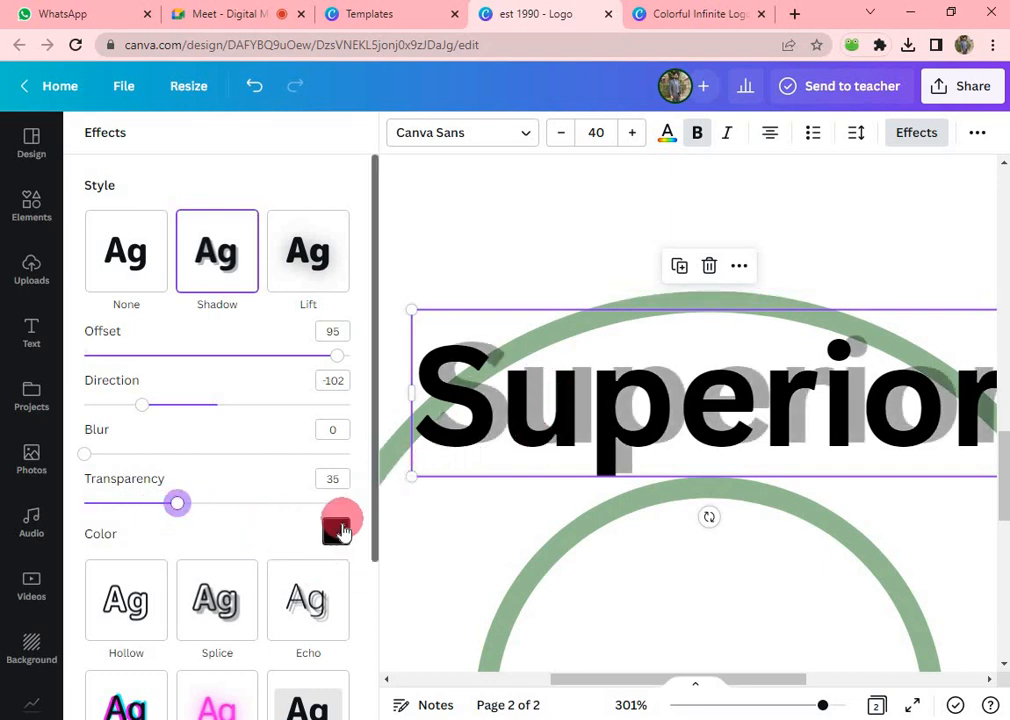
click(336, 531)
click(314, 436)
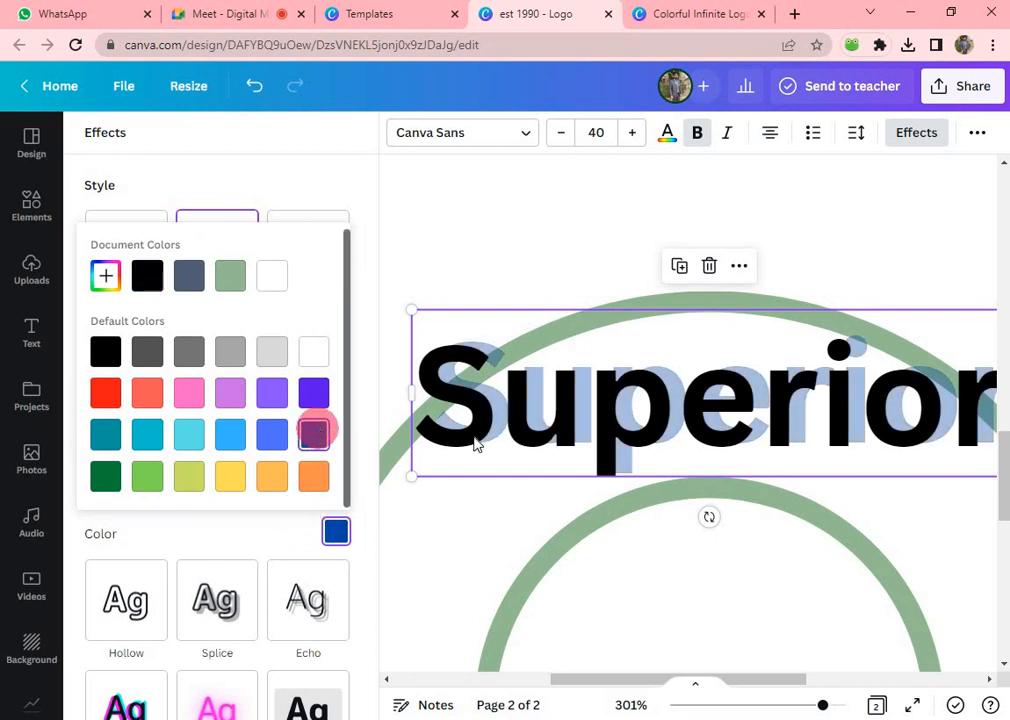
drag(822, 705, 761, 705)
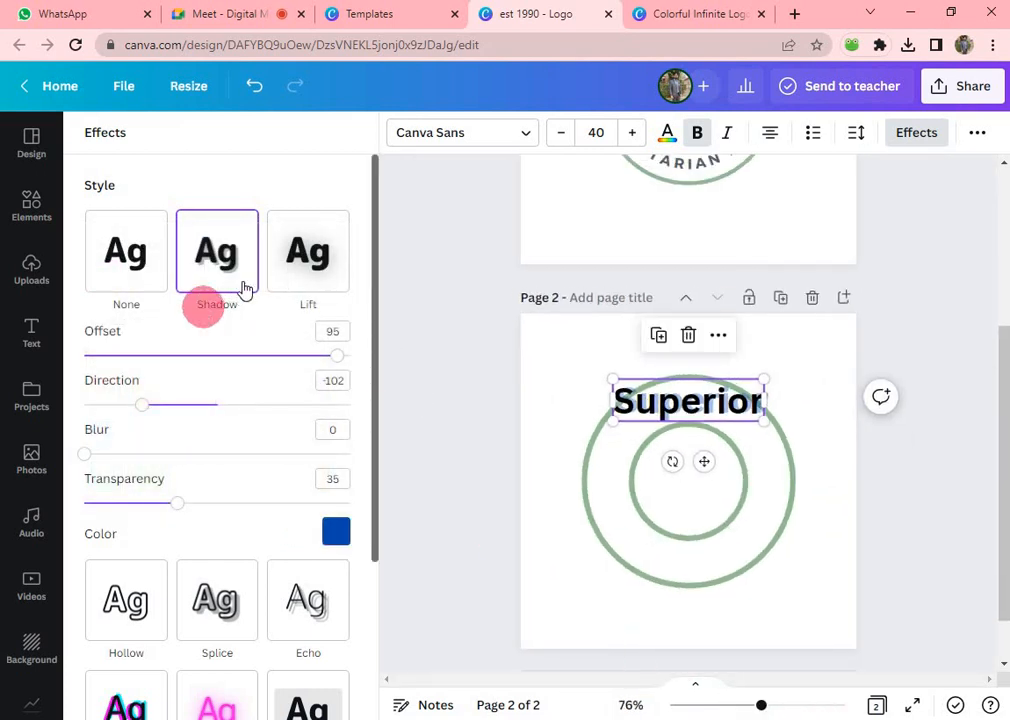
- Try the Hollow and Splice effects on the "Superior" heading, and switch back to the Shadow effect
scroll(268, 483, down, 2)
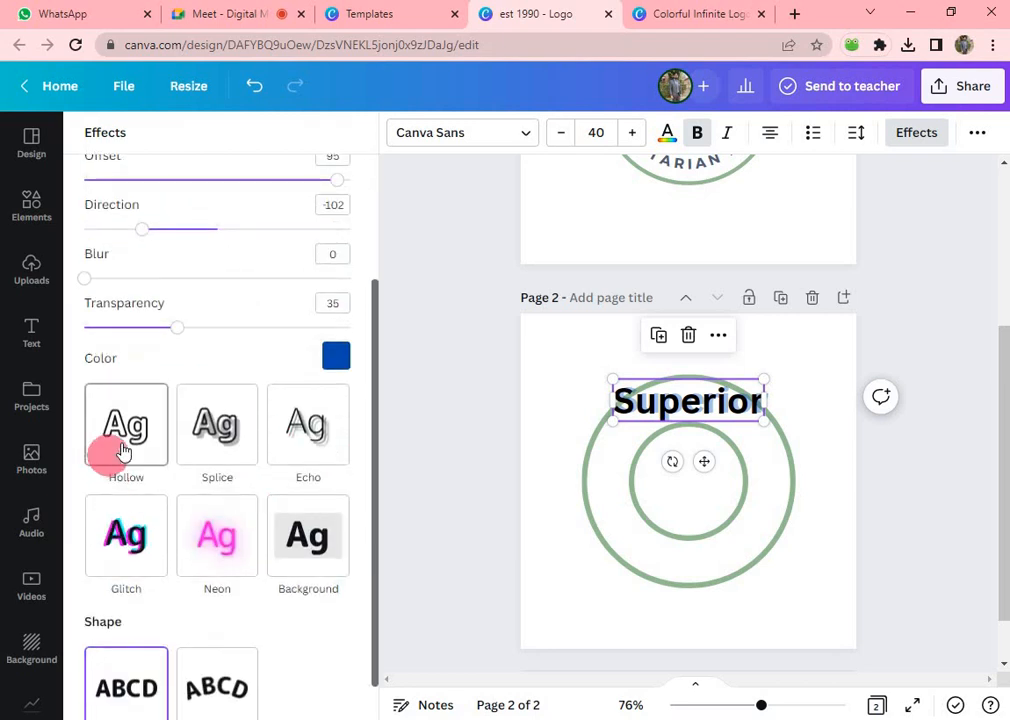
click(106, 451)
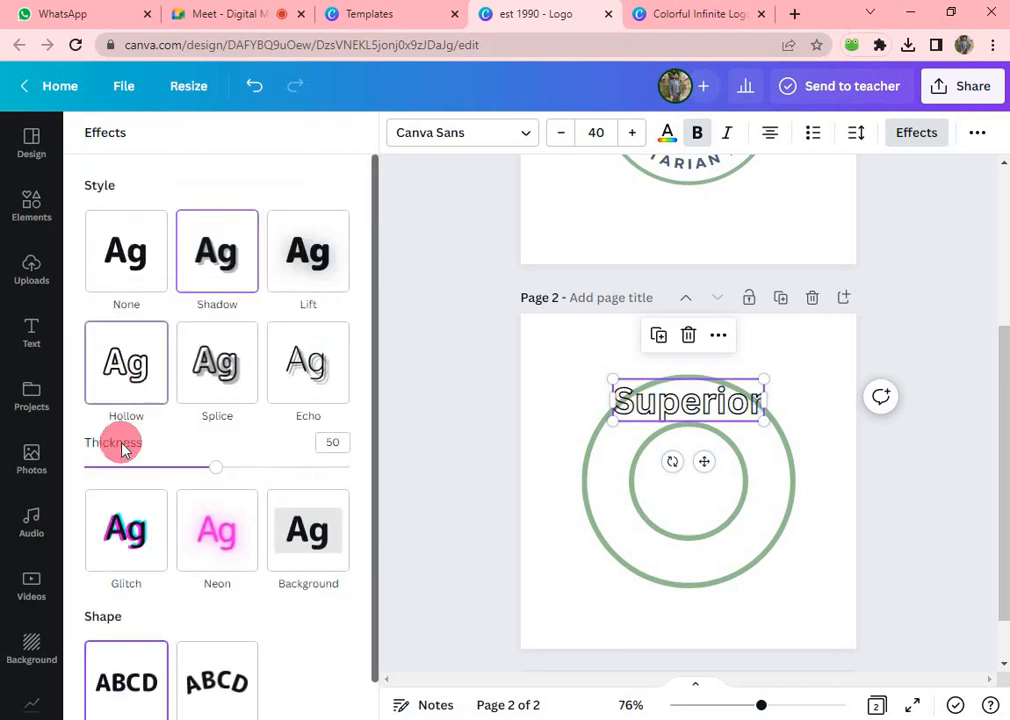
click(229, 365)
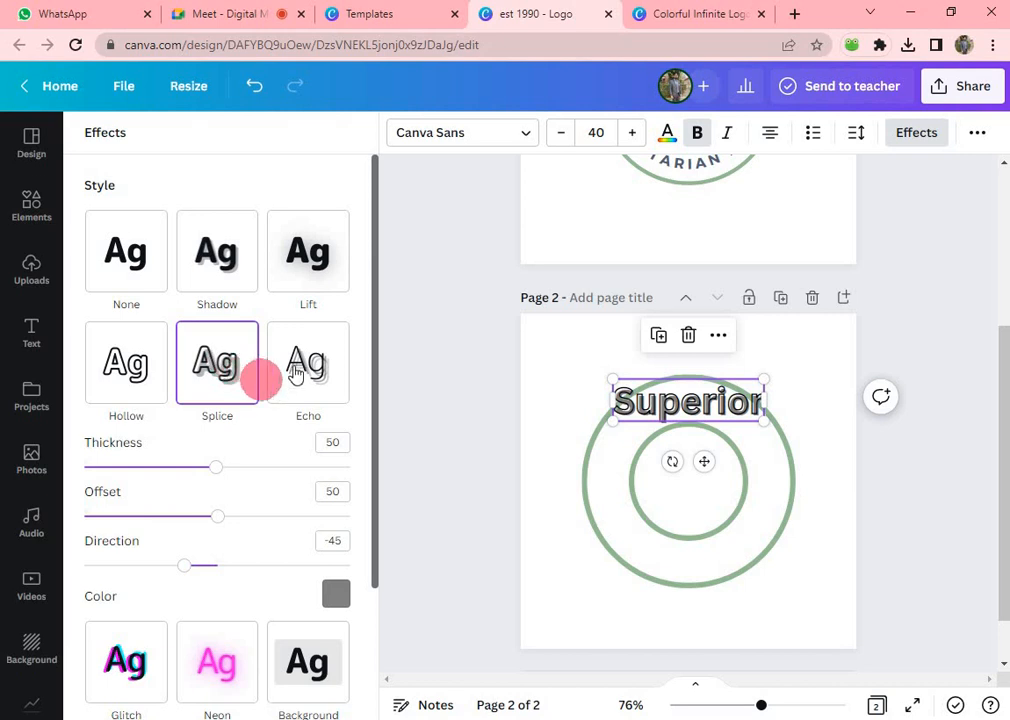
scroll(293, 363, down, 2)
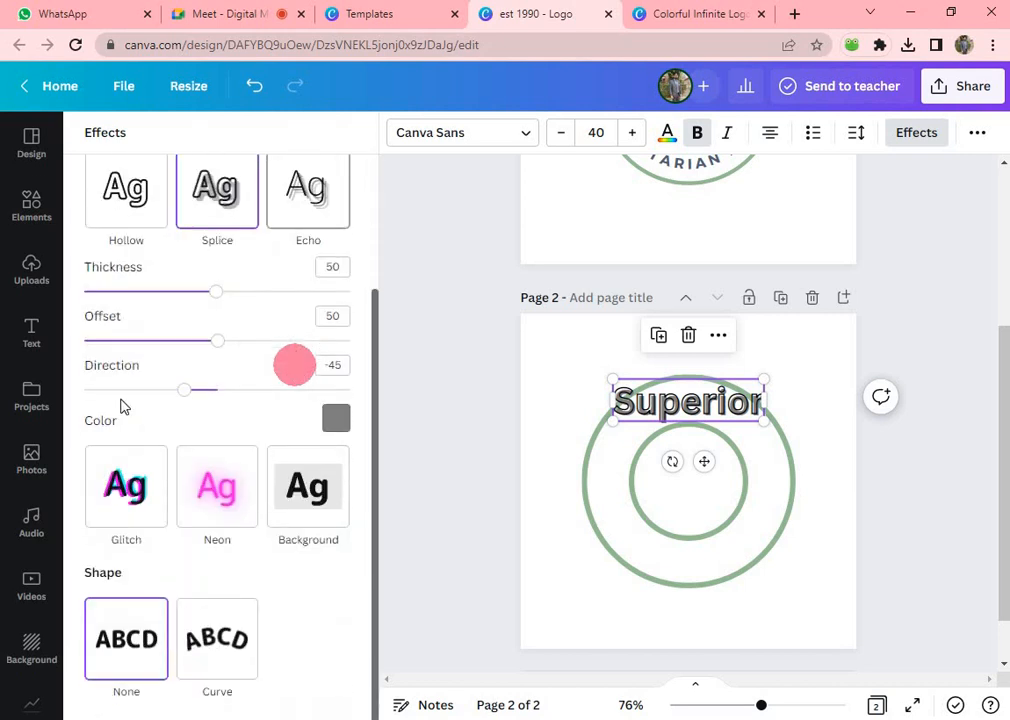
scroll(205, 303, up, 2)
click(207, 285)
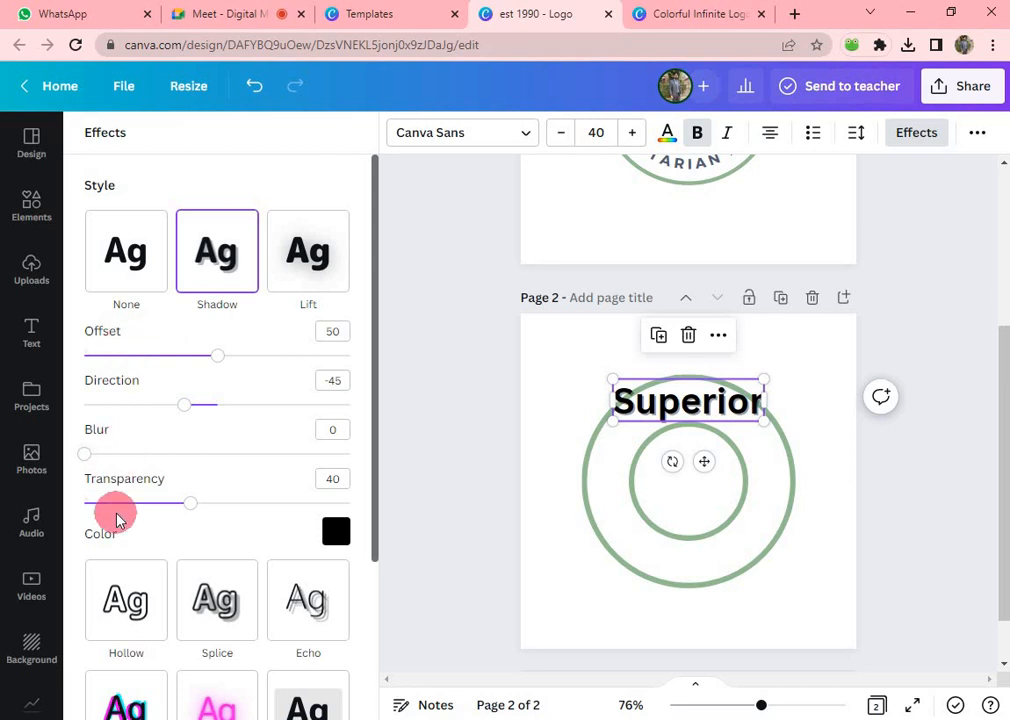
- Compare the Lift and Shadow effects on the "Superior" heading and try a stronger Lift intensity
click(293, 264)
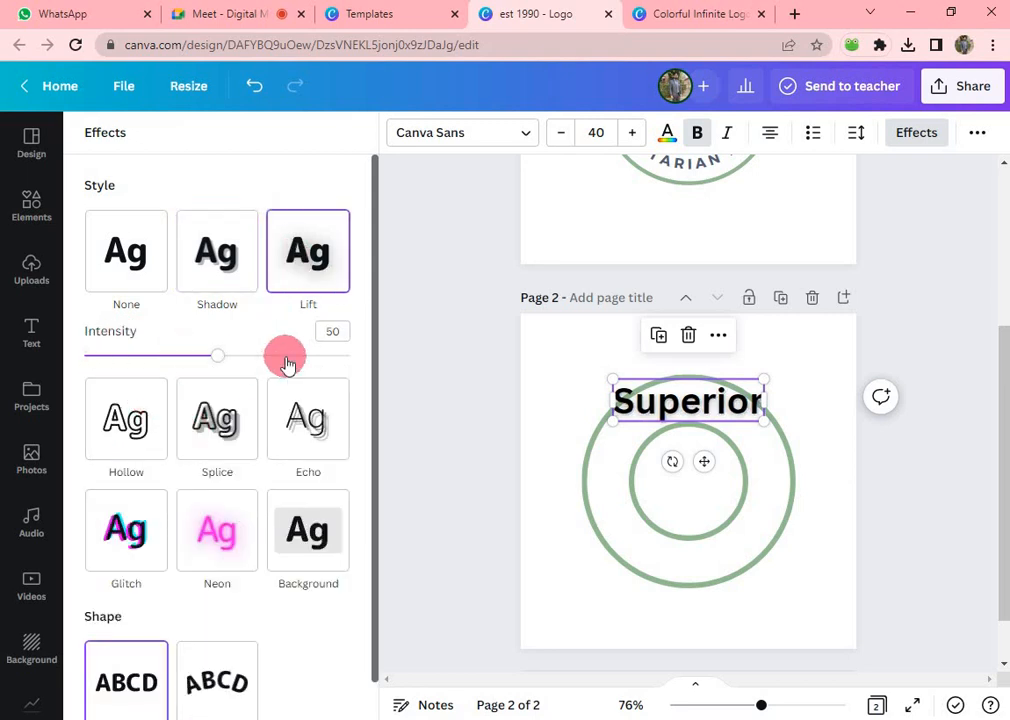
click(308, 272)
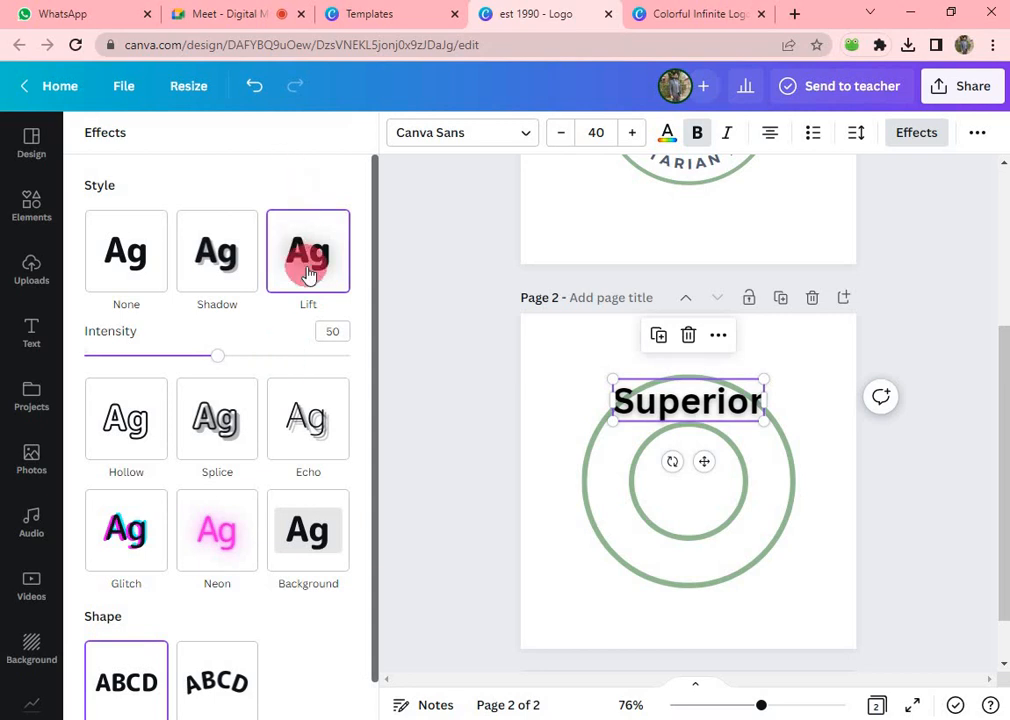
click(204, 270)
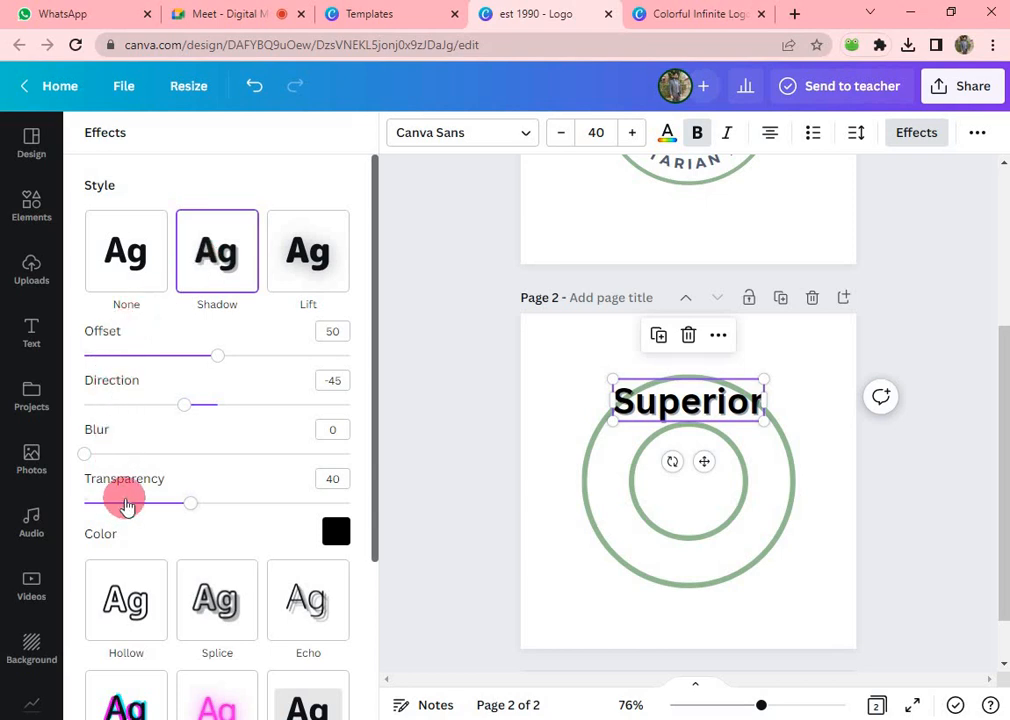
click(310, 266)
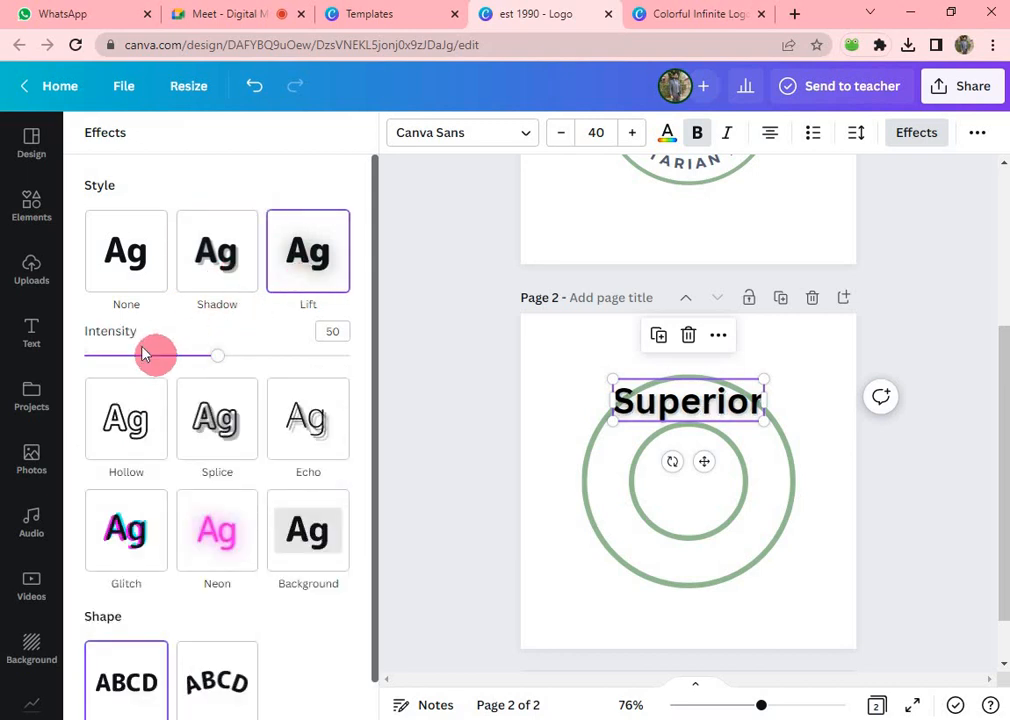
drag(220, 358, 264, 367)
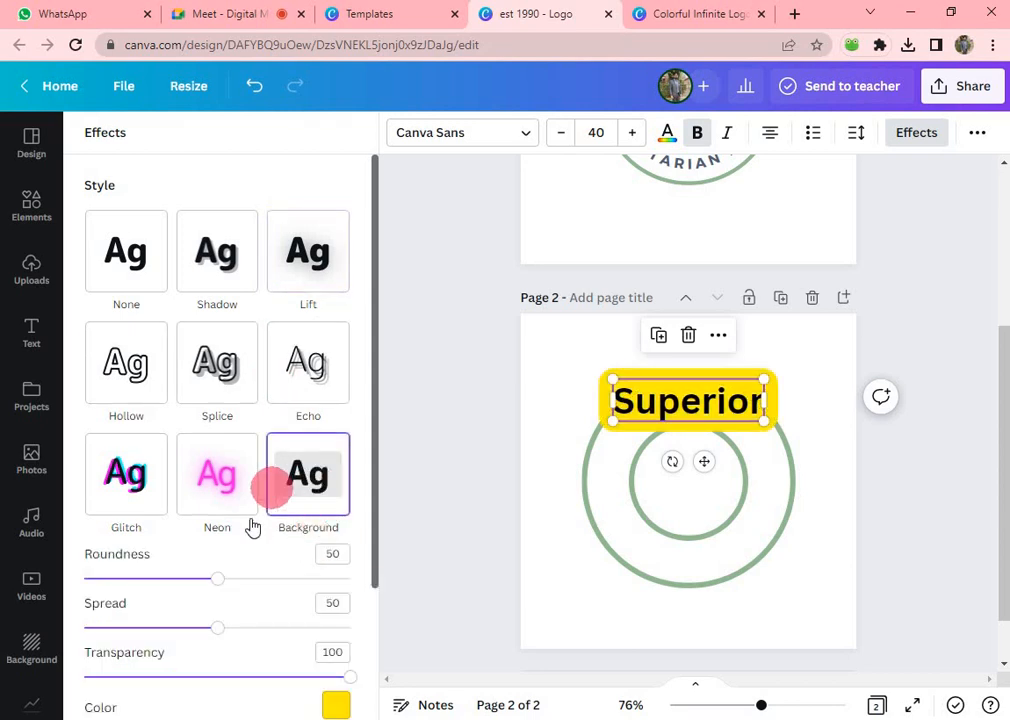
- Review the Background effect's options and reset the "Superior" heading's effect style to None
scroll(230, 518, down, 3)
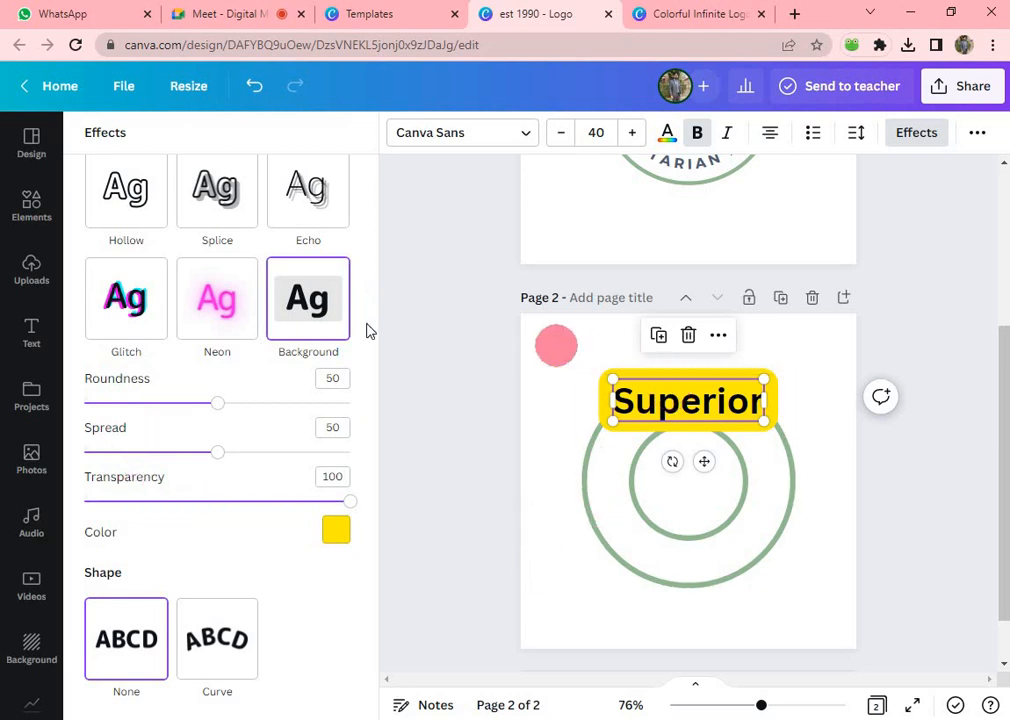
scroll(326, 322, up, 3)
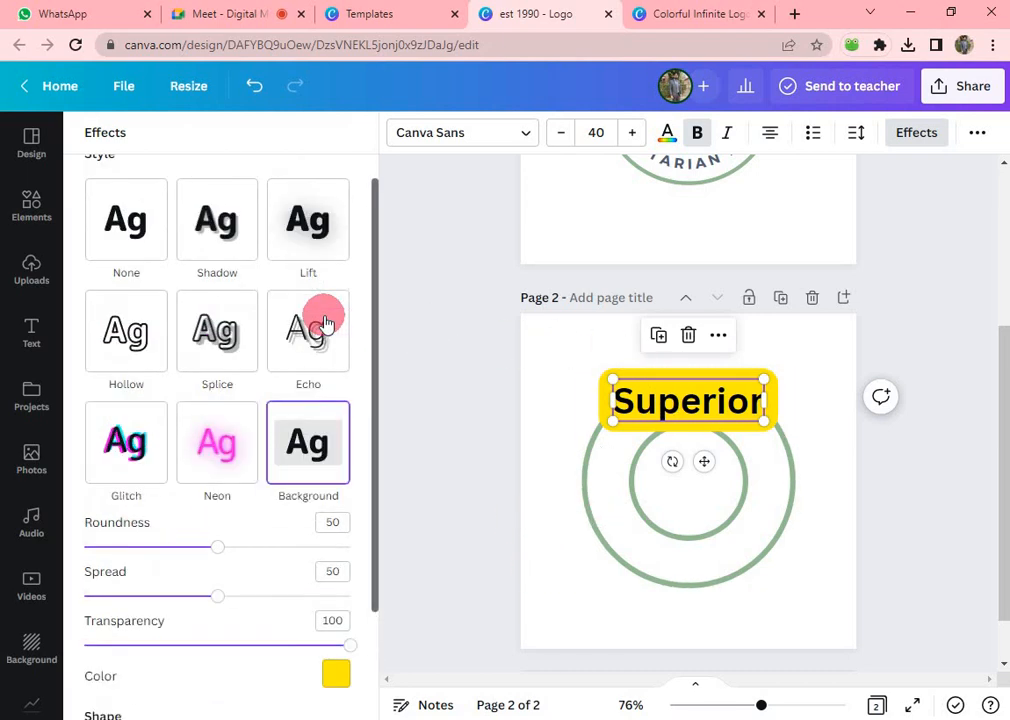
click(146, 272)
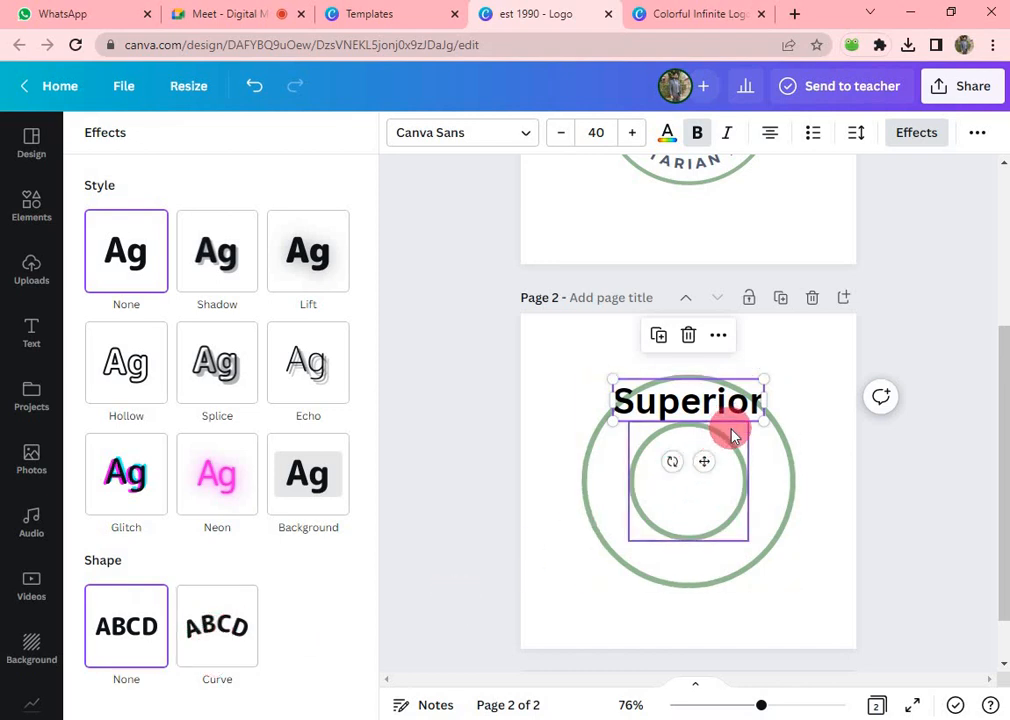
- Apply the Curve shape to the "Superior" heading, move it slightly up between the rings and set the curve to 85
click(221, 634)
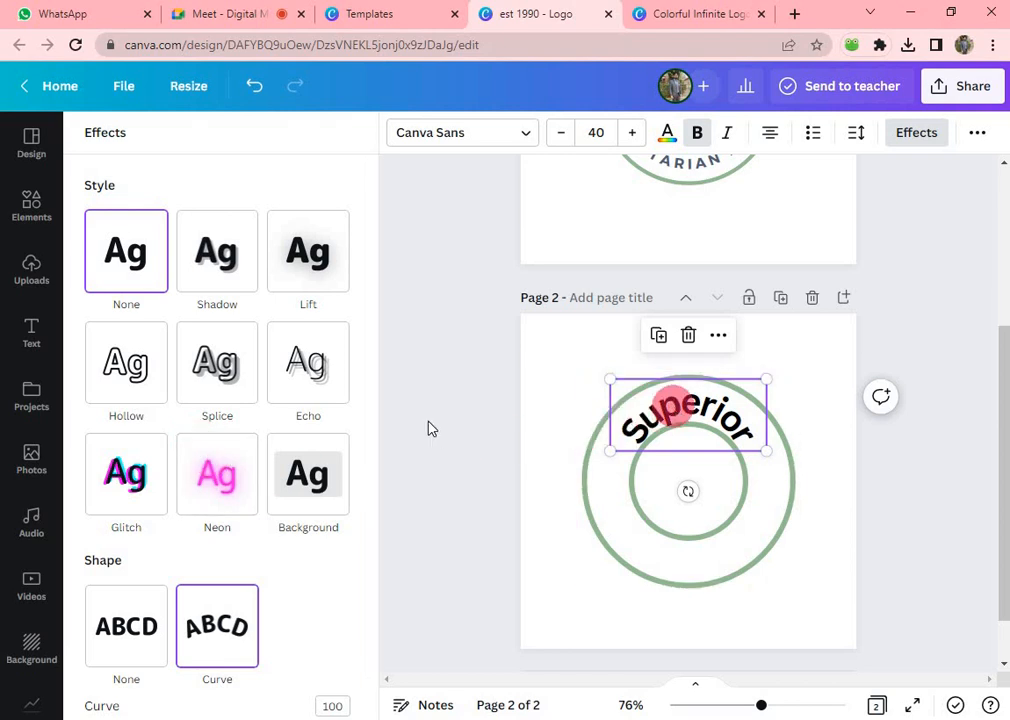
scroll(353, 432, down, 1)
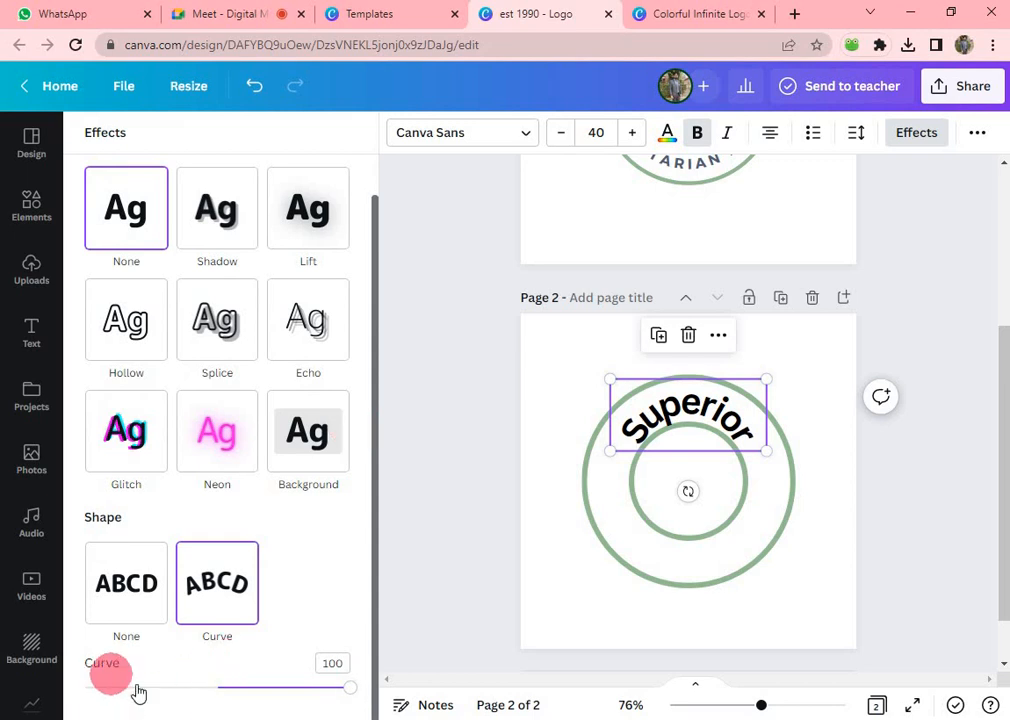
mouse_move(350, 697)
mouse_down()
mouse_move(245, 706)
mouse_move(338, 712)
mouse_up()
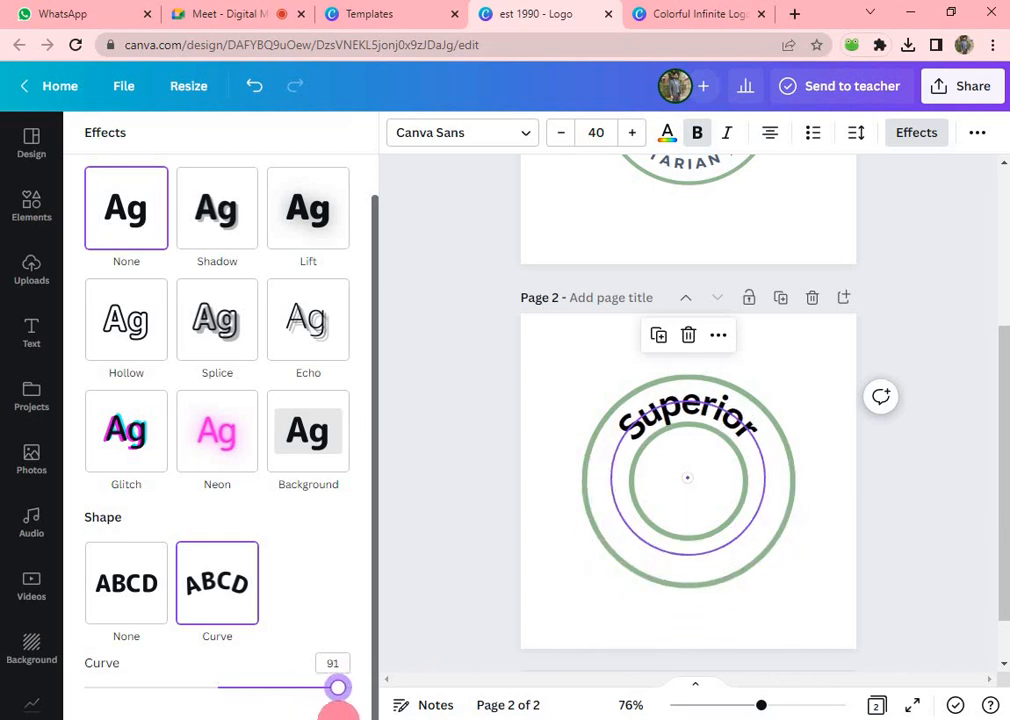
drag(338, 712, 323, 630)
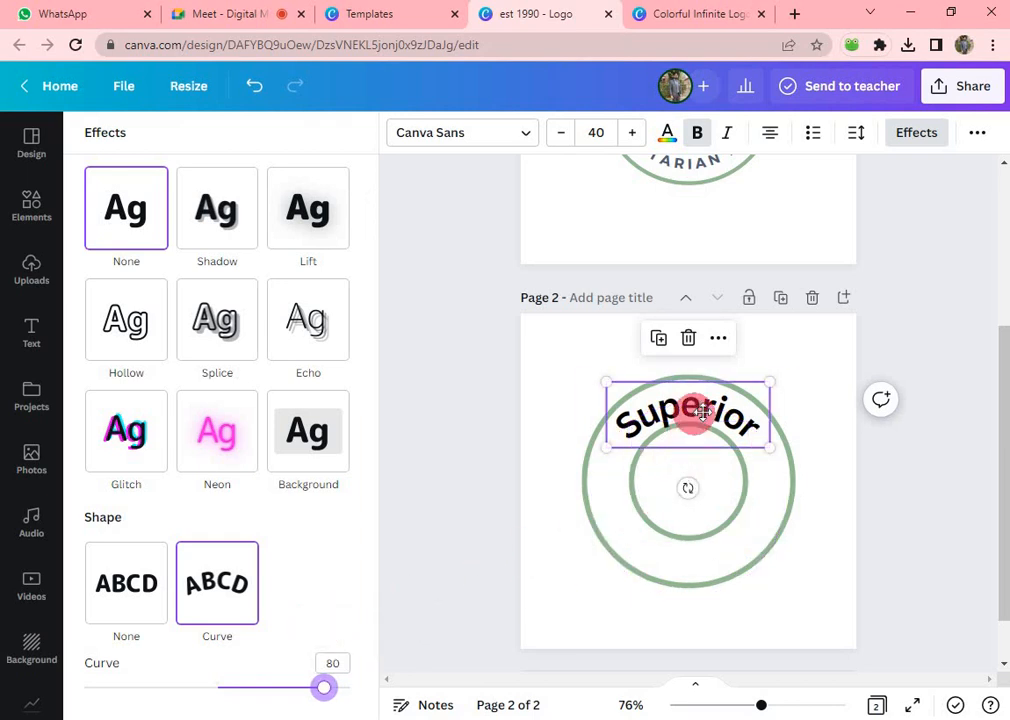
drag(703, 412, 693, 408)
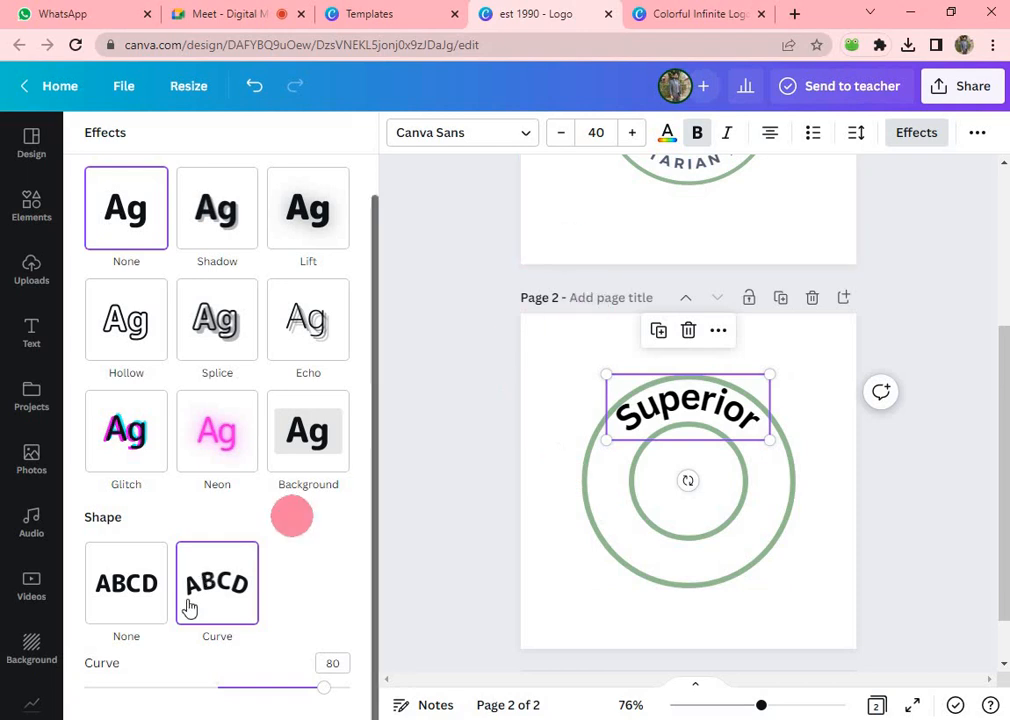
mouse_move(331, 690)
mouse_down()
mouse_move(352, 695)
mouse_move(326, 700)
mouse_move(330, 688)
mouse_up()
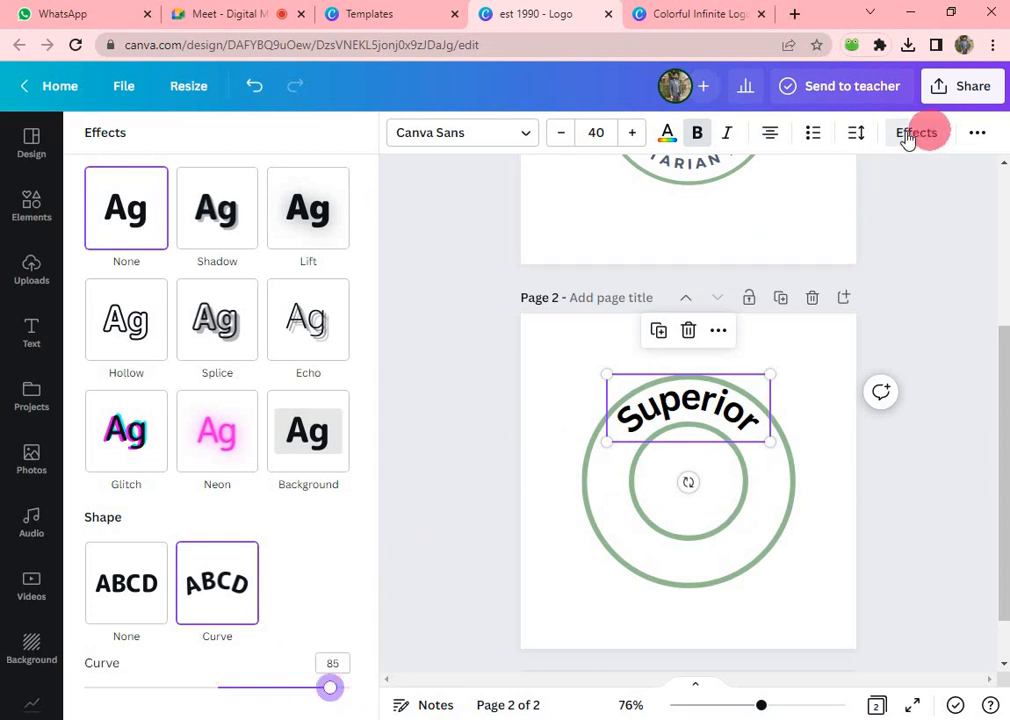
- Set the "Superior" heading's letter spacing to 196 and its line spacing to 1.37
click(853, 140)
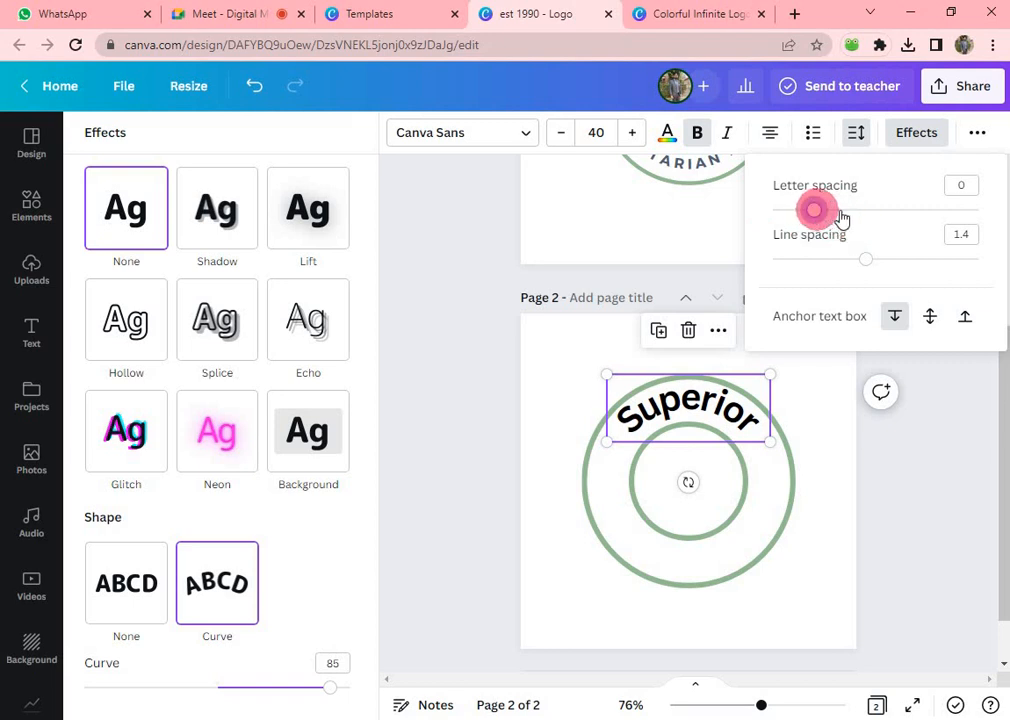
drag(841, 218, 861, 260)
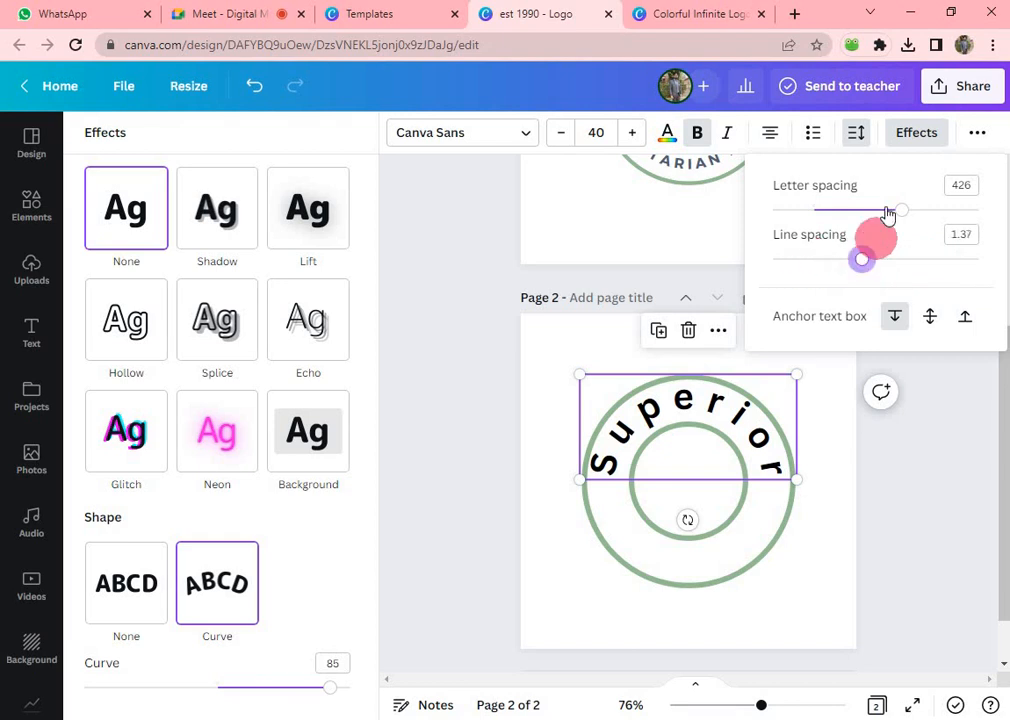
drag(901, 211, 856, 228)
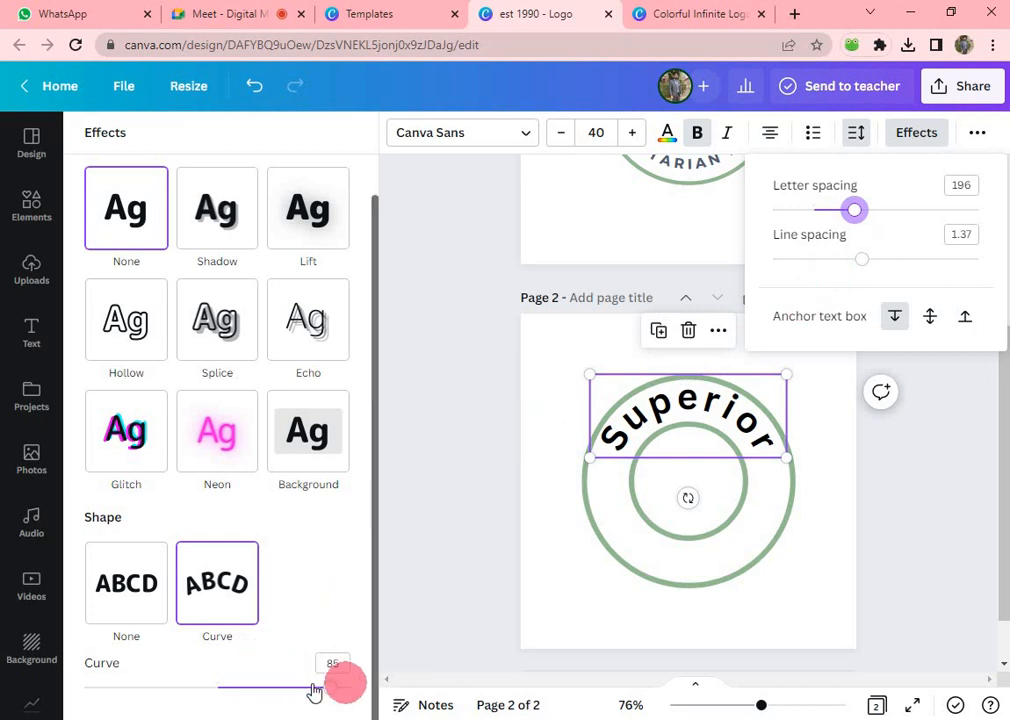
- Set the "Superior" heading's curve to 91 and its letter spacing to 252, fine-tune its position between the rings and deselect it
drag(327, 690, 340, 697)
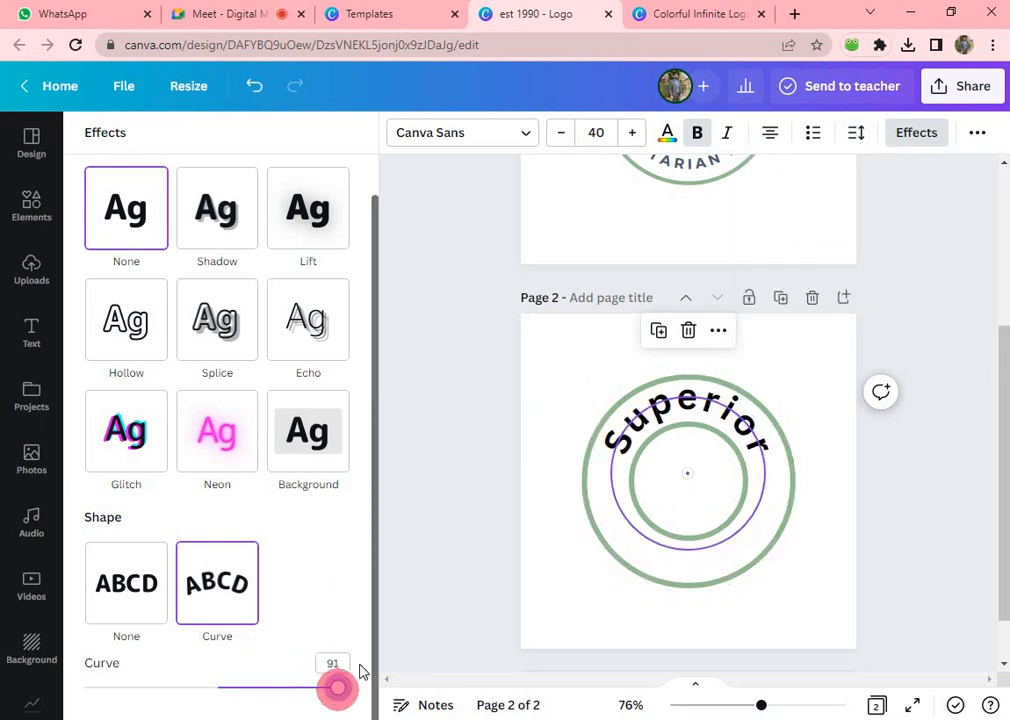
click(856, 132)
drag(848, 200, 868, 220)
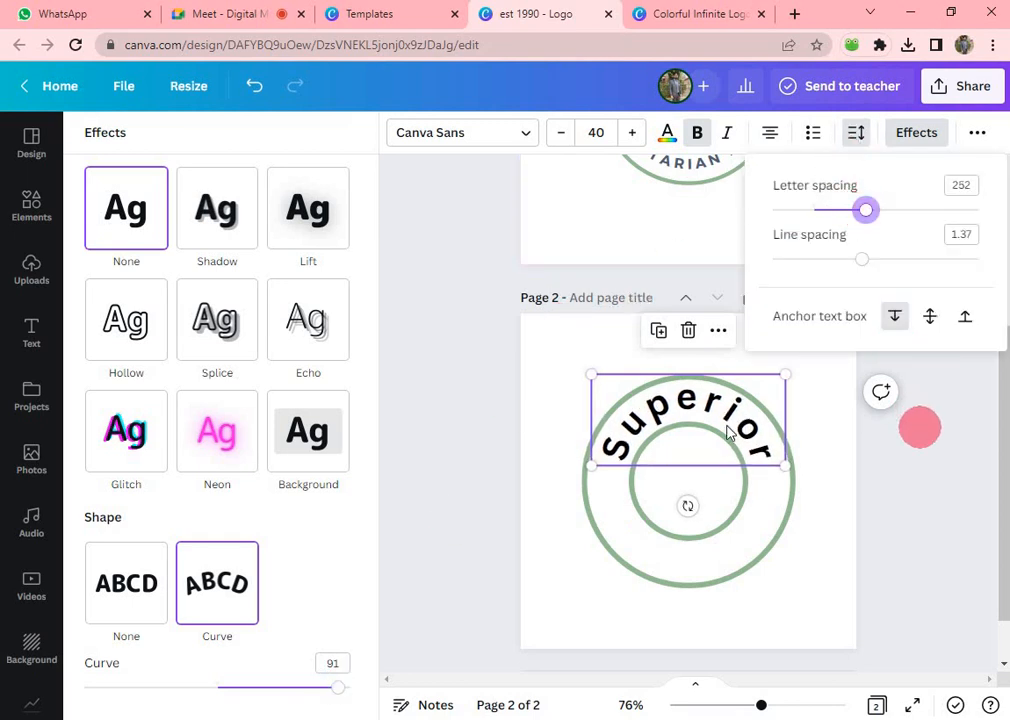
drag(685, 406, 688, 405)
click(922, 472)
click(951, 483)
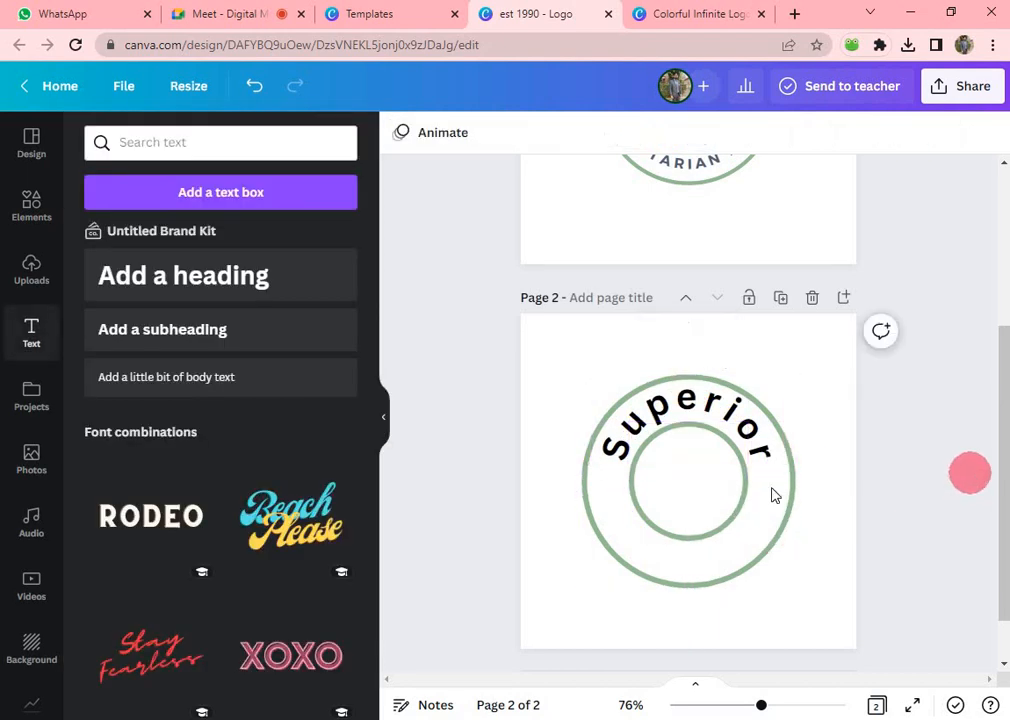
click(724, 472)
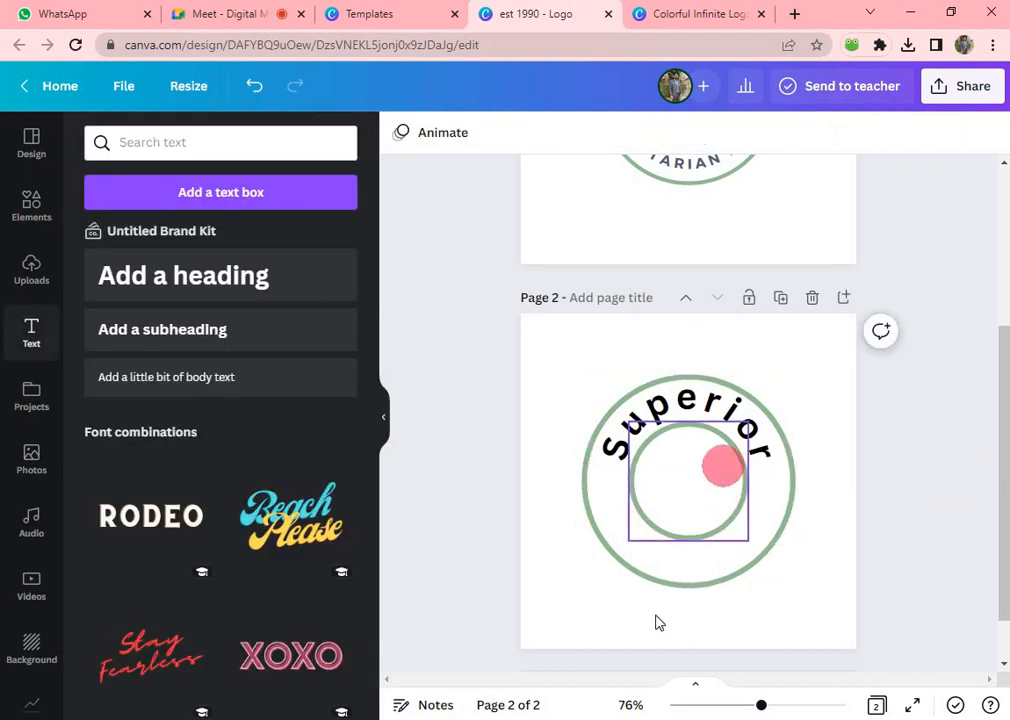
click(649, 585)
click(720, 581)
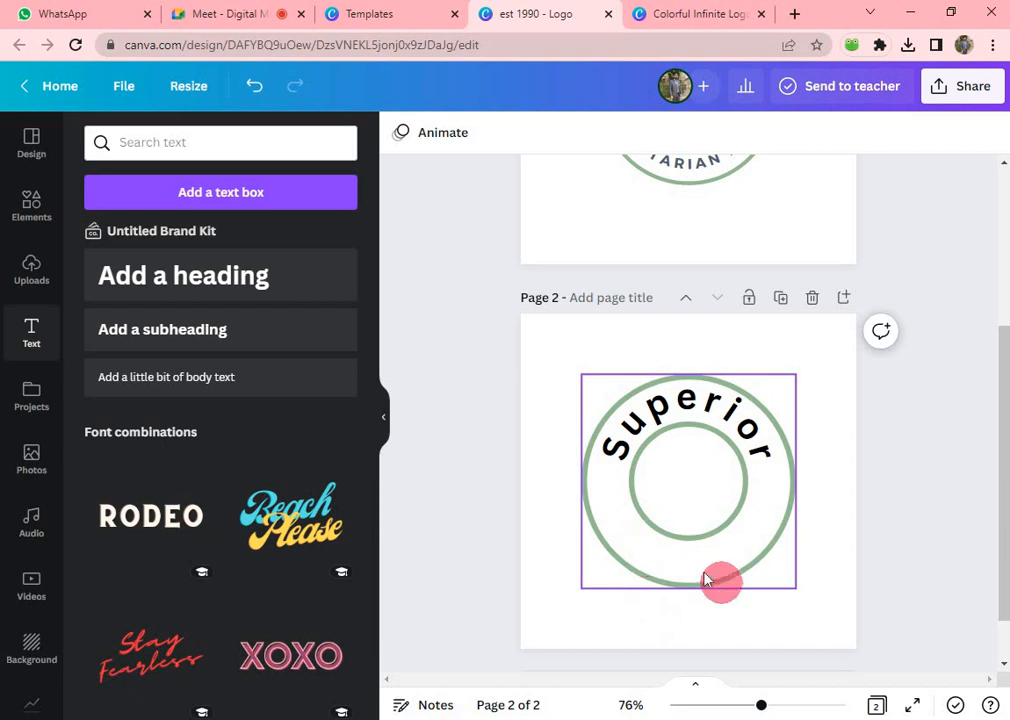
click(470, 626)
- Add a heading reading "Digital Class" to page 2 and move it down to the gap between the bottoms of the two rings
click(195, 273)
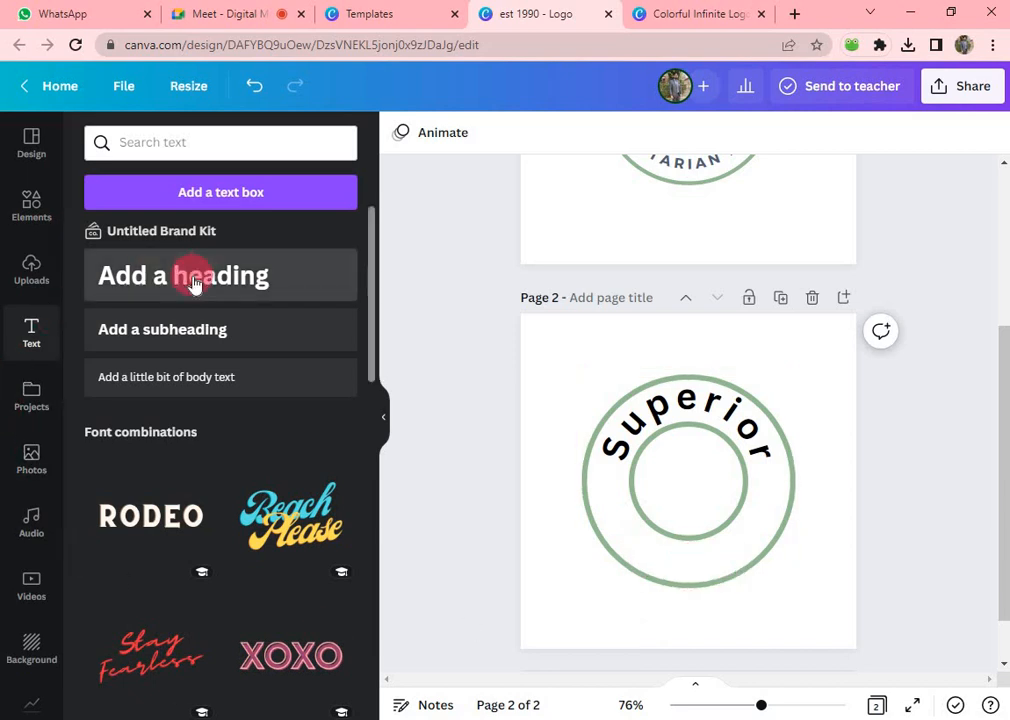
text(D)
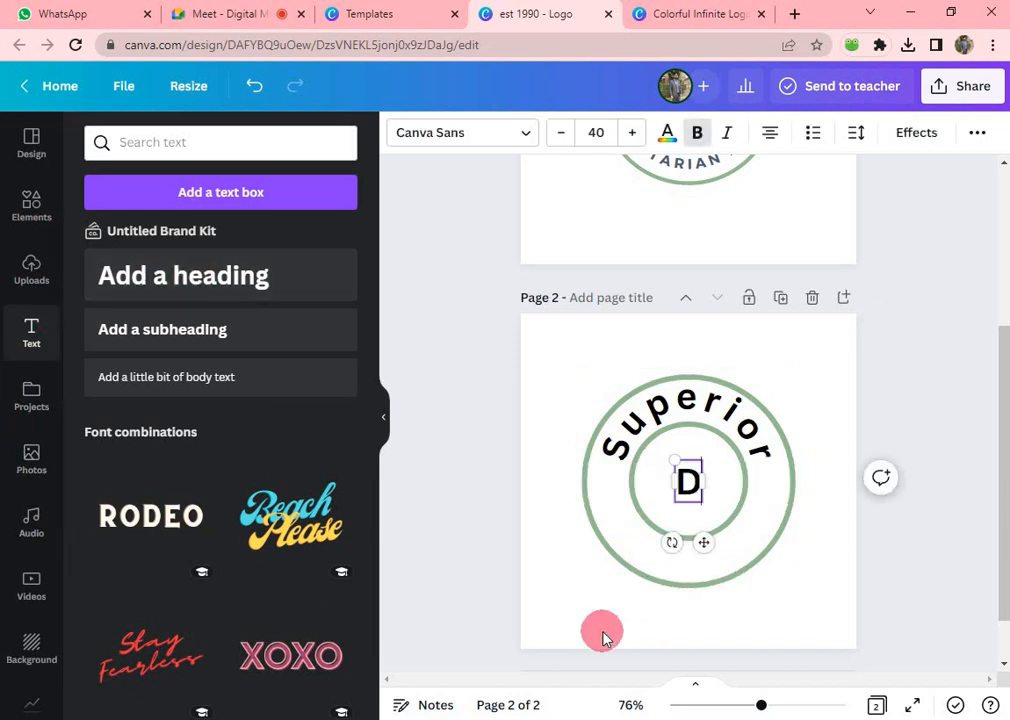
text(igi)
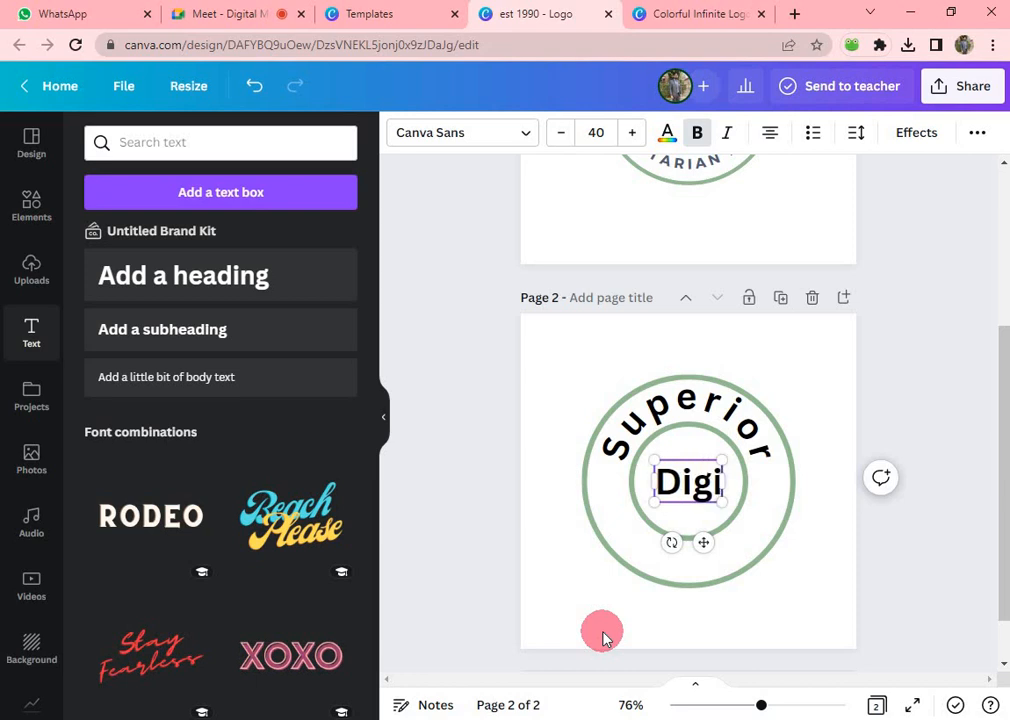
text(tal Class)
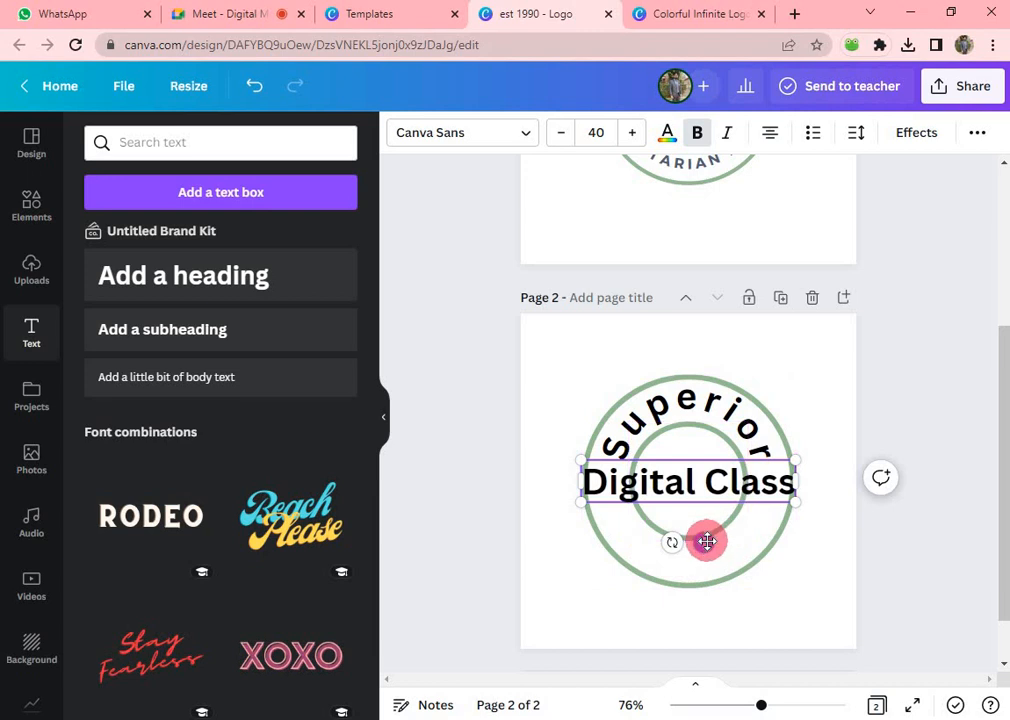
drag(705, 541, 706, 621)
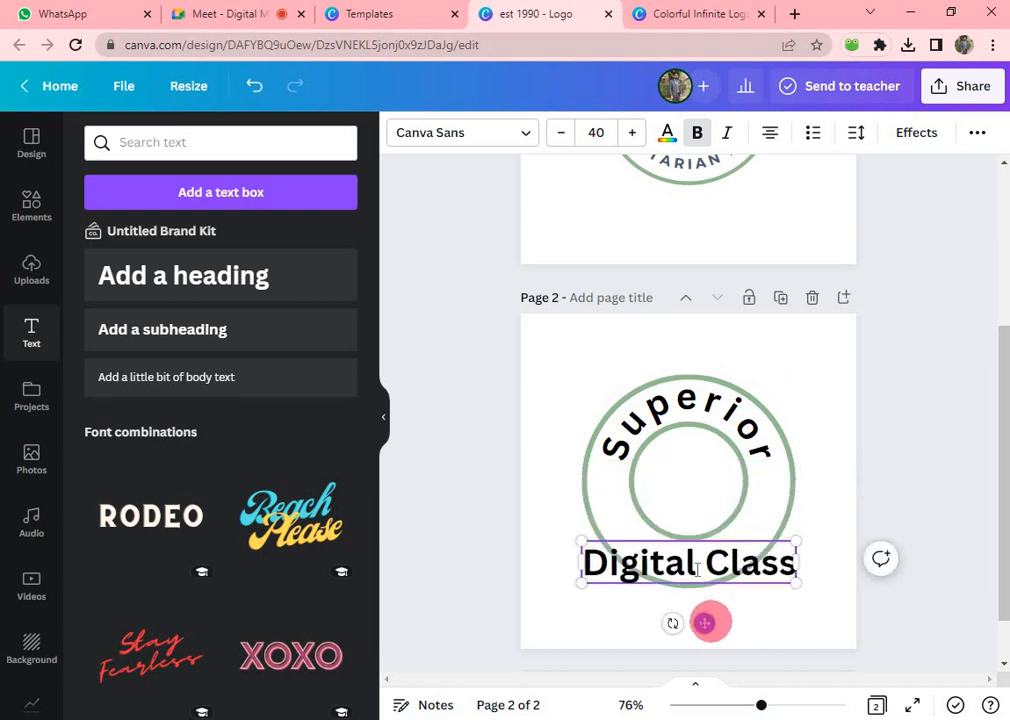
- Apply the Curve shape to the "Digital Class" heading and set its curve to -88 so it bends along the bottom of the rings
click(905, 130)
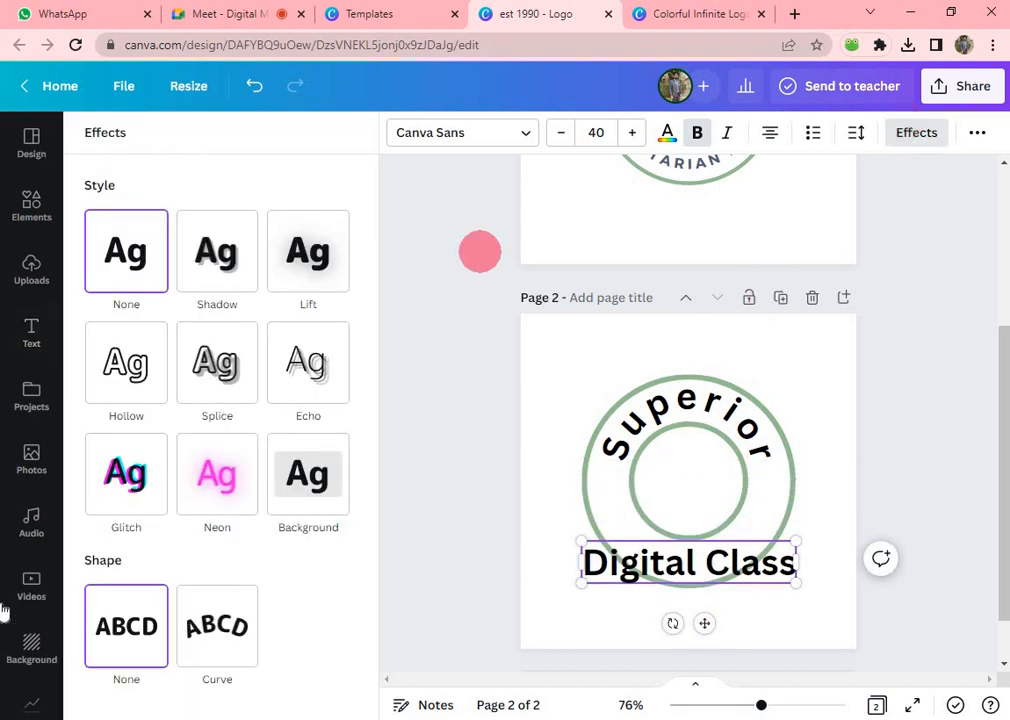
click(212, 645)
scroll(527, 603, down, 1)
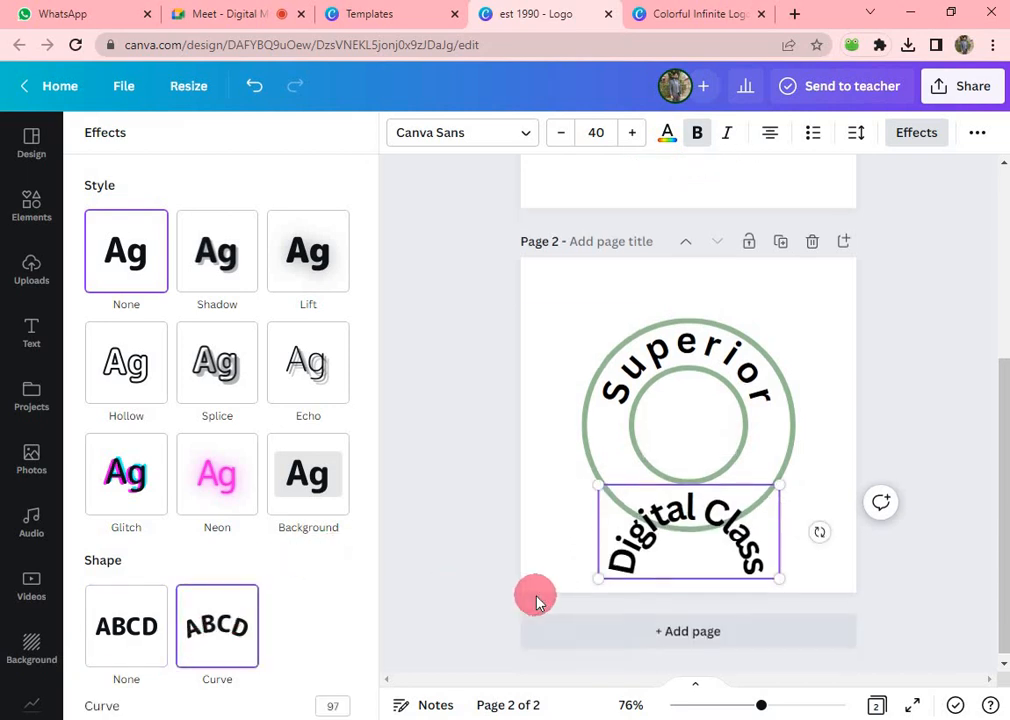
scroll(200, 630, down, 1)
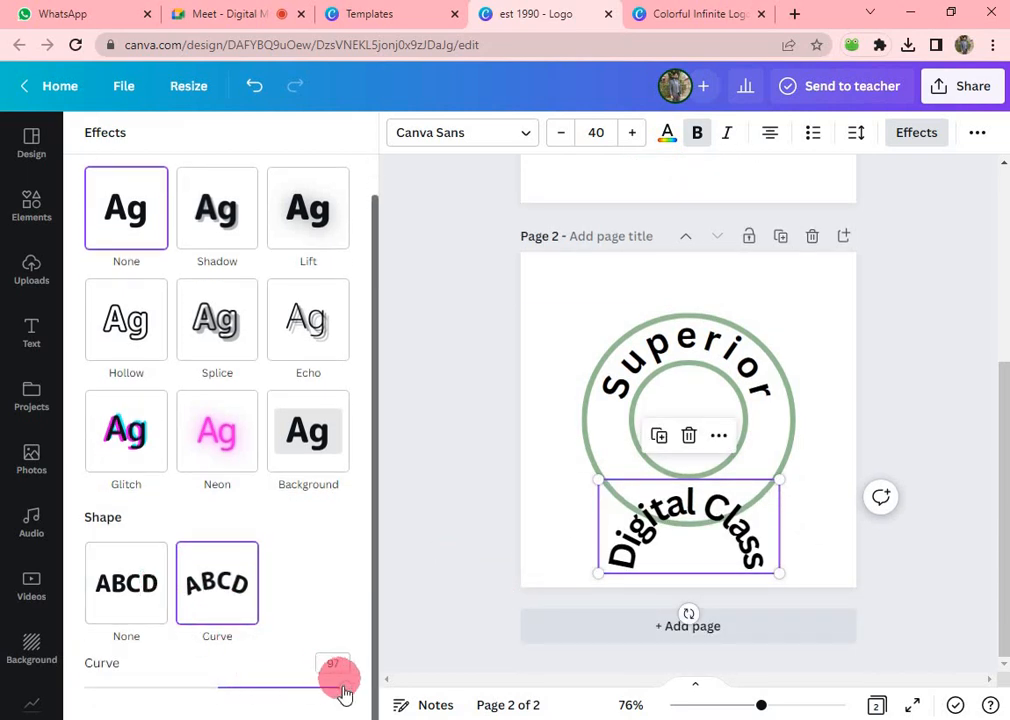
drag(343, 693, 100, 687)
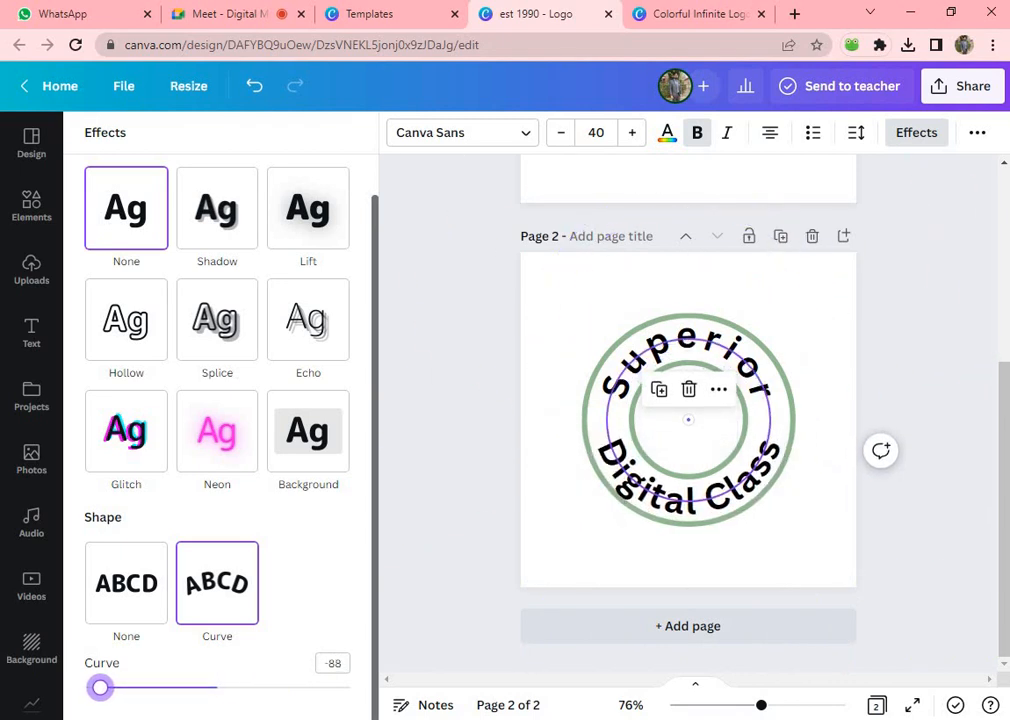
- Set the "Digital Class" heading's letter spacing to 56, nudge it slightly up and right between the rings and deselect it
click(856, 132)
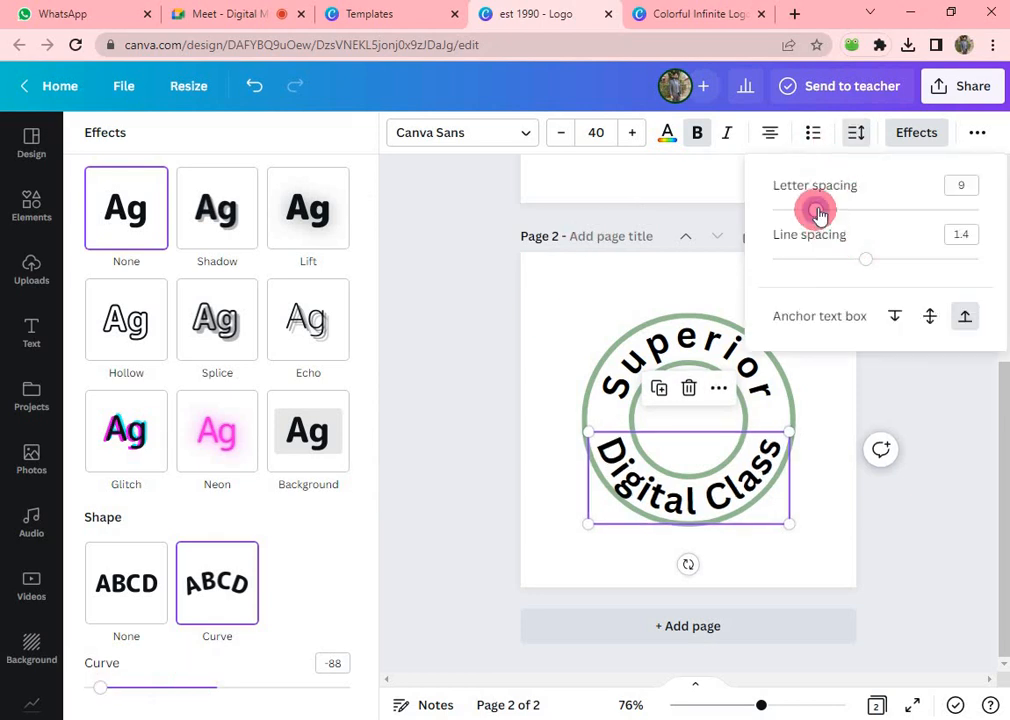
drag(813, 209, 828, 212)
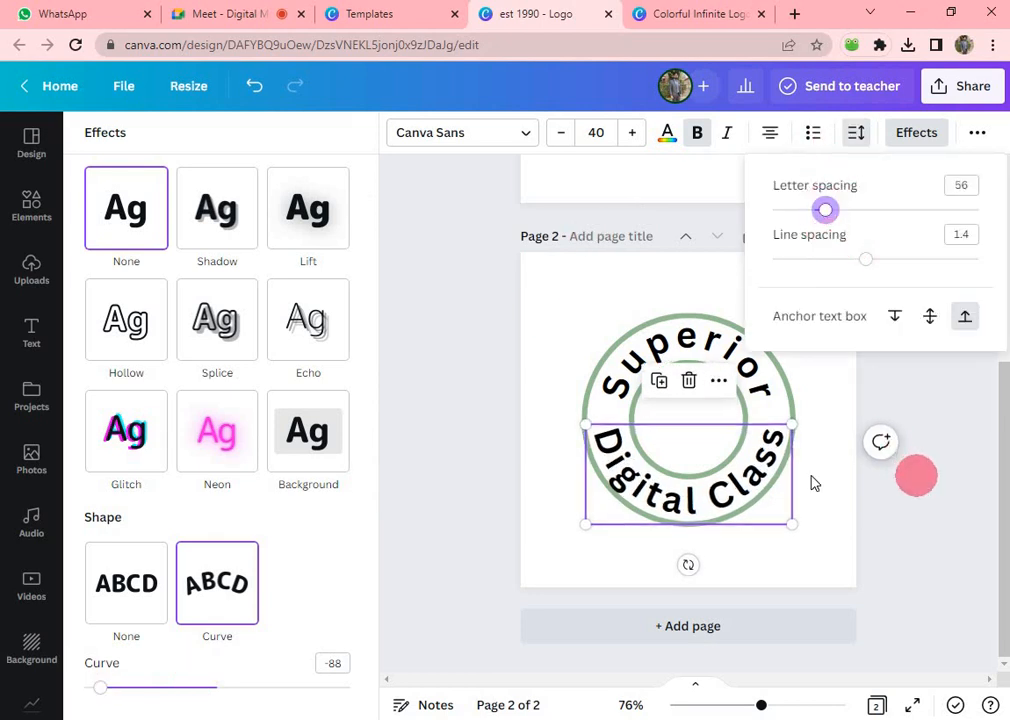
click(678, 490)
mouse_move(670, 490)
mouse_down()
mouse_move(685, 478)
mouse_move(687, 488)
mouse_up()
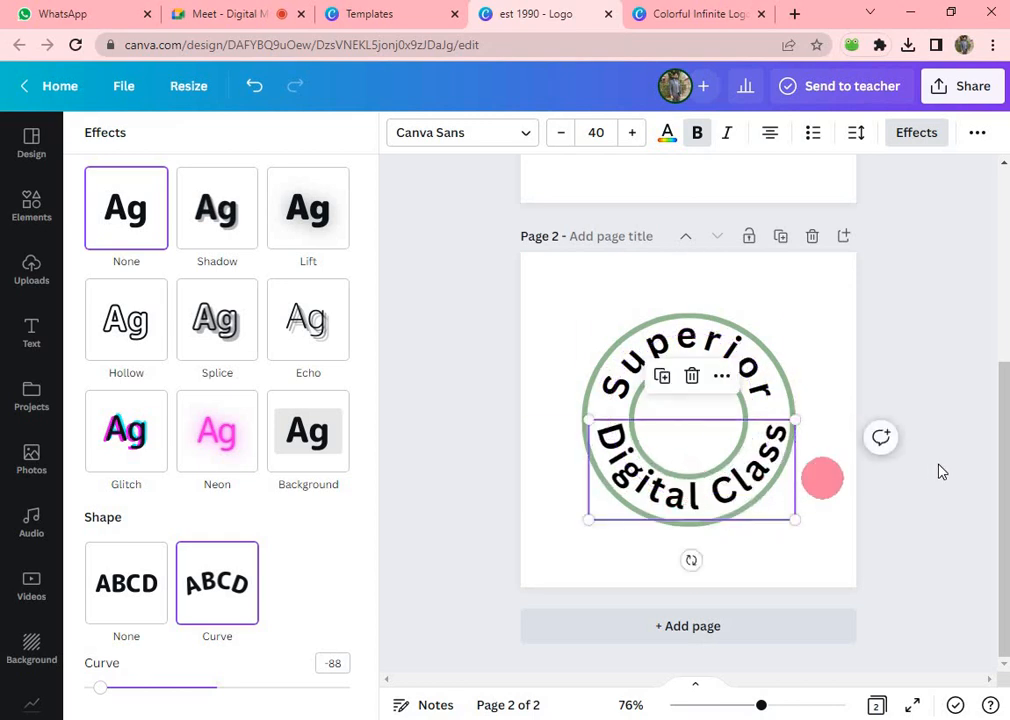
click(945, 472)
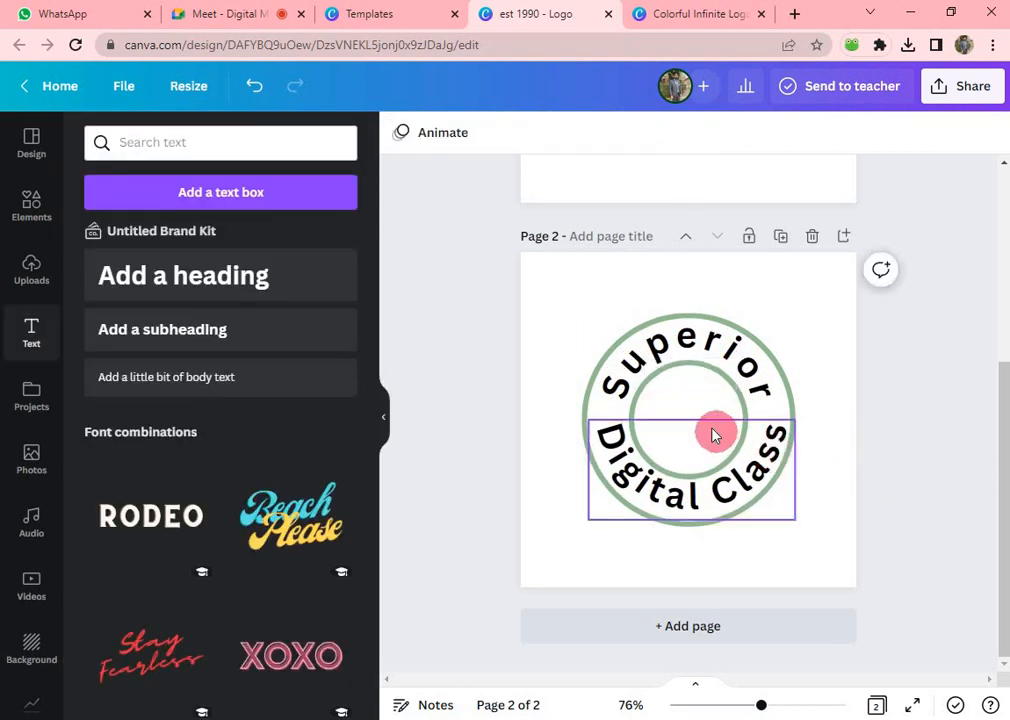
- Compare with the star accents in the page 1 logo, search the elements for "star" and add the solid yellow star graphic to page 2
scroll(720, 350, up, 3)
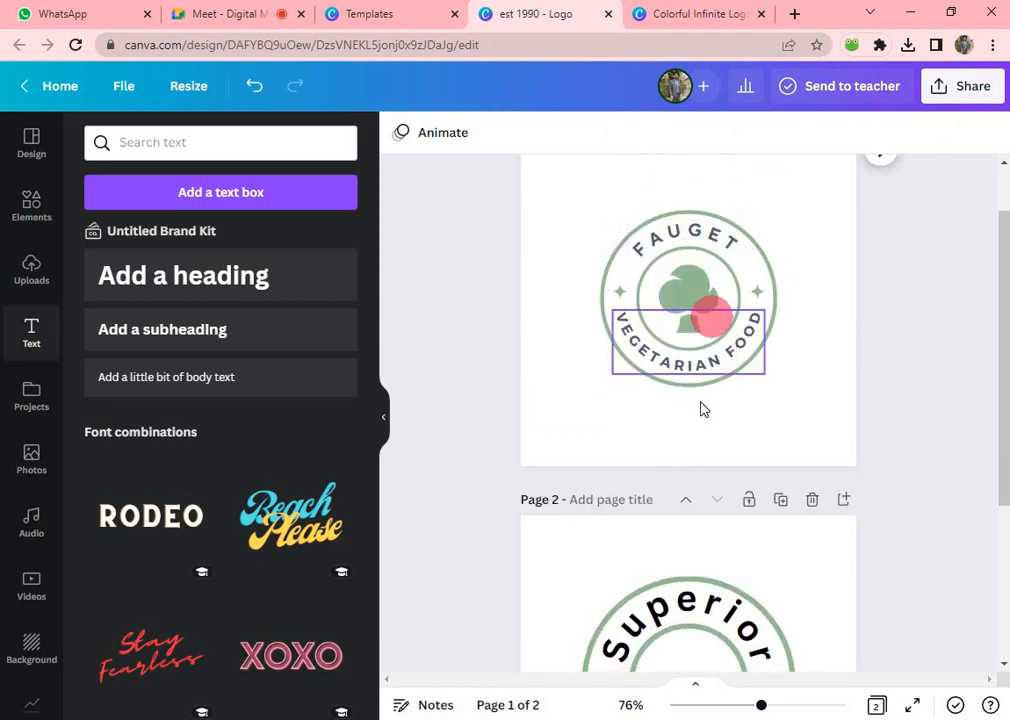
scroll(700, 405, down, 1)
click(699, 401)
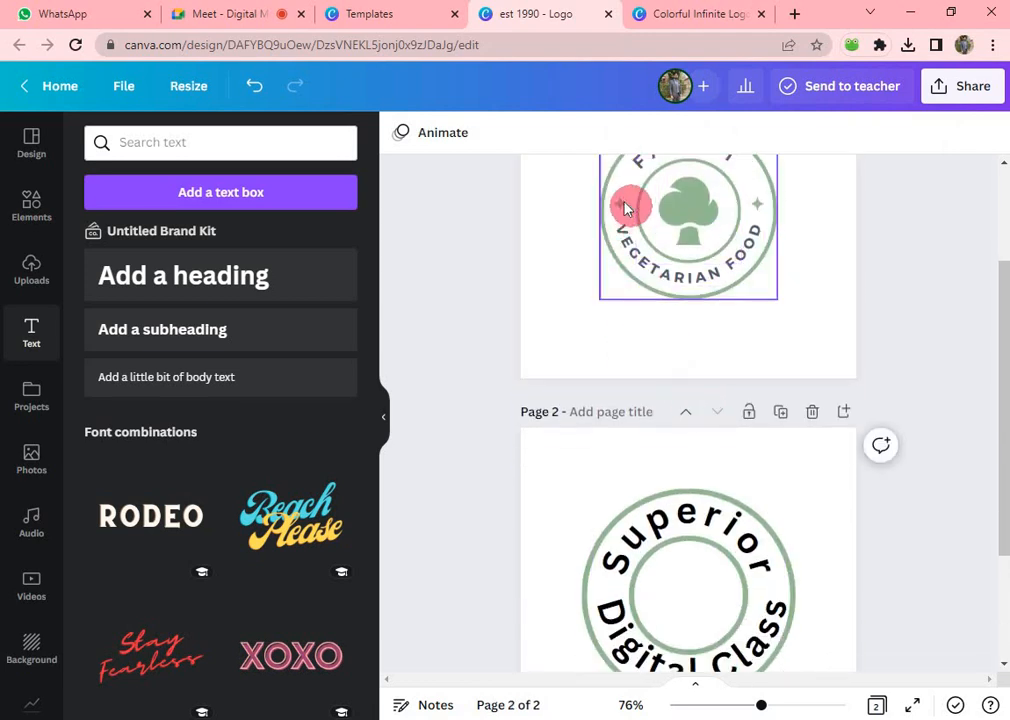
click(650, 262)
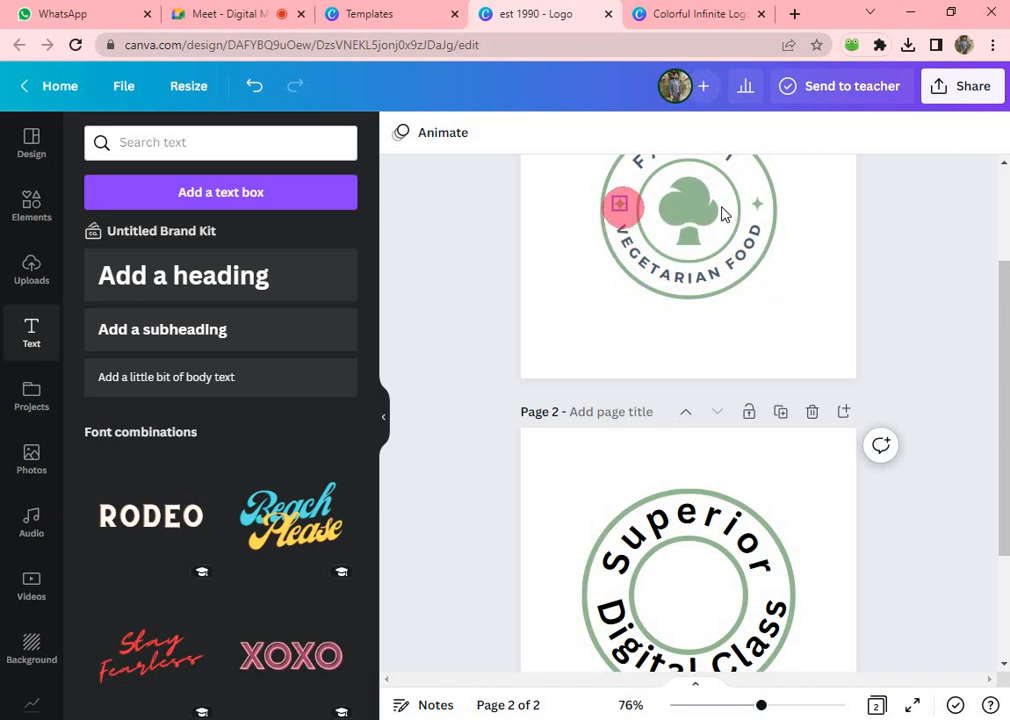
click(701, 456)
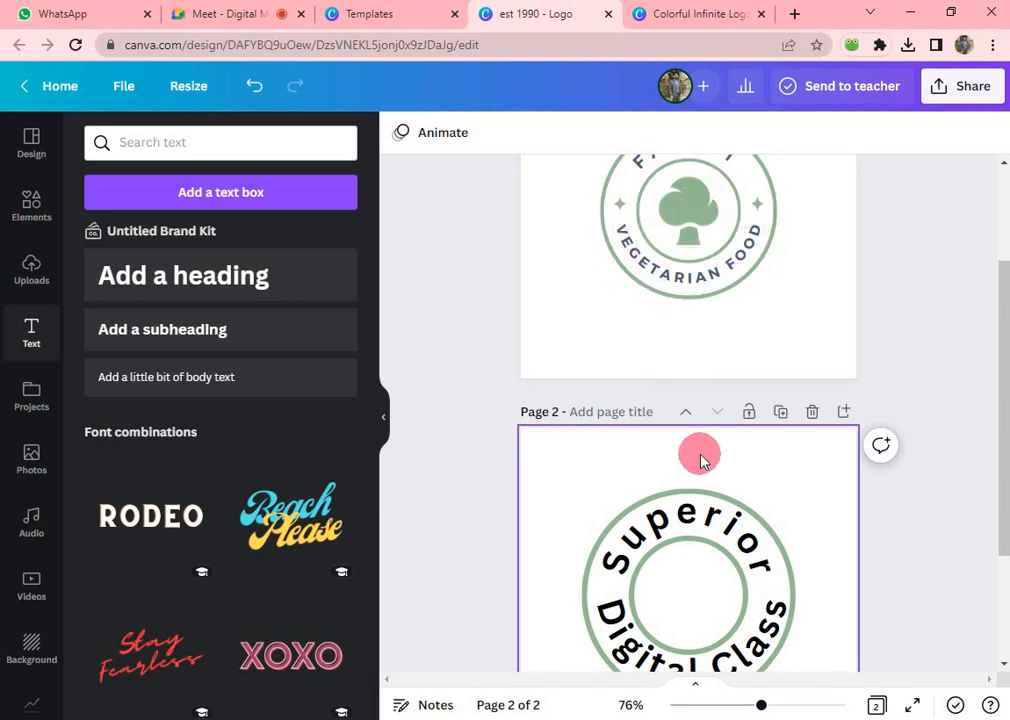
click(33, 208)
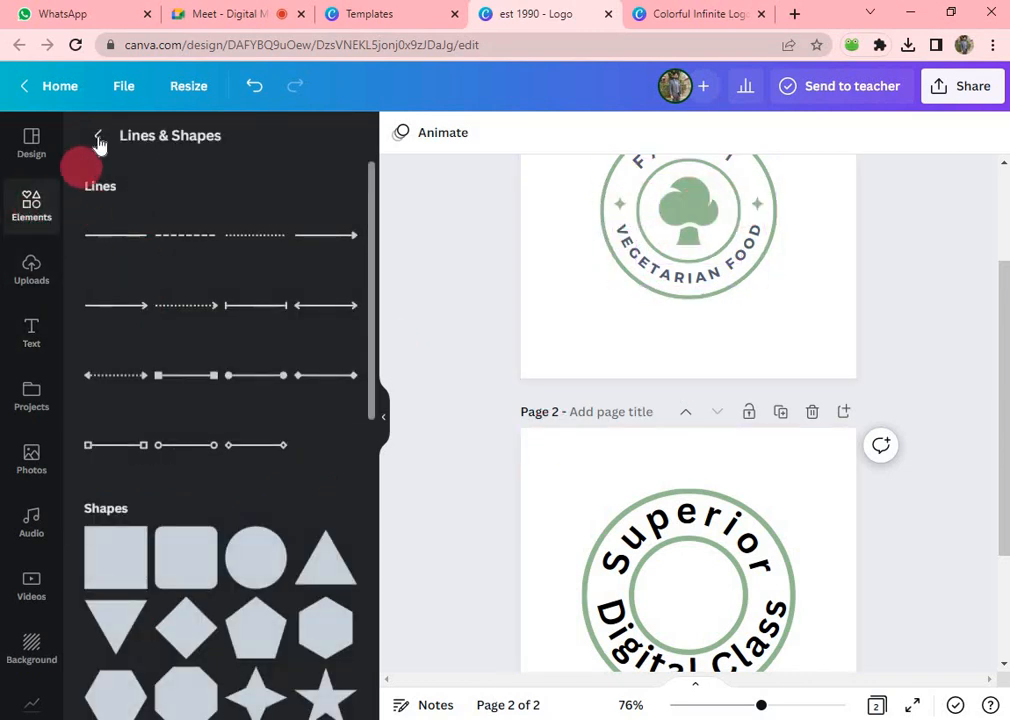
click(98, 135)
click(180, 152)
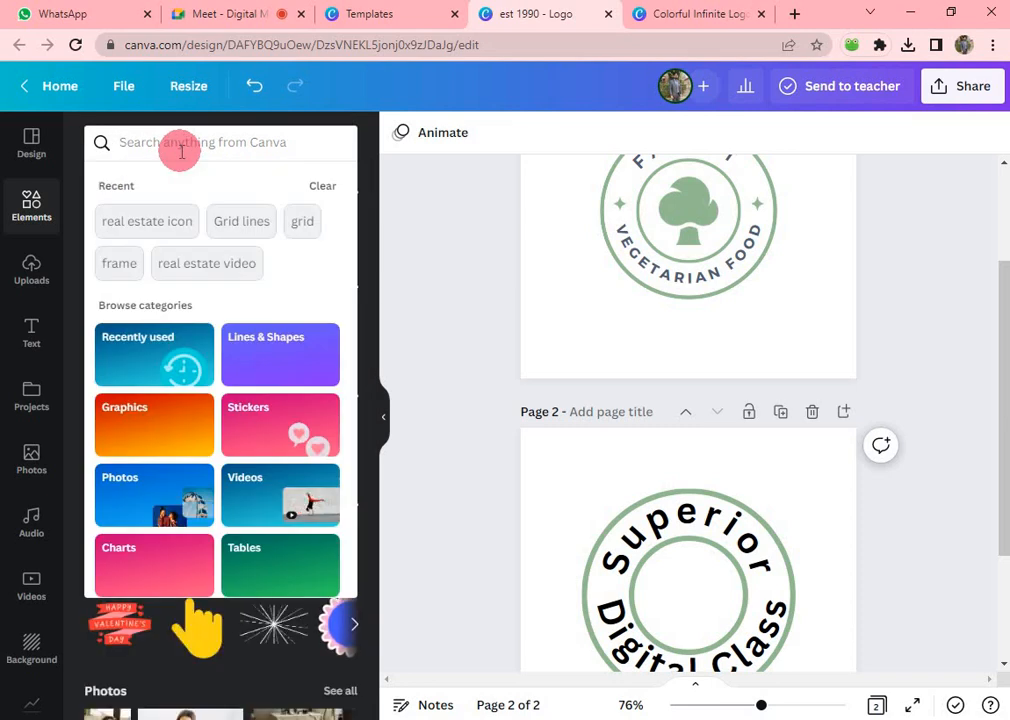
text(star)
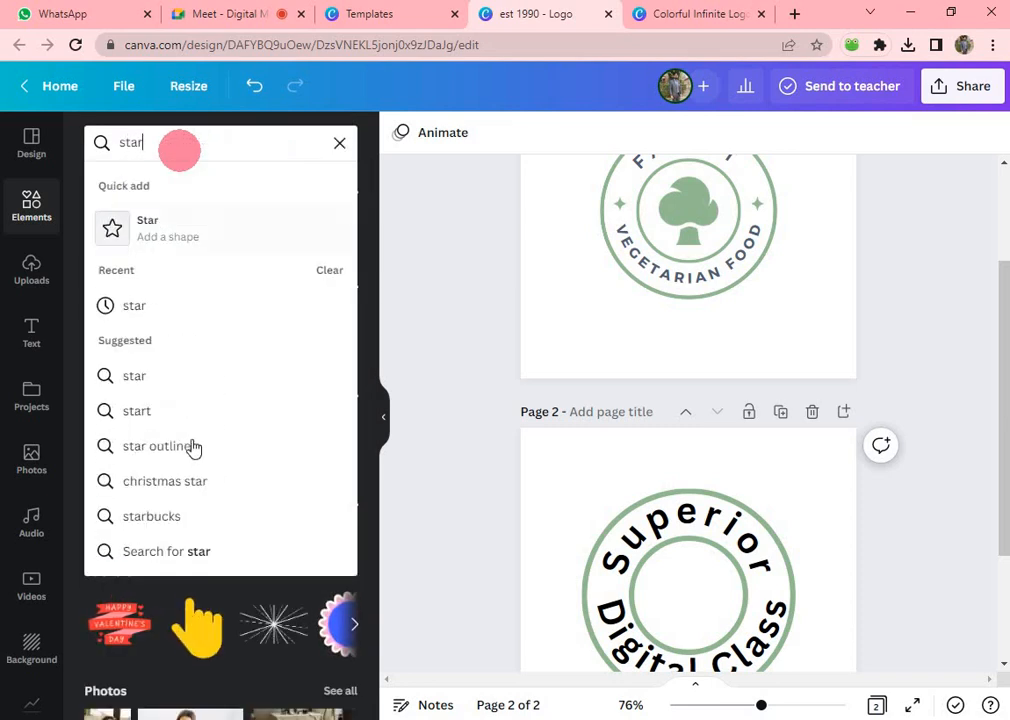
click(147, 308)
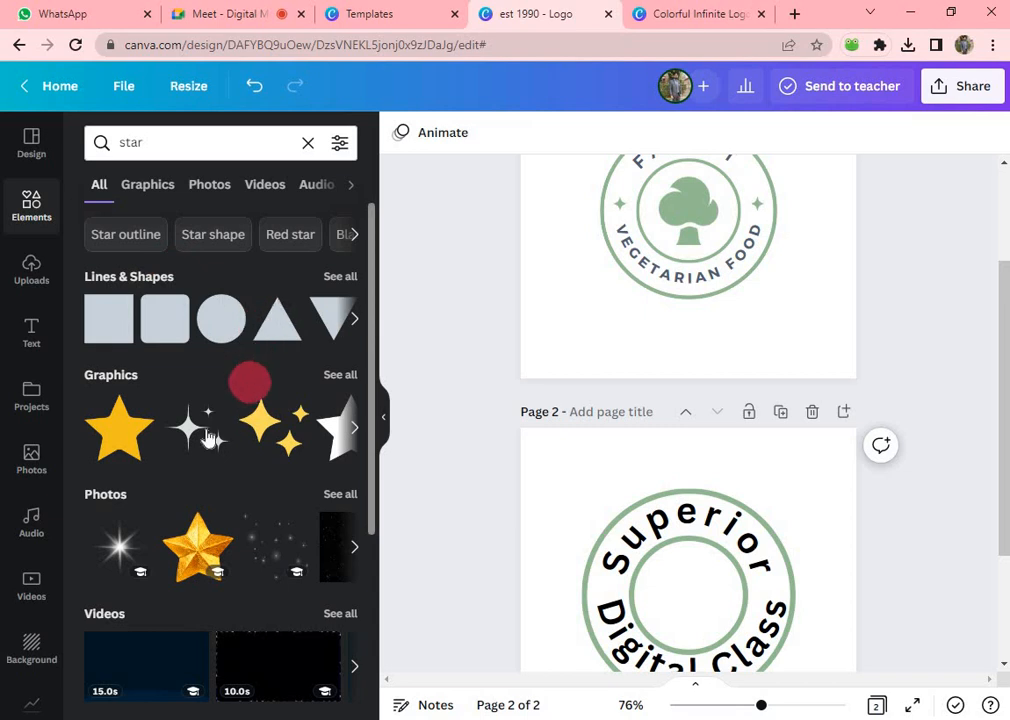
click(124, 440)
- Shrink the yellow star to fit between the two rings and place it on their left side, below the start of "Superior"
scroll(770, 450, down, 2)
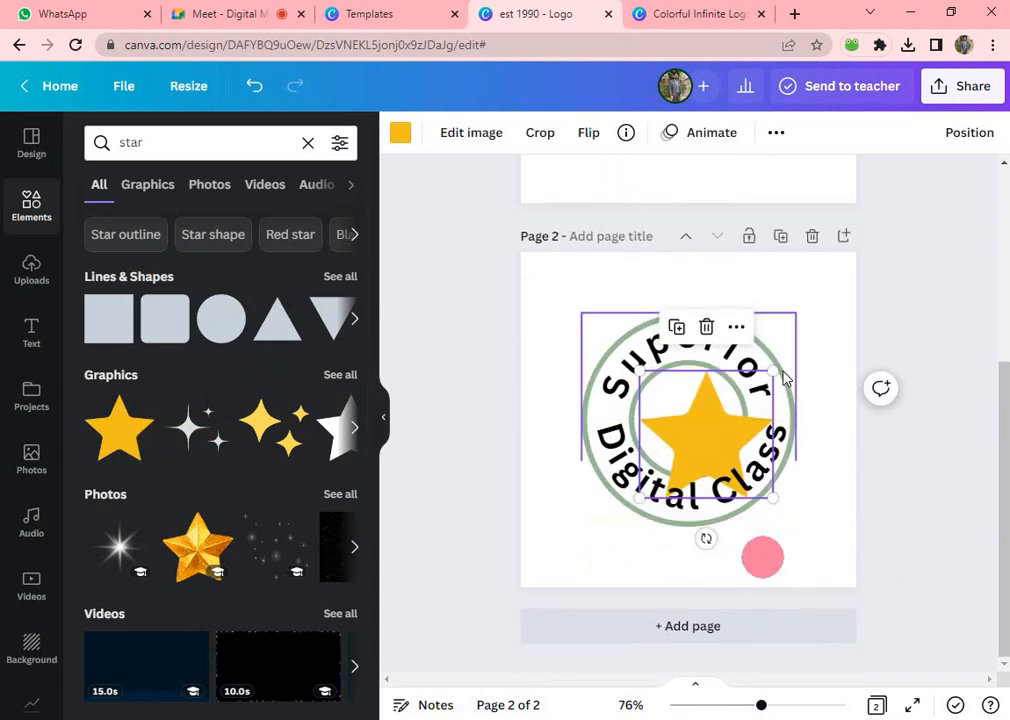
drag(774, 370, 704, 434)
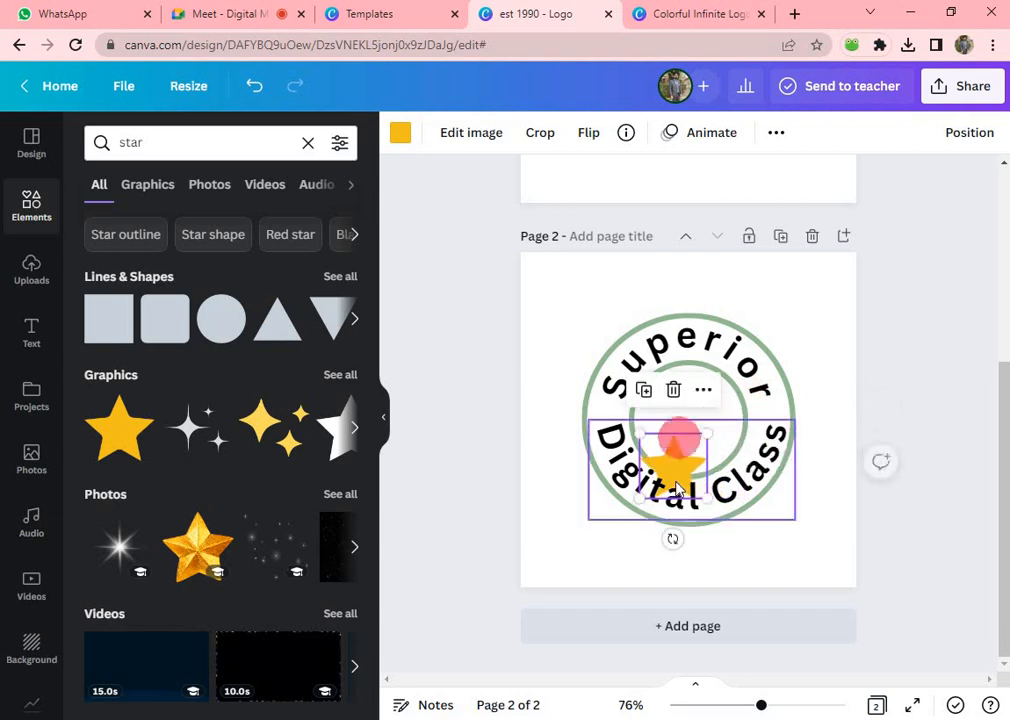
drag(672, 473, 672, 500)
drag(675, 447, 641, 414)
drag(595, 469, 616, 426)
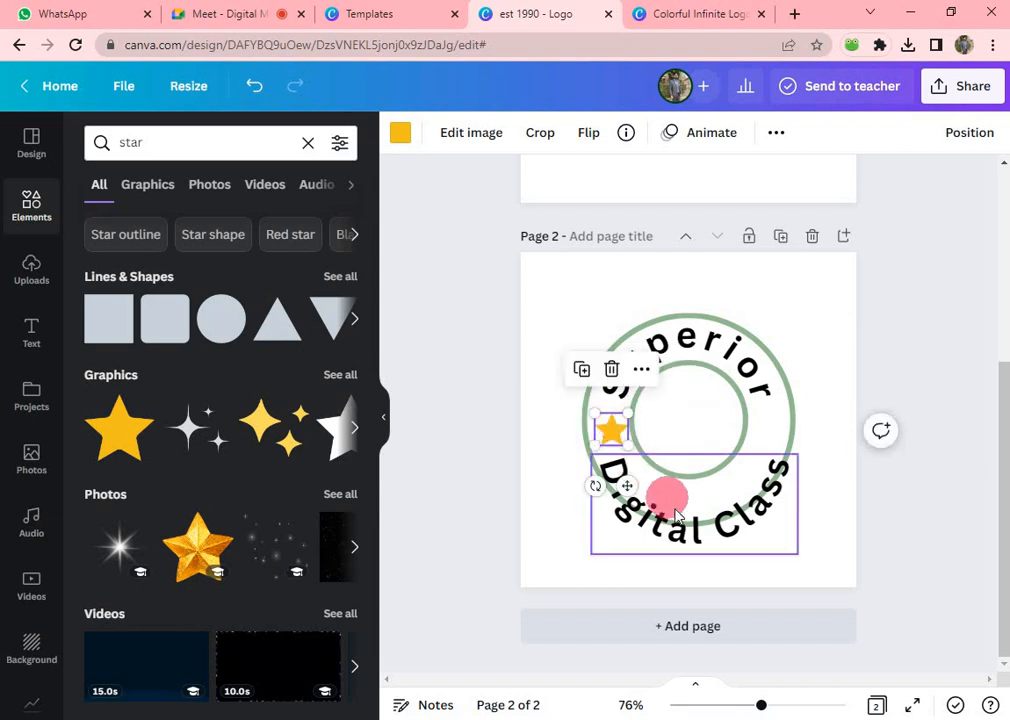
- Move the "Digital Class" heading back up between the rings, reduce its font size to 30 and center it below the inner ring
drag(677, 533, 665, 499)
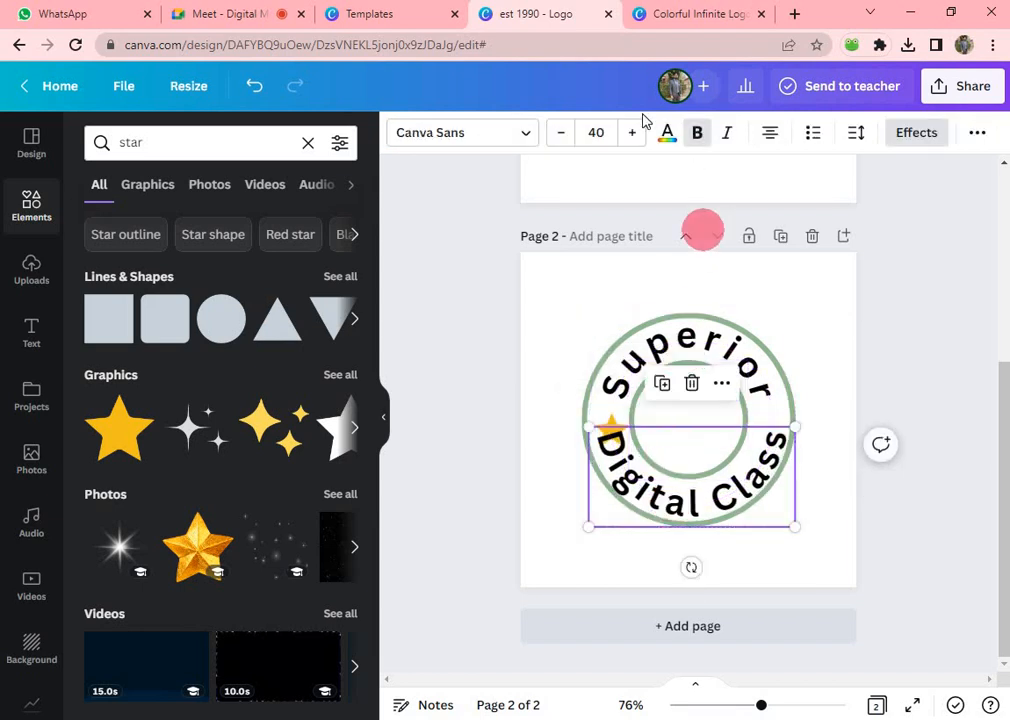
click(562, 133)
click(562, 133)
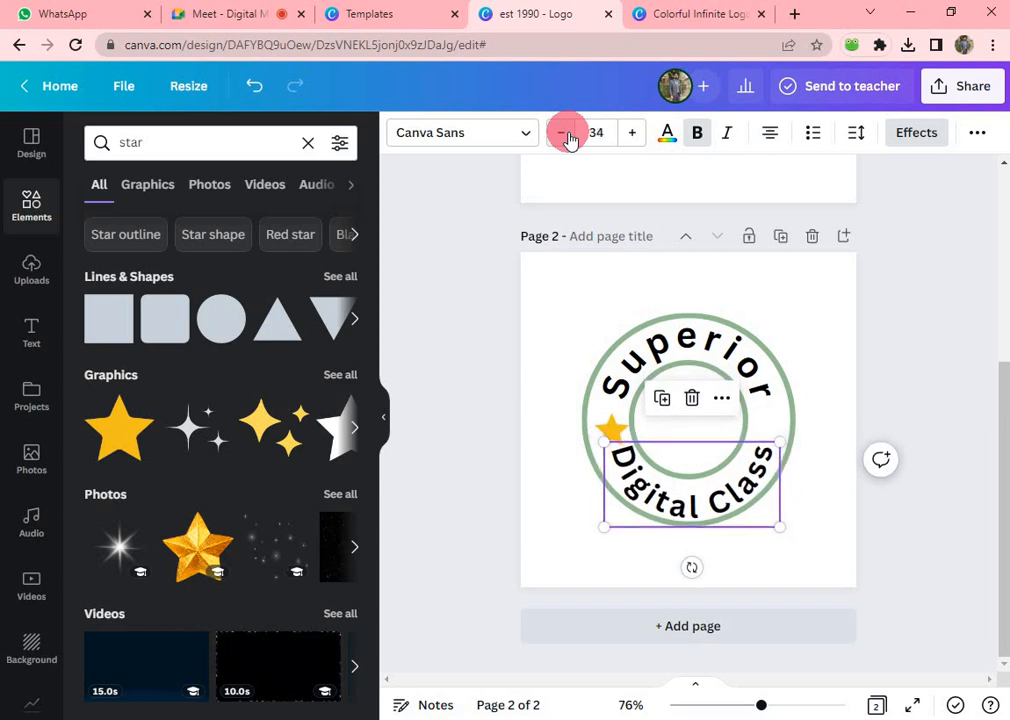
click(562, 133)
click(562, 133)
drag(688, 508, 688, 500)
drag(608, 436, 608, 436)
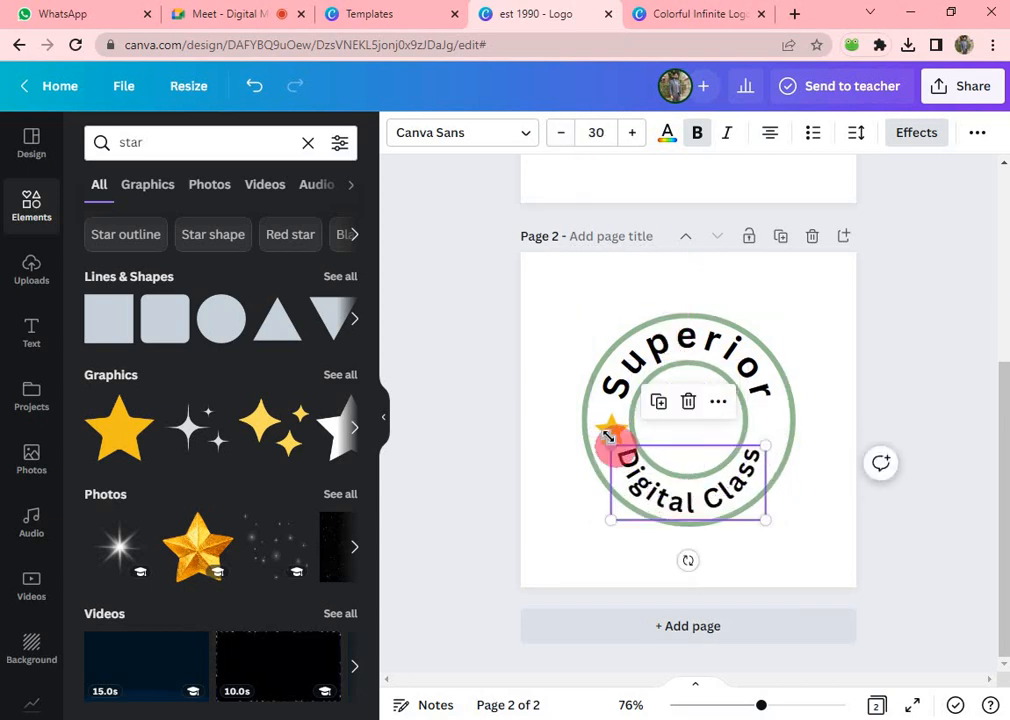
click(527, 393)
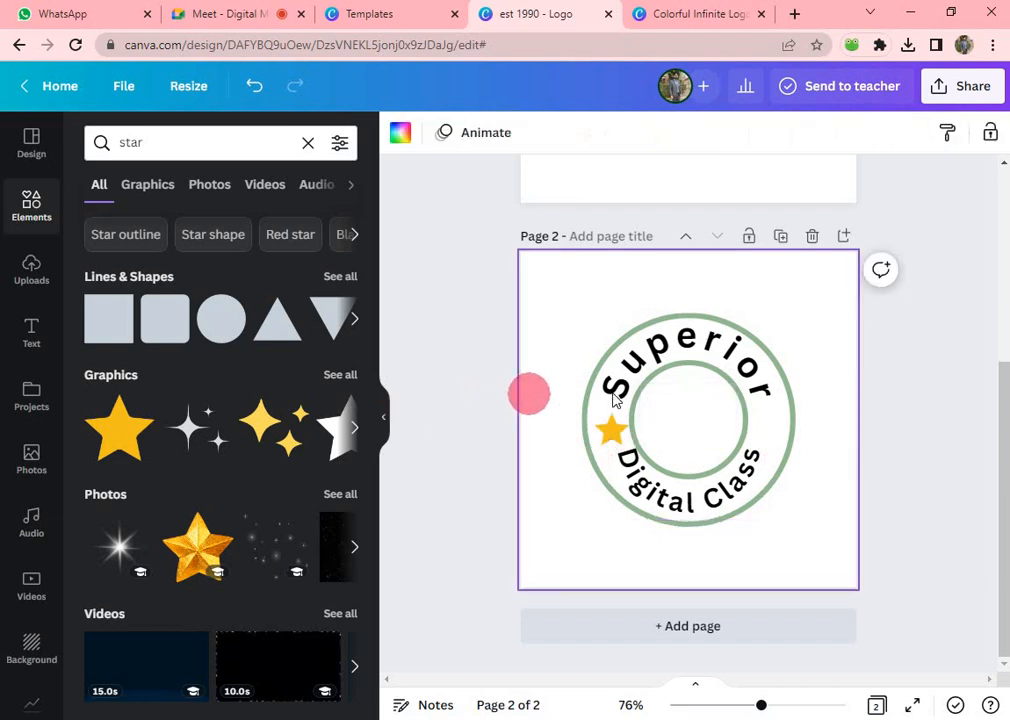
- Duplicate the yellow star and place the copy at the same height on the right side between the rings
click(626, 438)
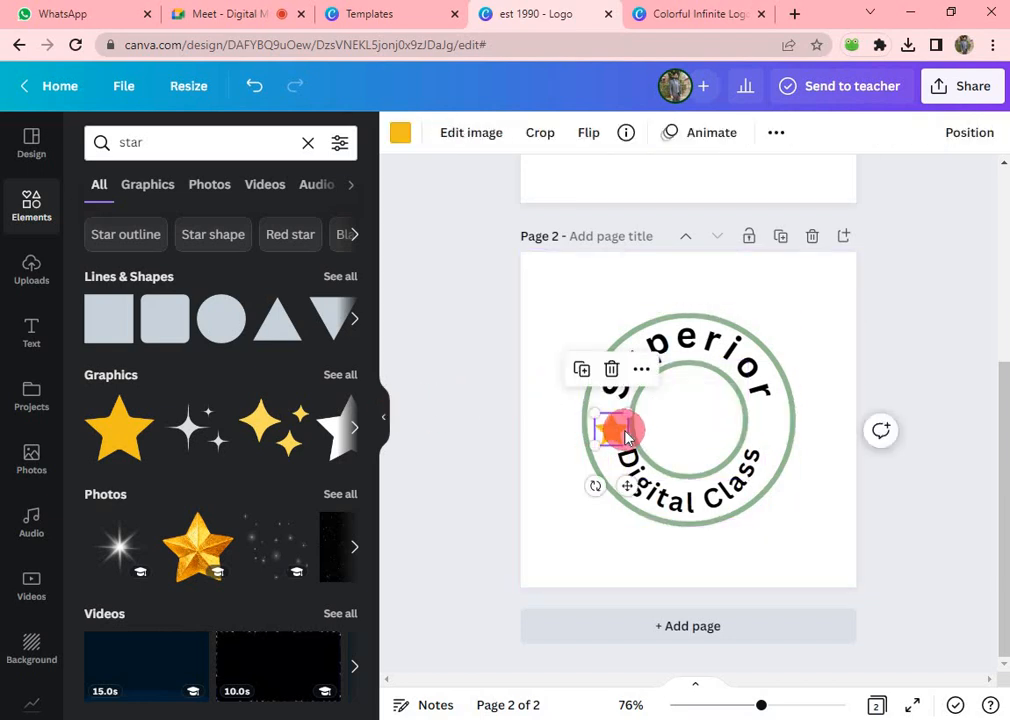
drag(624, 435, 769, 425)
click(848, 462)
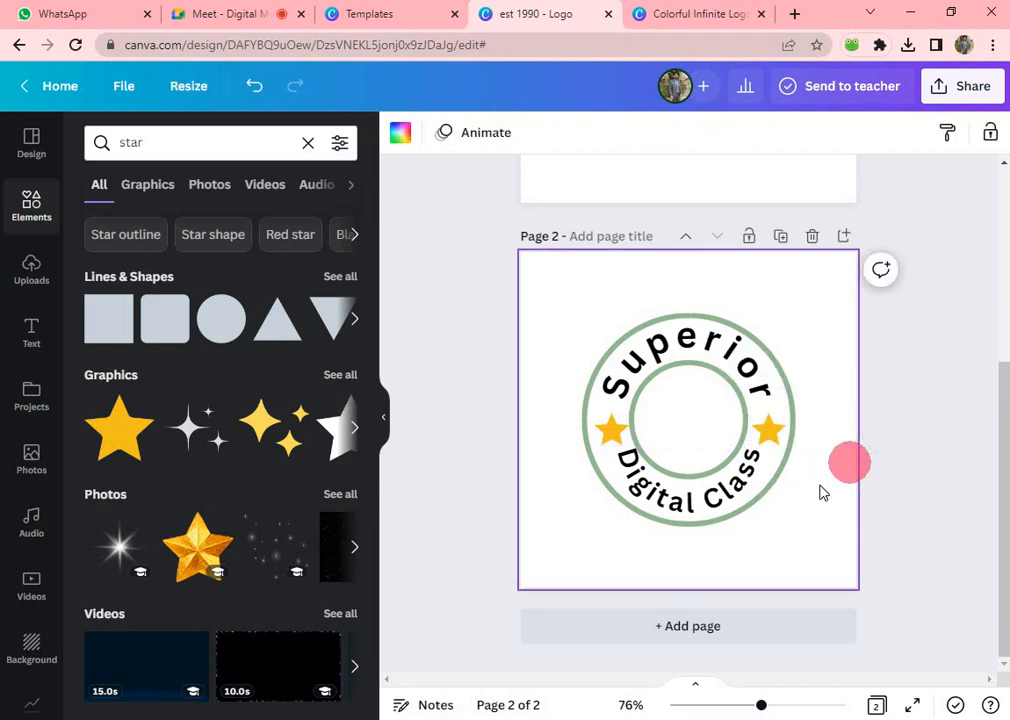
- Check the center tree of the page 1 logo, search the elements for "tree" and look through the results
scroll(725, 420, up, 3)
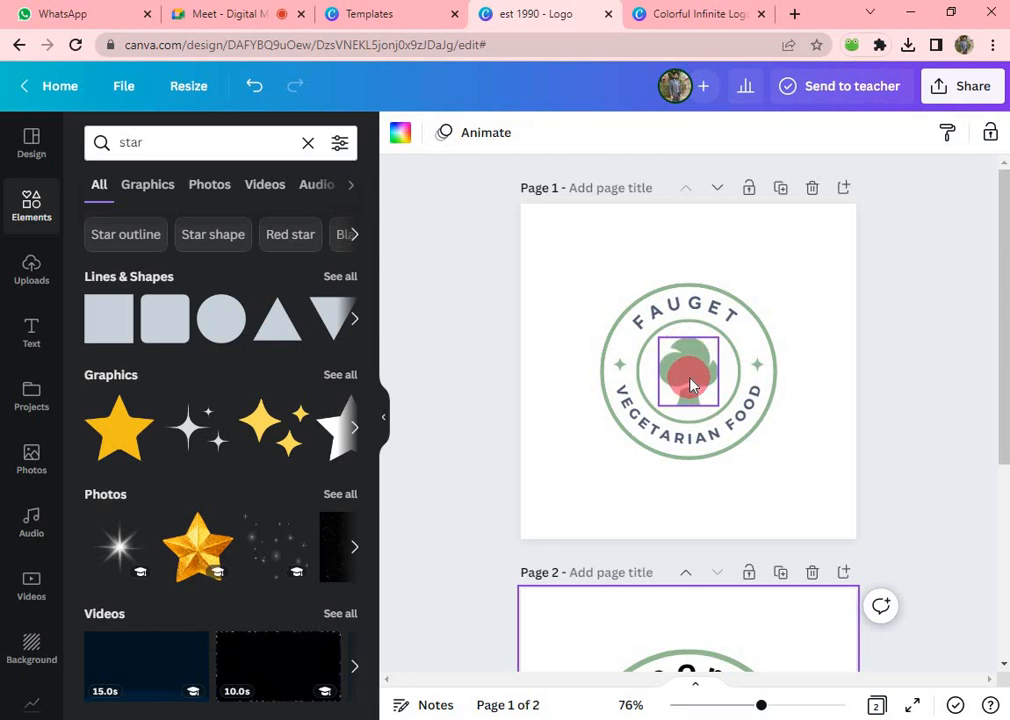
click(189, 142)
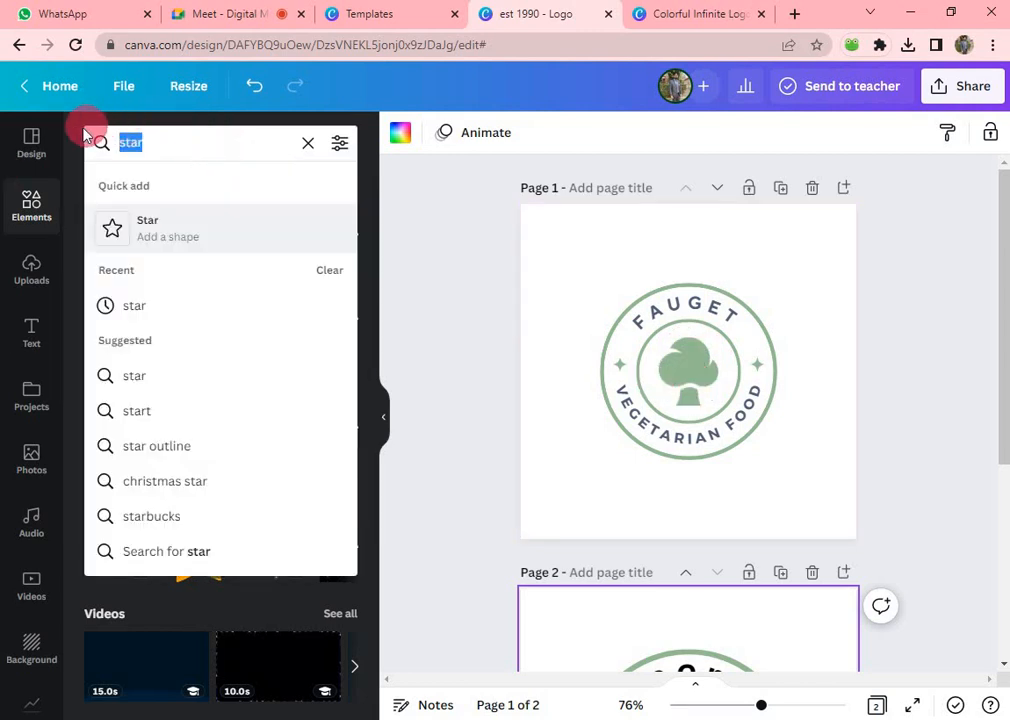
text(tree)
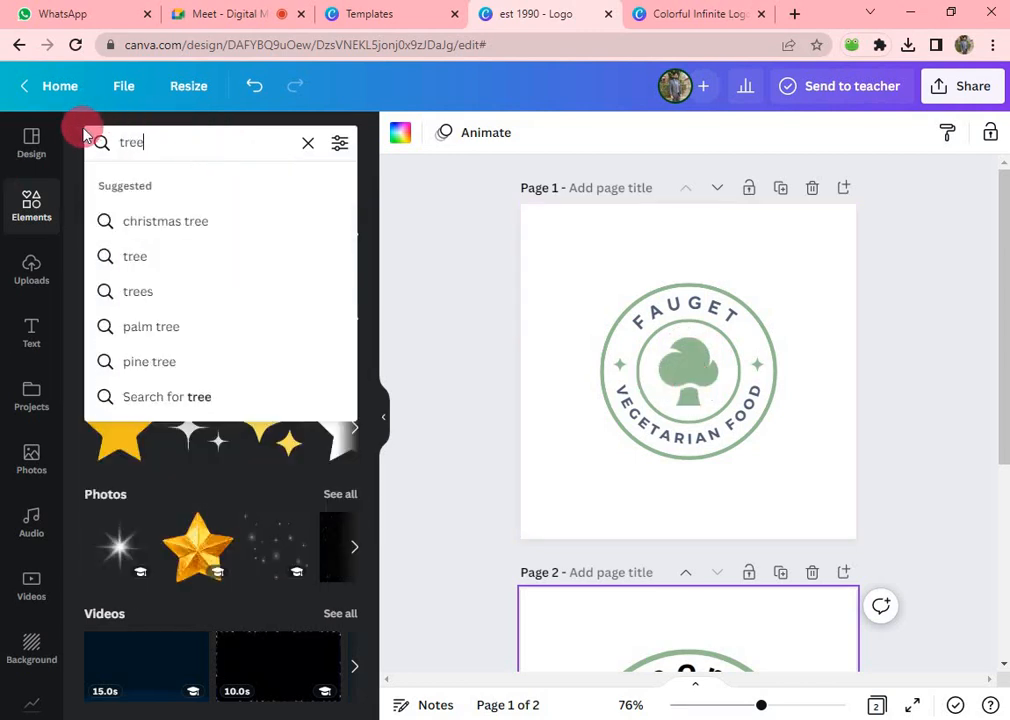
key(Return)
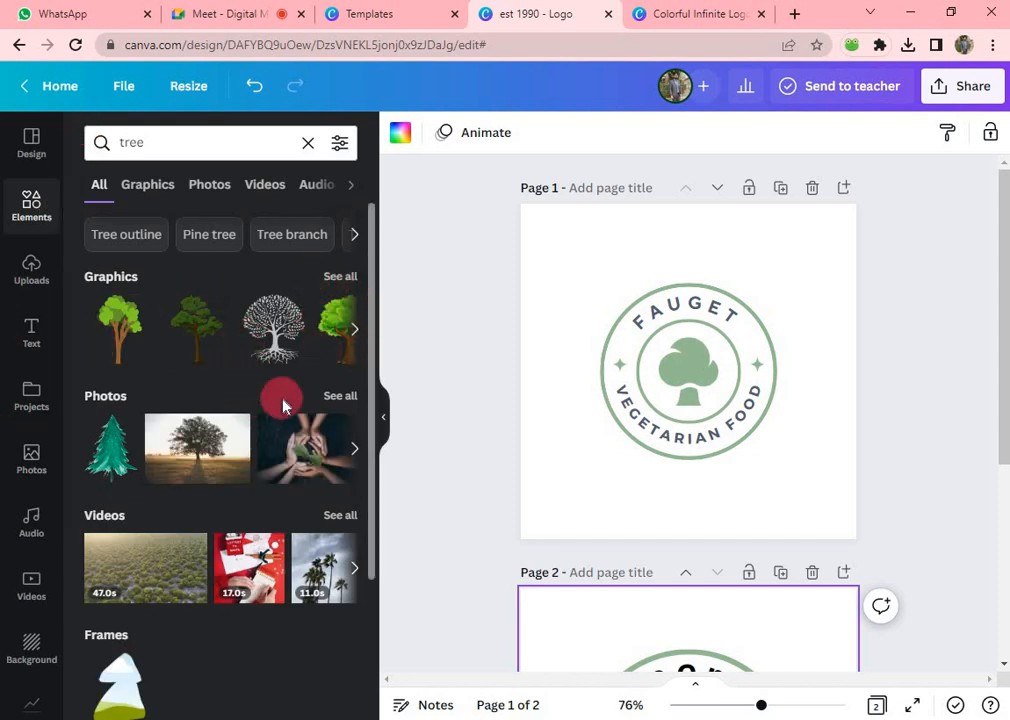
scroll(200, 420, down, 1)
scroll(128, 486, down, 1)
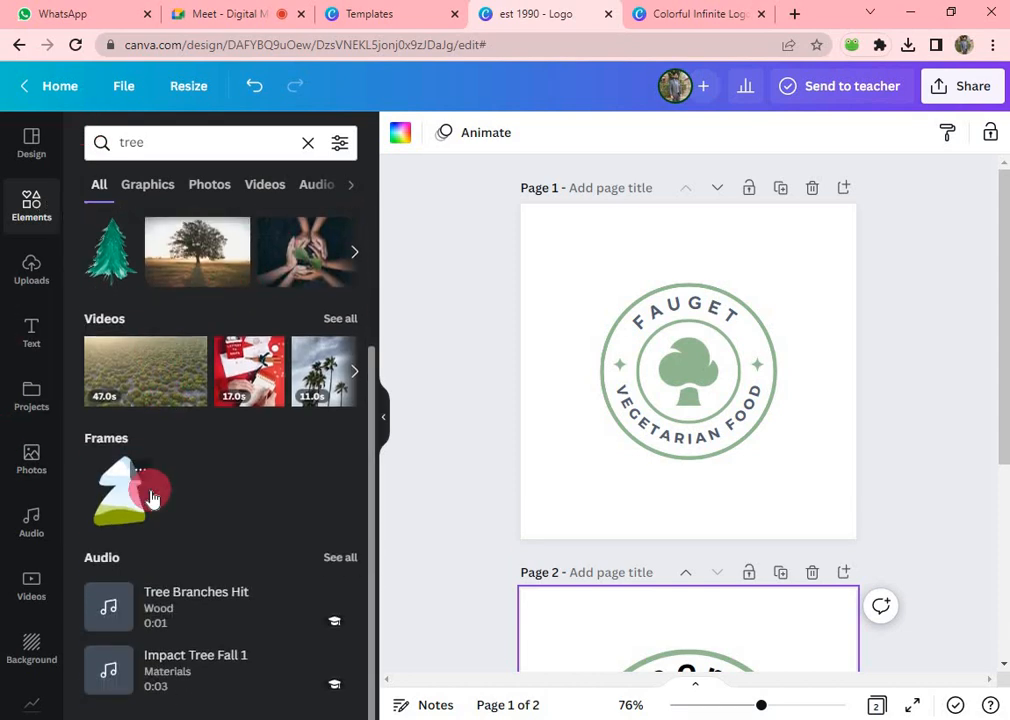
scroll(152, 498, up, 2)
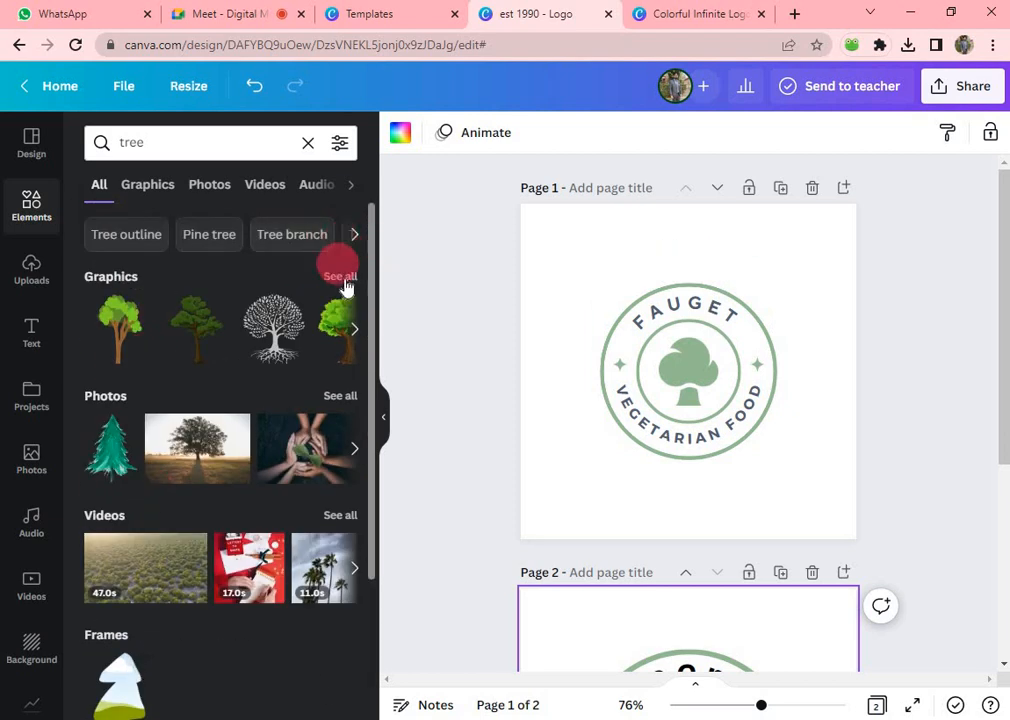
- Search the elements for "tree icon" and browse all matching graphics for a simple tree silhouette
click(225, 140)
text(icon)
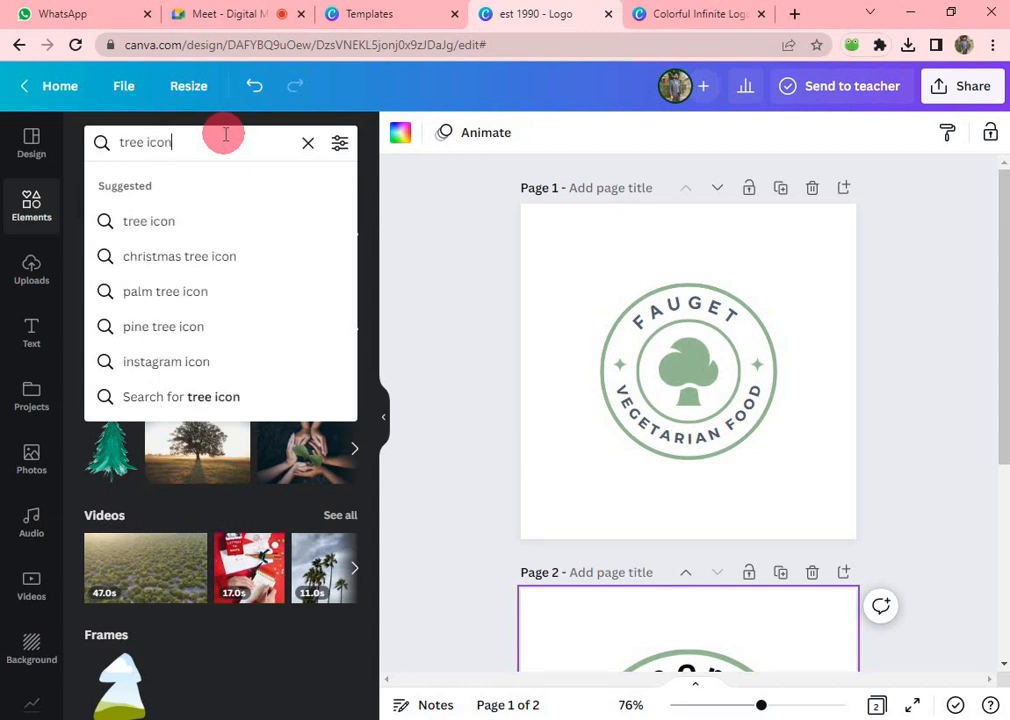
key(Return)
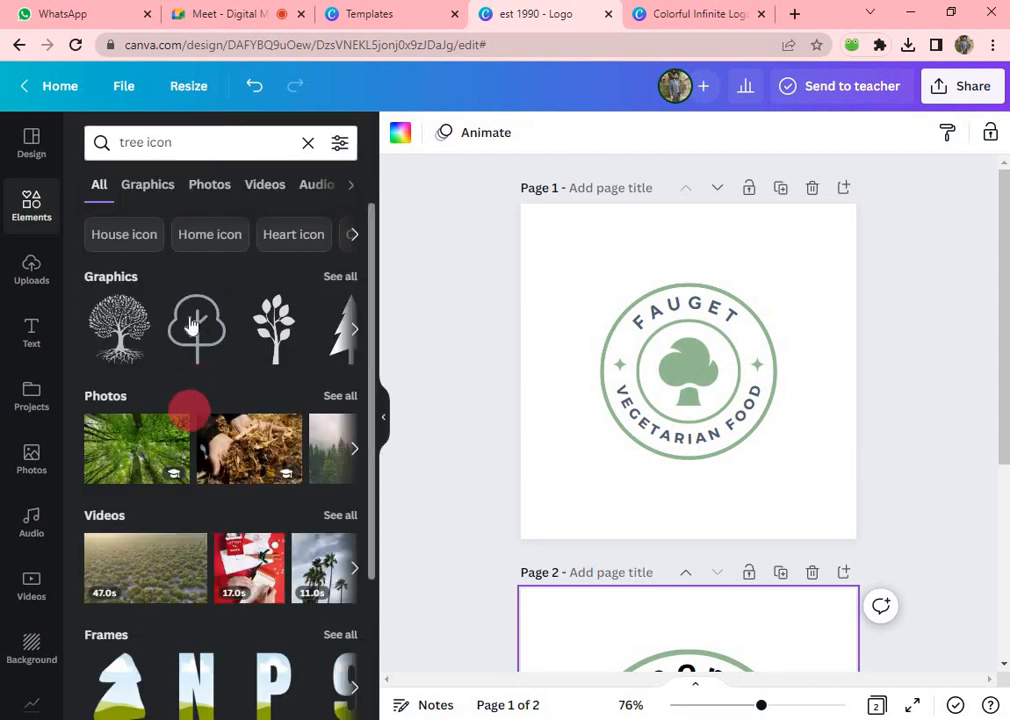
click(341, 278)
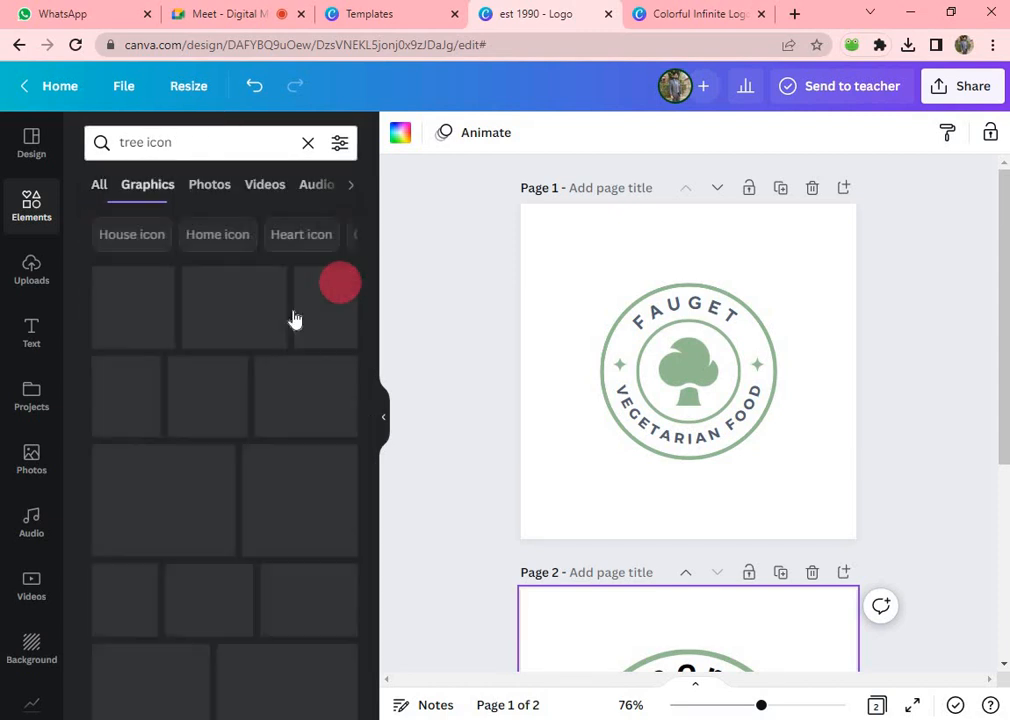
scroll(285, 447, down, 2)
scroll(232, 510, down, 5)
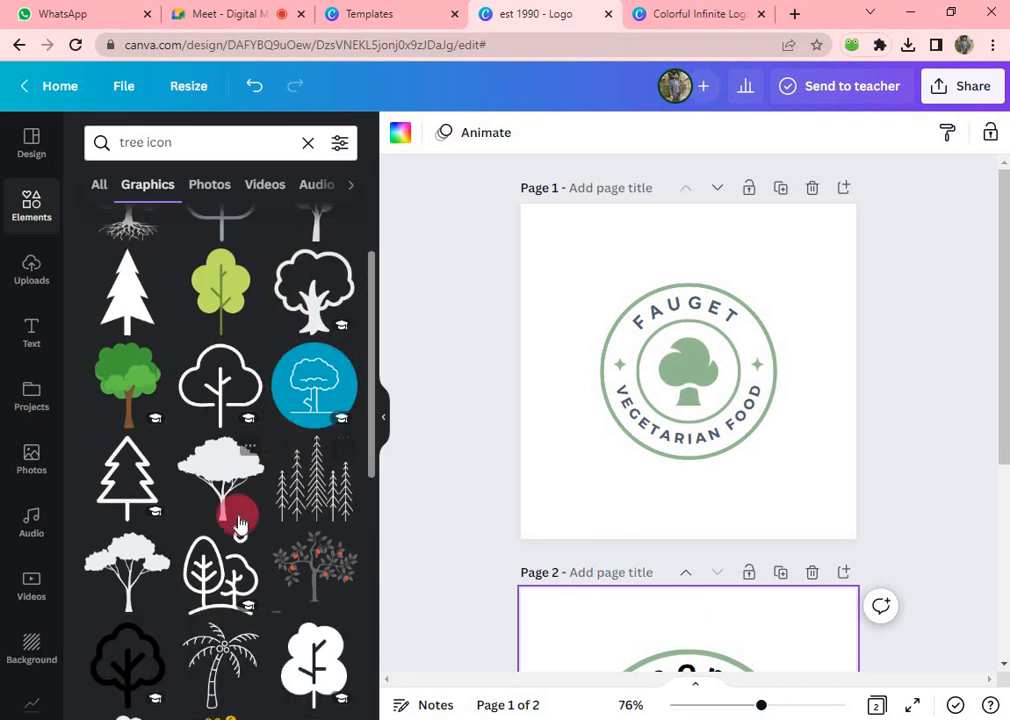
- Add the solid tree silhouette with the rounded crown, move it onto page 2 and center it inside the inner ring
click(118, 483)
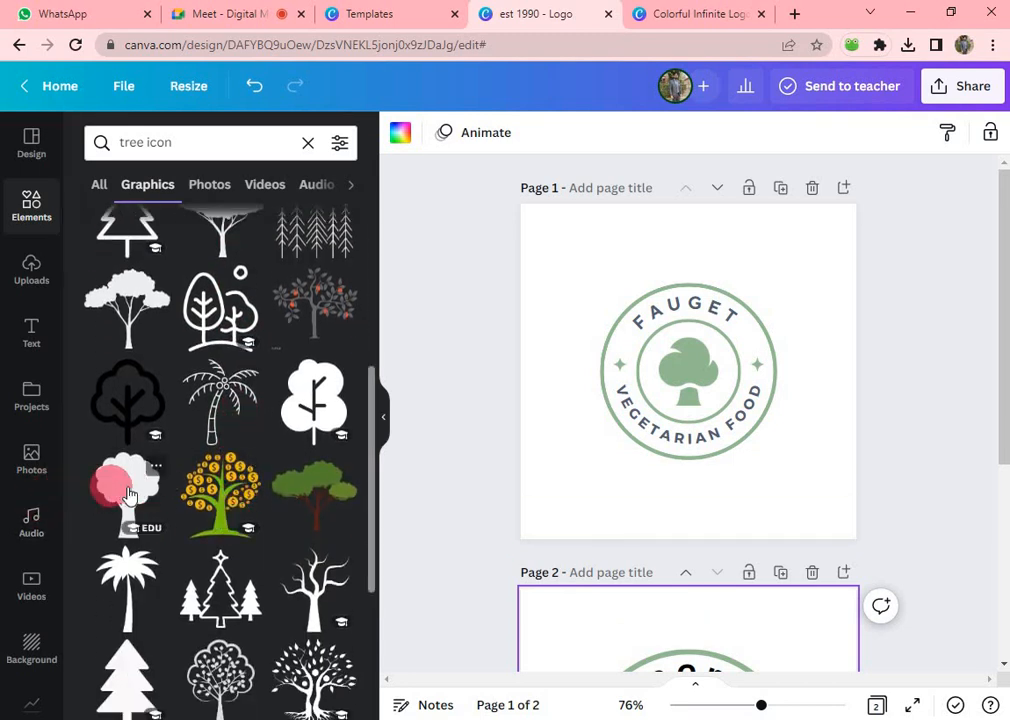
drag(722, 365, 711, 638)
scroll(708, 522, down, 2)
drag(700, 446, 688, 560)
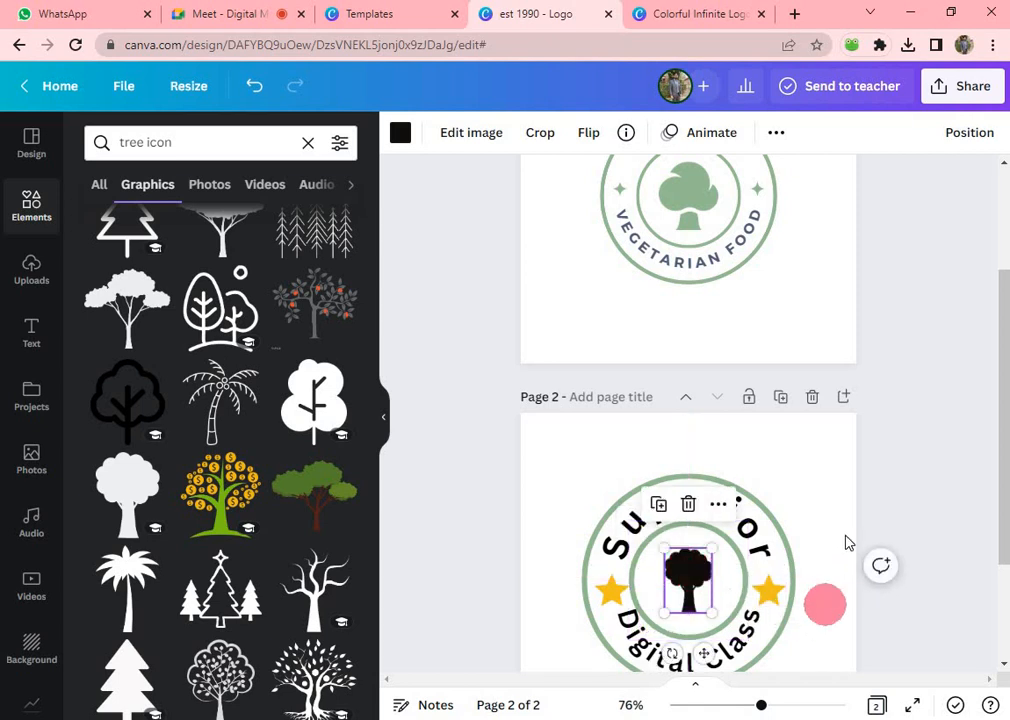
click(839, 524)
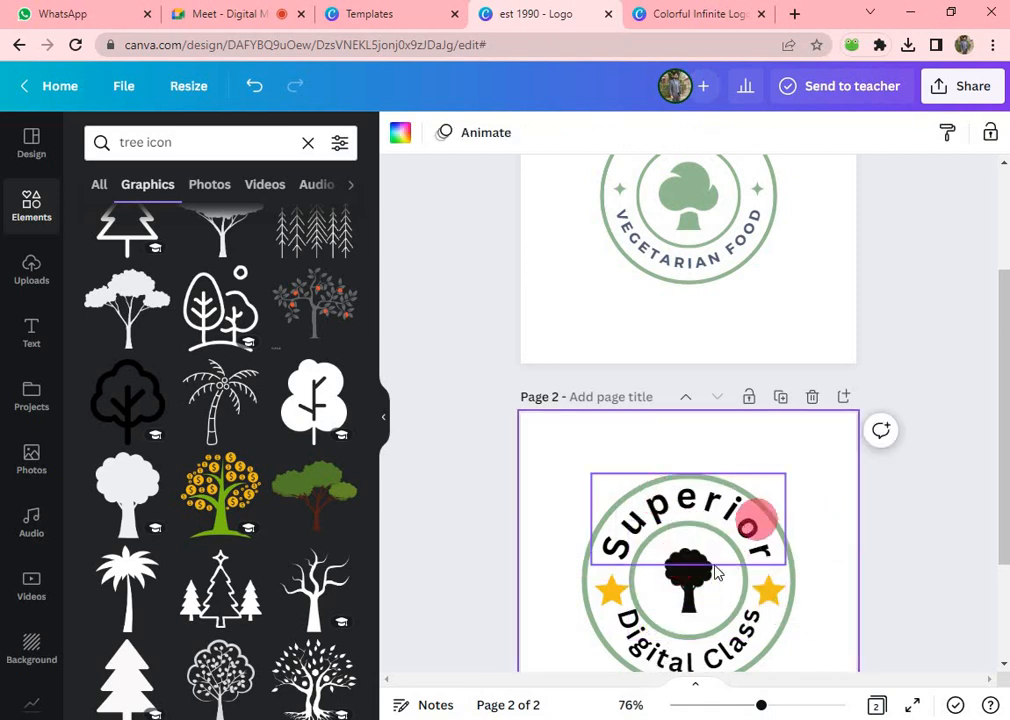
scroll(717, 564, down, 3)
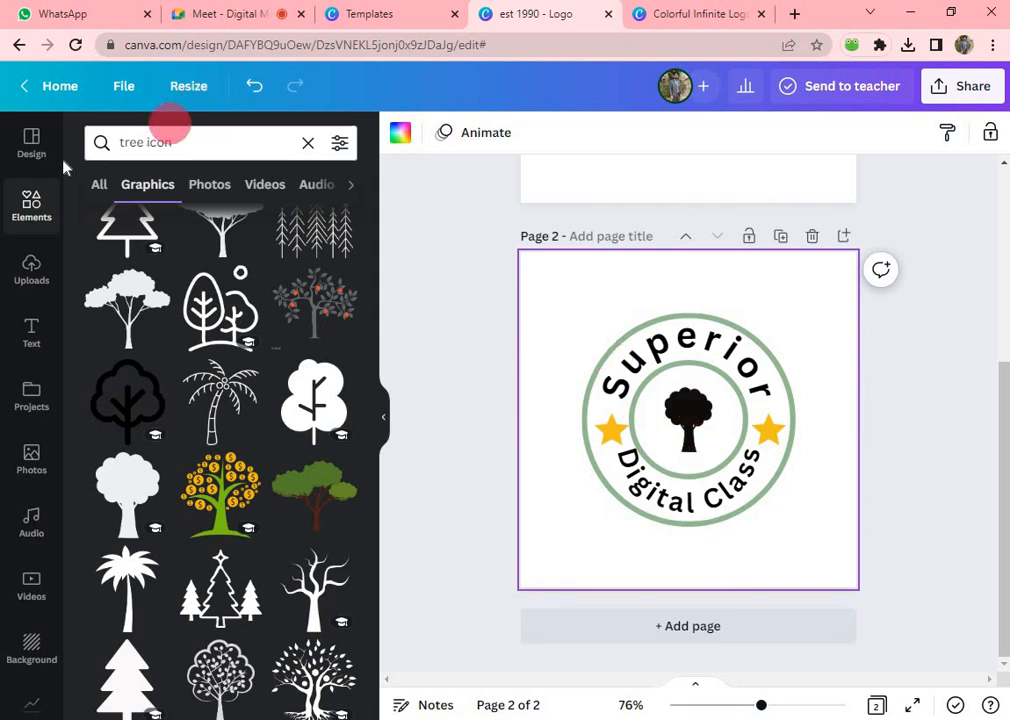
- Replace the element search term with "school" and run the graphics search
drag(183, 141, 103, 148)
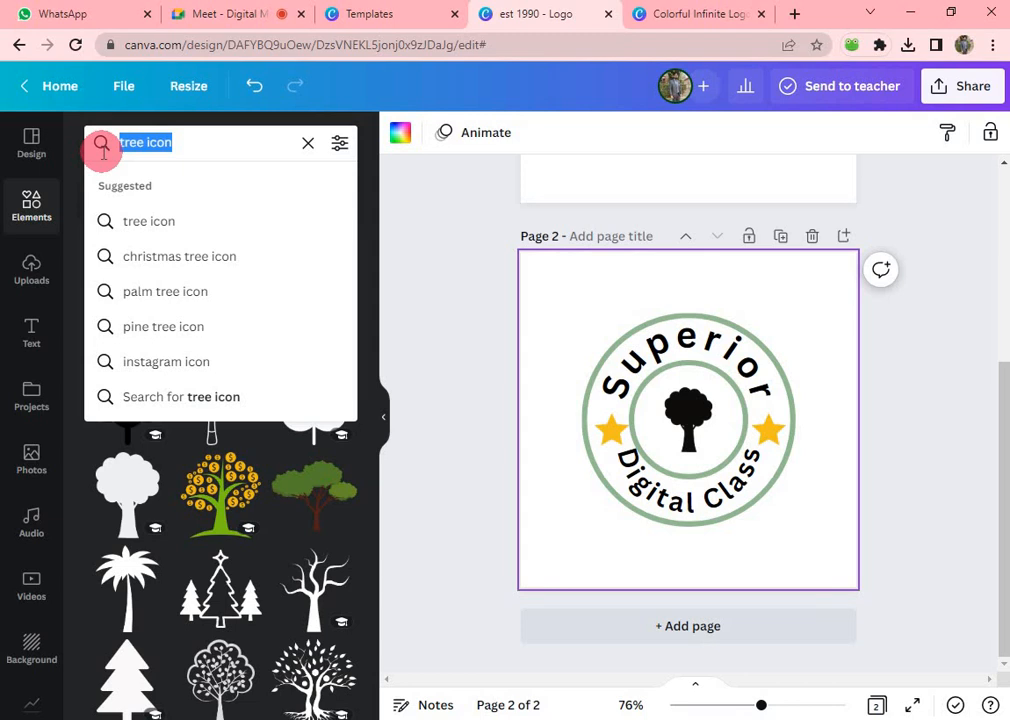
text(school)
key(Return)
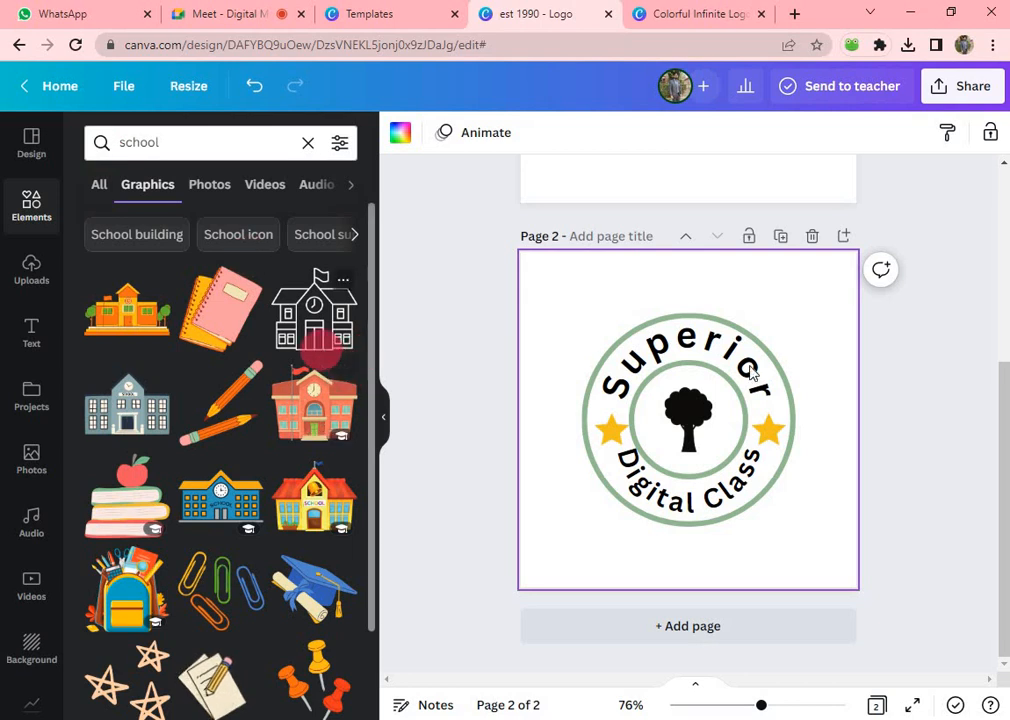
- Delete the black tree icon from the center of the page 2 logo
click(757, 402)
click(706, 433)
key(Delete)
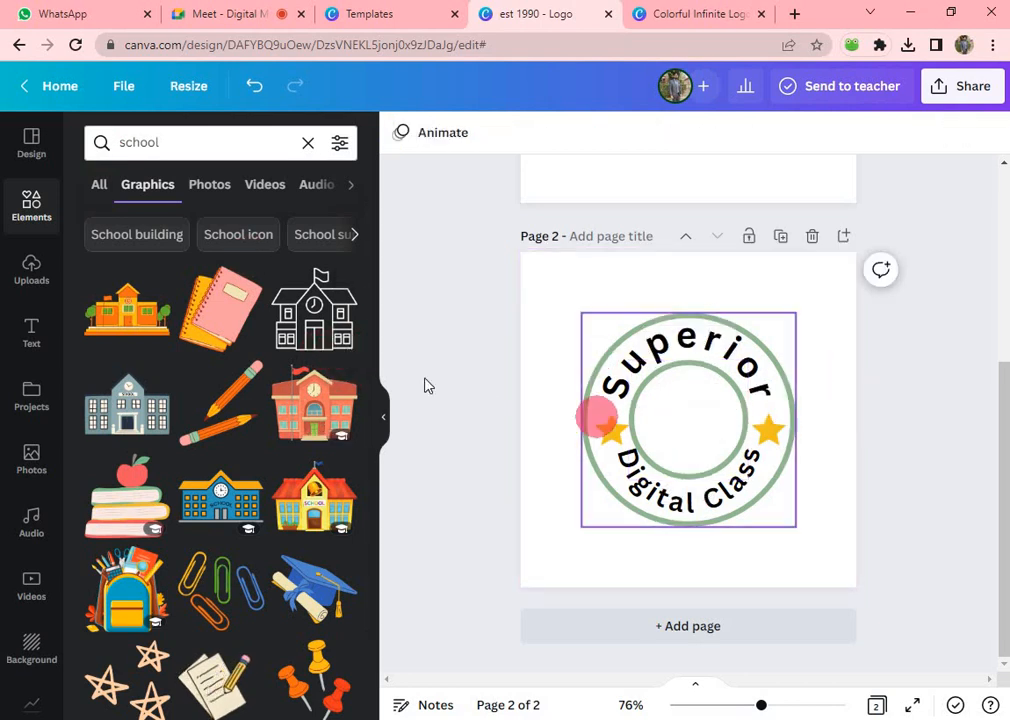
- Add the outlined school building with a flag, center it inside the inner ring and preview the logo in full screen
click(304, 325)
mouse_move(776, 368)
mouse_down()
mouse_move(703, 422)
mouse_move(681, 462)
mouse_move(672, 430)
mouse_move(687, 406)
mouse_up()
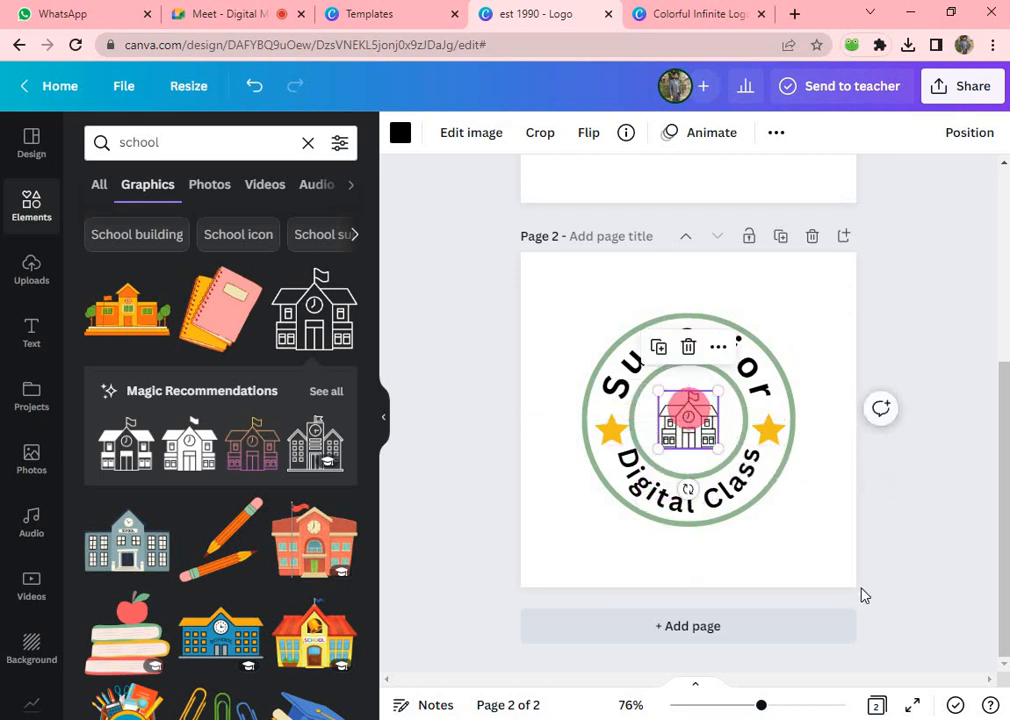
click(920, 706)
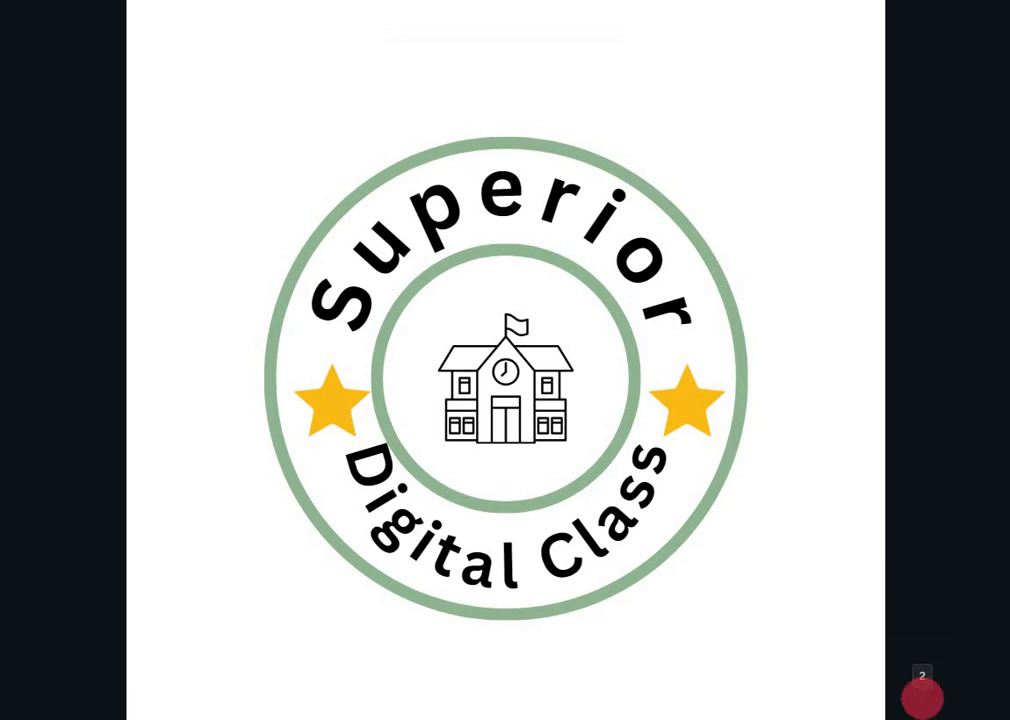
click(922, 700)
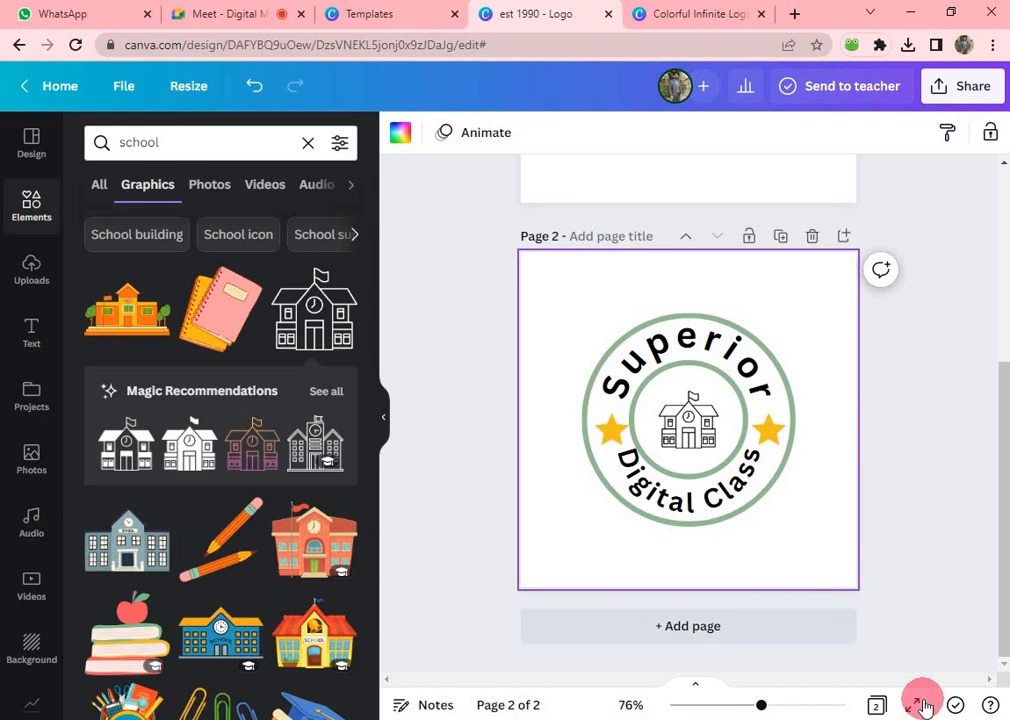